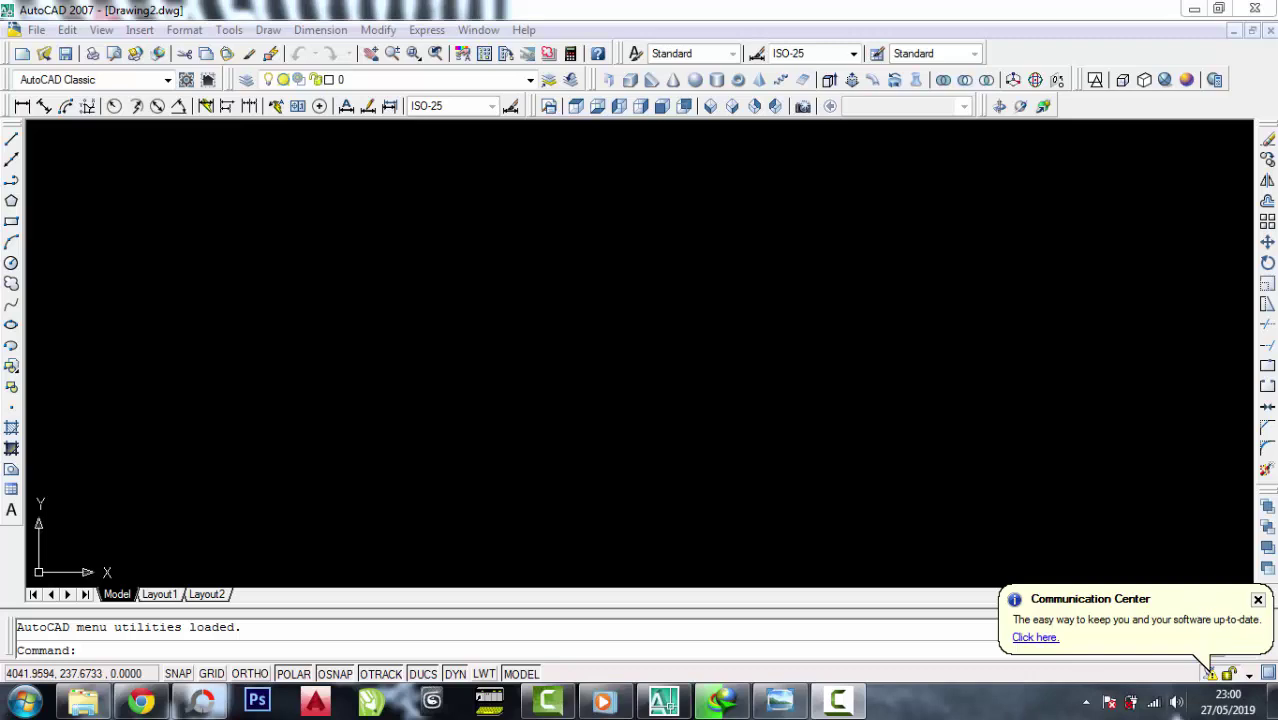
Study the support bracket reference photo, zooming and panning across it, then hide it
left_click(780, 703)
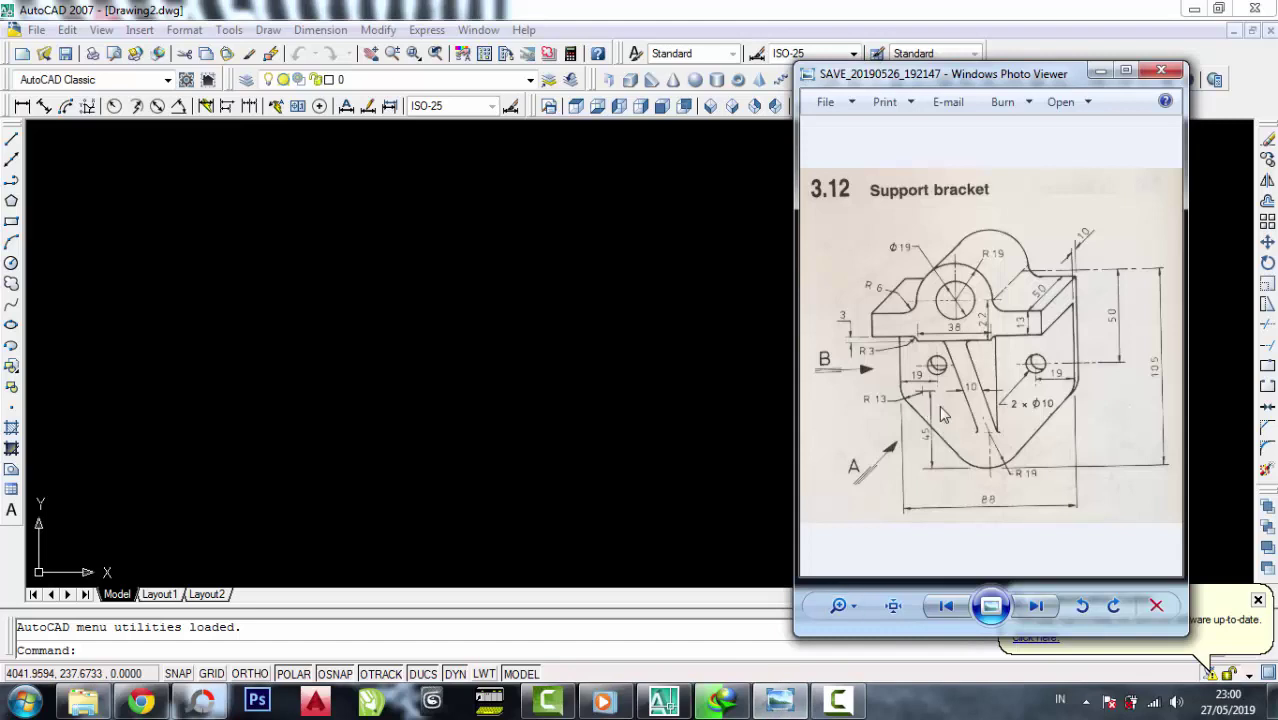
scroll(953, 358, "up", 2)
scroll(953, 350, "down", 2)
scroll(953, 349, "up", 1)
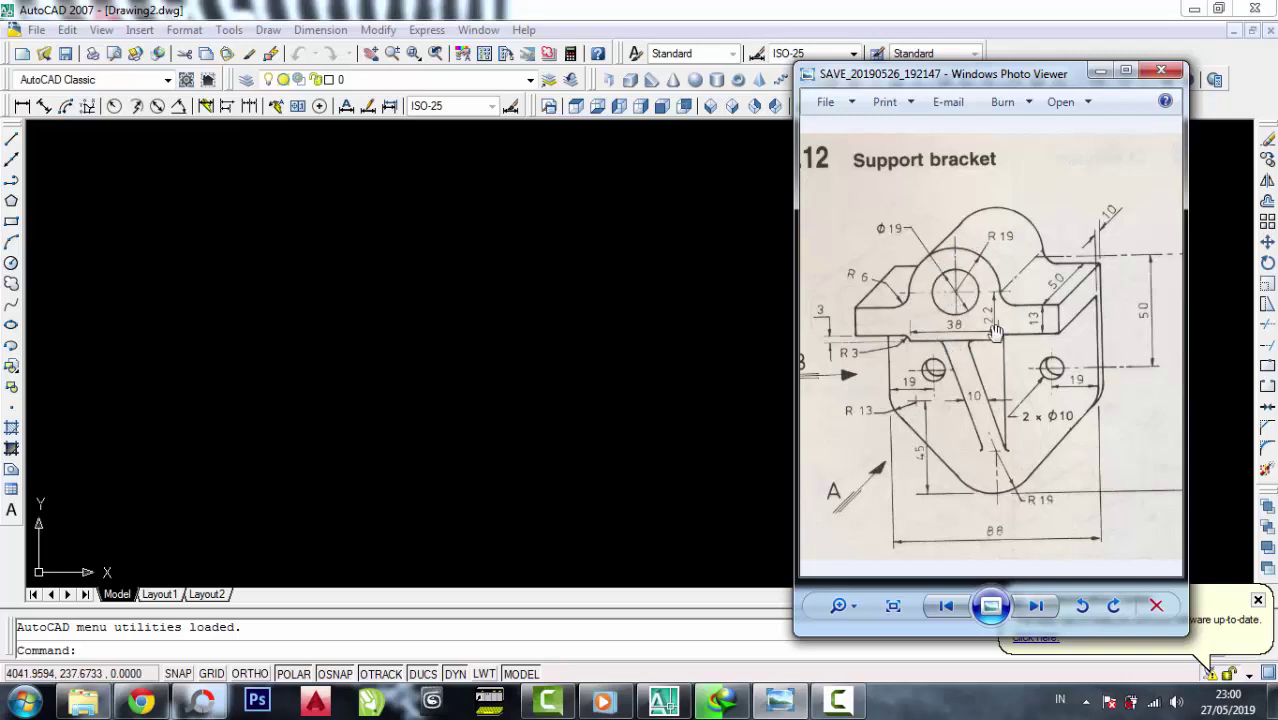
left_click_drag(900, 340, 997, 291)
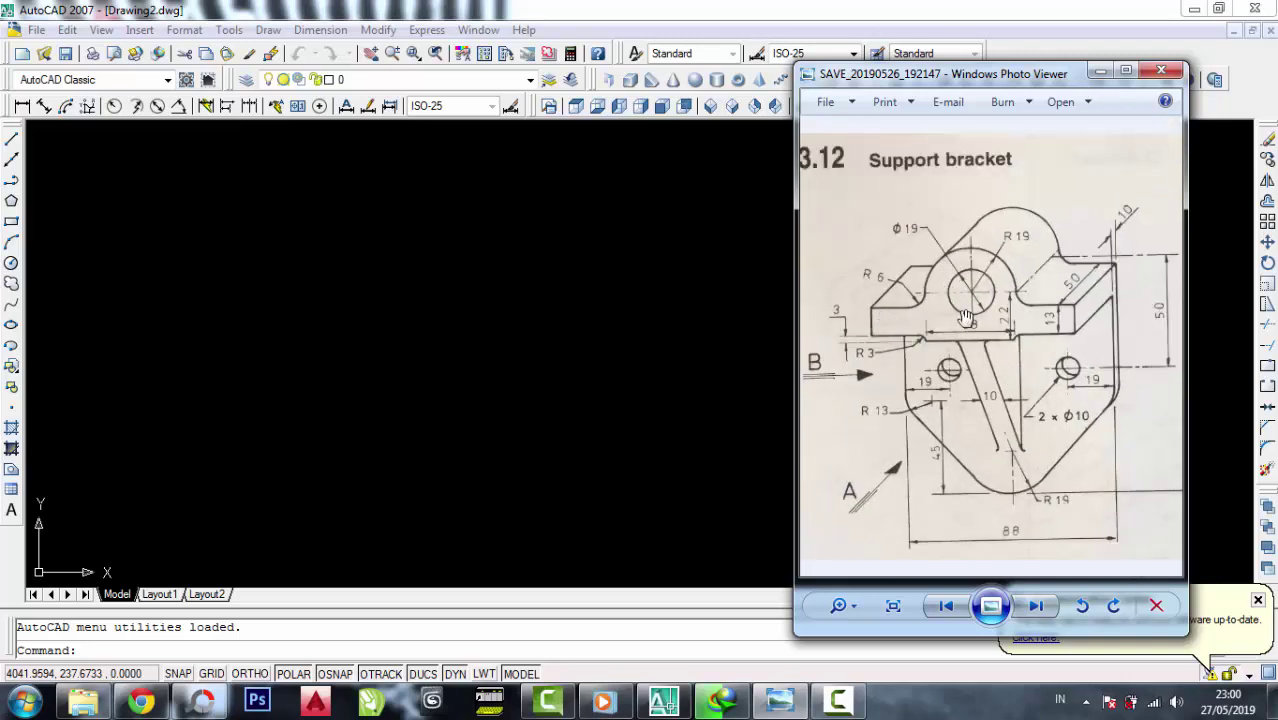
scroll(909, 324, "up", 1)
scroll(993, 296, "up", 1)
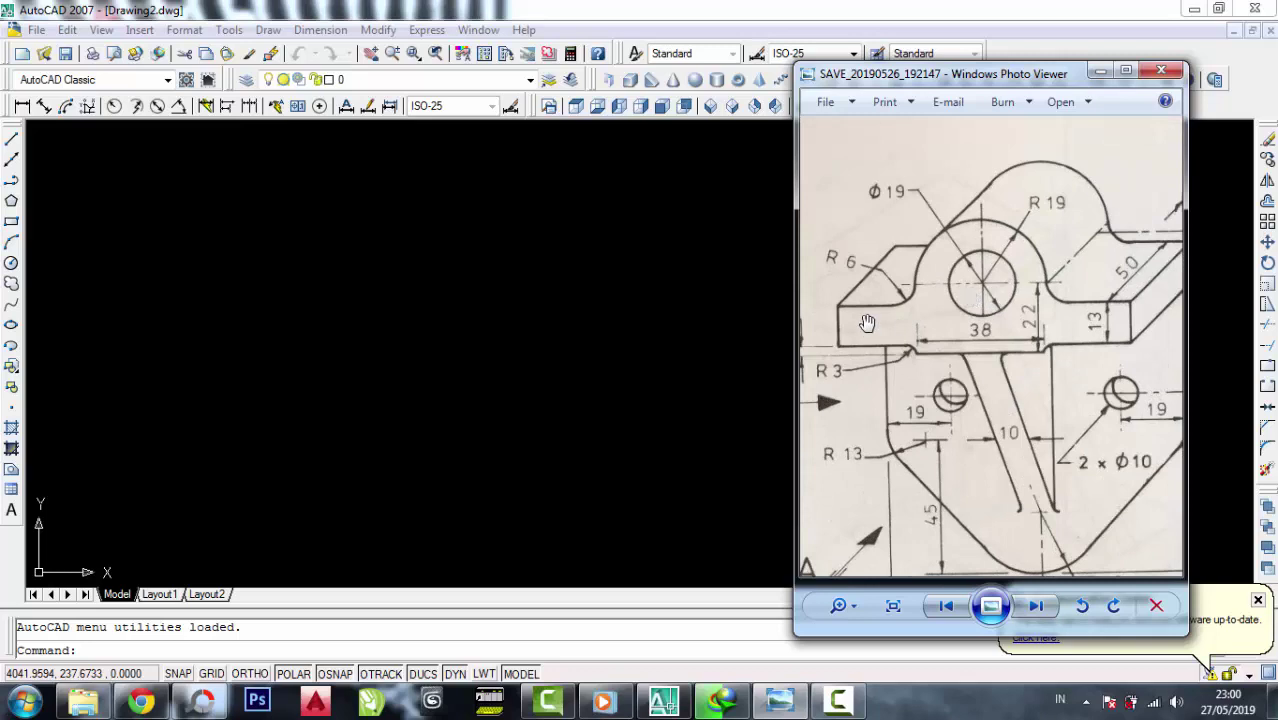
scroll(1061, 280, "down", 1)
scroll(1040, 270, "down", 1)
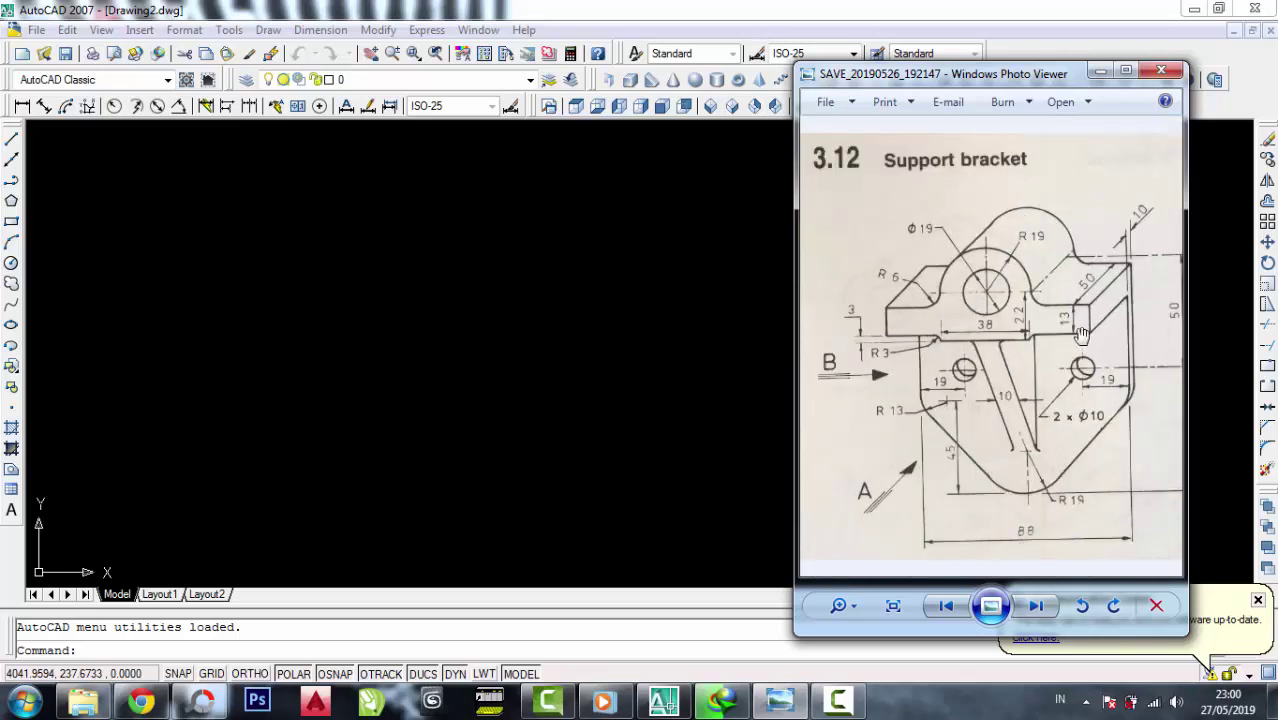
scroll(1053, 540, "up", 1)
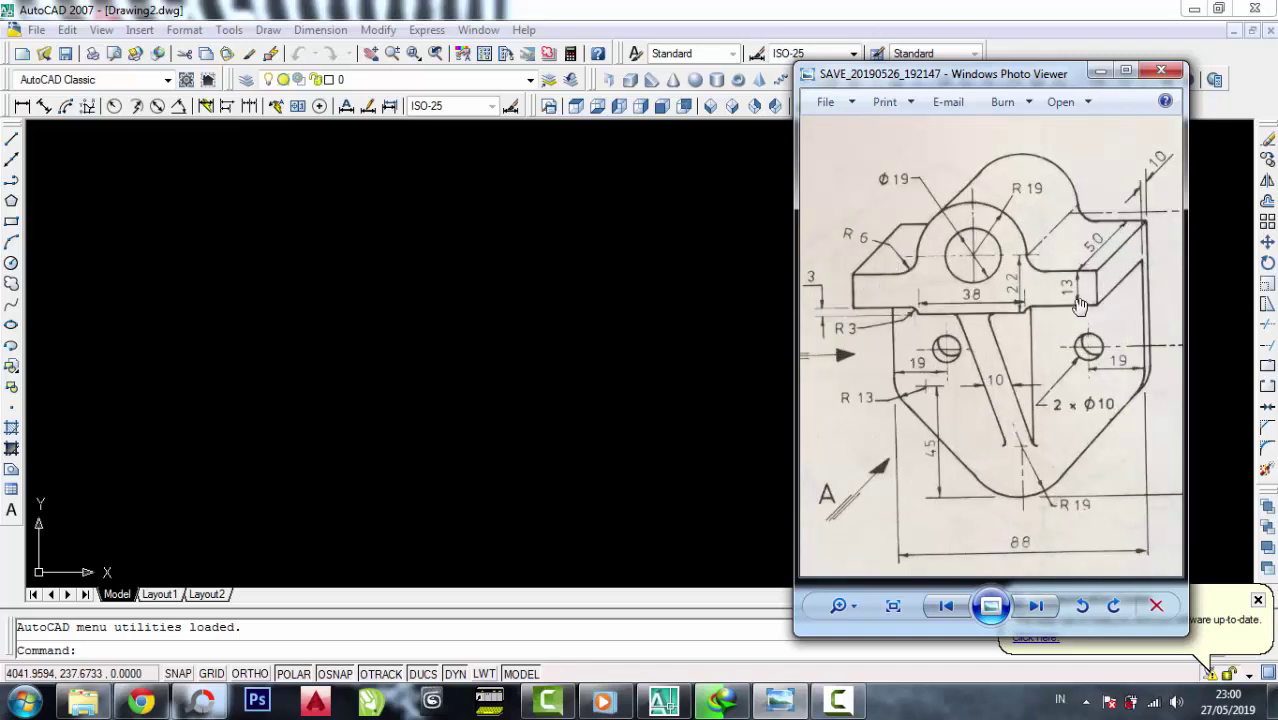
left_click(1100, 70)
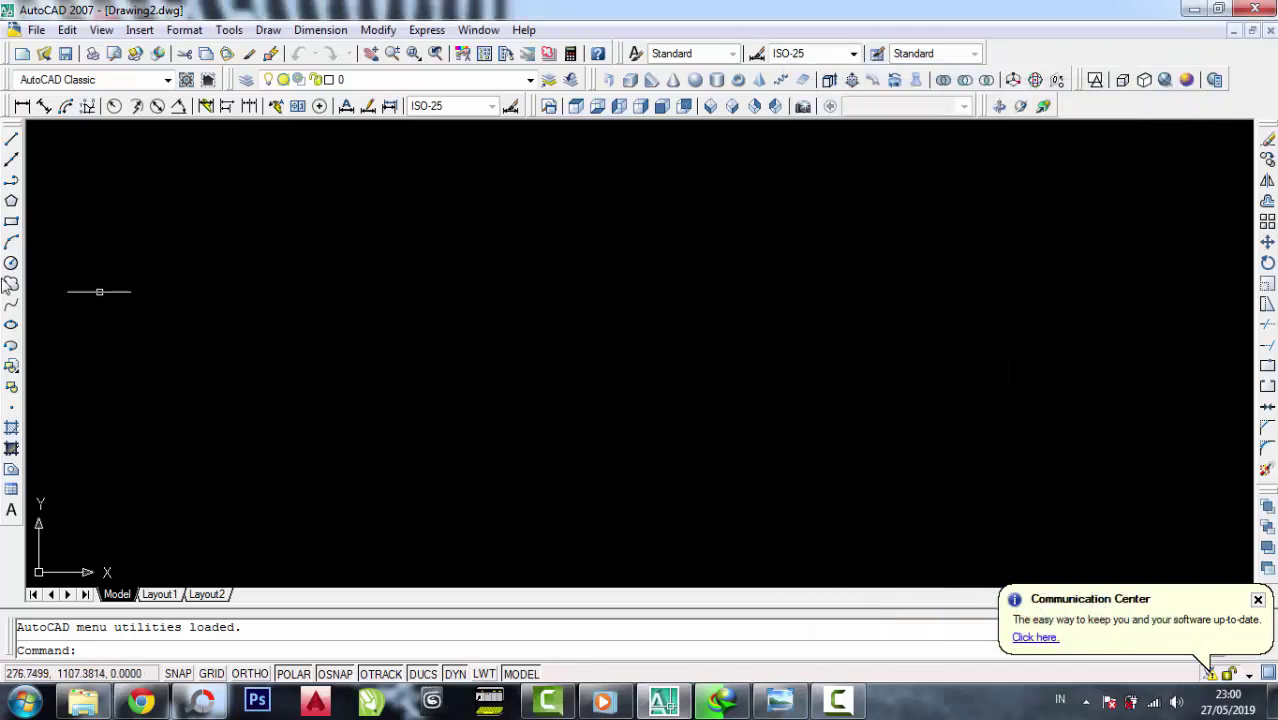
Draw a closed 88 × 13 rectangle from line segments (88, 13, 88, close)
left_click(11, 141)
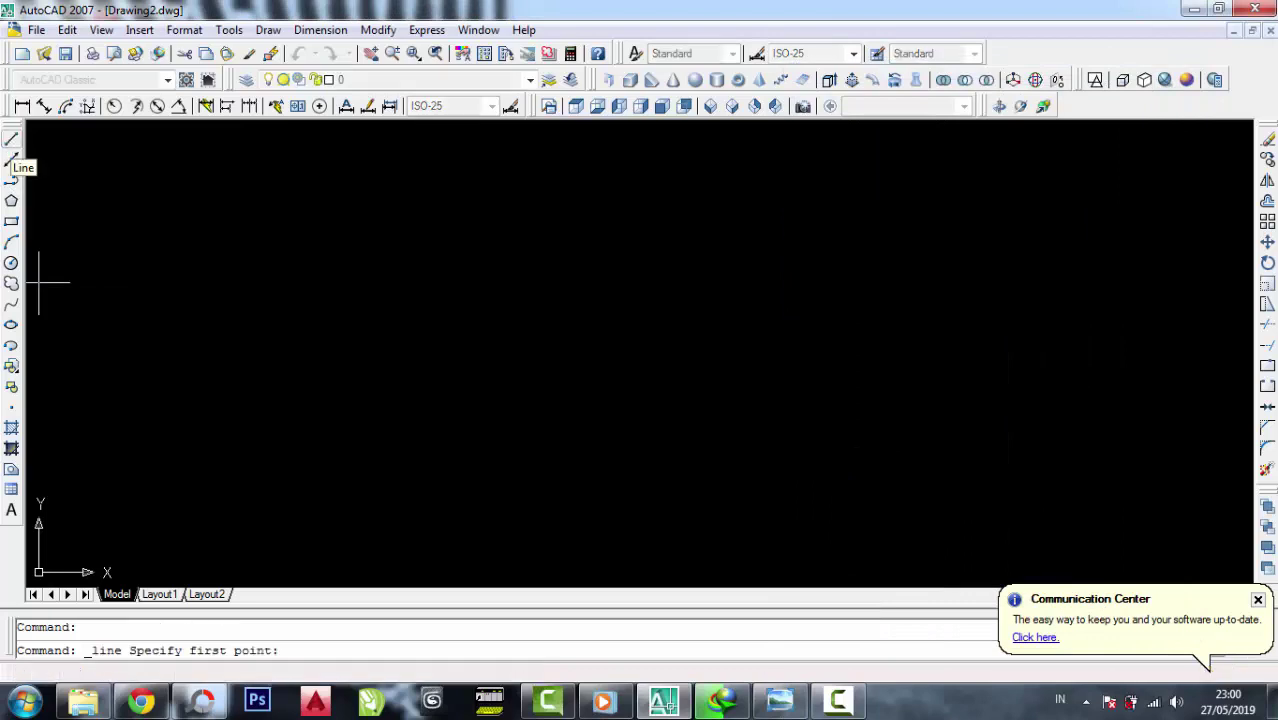
left_click(476, 341)
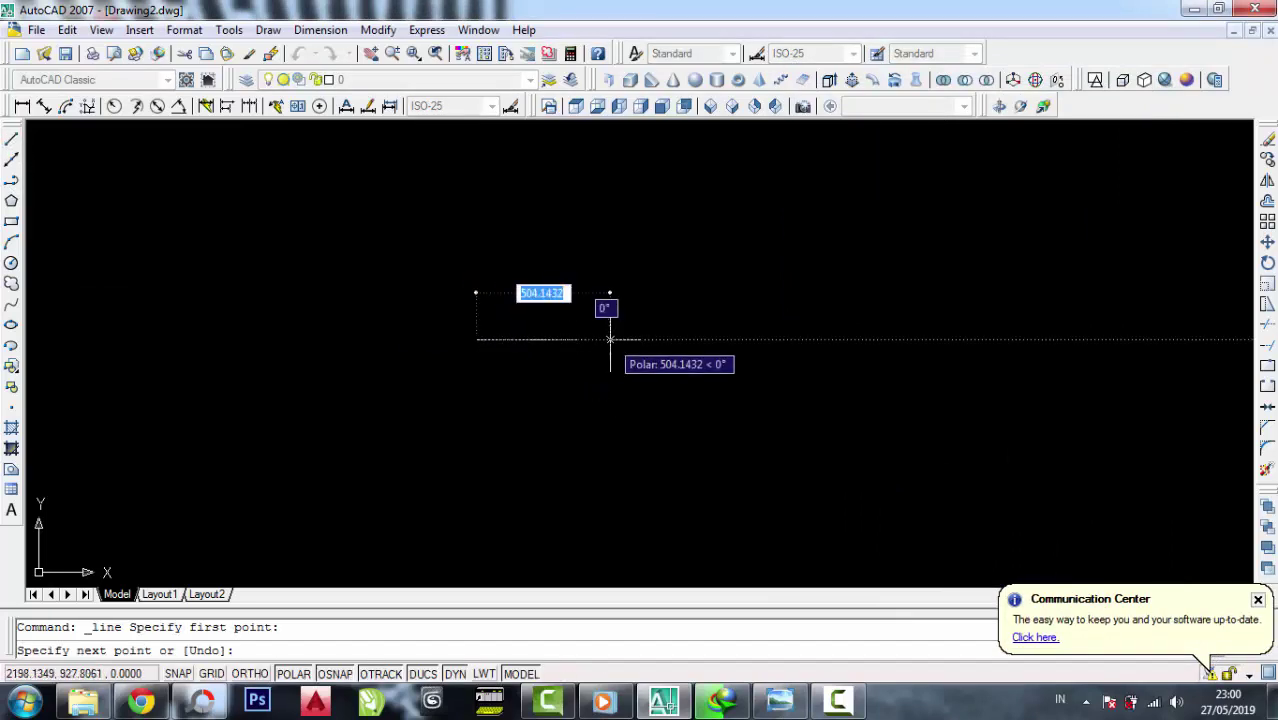
type("88")
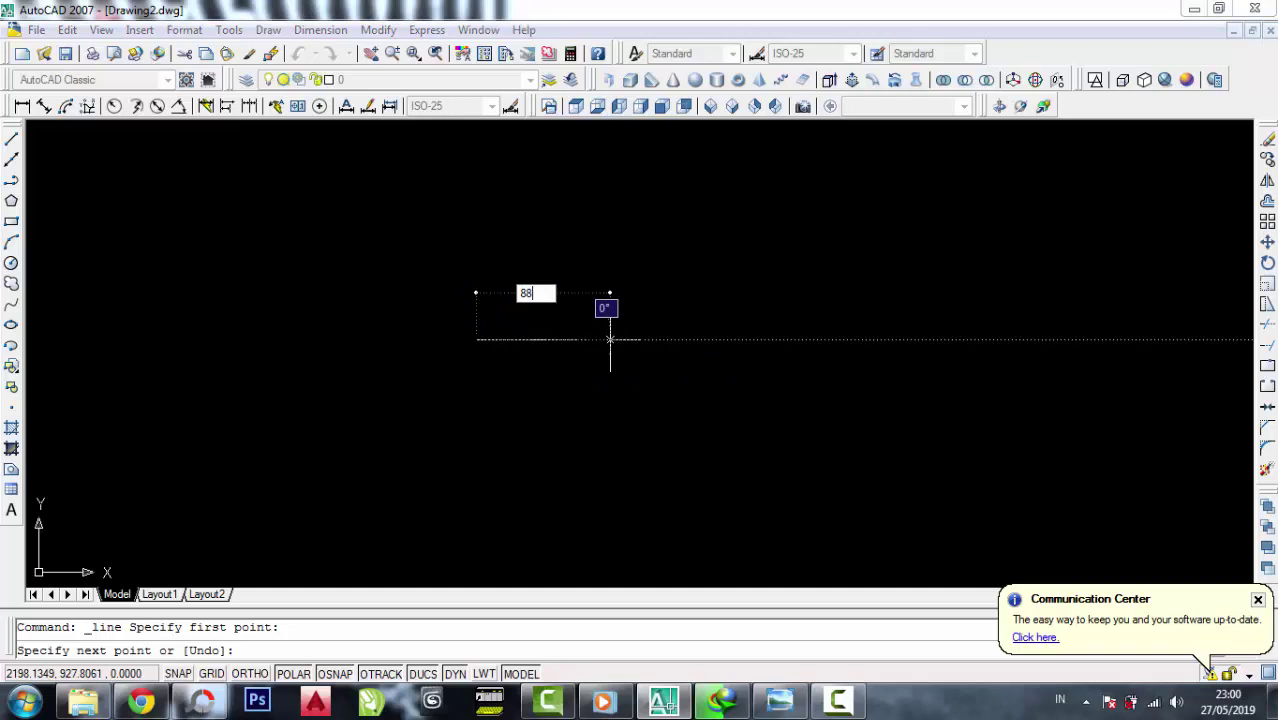
key("Return")
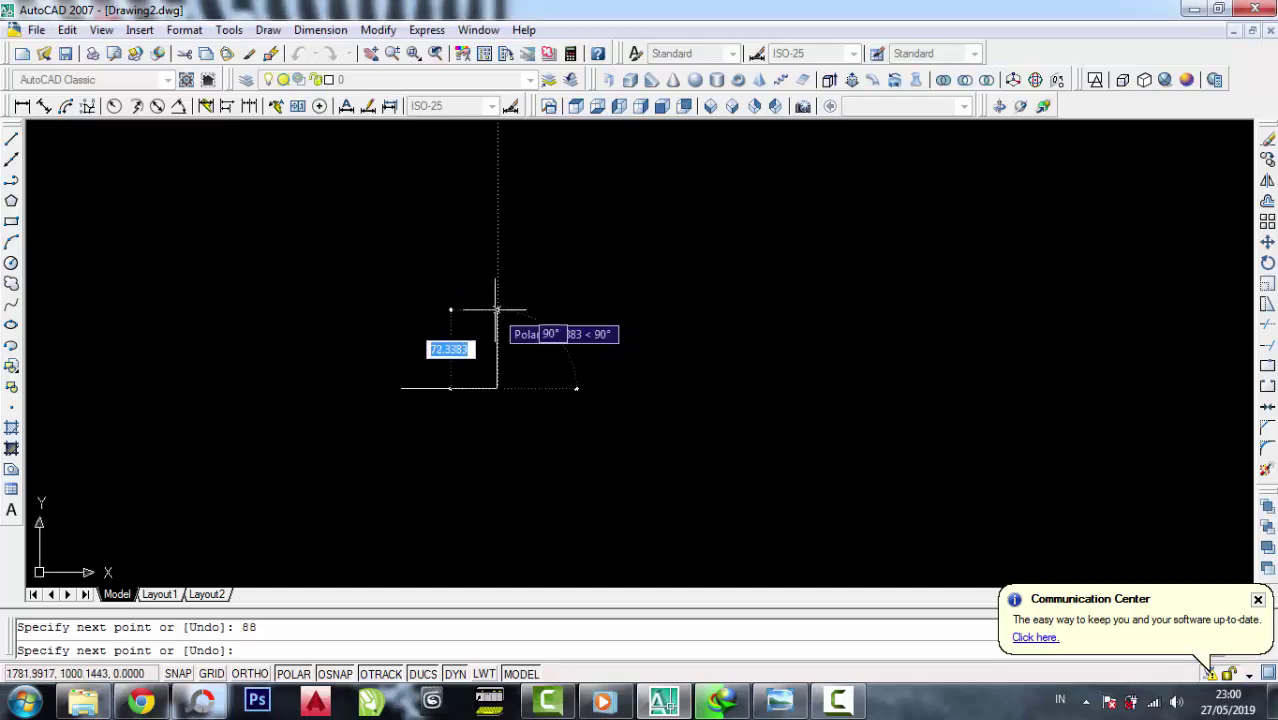
type("13")
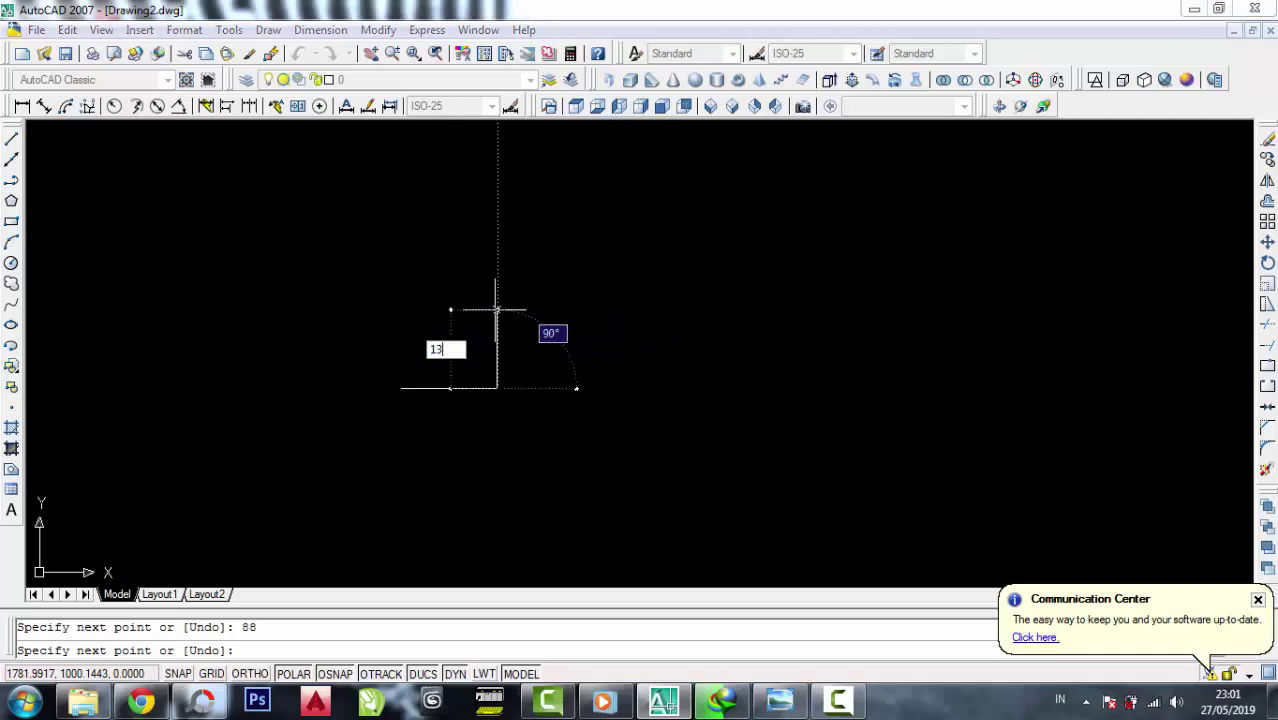
key("Return")
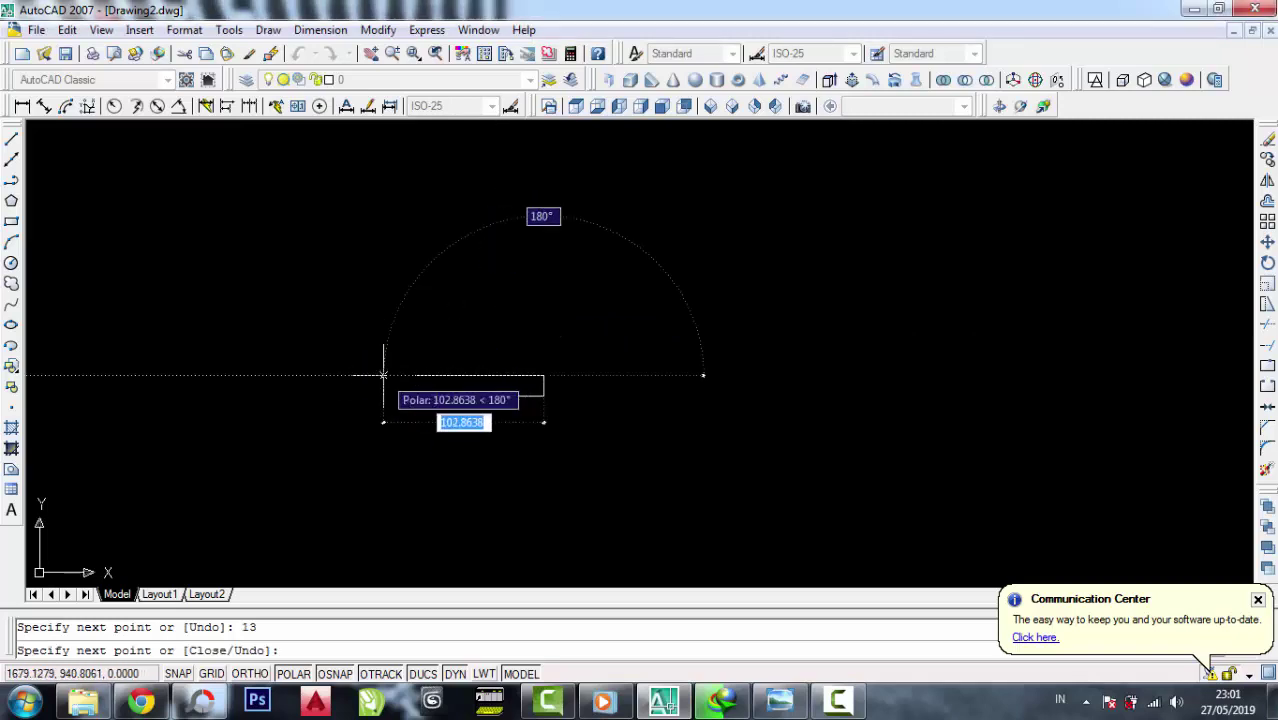
type("88")
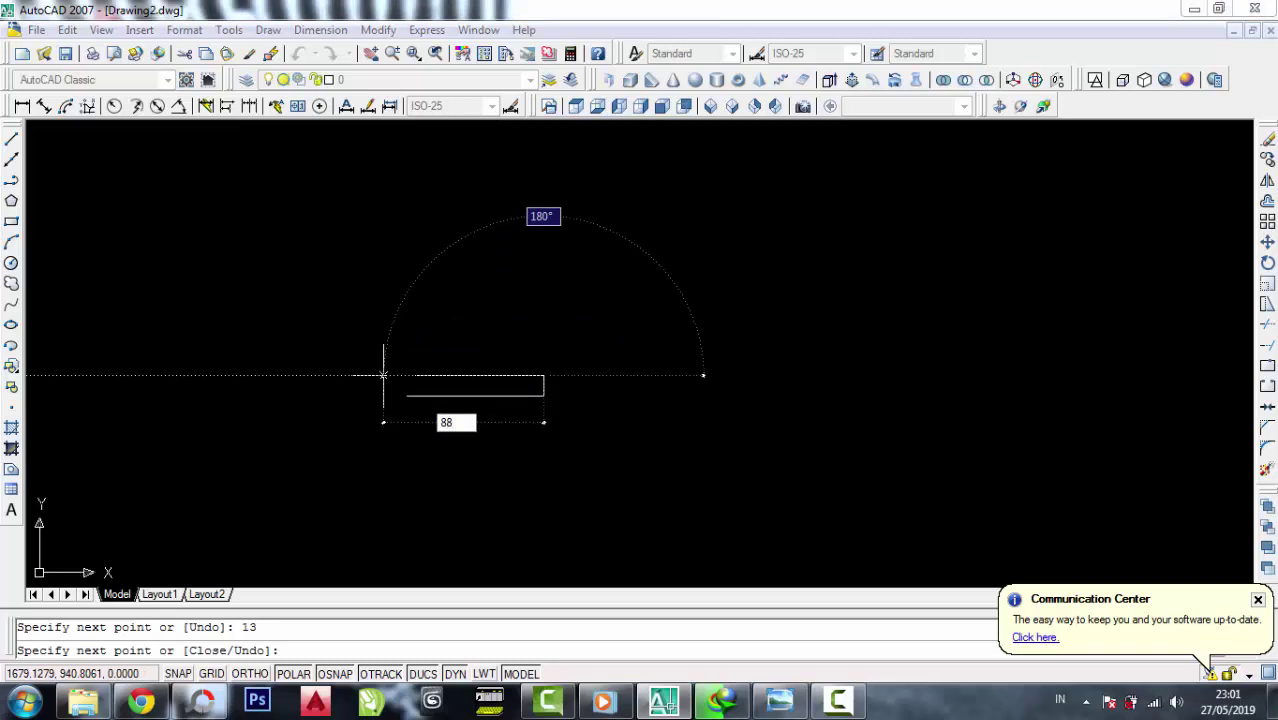
key("Return")
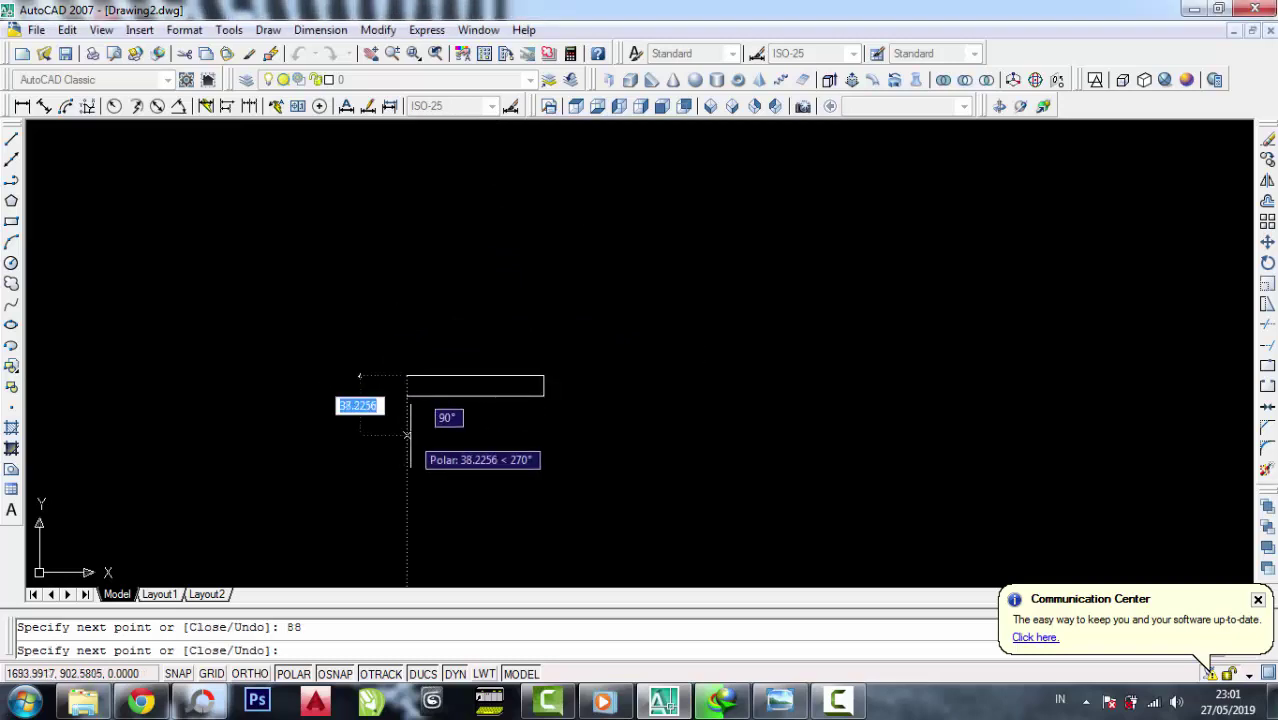
type("c")
key("Return")
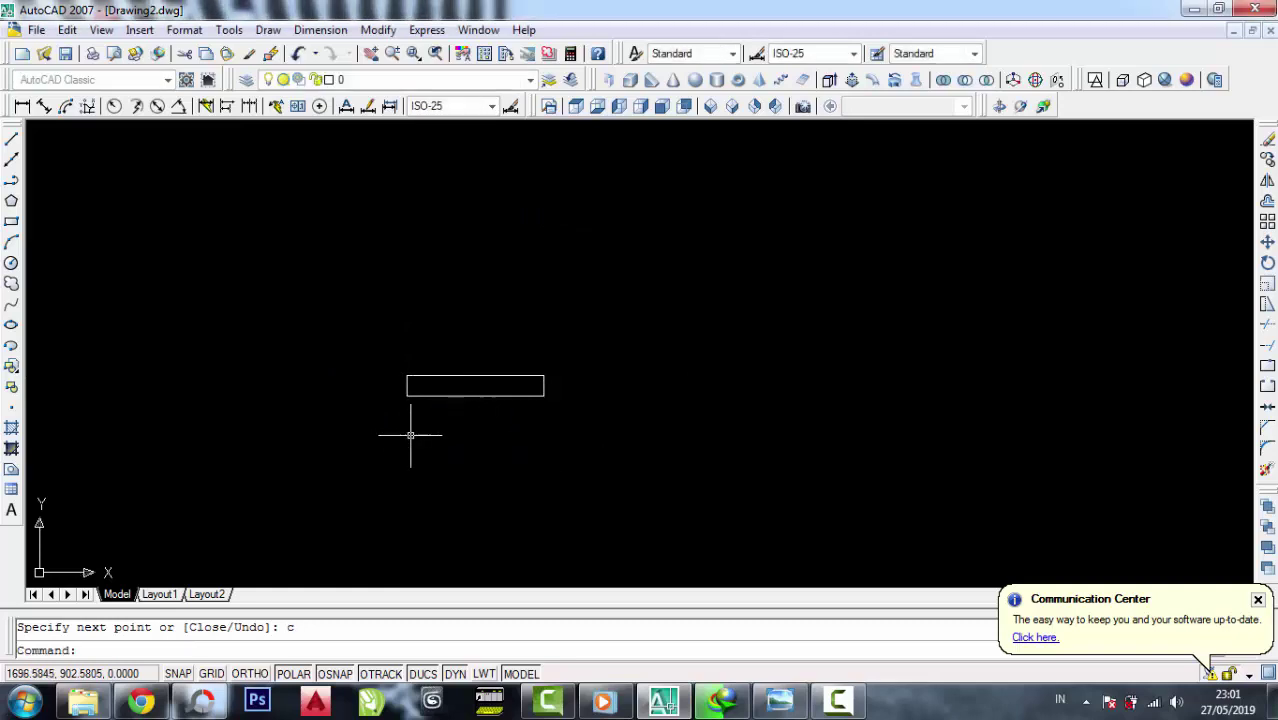
scroll(460, 382, "up", 3)
middle_click_drag(457, 382, 519, 345)
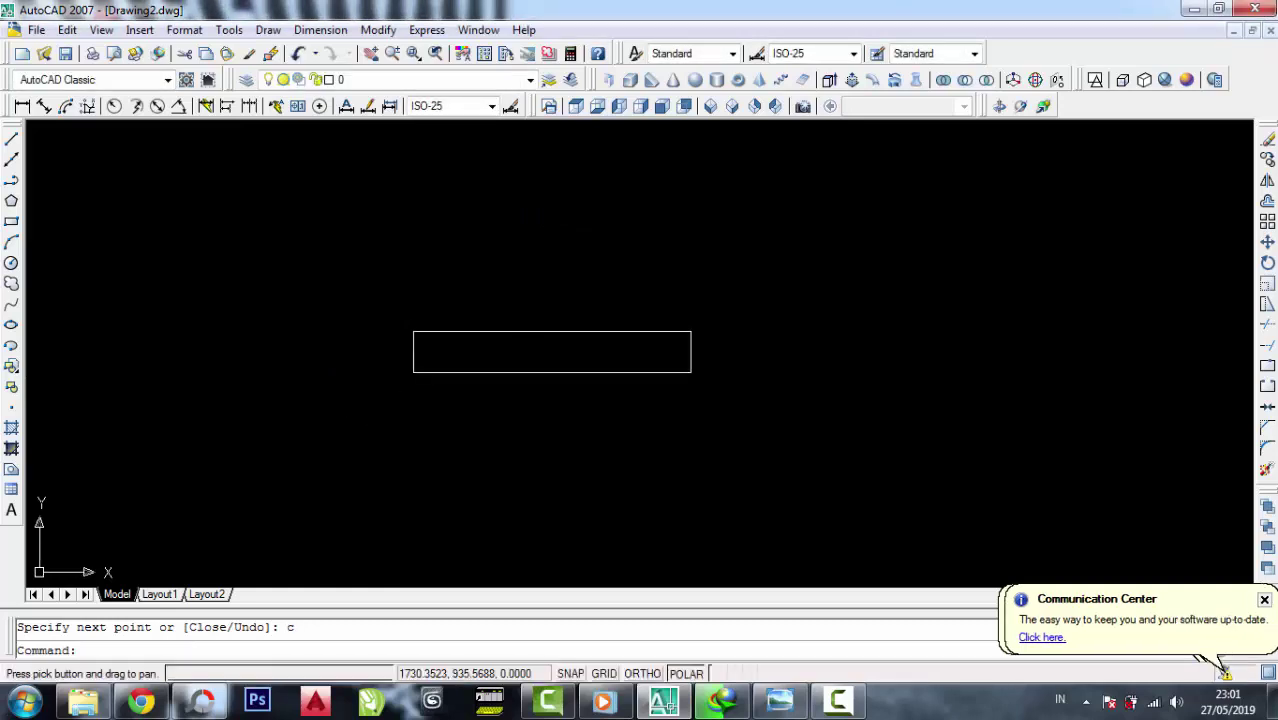
left_click(800, 703)
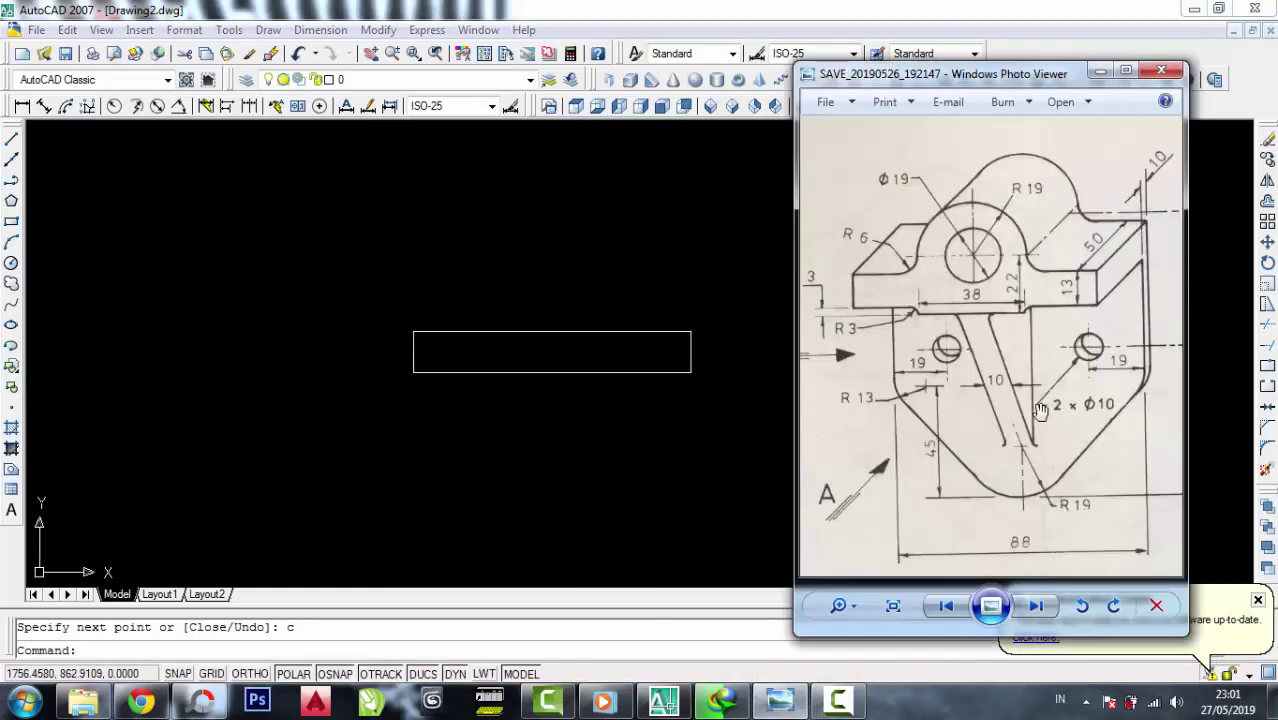
scroll(964, 325, "up", 1)
scroll(940, 311, "up", 1)
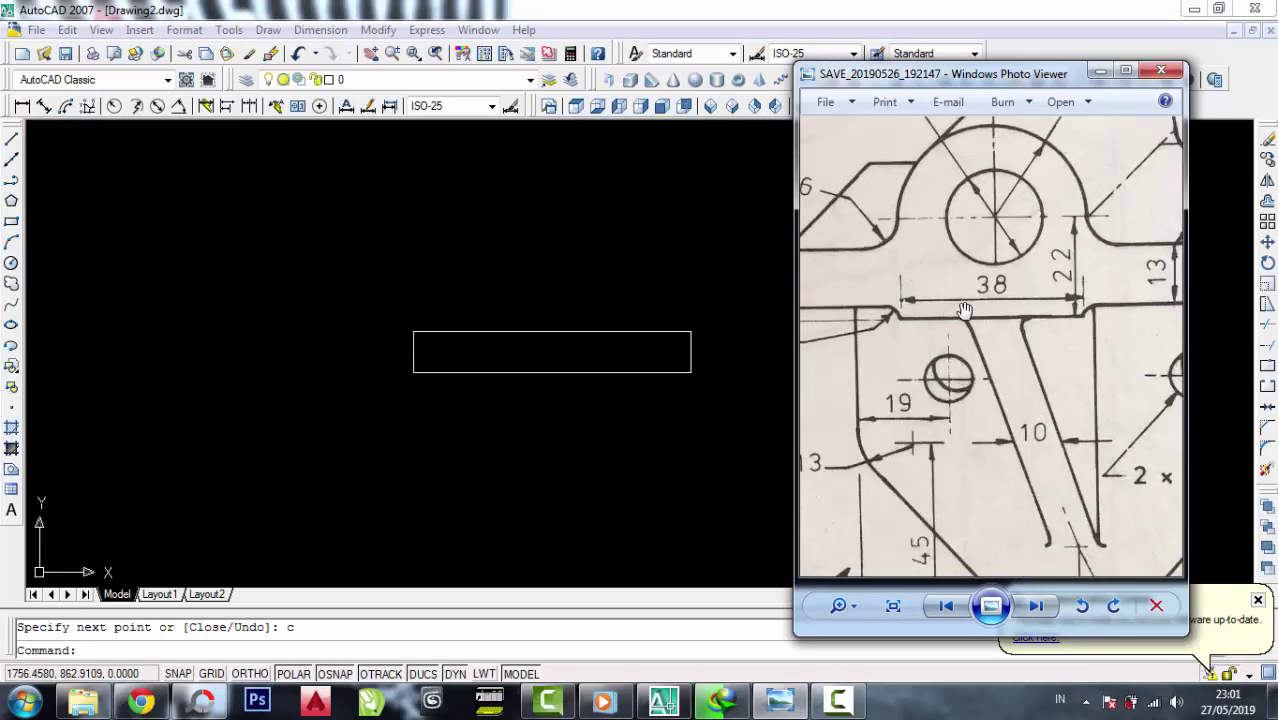
scroll(1020, 325, "down", 1)
scroll(1009, 325, "down", 1)
scroll(829, 303, "down", 1)
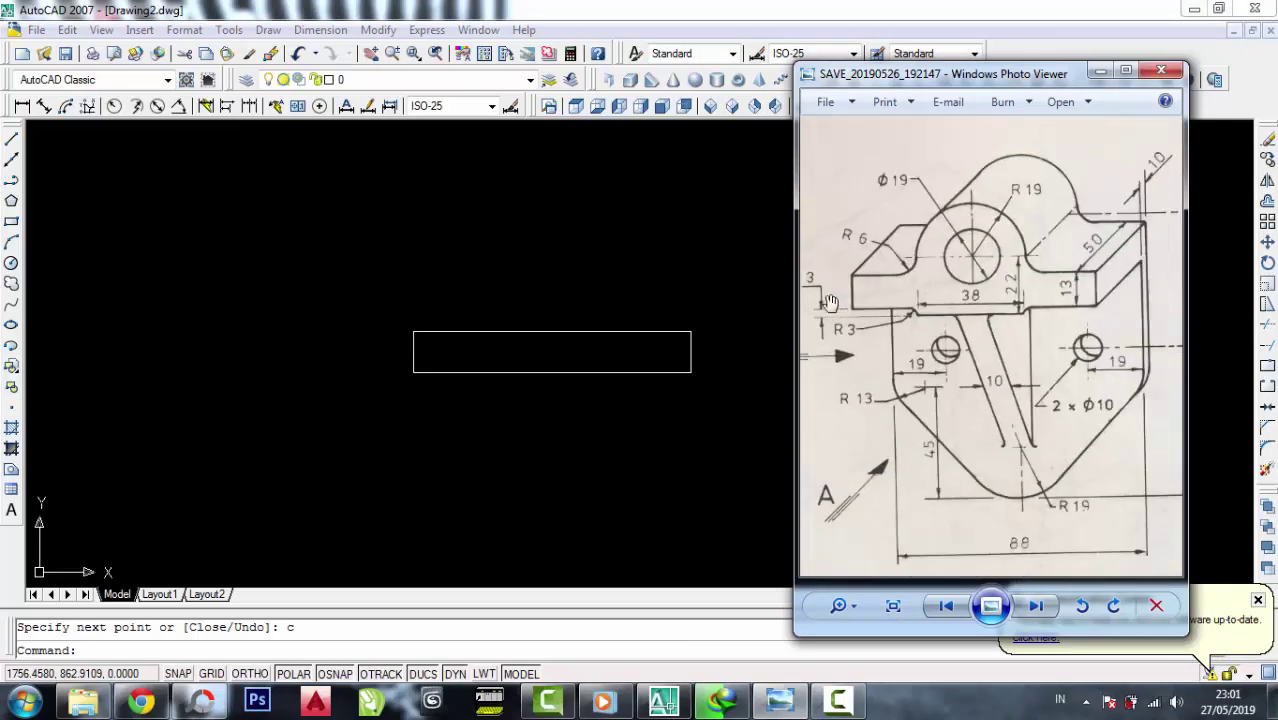
scroll(806, 295, "up", 1)
scroll(806, 295, "up", 1)
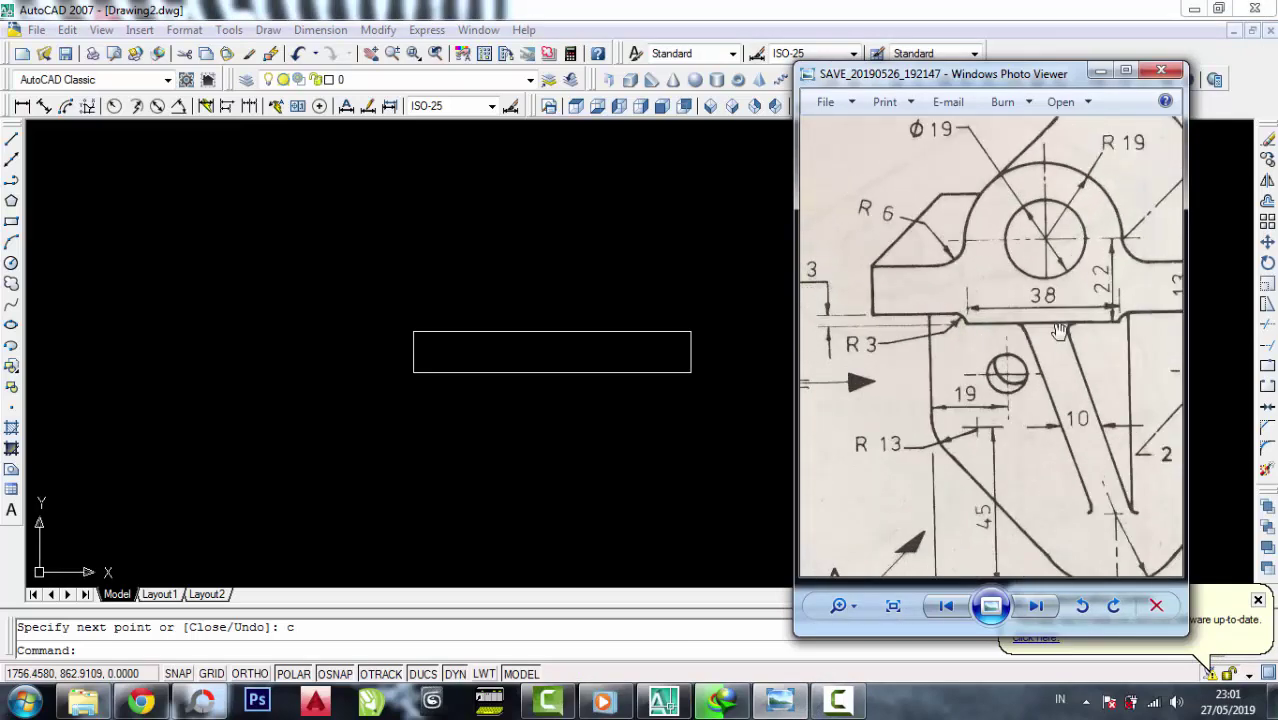
left_click(1100, 71)
Draw a 38-unit line and move its midpoint onto the rectangle's bottom-edge midpoint
left_click(11, 140)
left_click(510, 445)
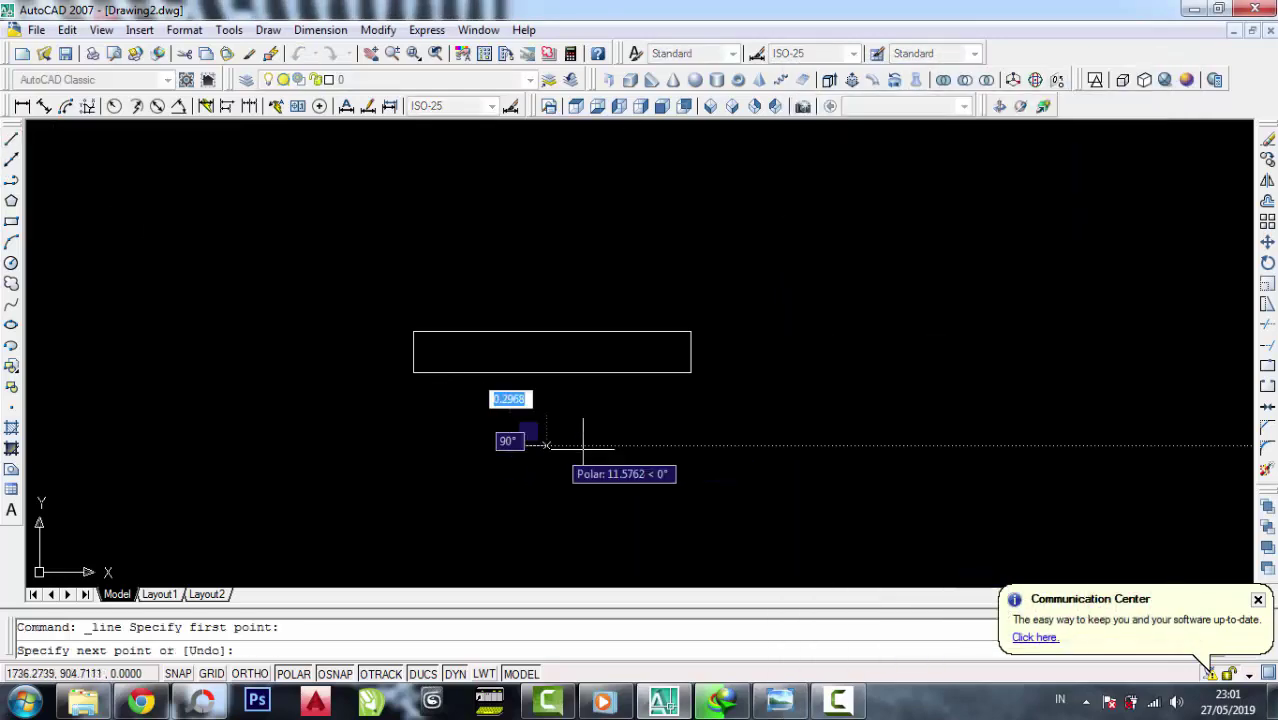
type("38")
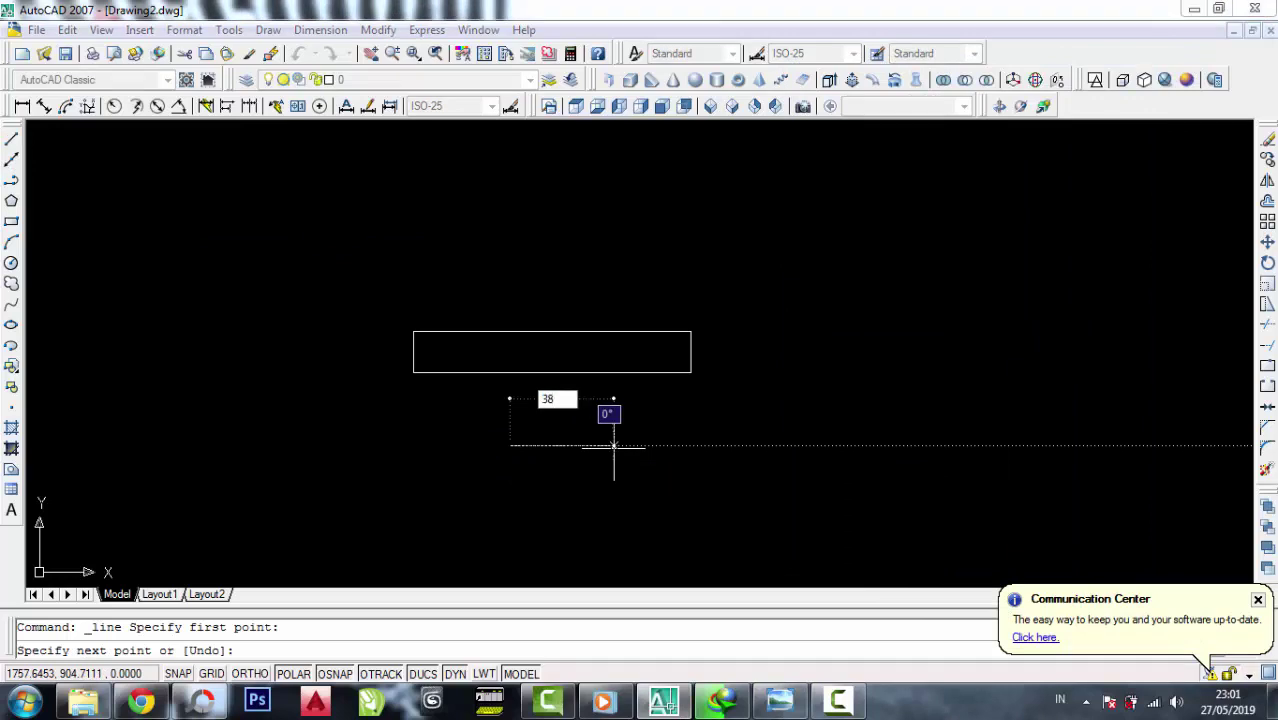
key("Return")
key("Return")
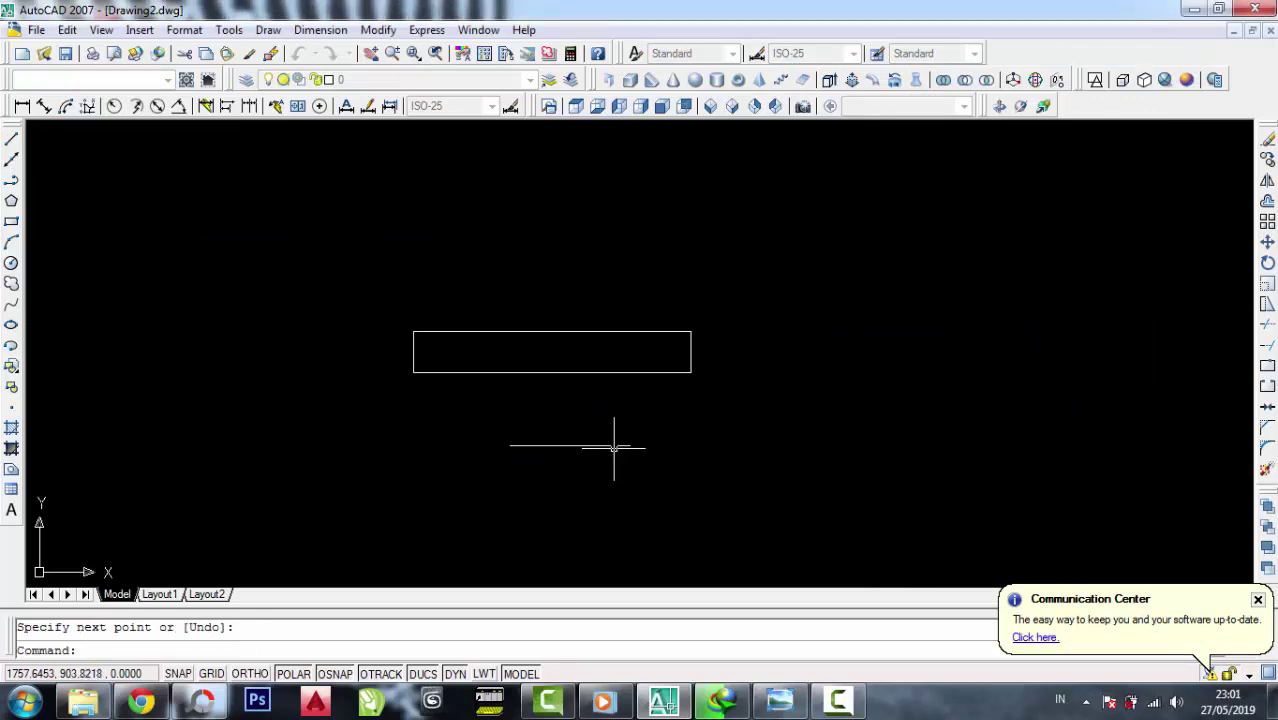
left_click(1266, 243)
left_click(671, 477)
left_click(551, 420)
key("Return")
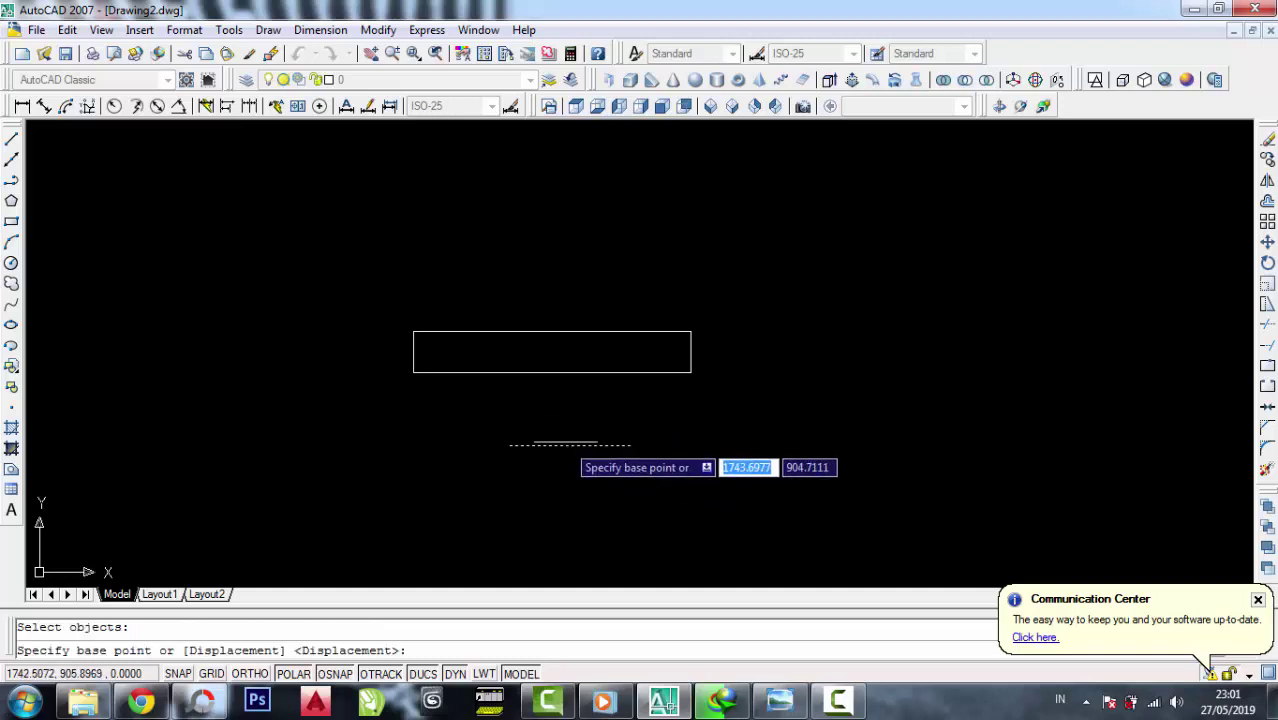
left_click(571, 445)
scroll(522, 425, "up", 3)
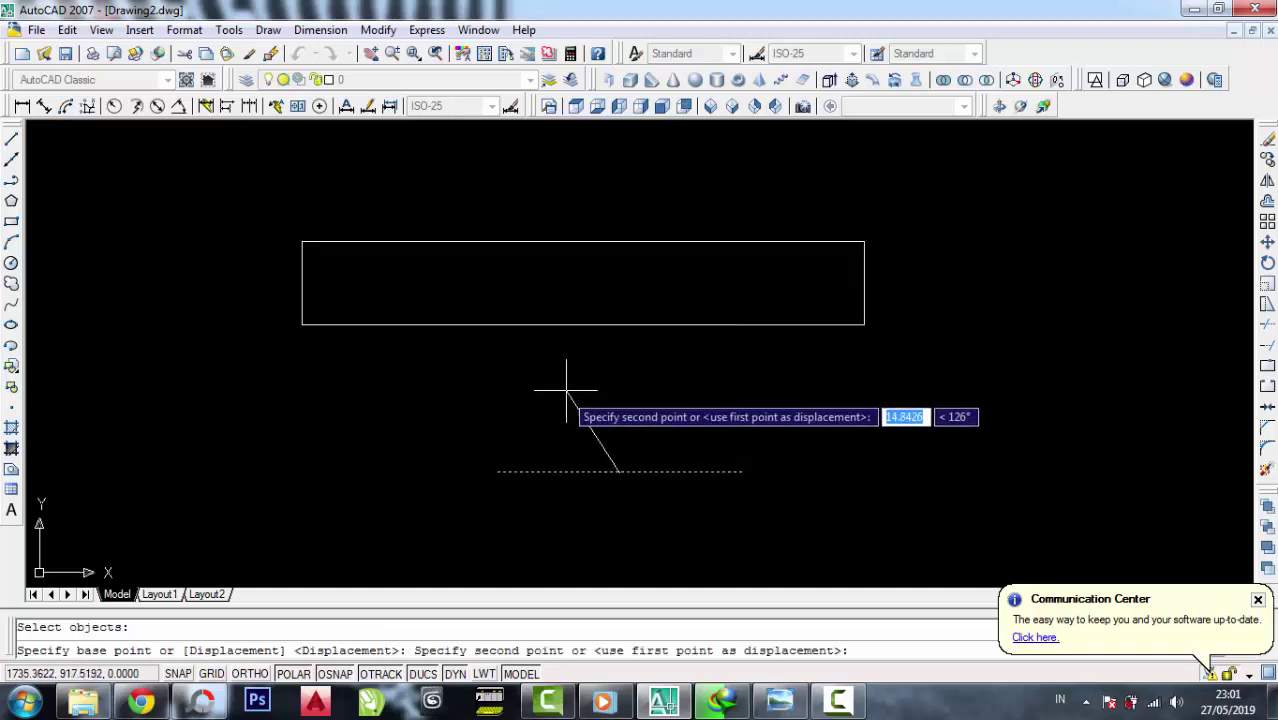
left_click(583, 324)
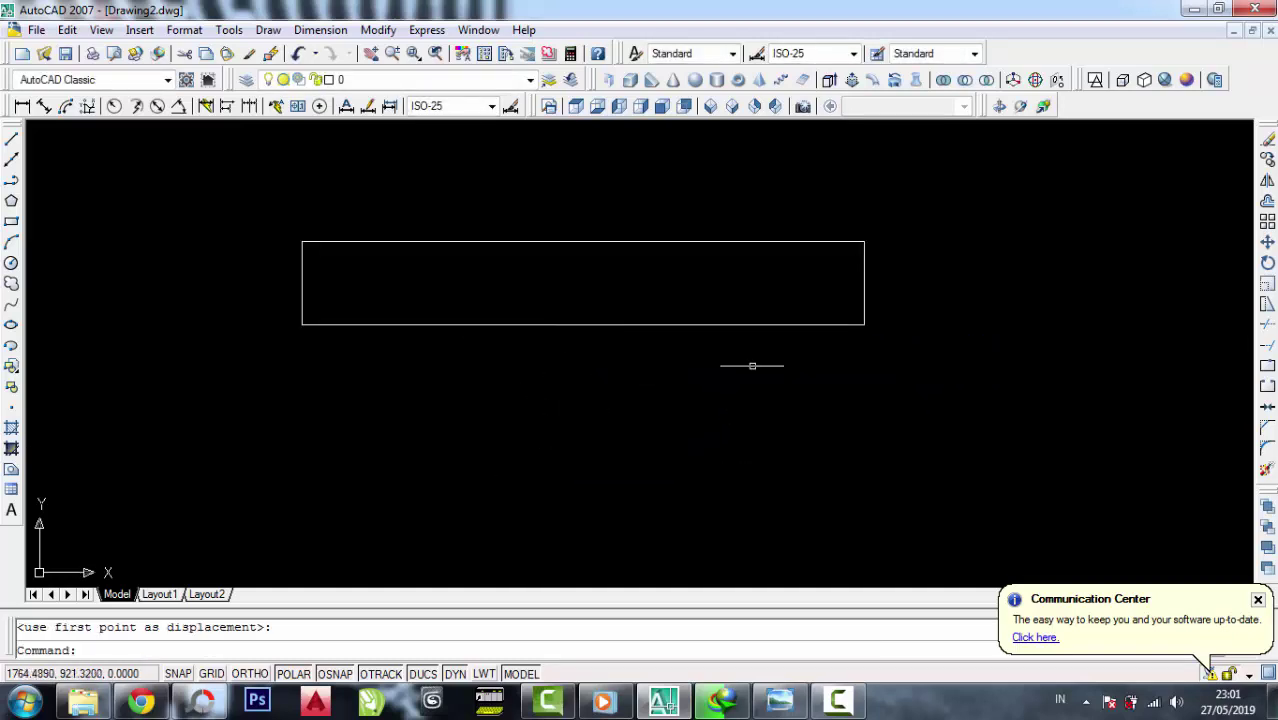
Move that line 3 units down below the rectangle's bottom edge
left_click(1267, 243)
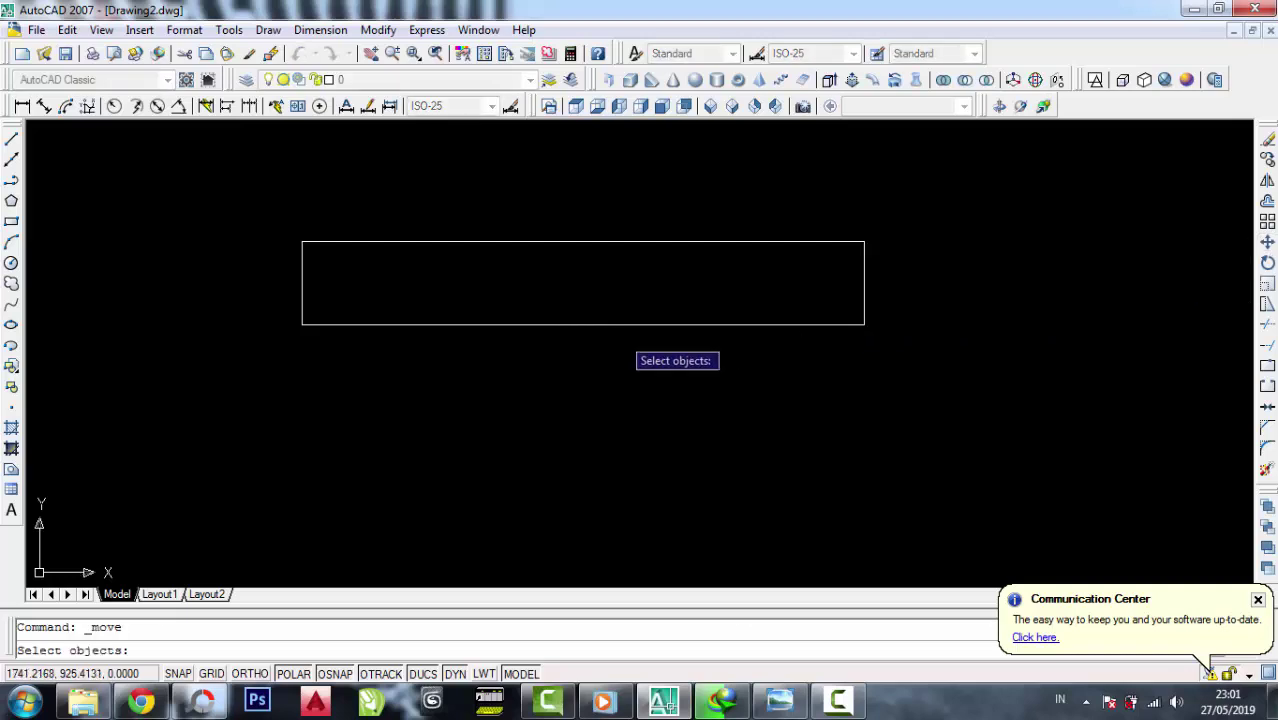
left_click(585, 325)
key("Return")
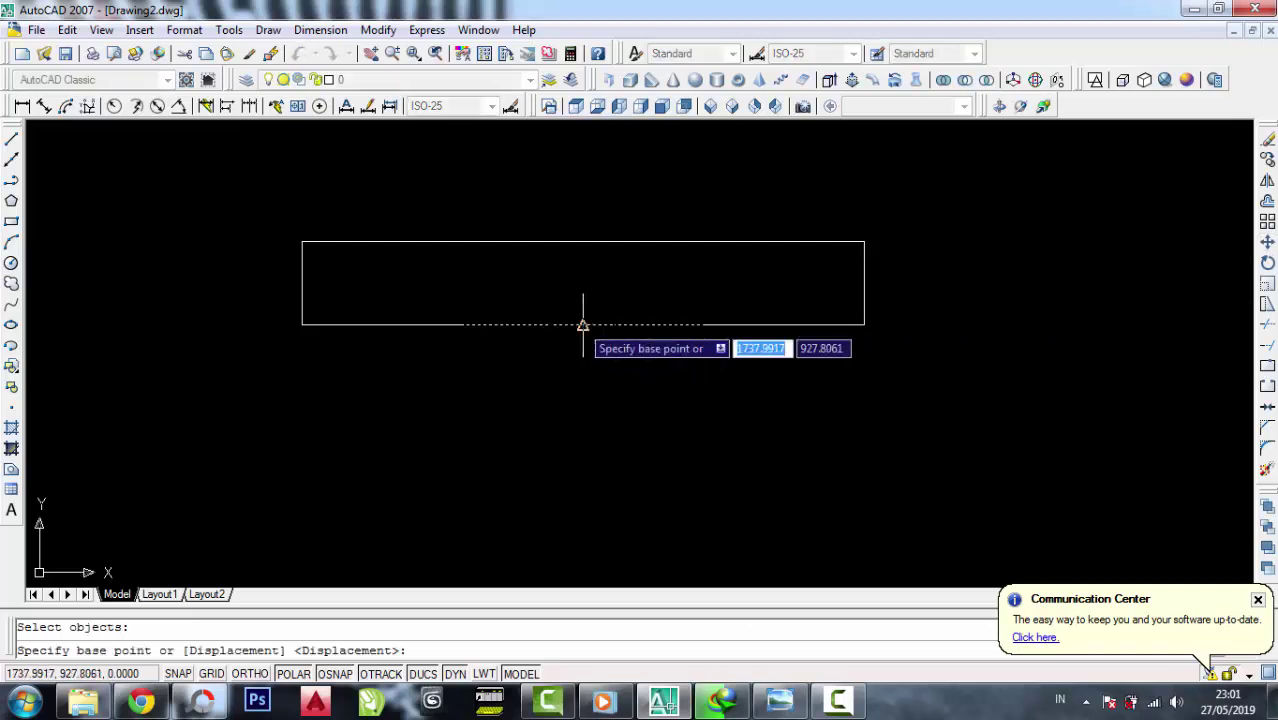
left_click(583, 324)
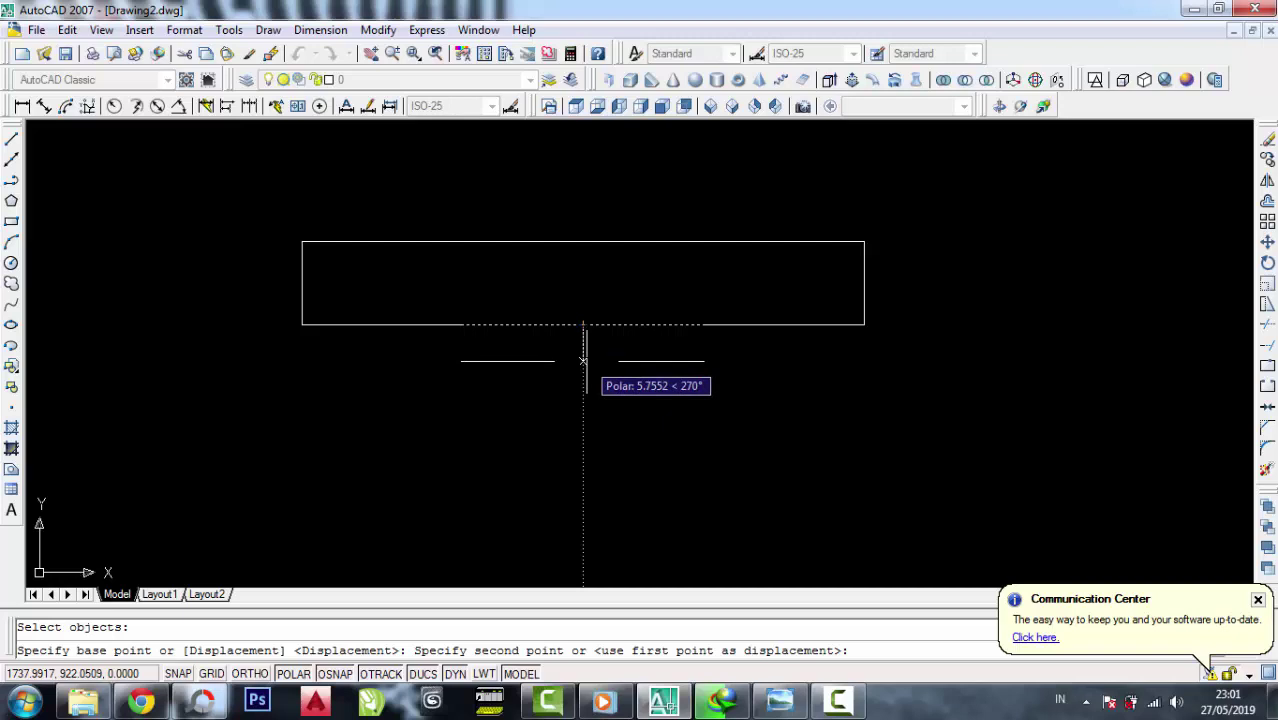
type("3")
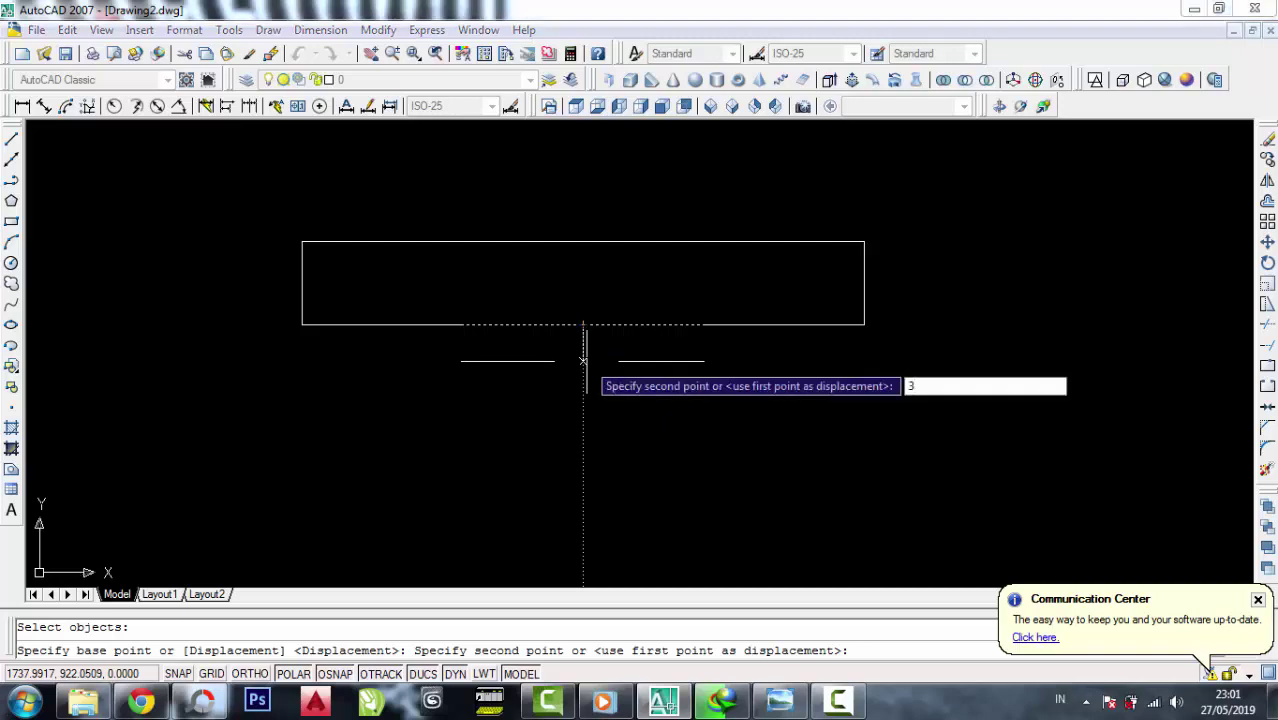
key("Return")
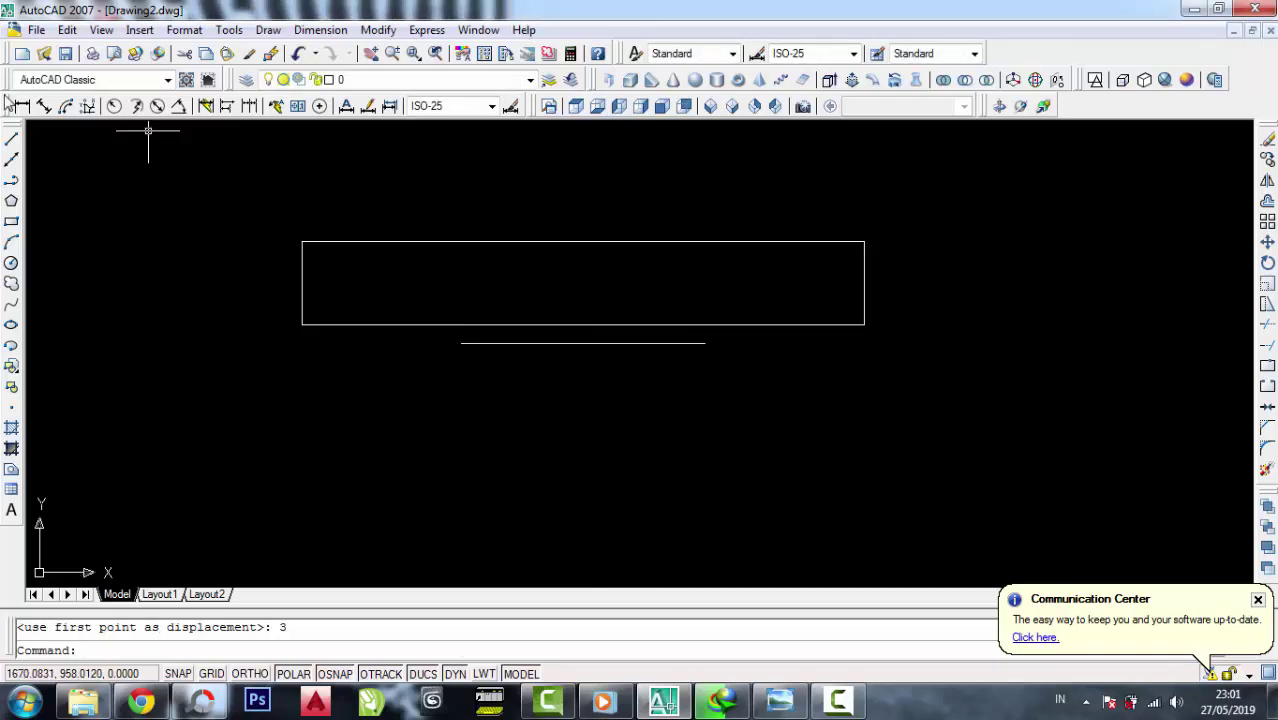
Join both ends of the lower line up to the rectangle with vertical lines
left_click(12, 139)
left_click(461, 343)
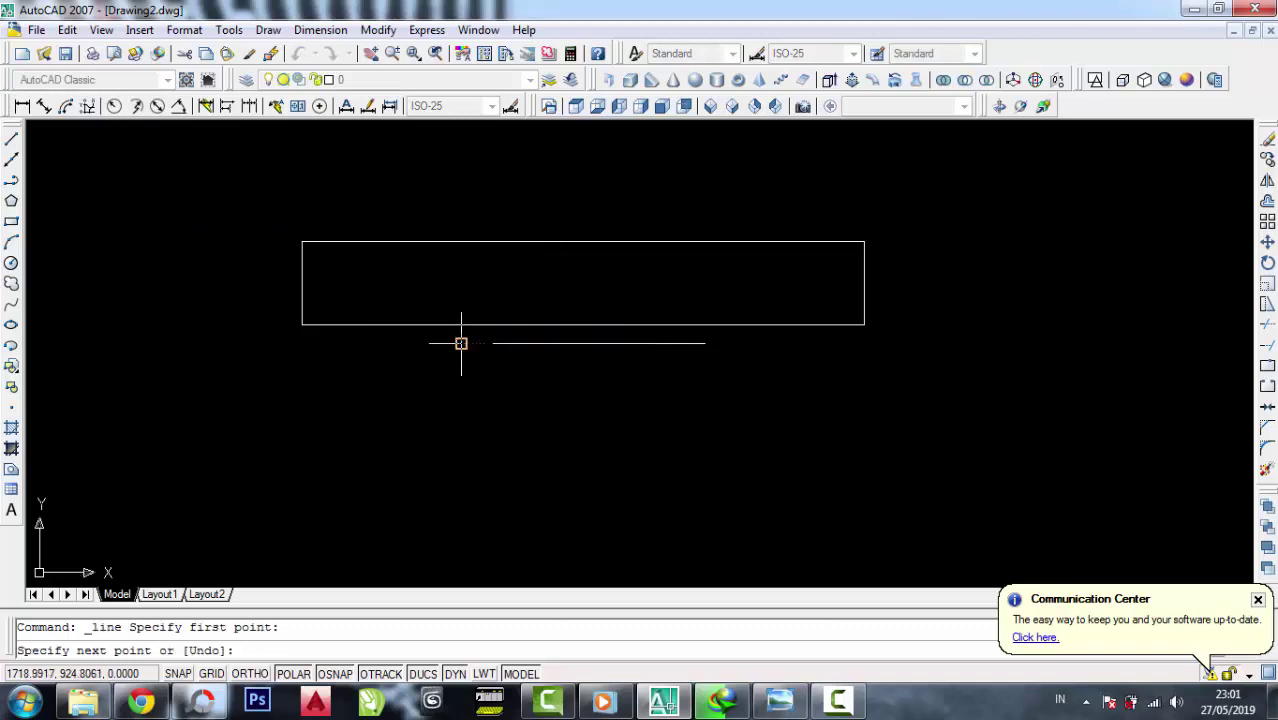
left_click(461, 325)
right_click(465, 334)
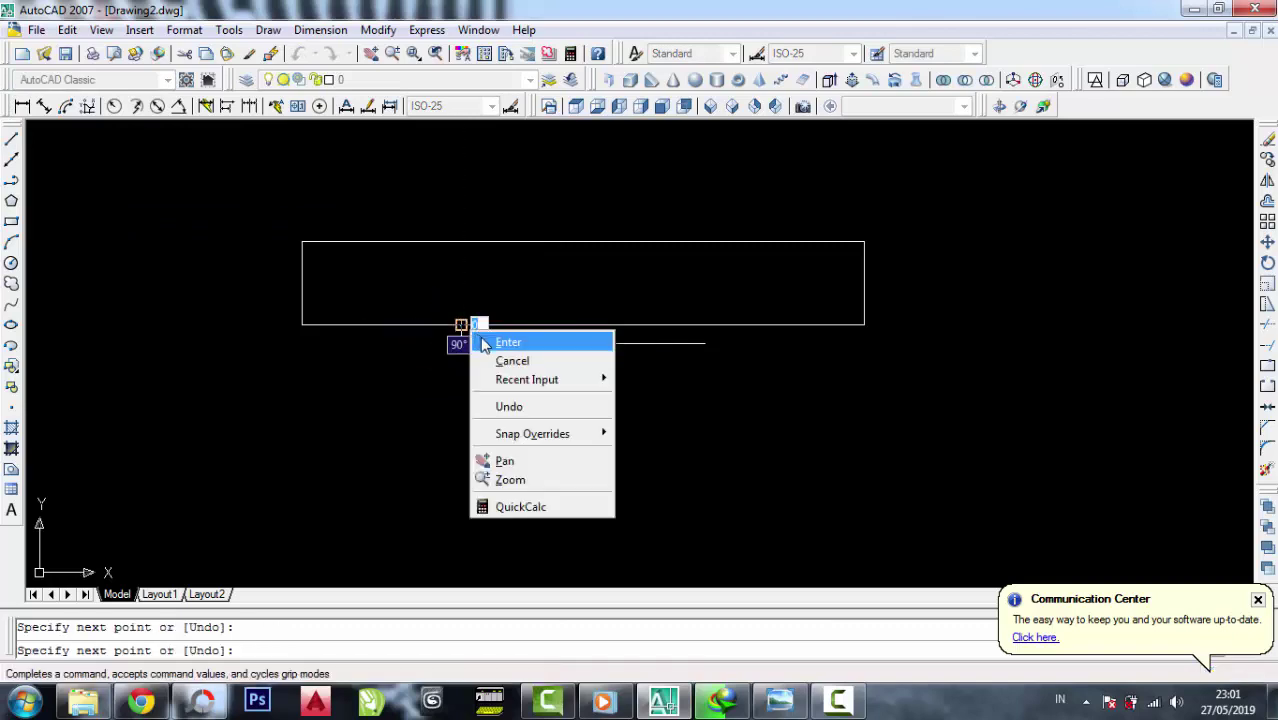
left_click(470, 338)
left_click(12, 139)
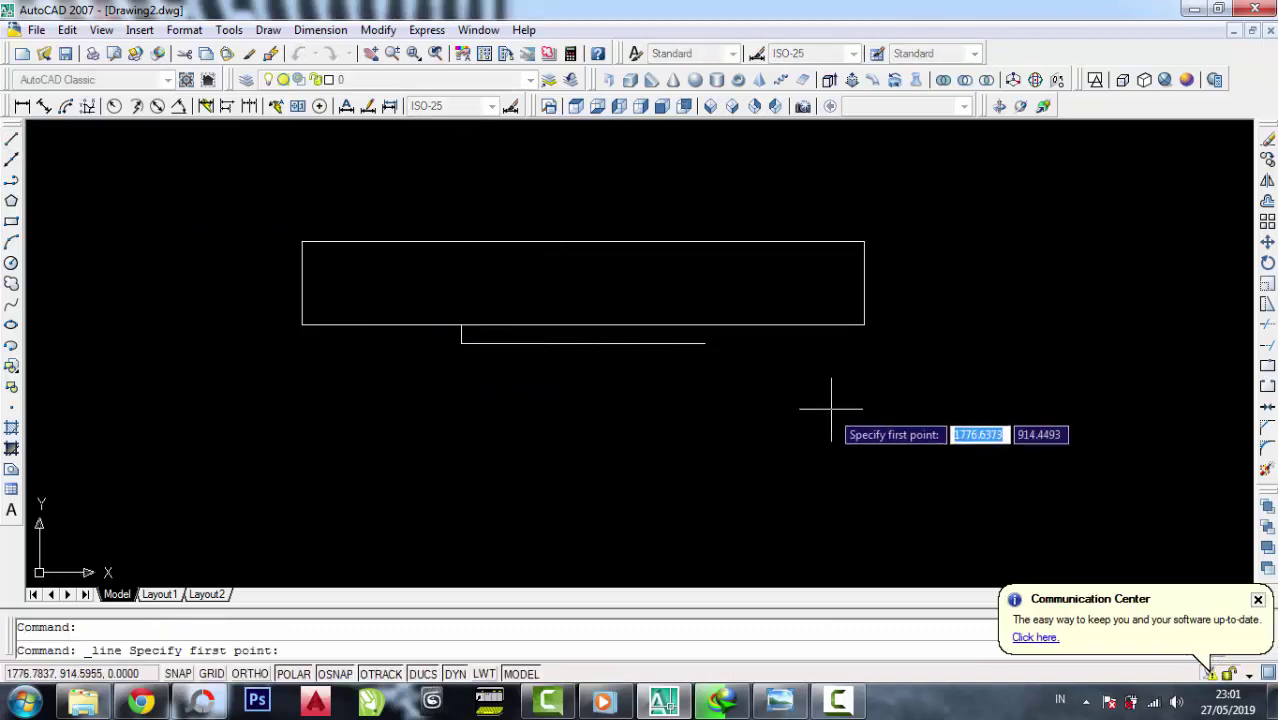
left_click(705, 343)
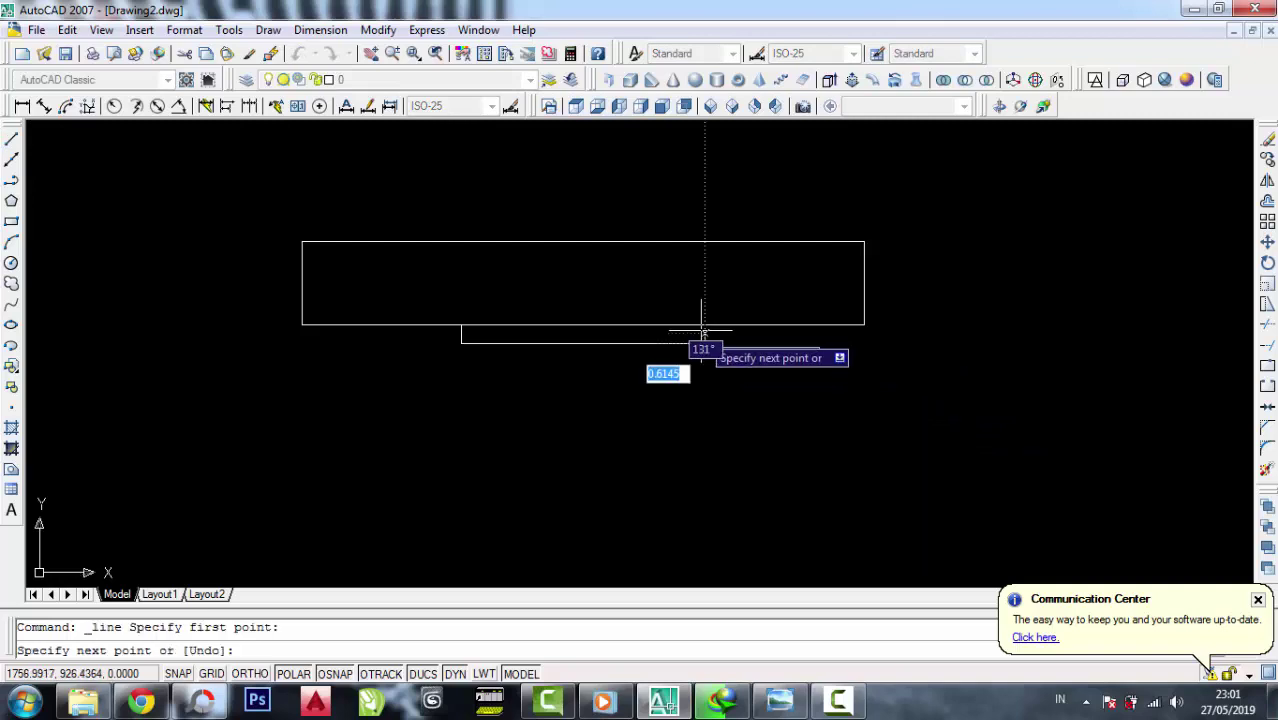
left_click(705, 325)
right_click(705, 333)
left_click(730, 337)
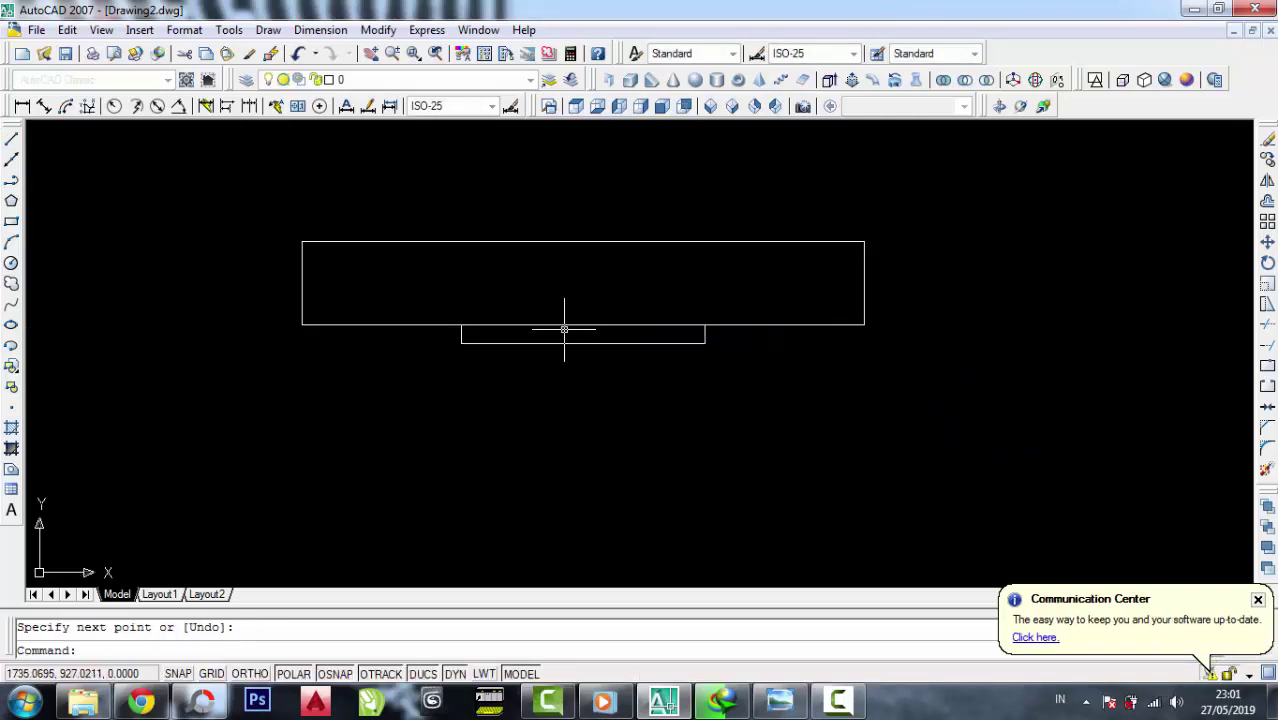
Trim the middle of the bottom edge to form the 38-wide, 3-deep tab, then reopen the reference
left_click(1267, 344)
left_click(764, 390)
left_click(304, 279)
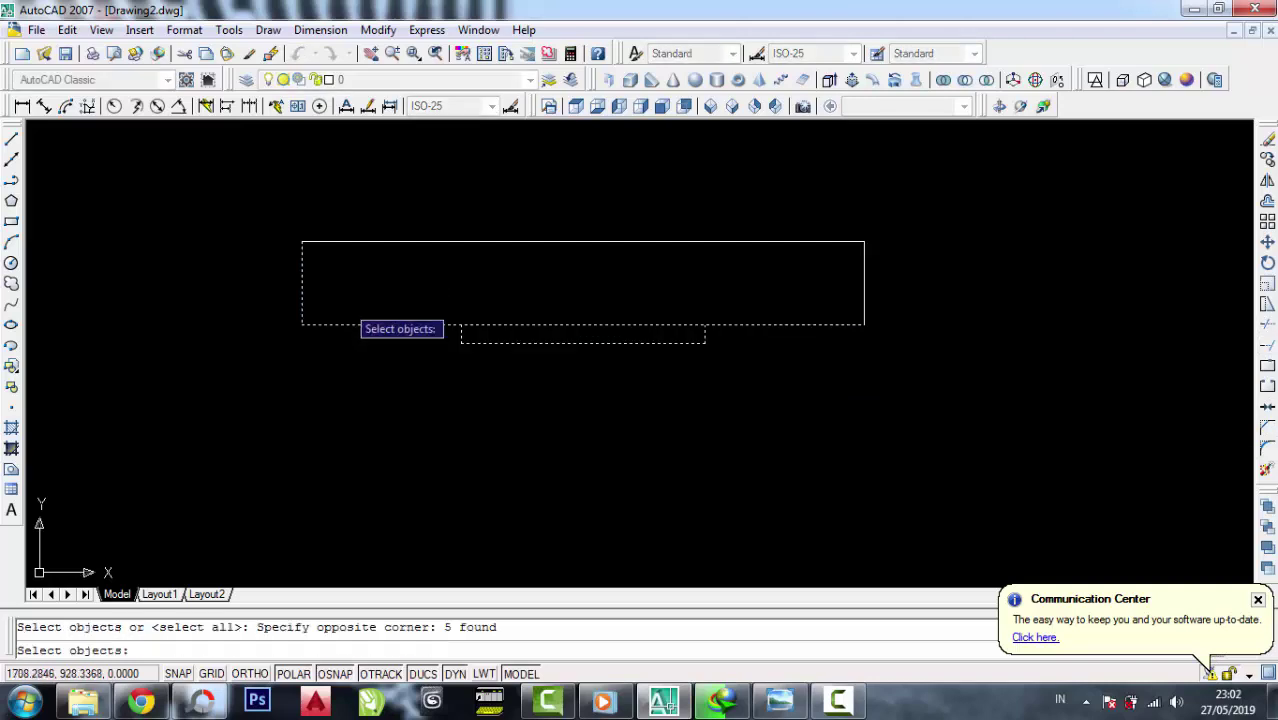
left_click(577, 325)
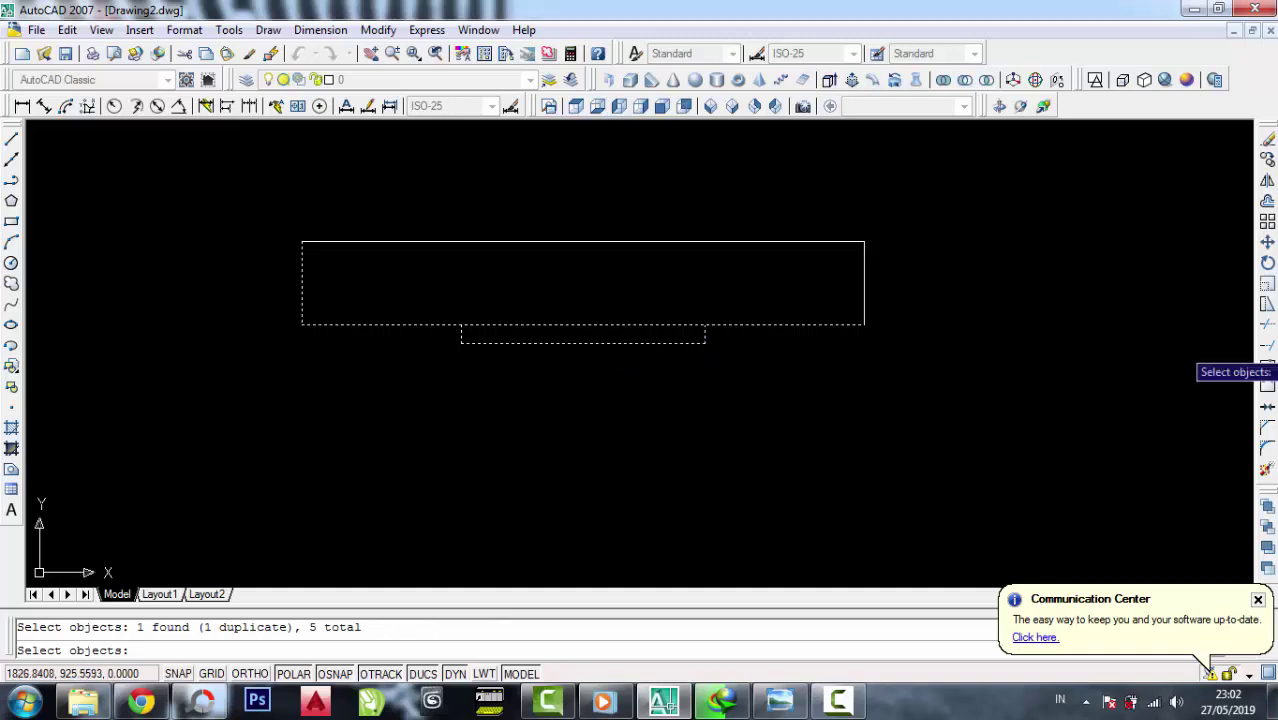
key("Return")
left_click(533, 324)
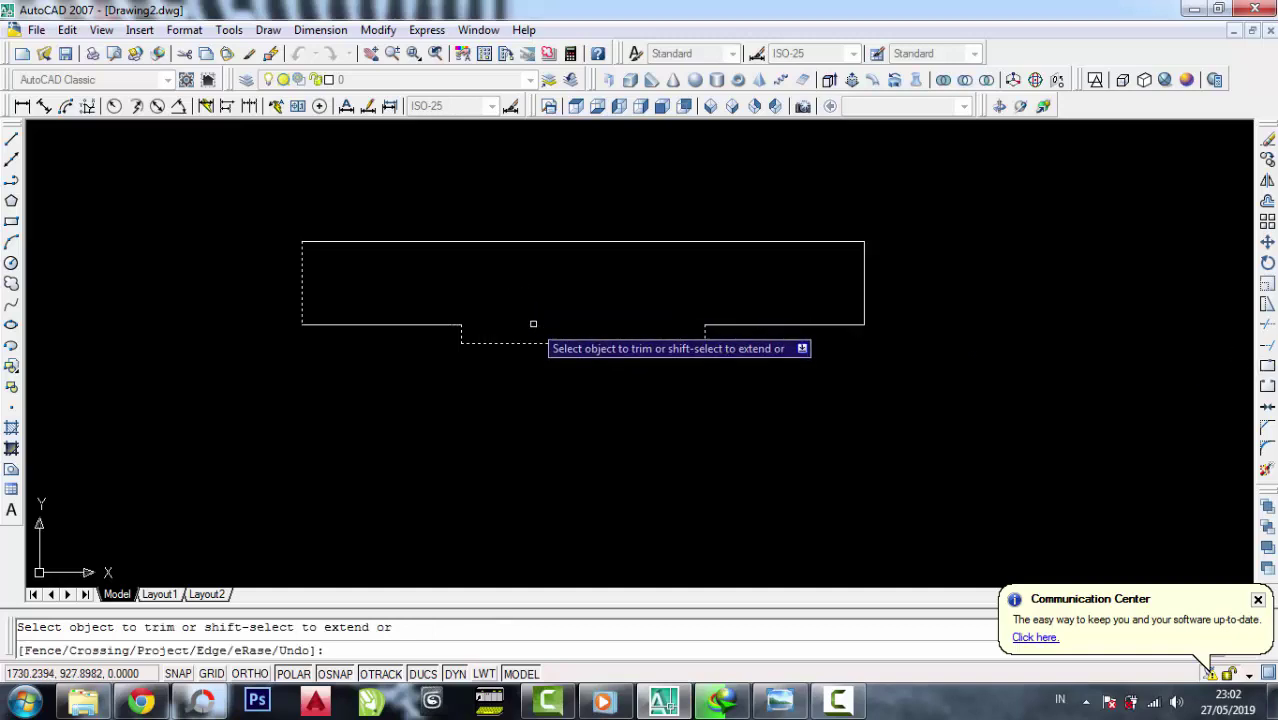
right_click(545, 275)
left_click(583, 284)
middle_click_drag(505, 294, 530, 326)
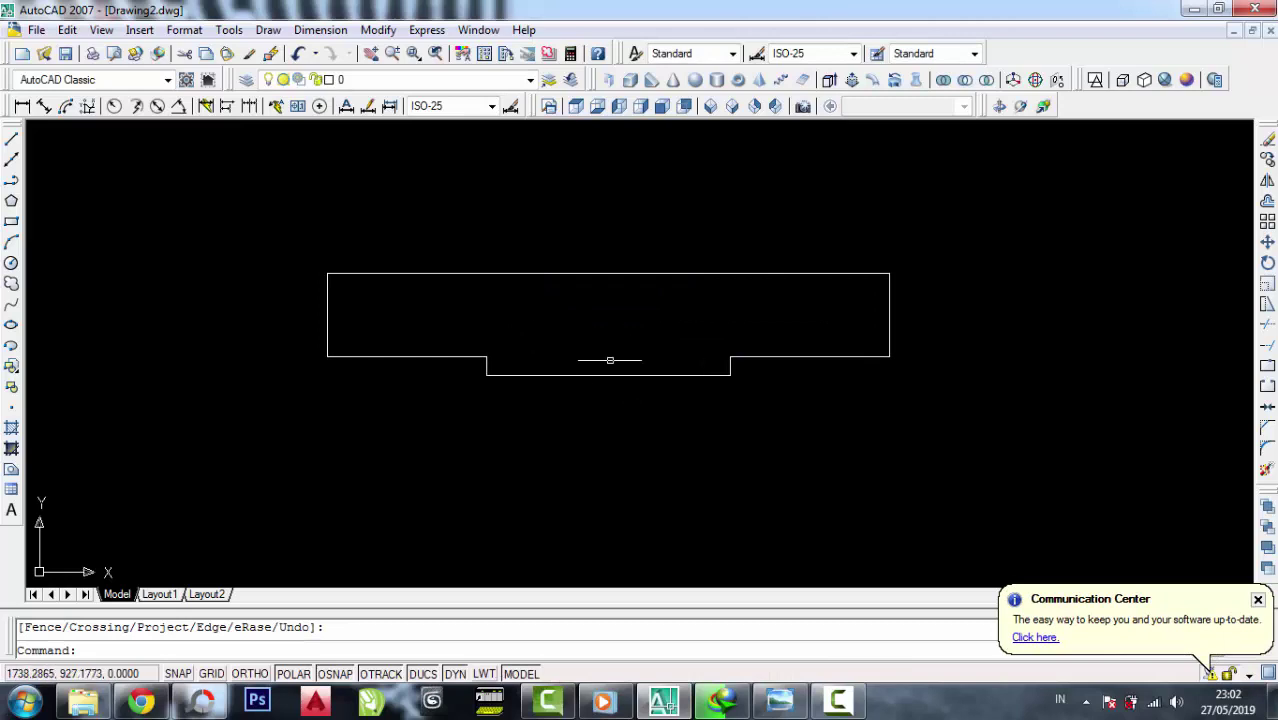
middle_click_drag(693, 302, 673, 299)
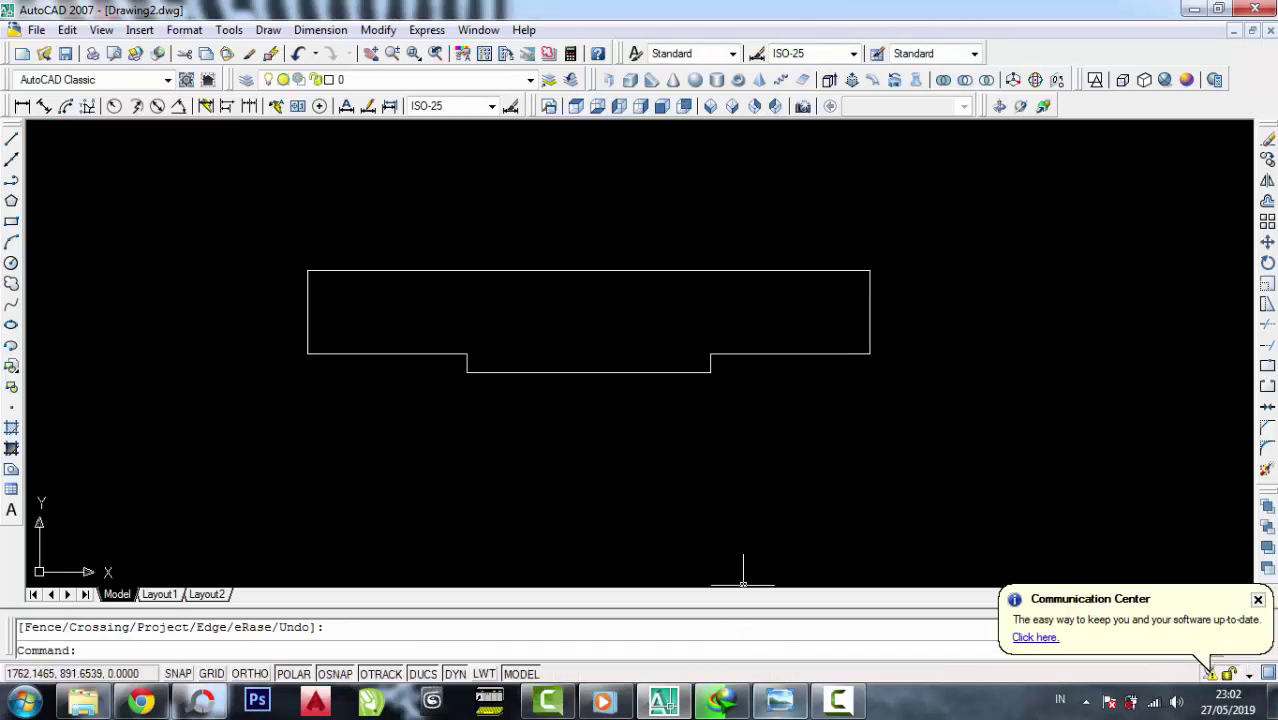
left_click(780, 702)
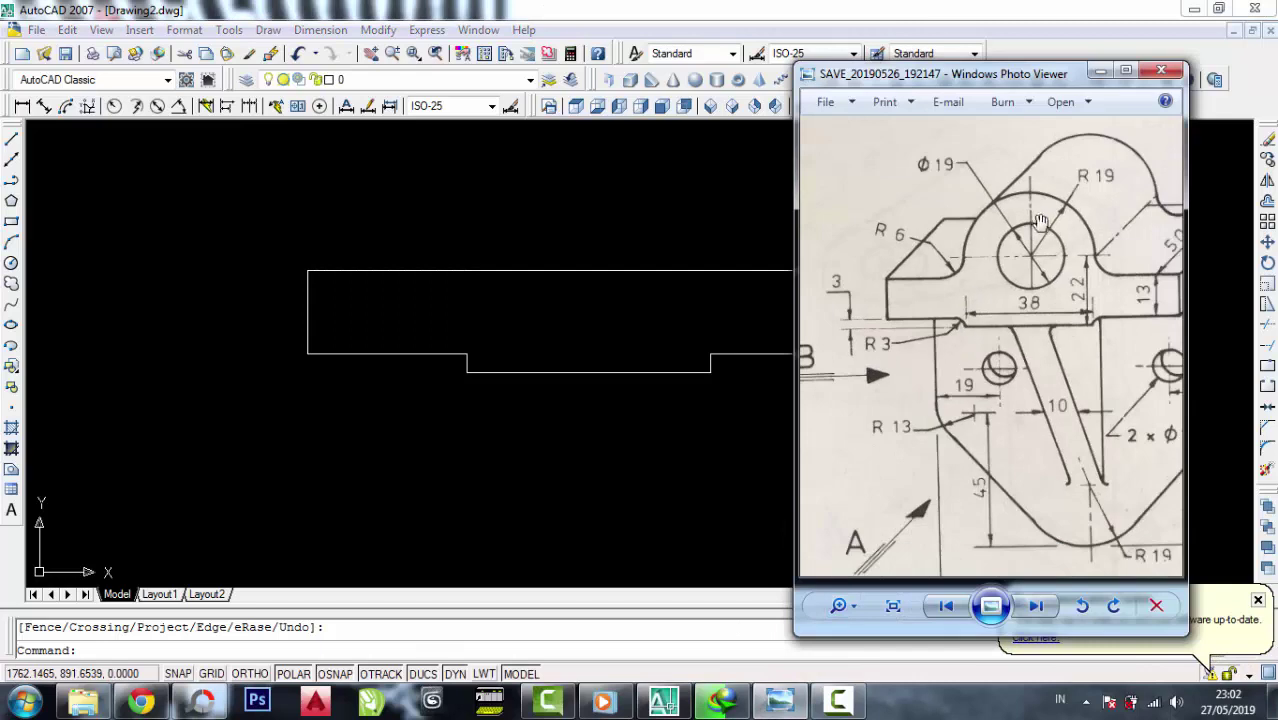
Enlarge the reference drawing around the boss dimensions, then minimize Photo Viewer
scroll(1040, 221, "up", 1)
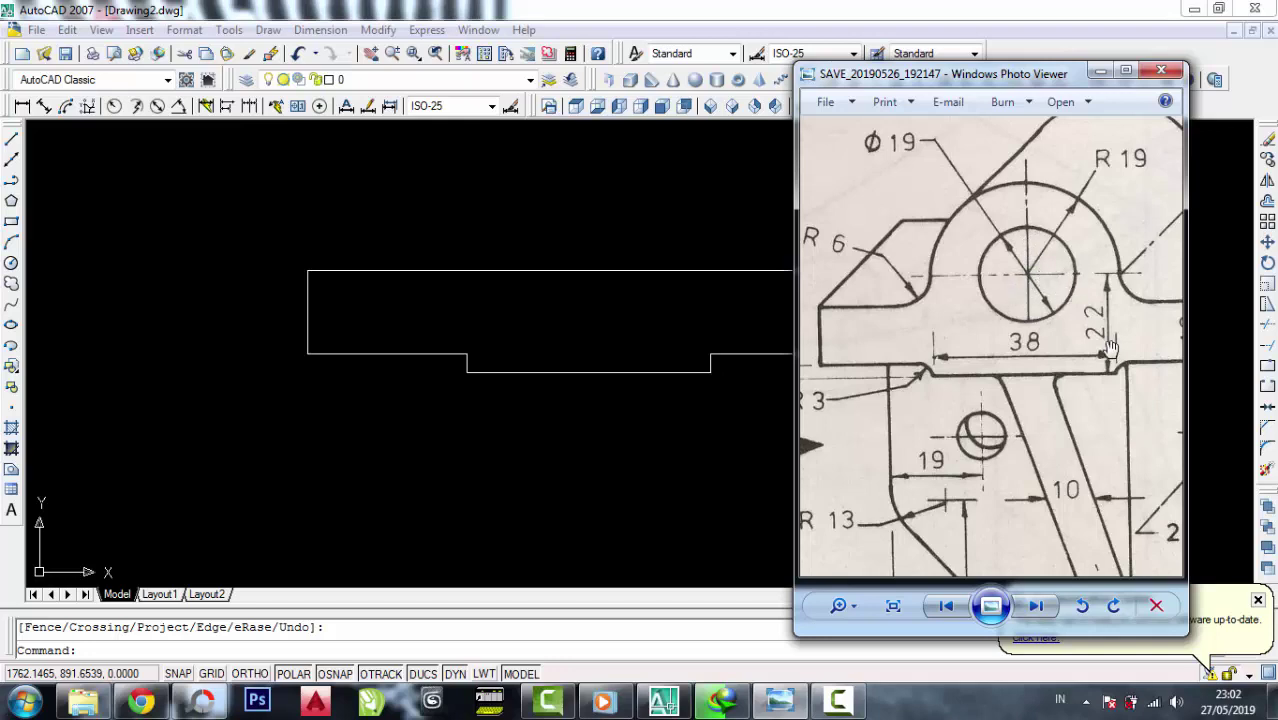
left_click(1099, 71)
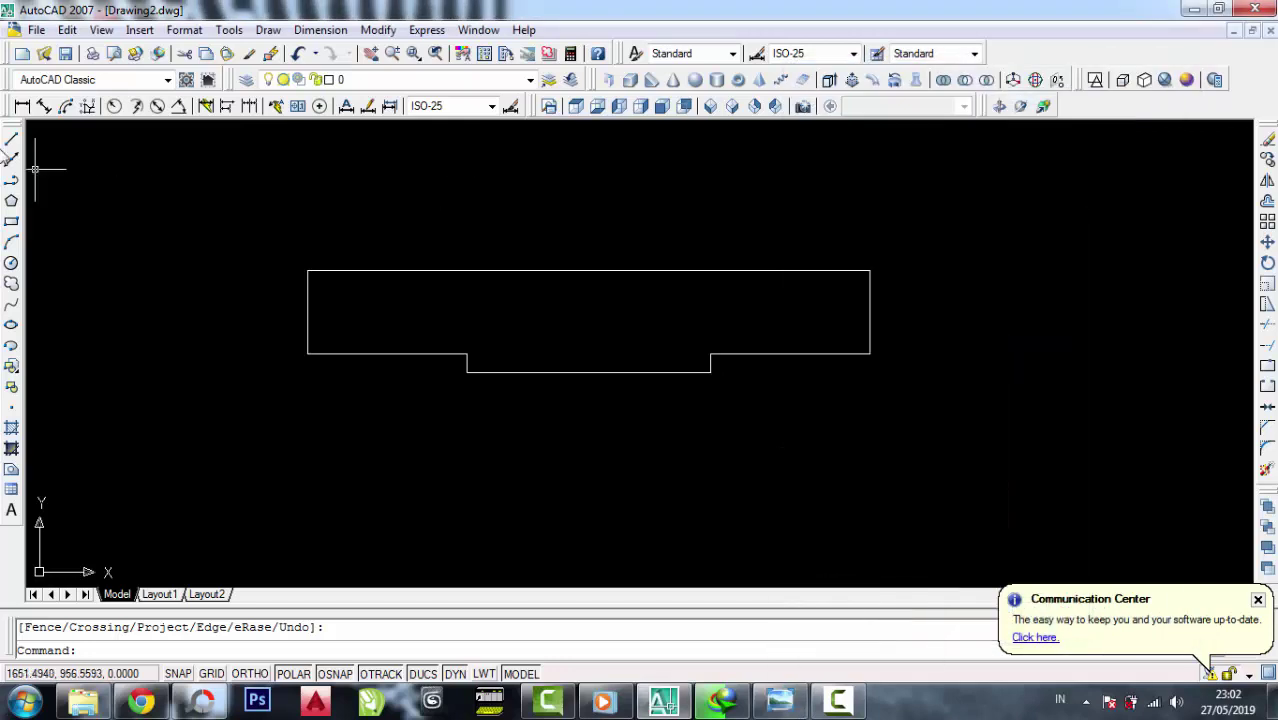
Draw a 22-unit vertical line up from the tab's bottom midpoint, checking the reference drawing
left_click(11, 139)
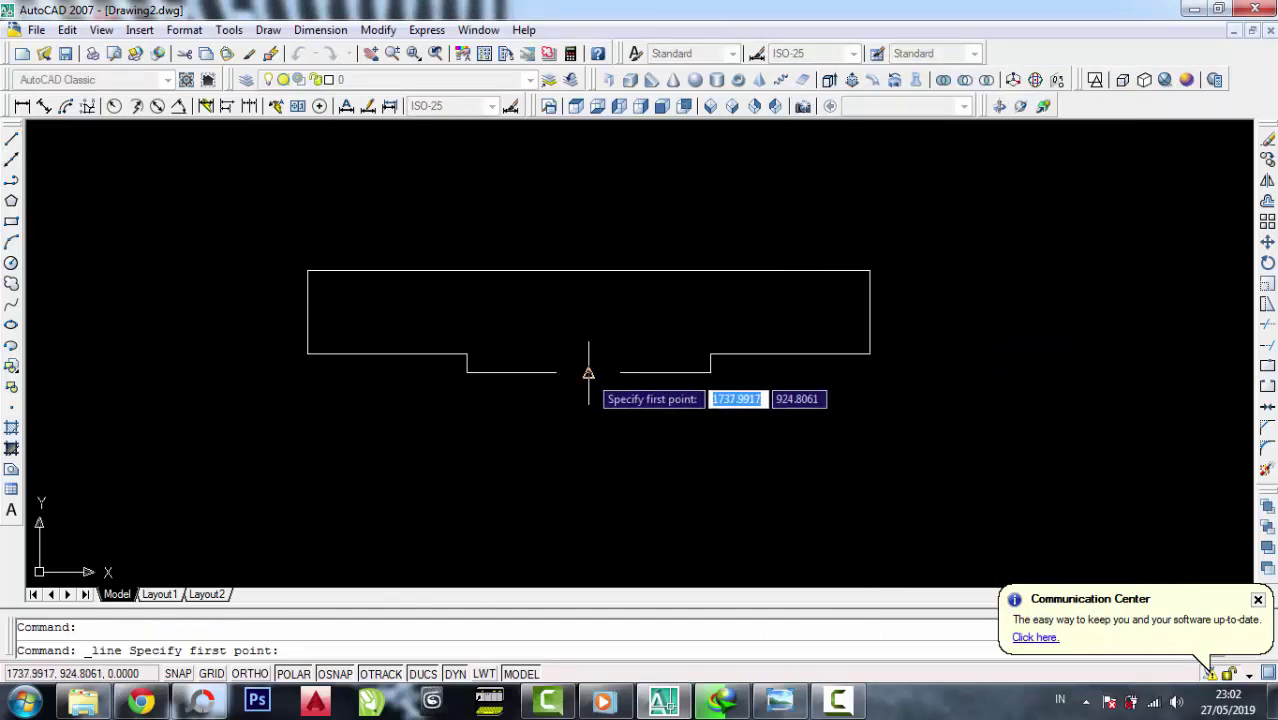
left_click(588, 372)
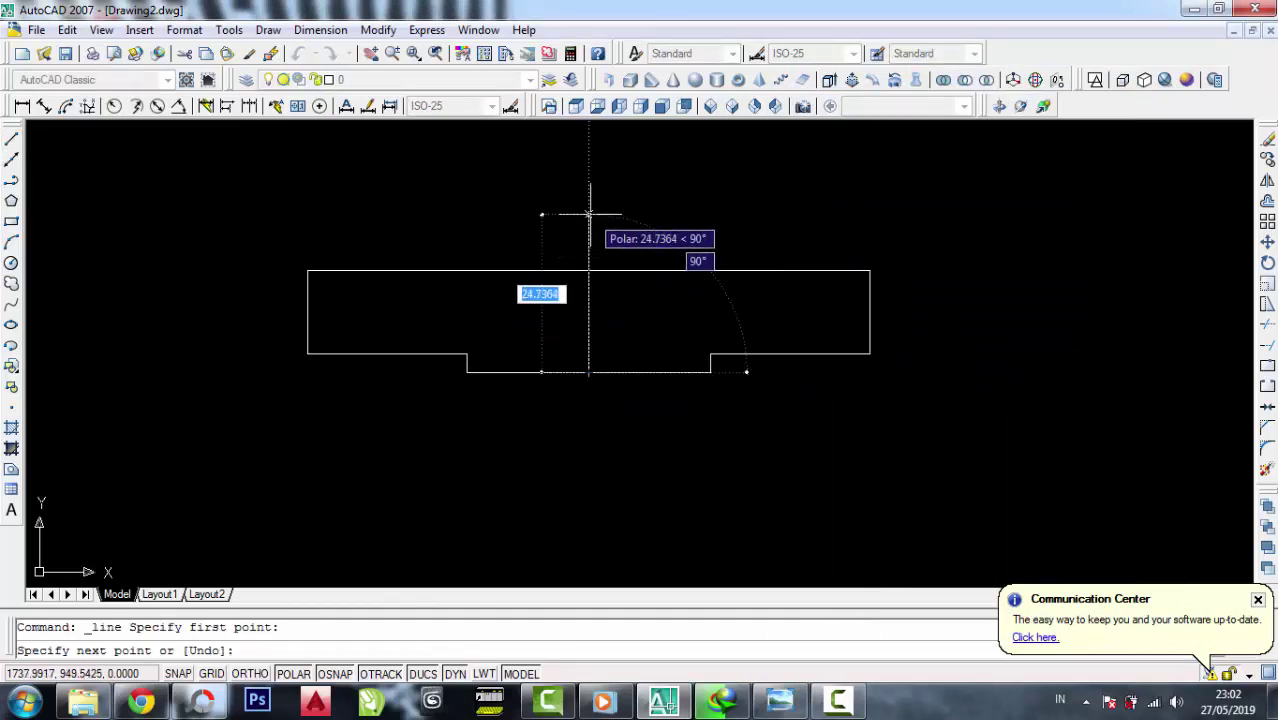
type("22")
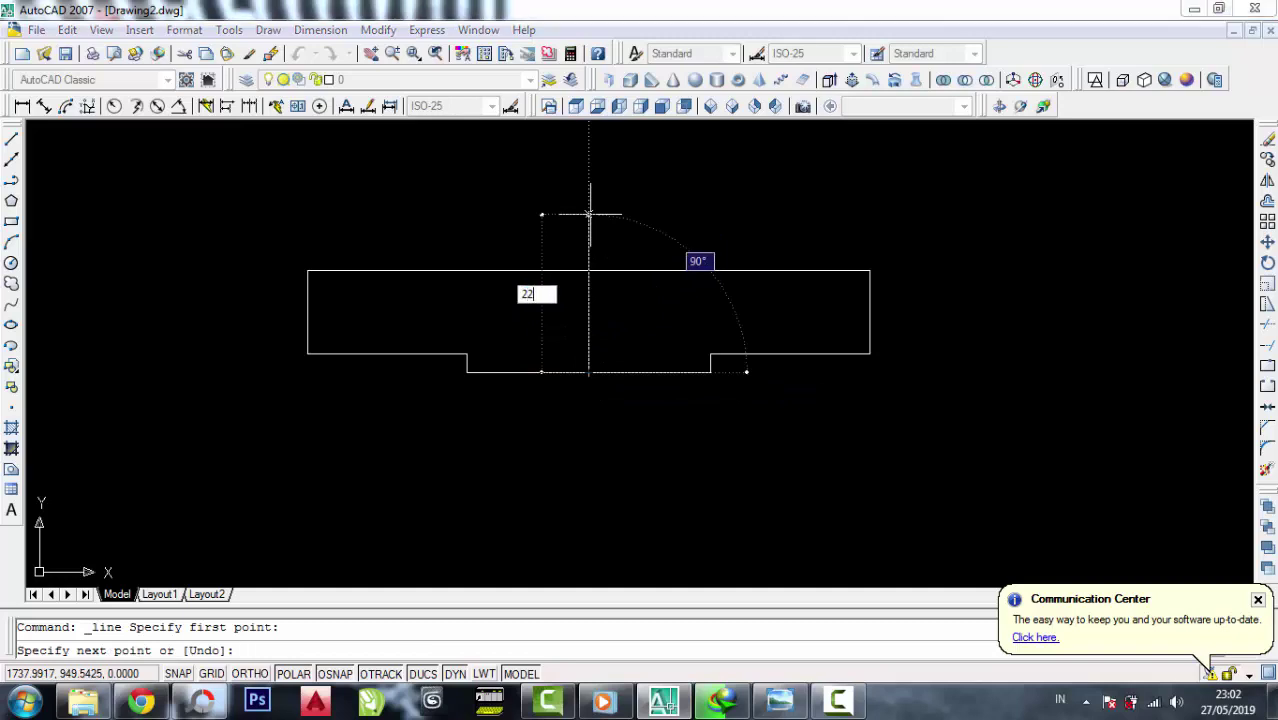
key("Return")
key("Return")
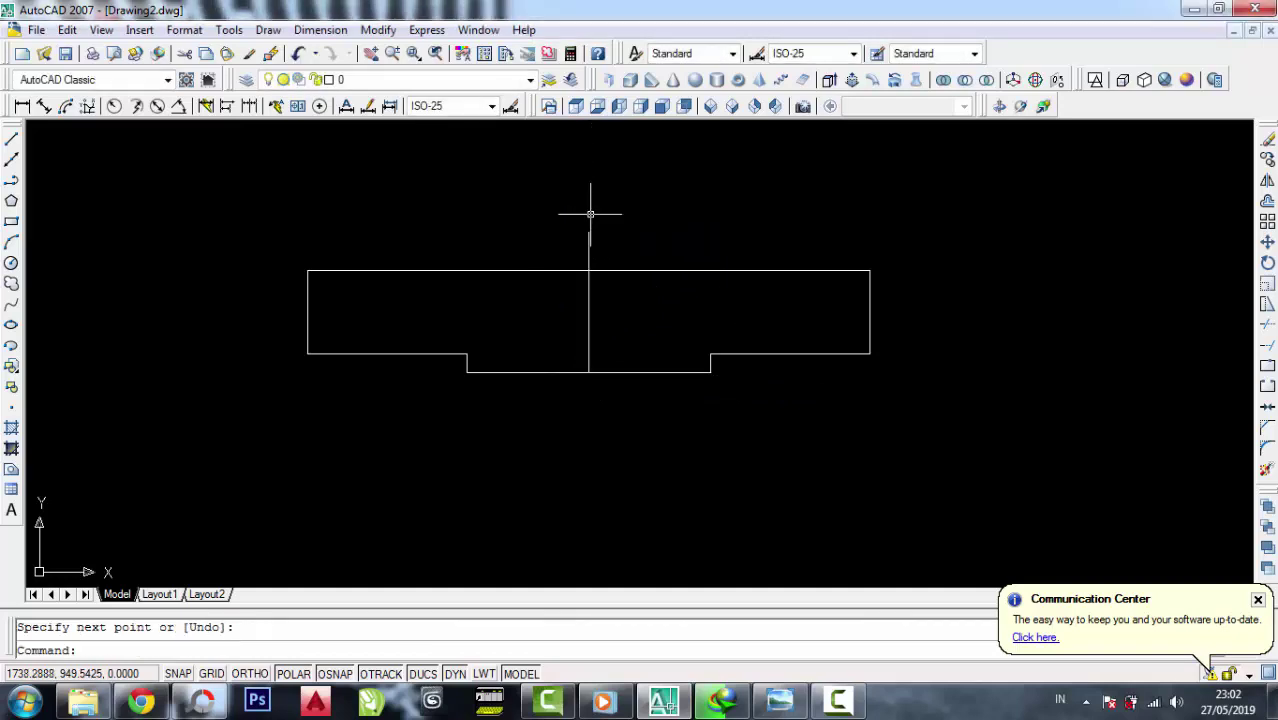
middle_click_drag(622, 234, 636, 248)
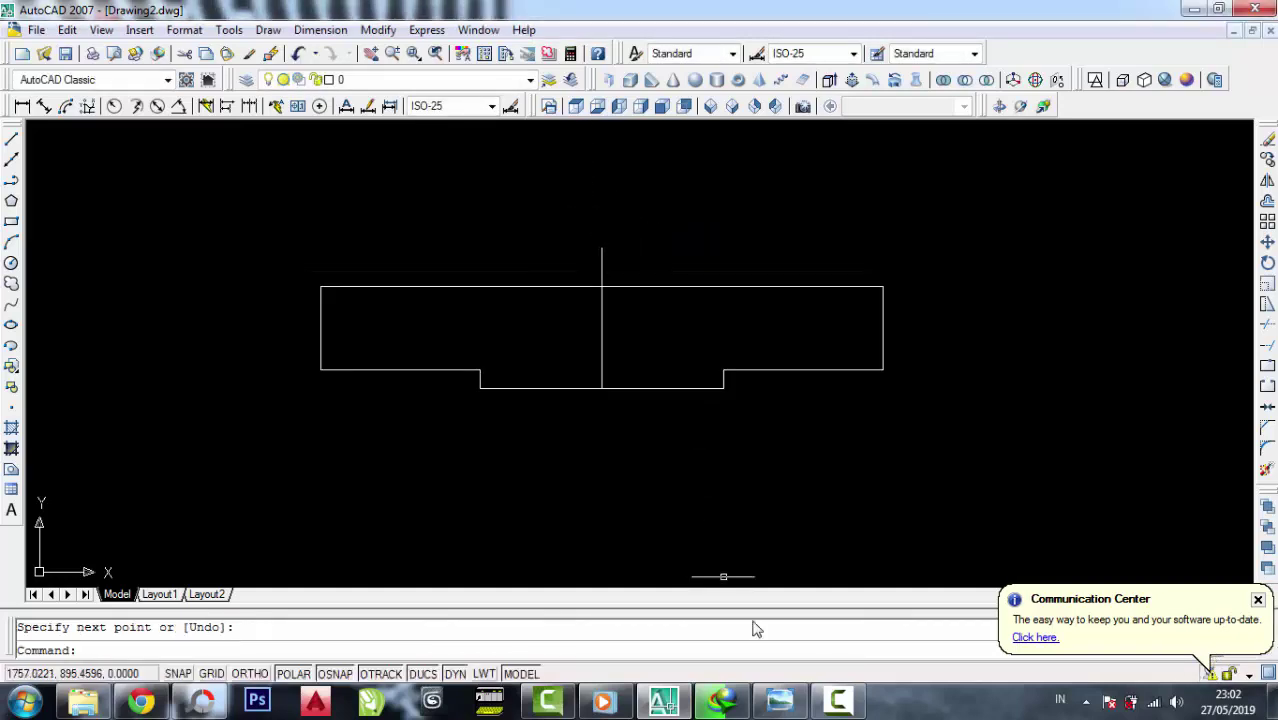
left_click(782, 700)
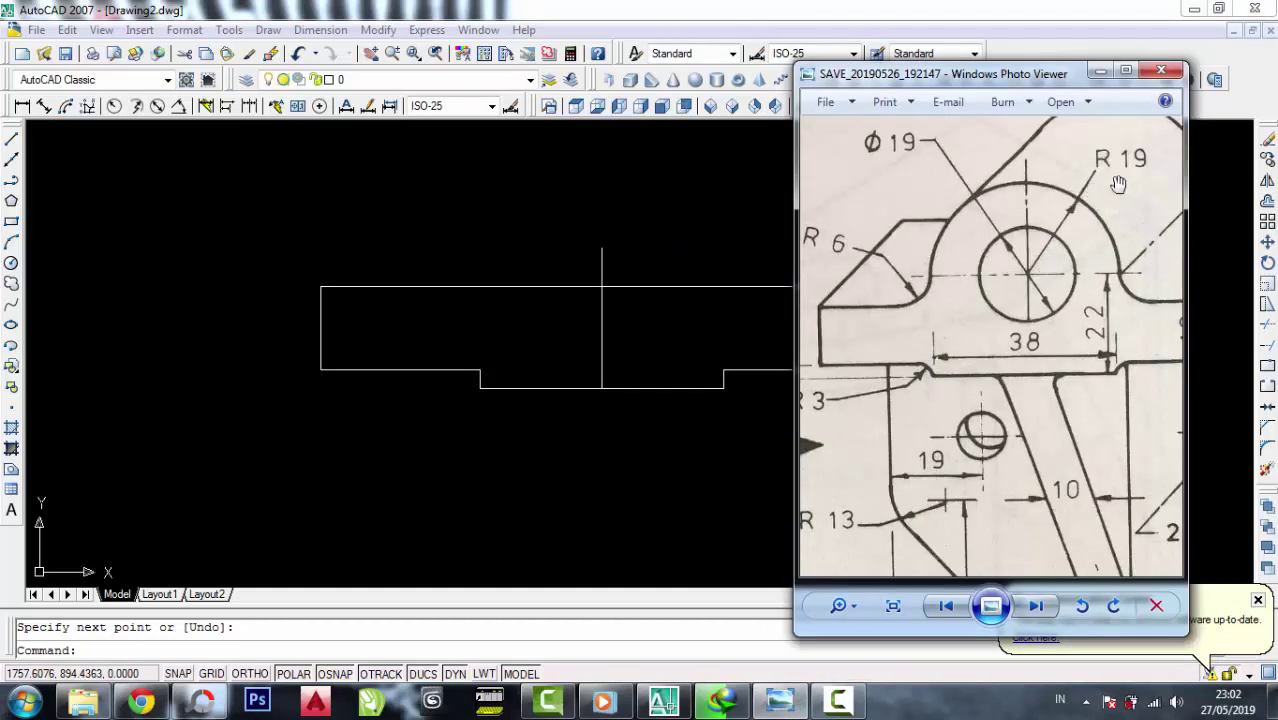
left_click(1099, 71)
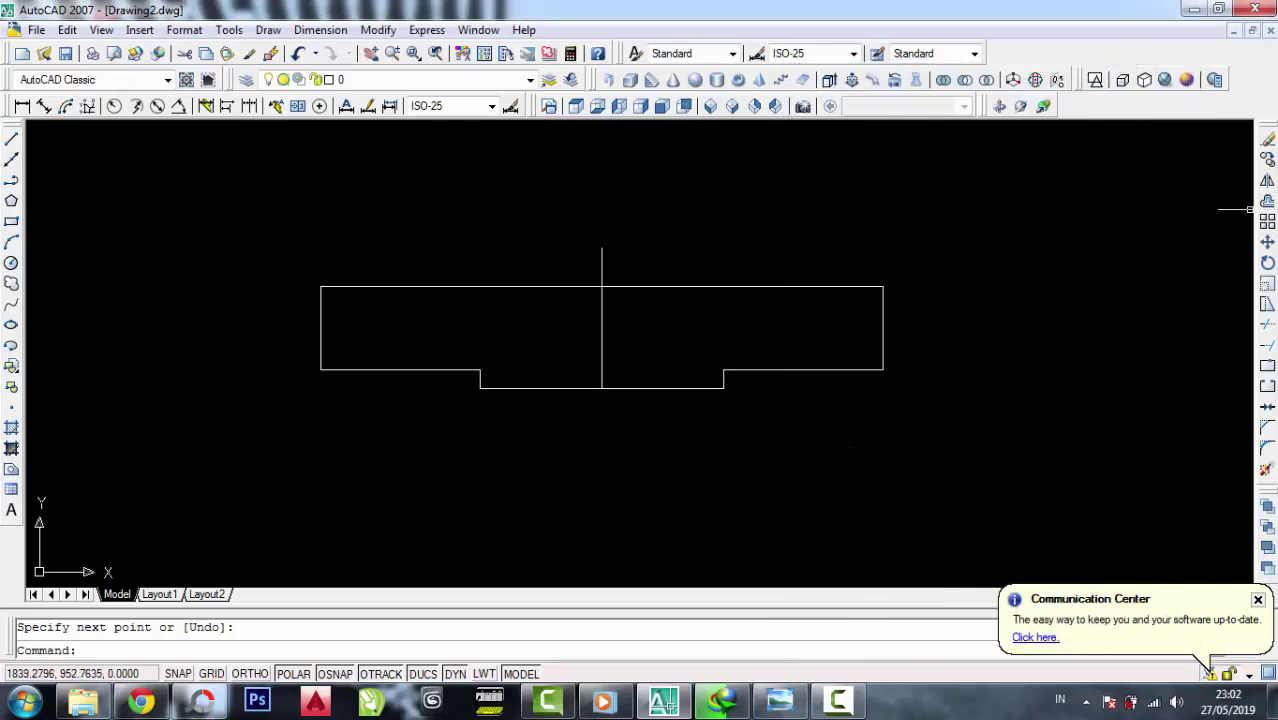
Draw concentric circles of radius 19 and 8 centred on the vertical line's top end
left_click(11, 263)
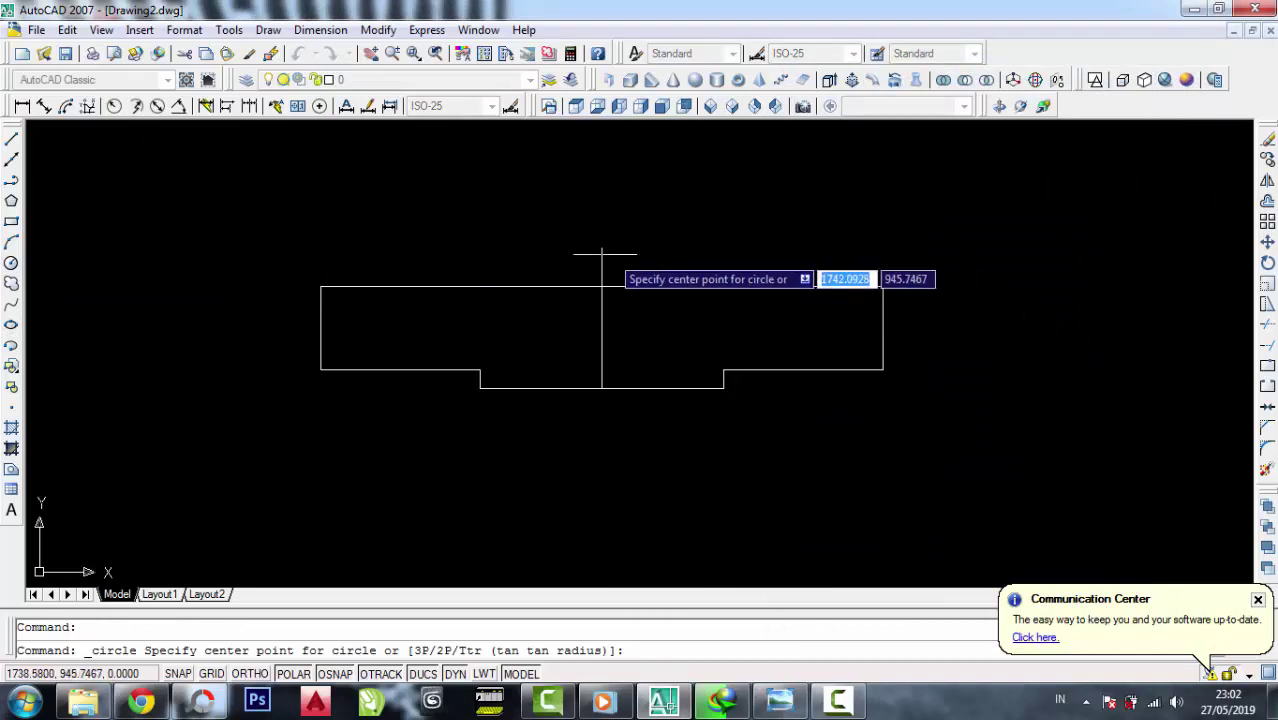
left_click(600, 225)
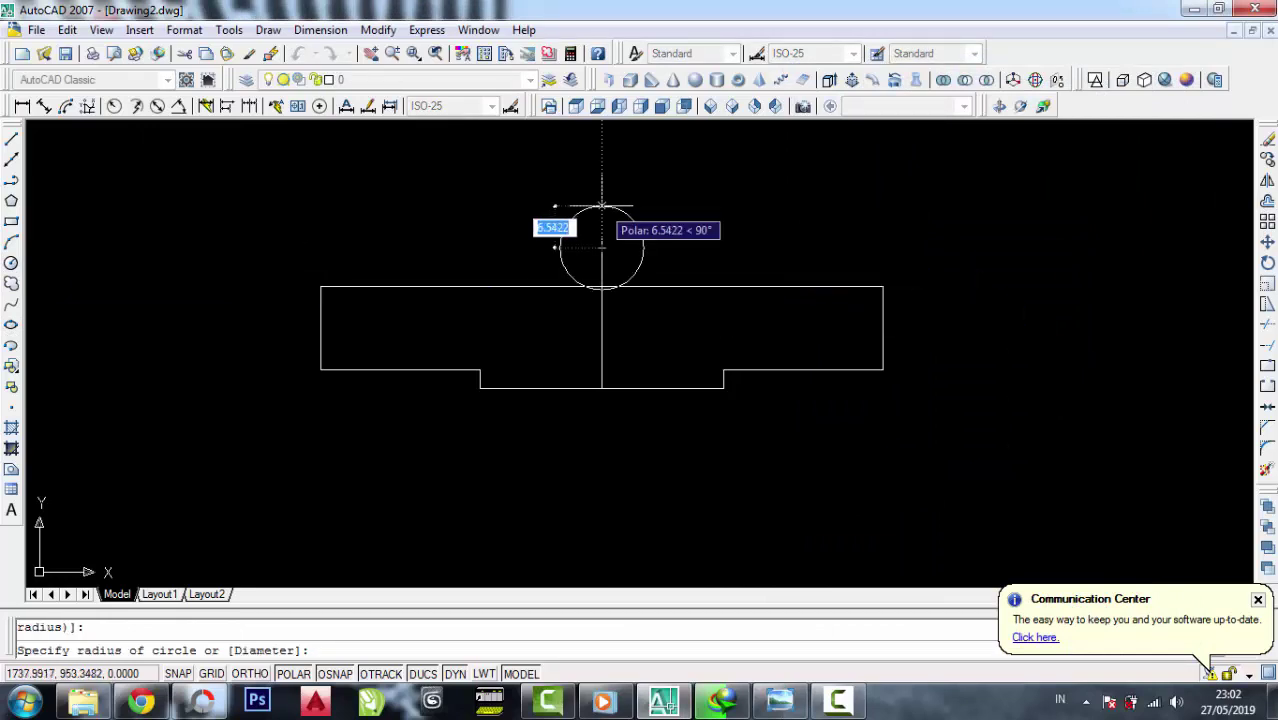
type("19")
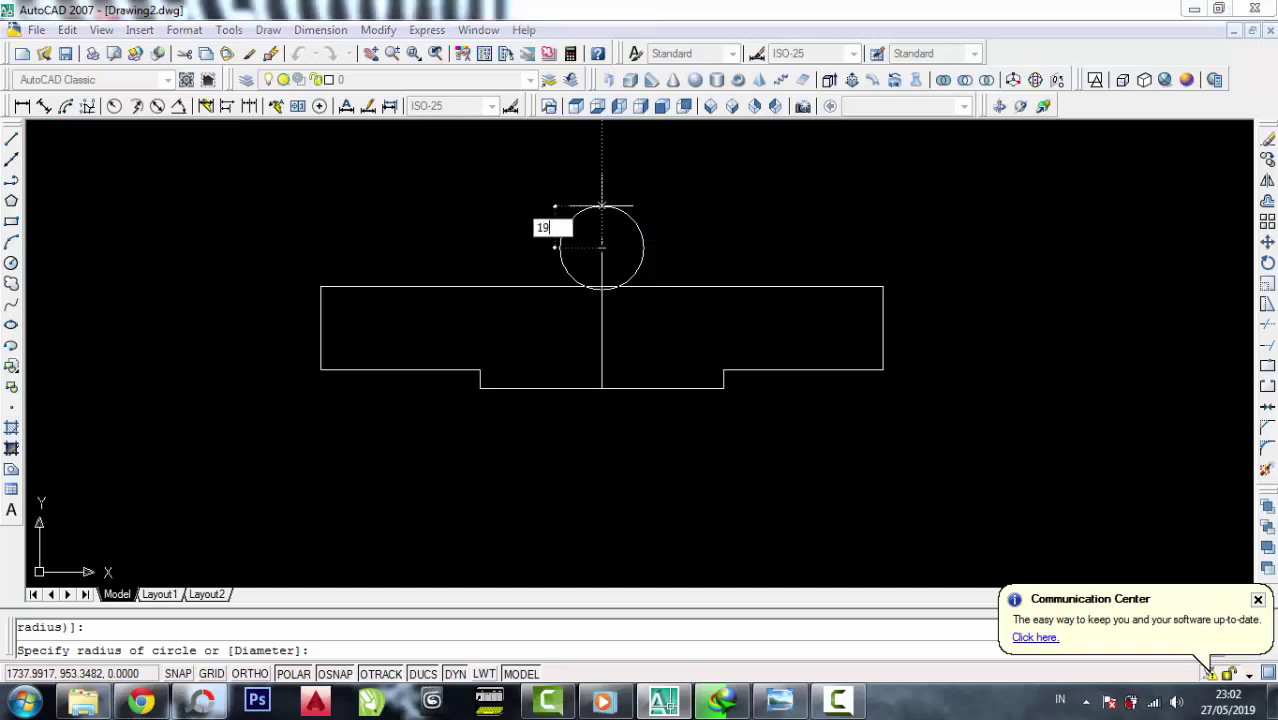
key("Return")
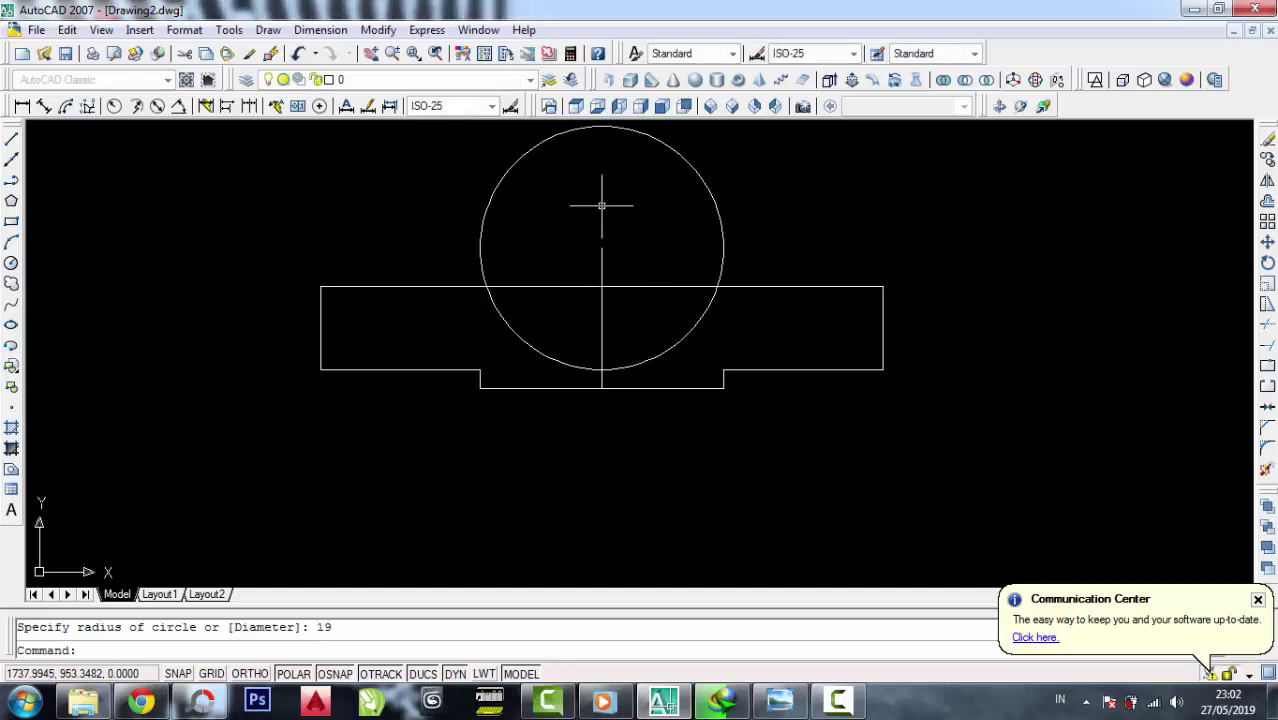
left_click(11, 263)
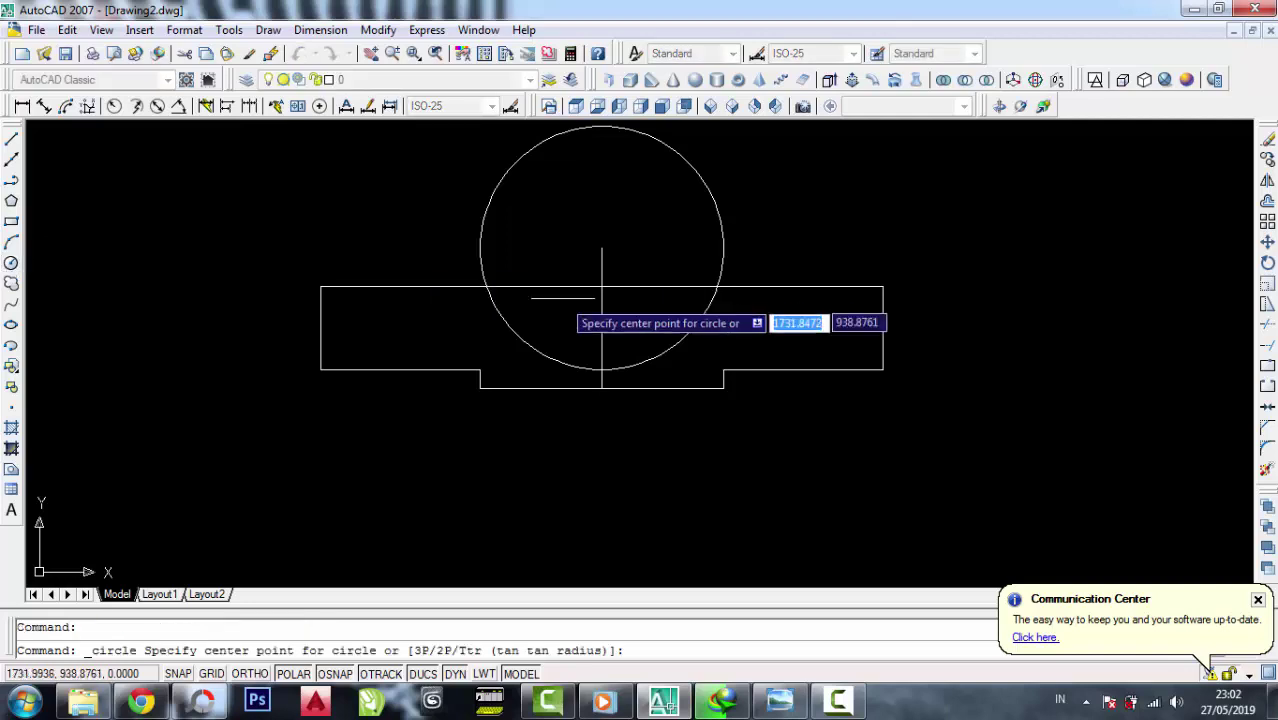
left_click(601, 247)
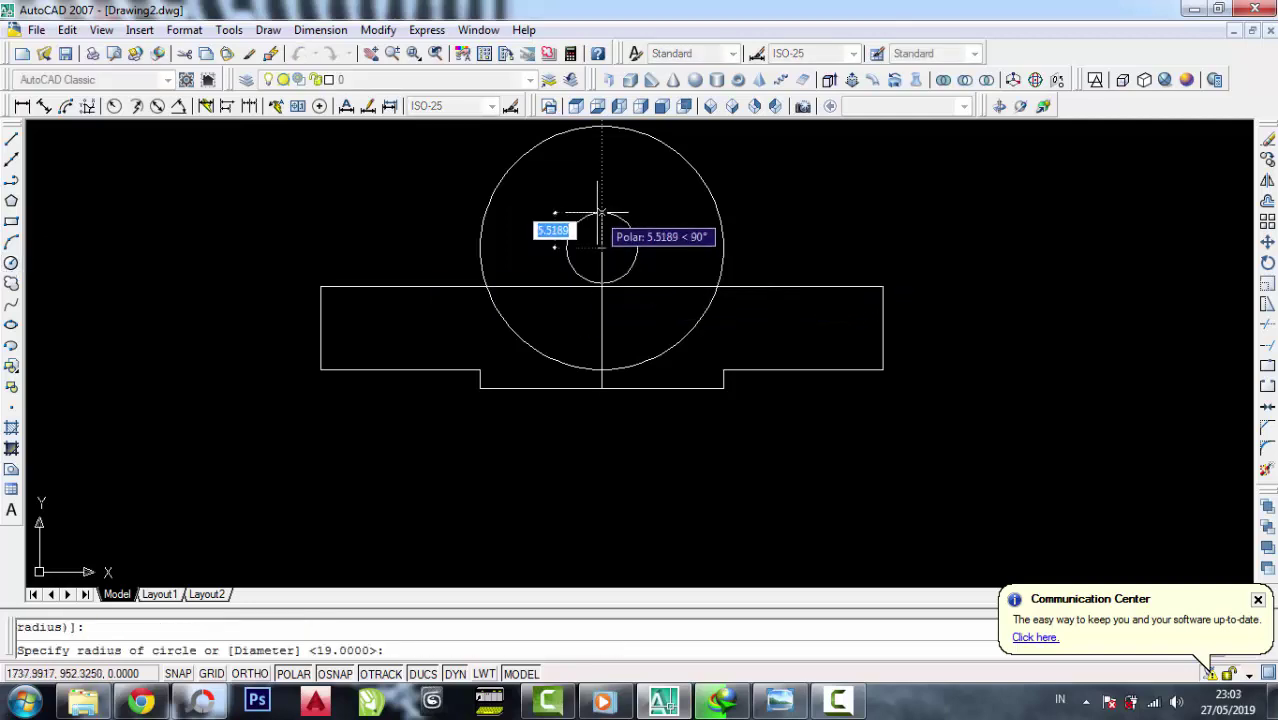
type("8")
key("Return")
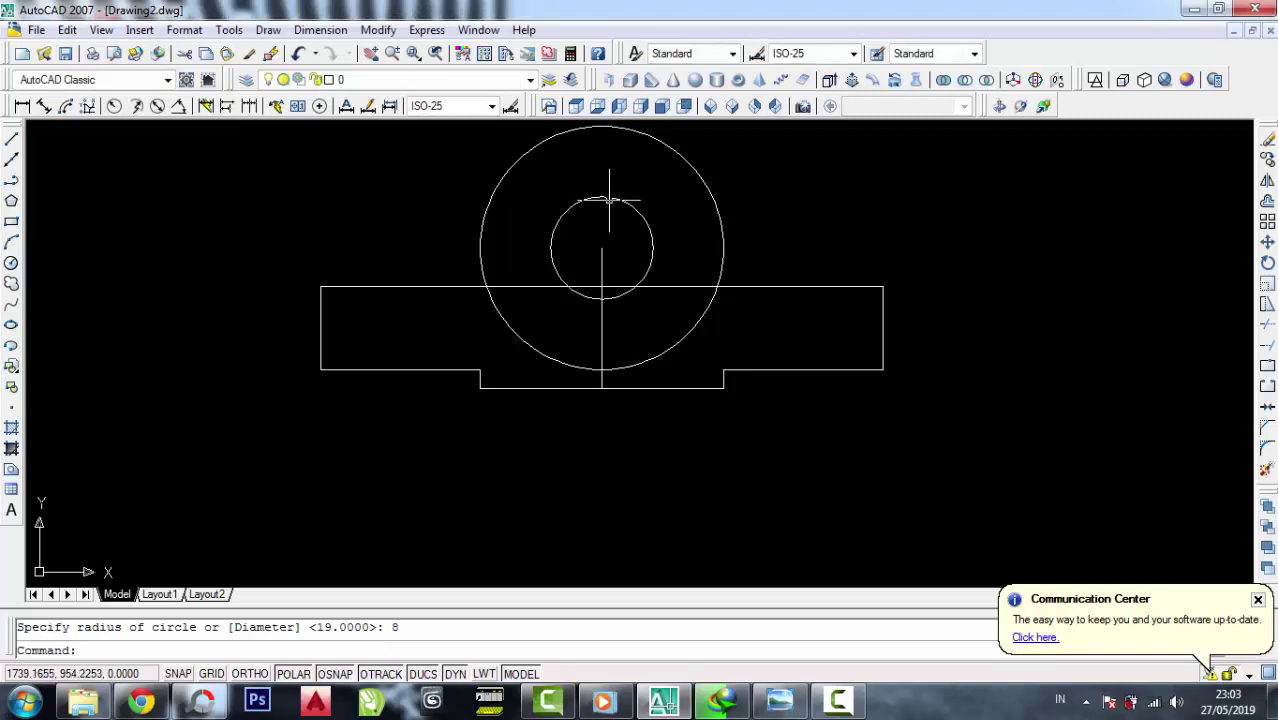
middle_click_drag(749, 247, 757, 271)
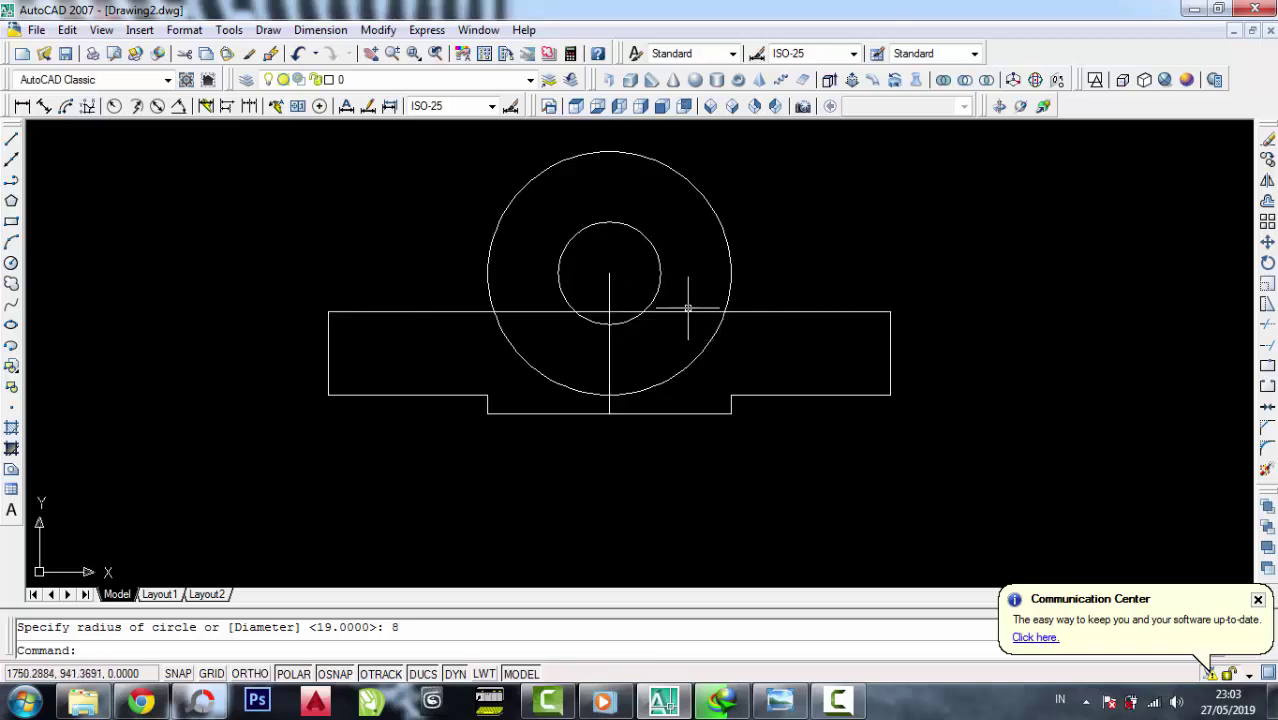
Trim the overlapping outer circle and plate top edge so the boss arc merges into the outline
left_click(1267, 324)
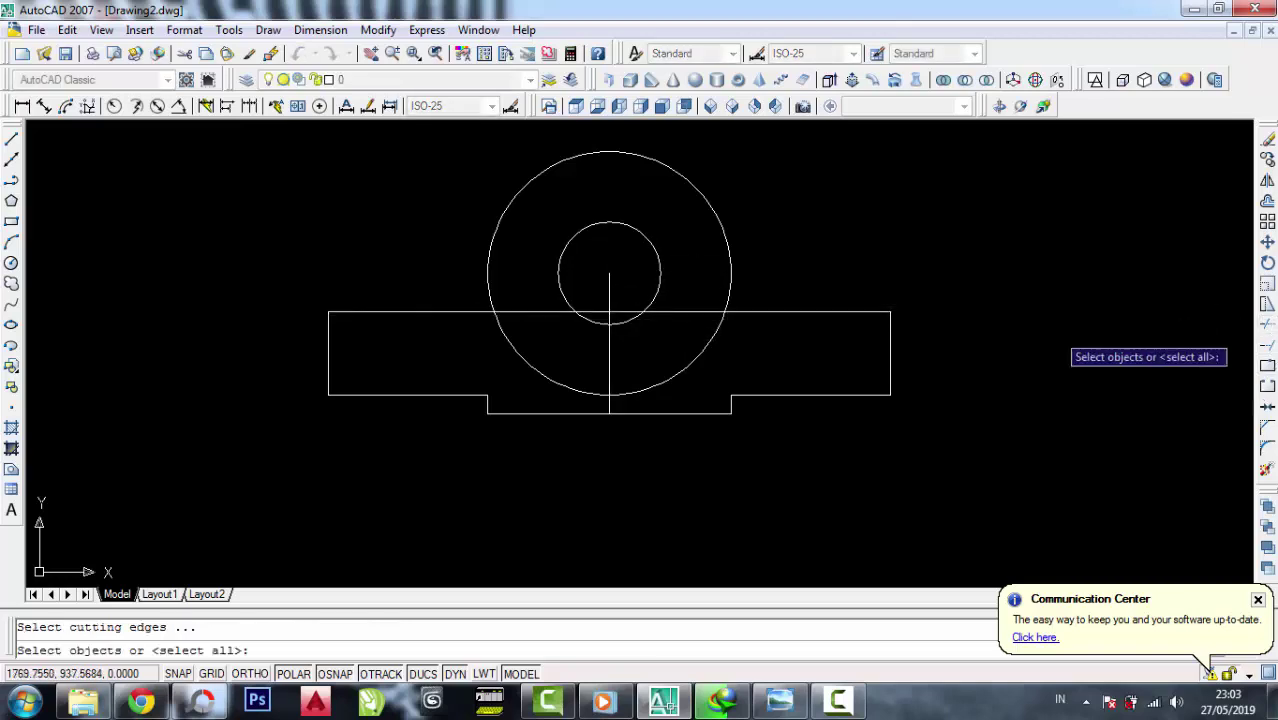
left_click(718, 216)
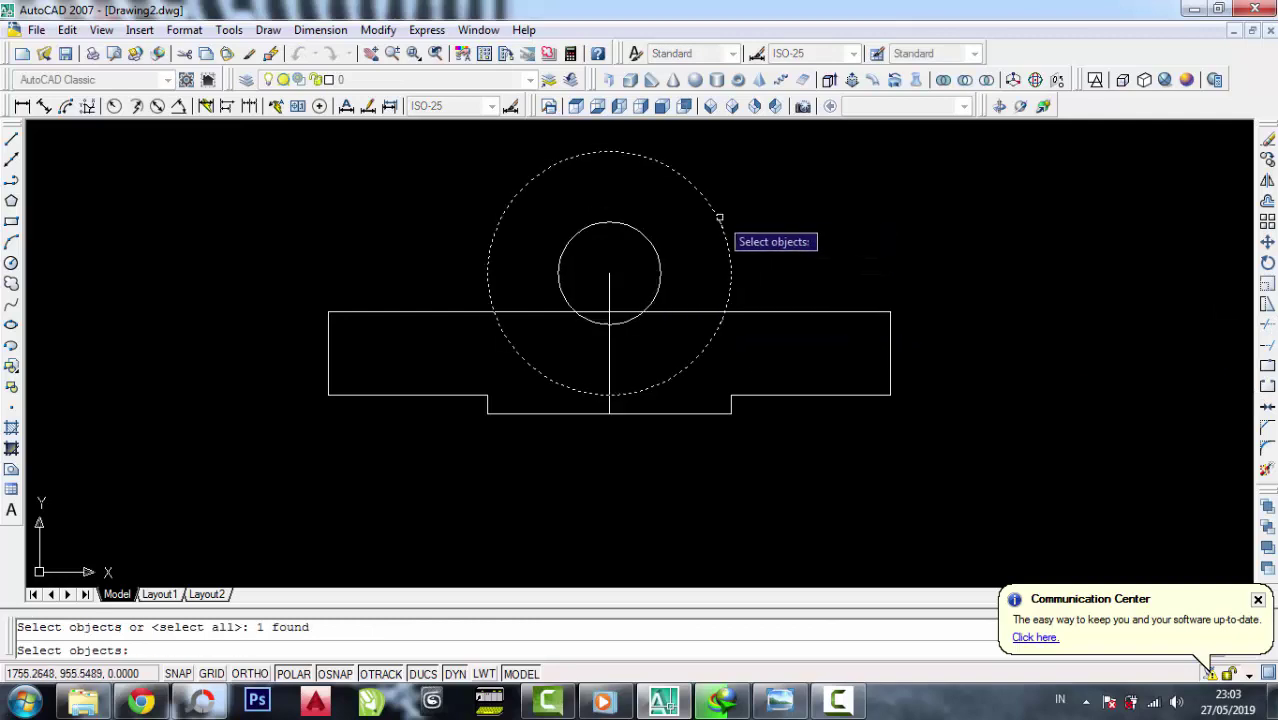
left_click(740, 318)
left_click(736, 316)
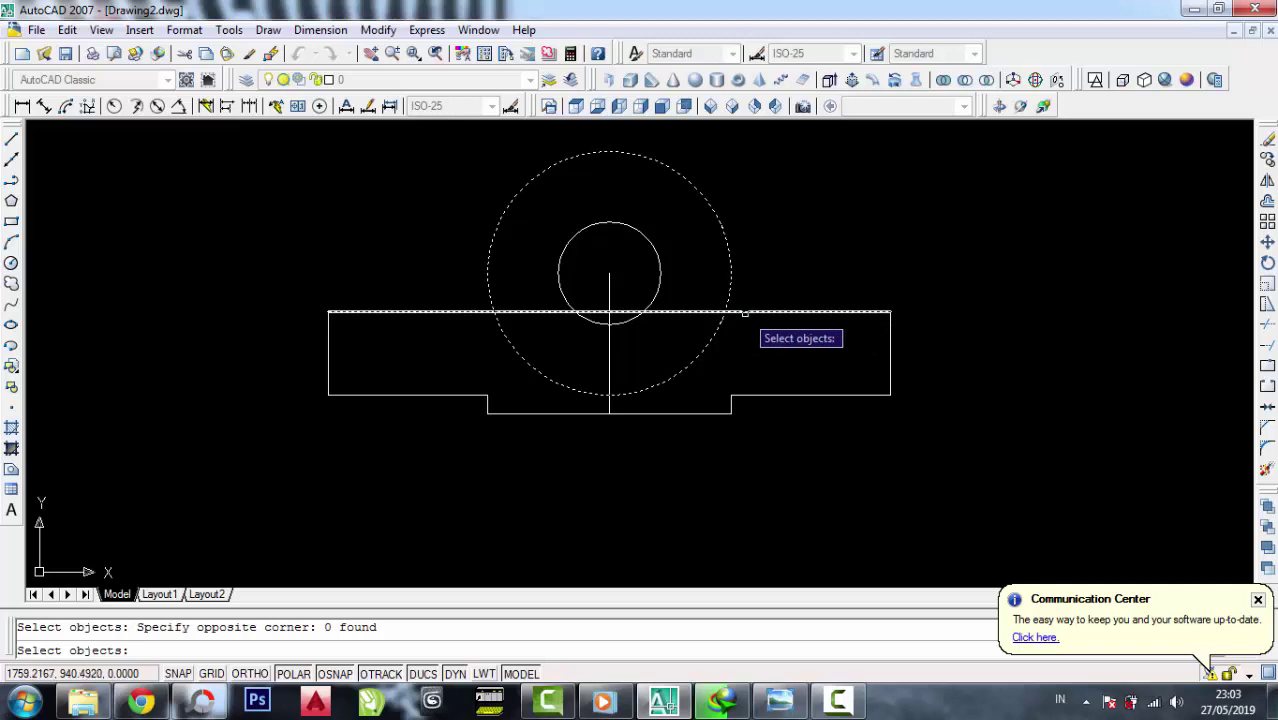
left_click(745, 312)
key("Return")
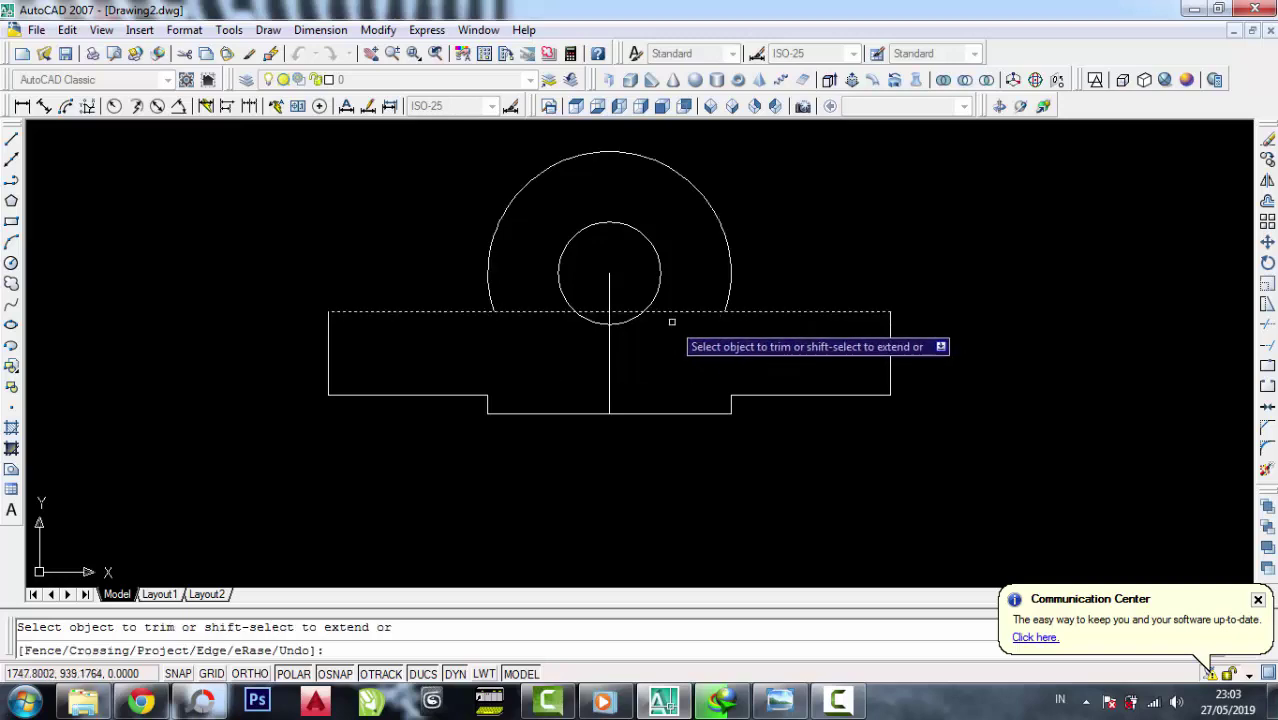
left_click(668, 310)
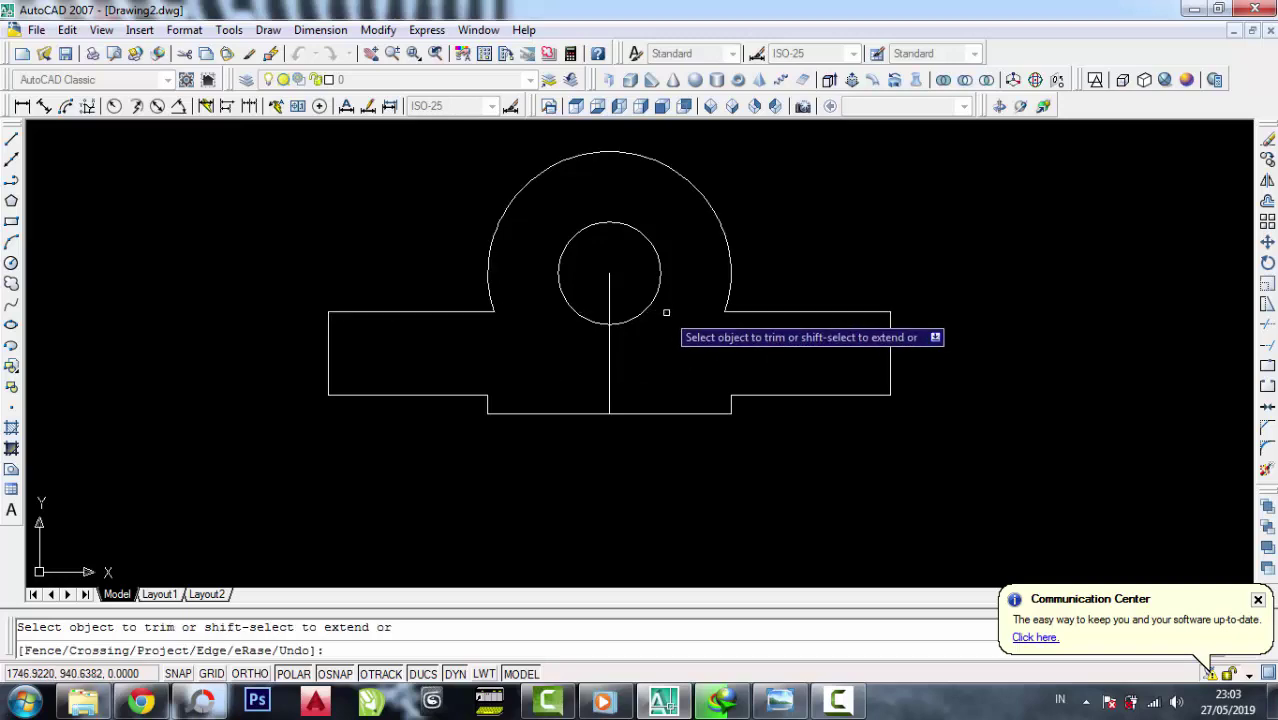
right_click(676, 259)
left_click(714, 272)
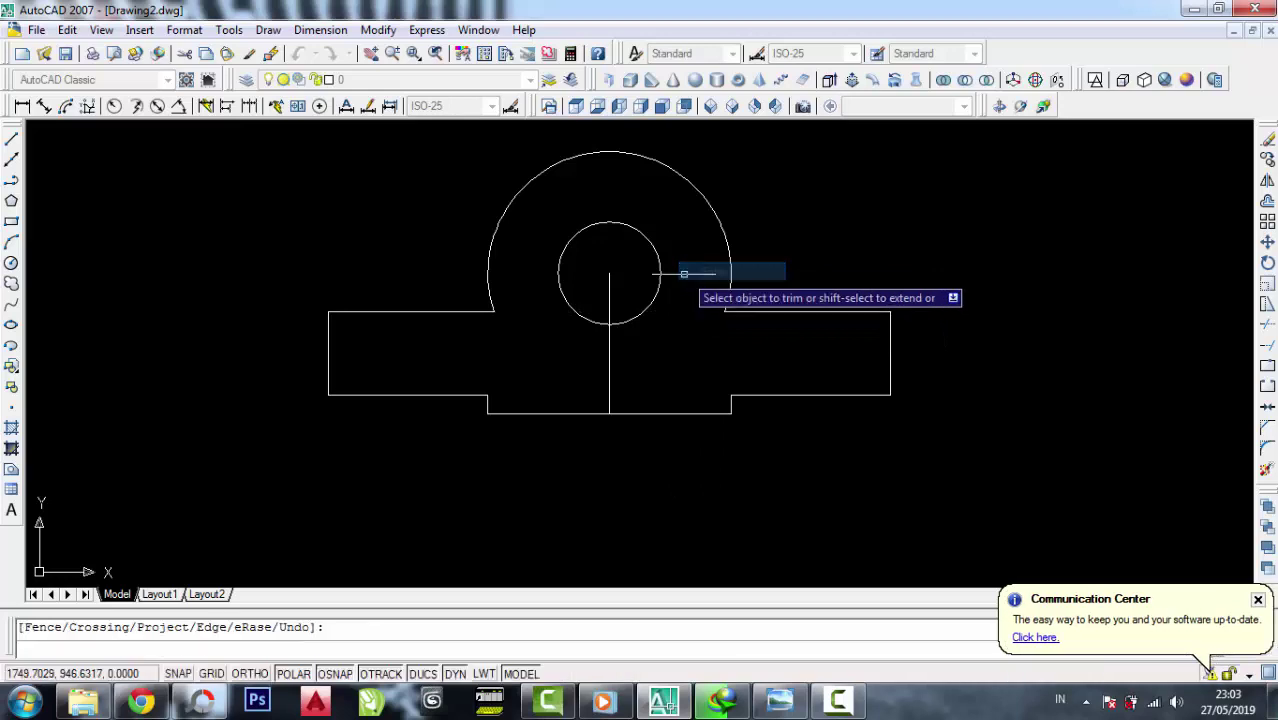
left_click(1267, 139)
Erase the vertical construction line and check the reference image
left_click(636, 356)
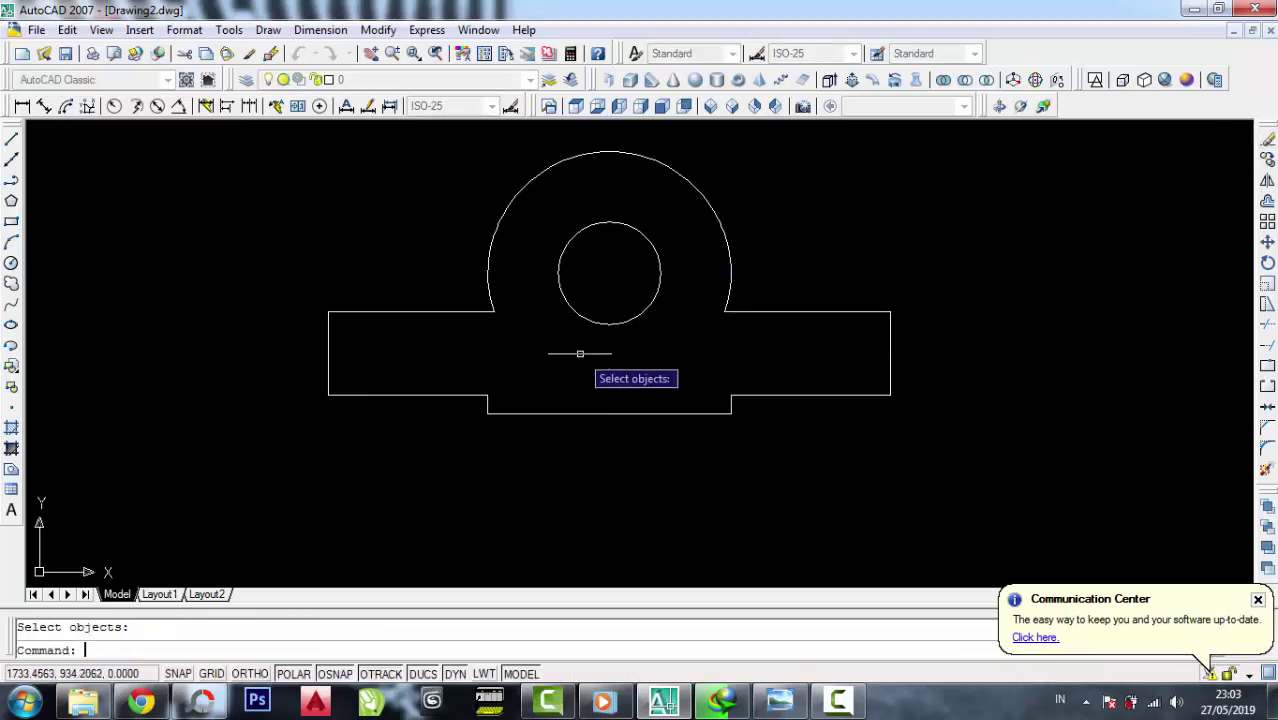
left_click(780, 700)
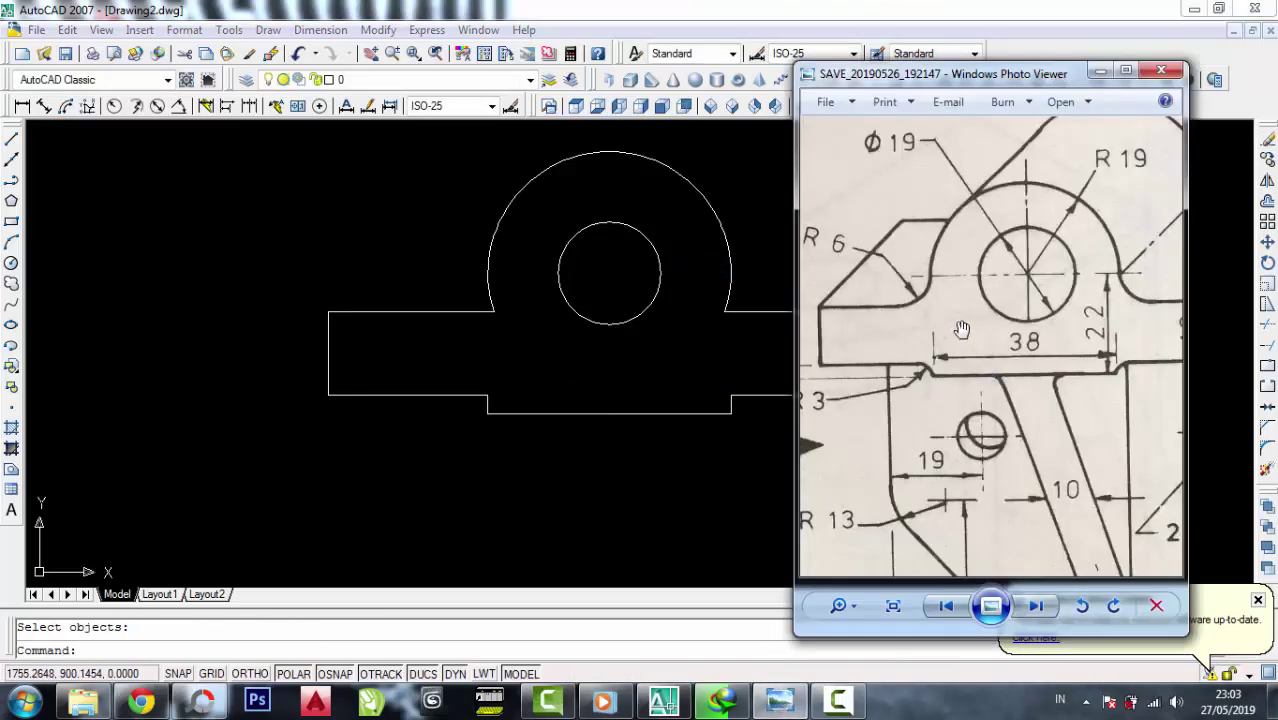
scroll(945, 313, "down", 1)
scroll(821, 264, "up", 2)
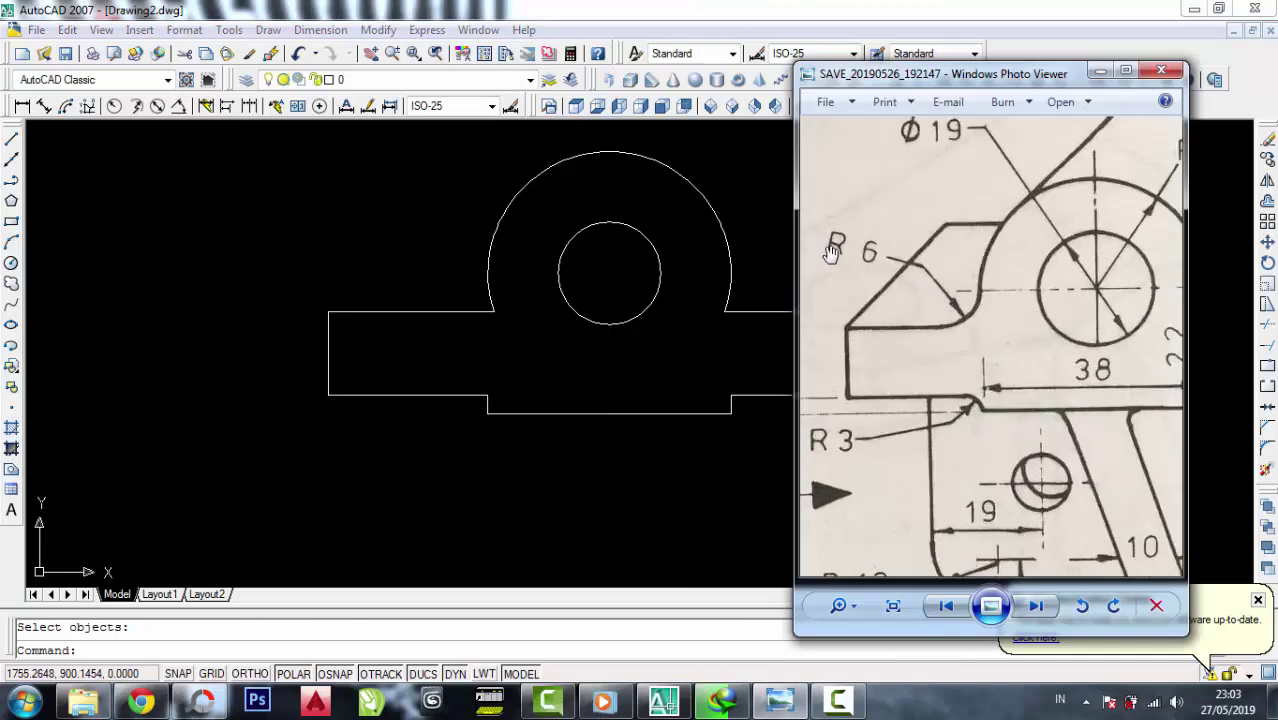
left_click(1100, 71)
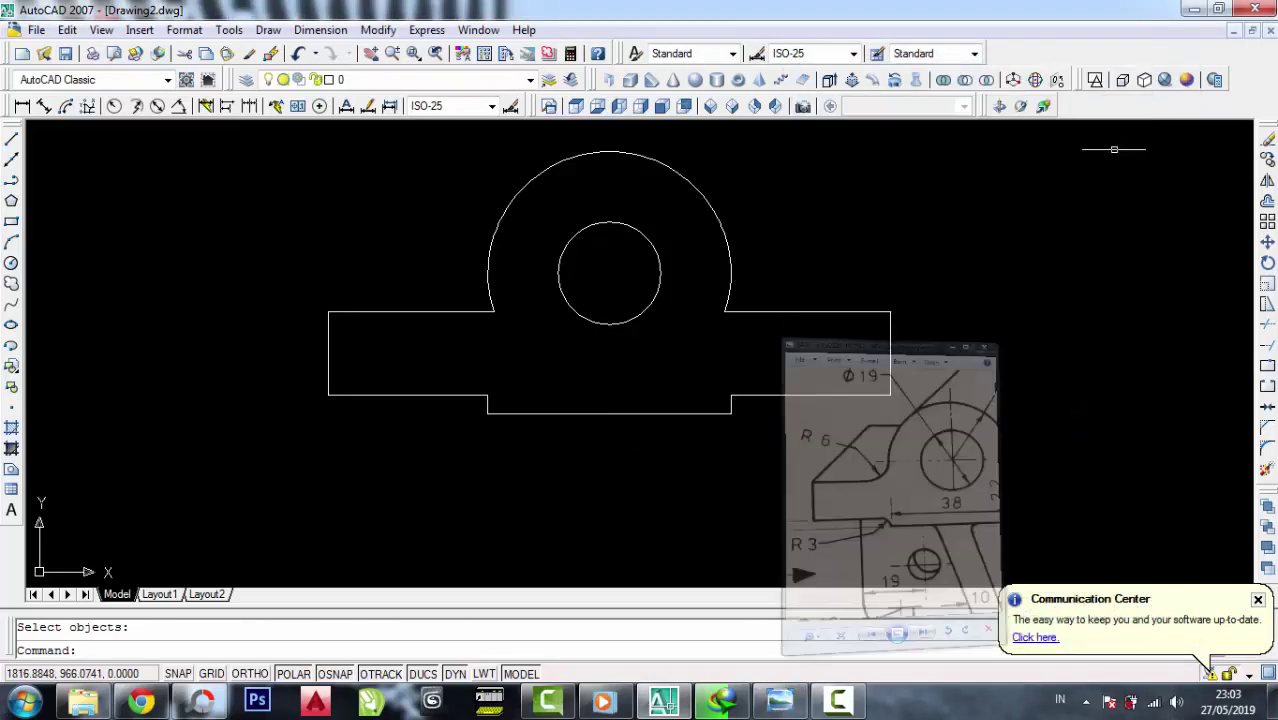
Fillet both junctions between the boss arc and plate top edge with radius 6
left_click(1267, 452)
type("r")
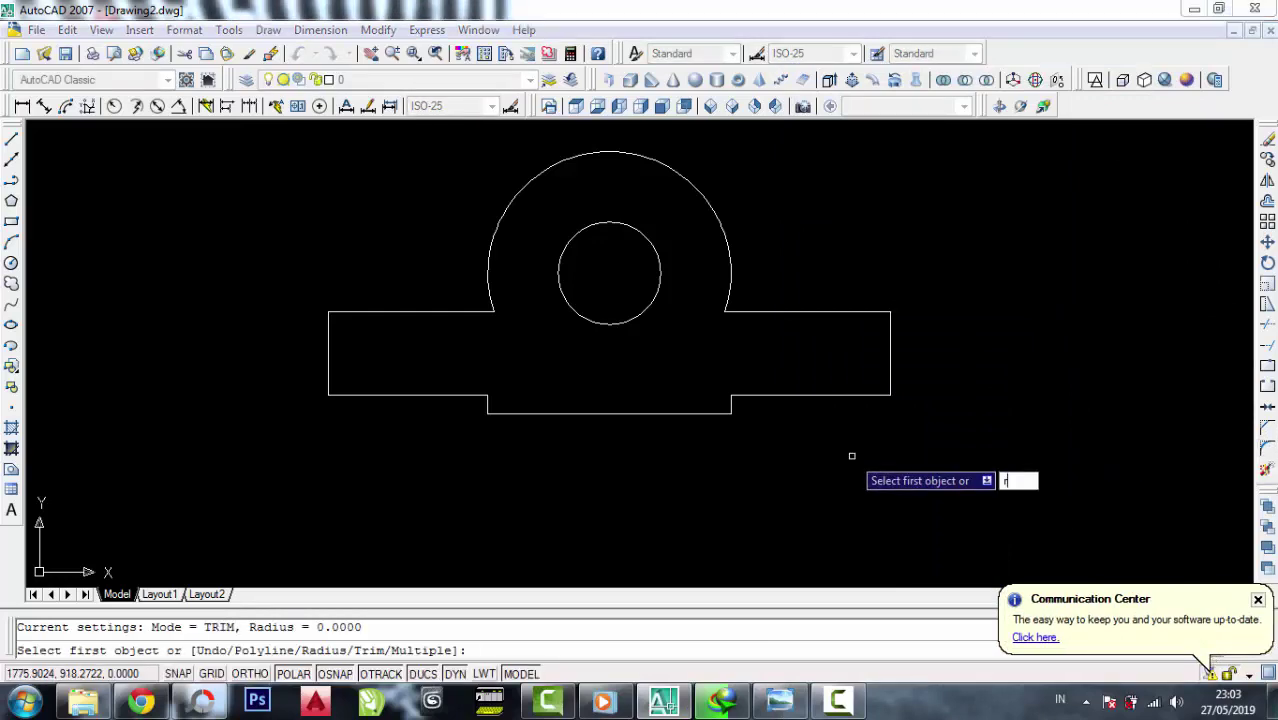
key("Return")
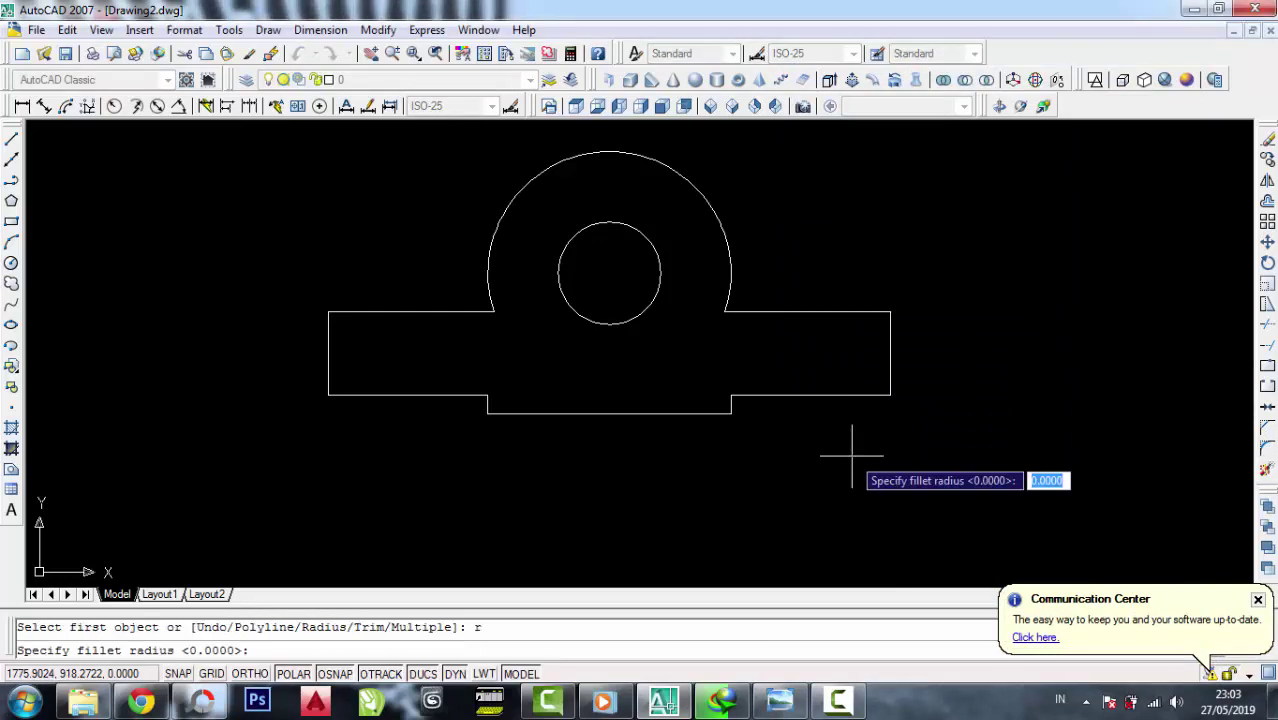
type("6")
key("Return")
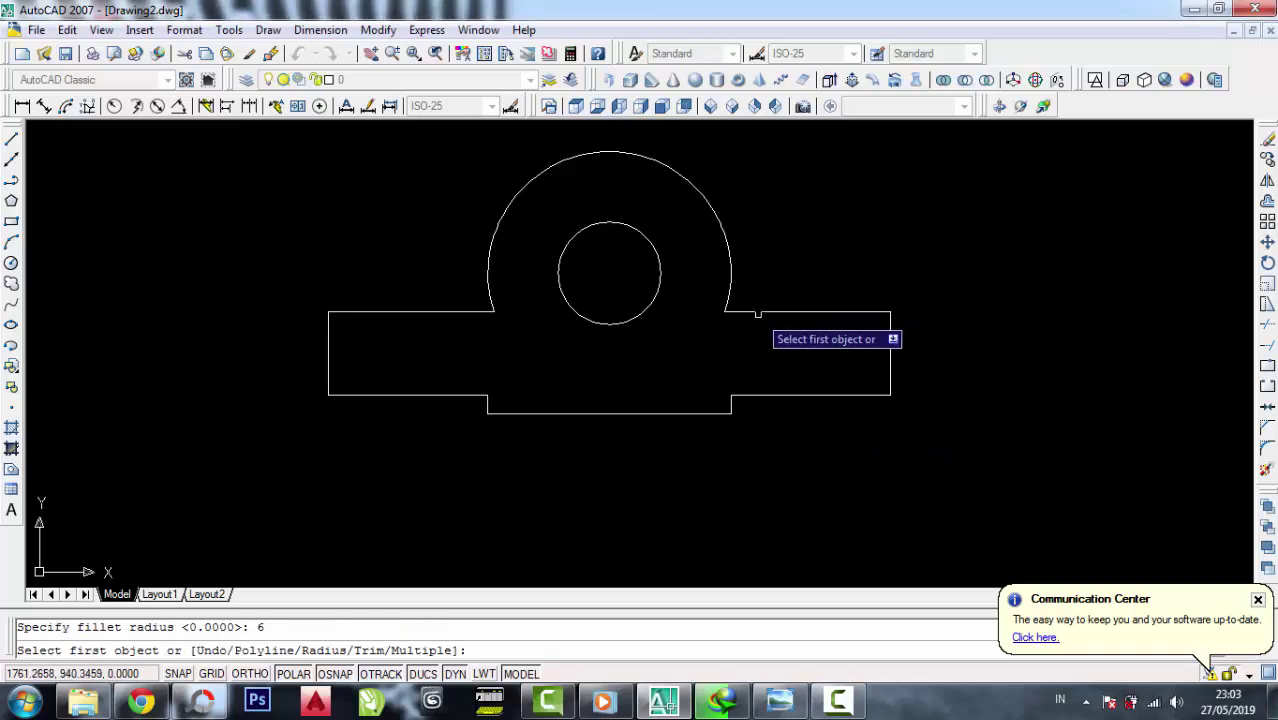
left_click(754, 312)
left_click(729, 284)
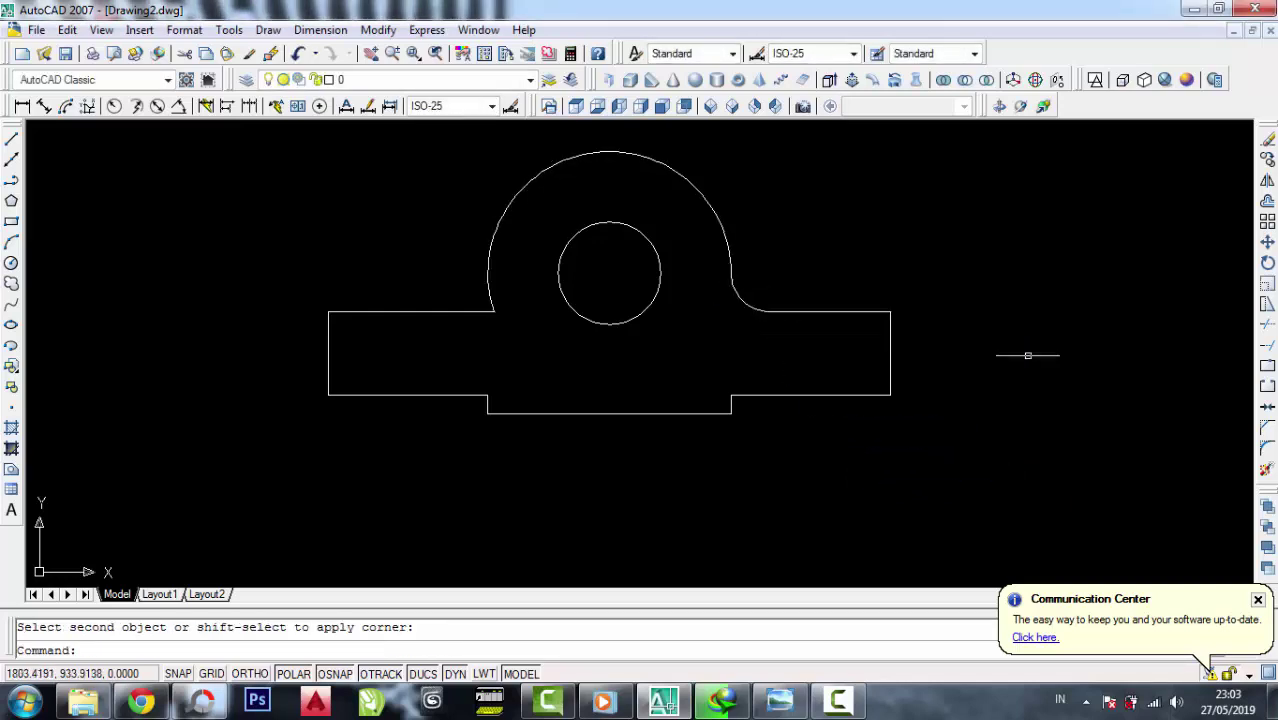
key("Return")
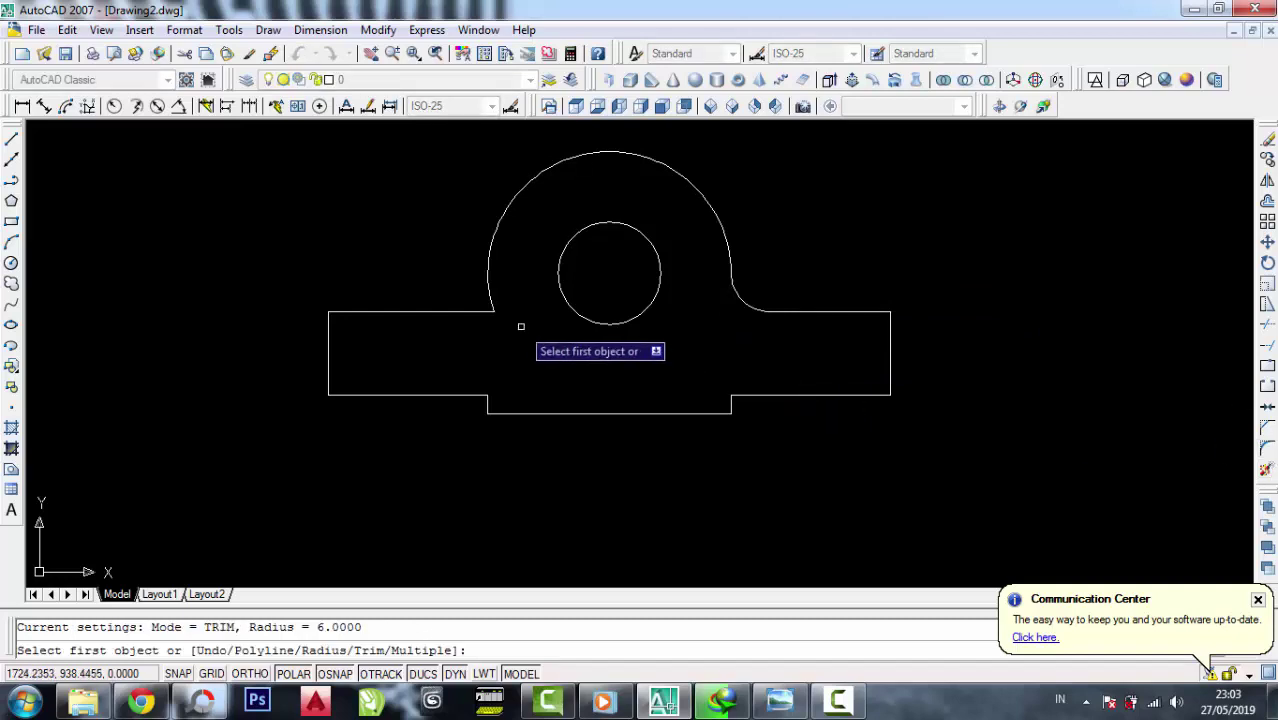
left_click(463, 312)
left_click(490, 295)
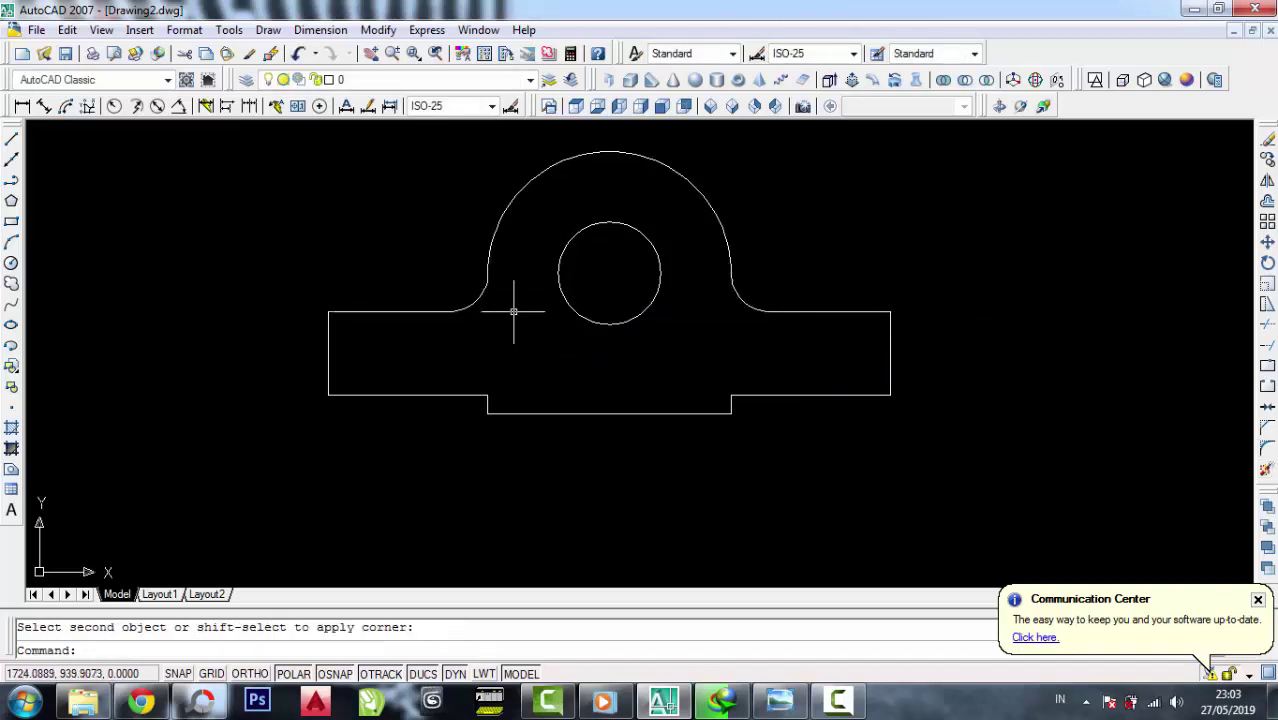
middle_click_drag(608, 348, 606, 362)
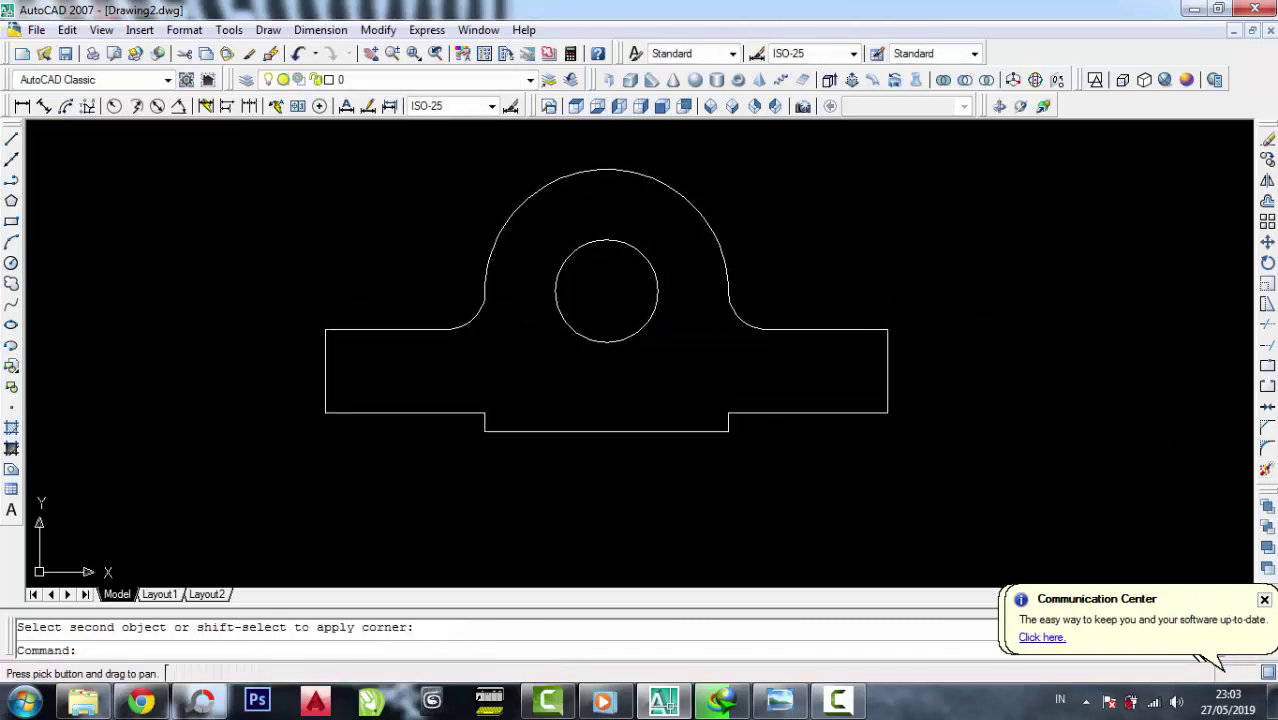
Review the reference image for the lower corner fillet size
left_click(779, 700)
scroll(950, 395, "down", 1)
scroll(950, 395, "down", 1)
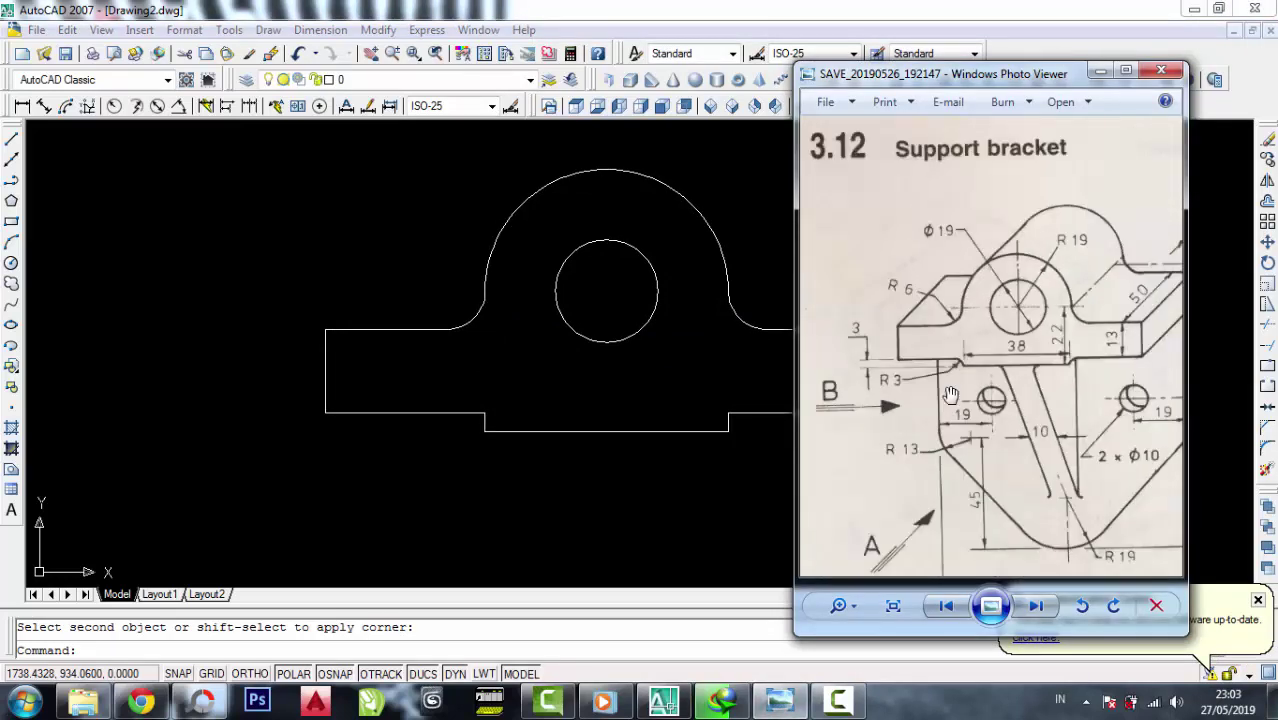
scroll(910, 364, "up", 2)
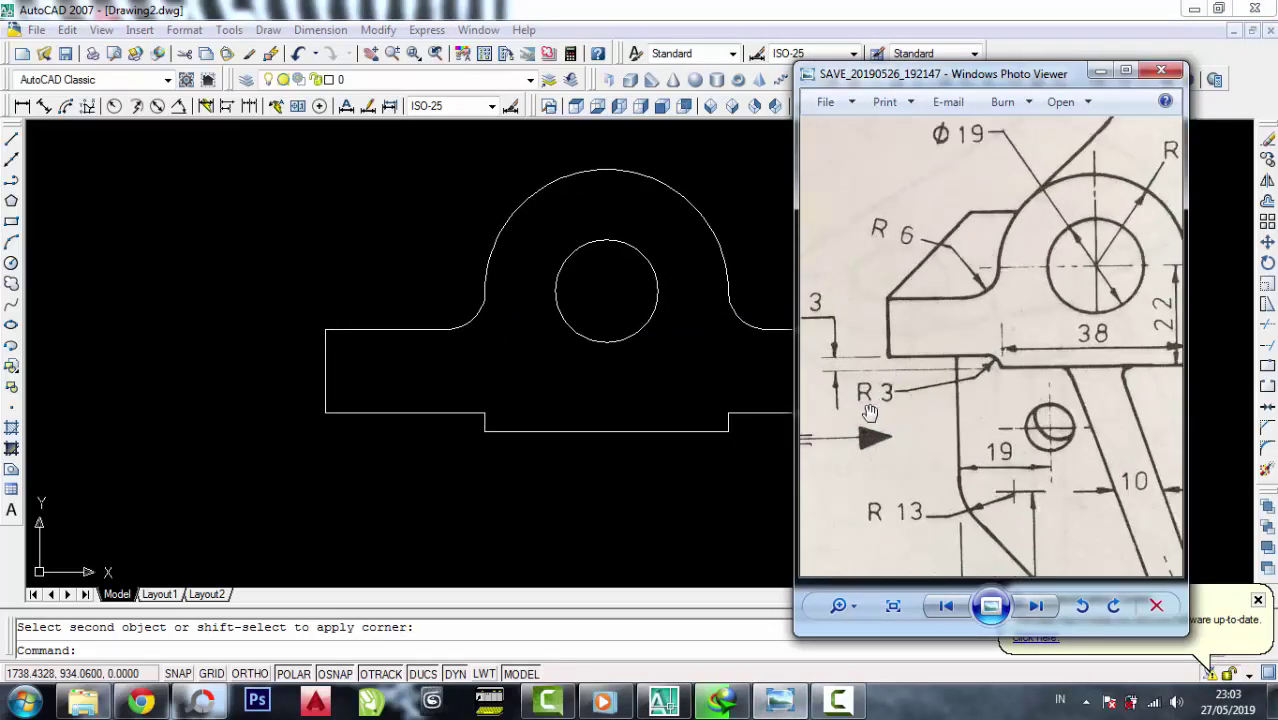
scroll(870, 412, "up", 1)
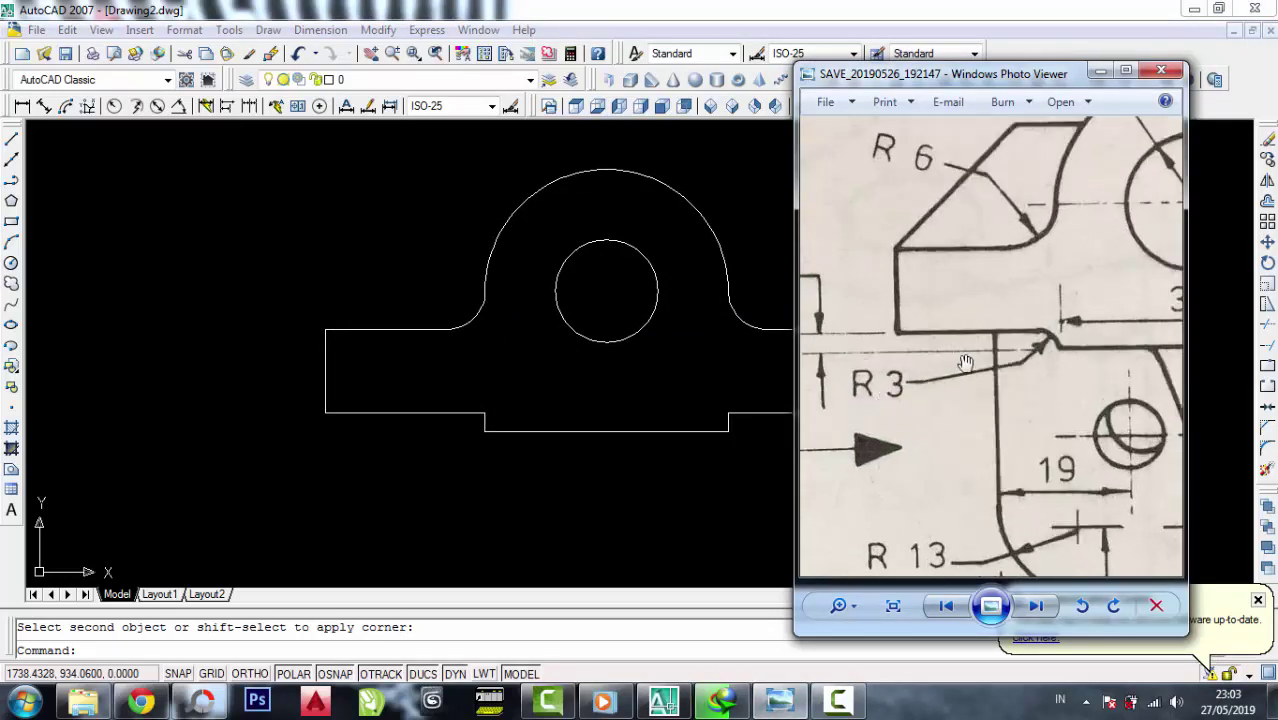
left_click(1102, 72)
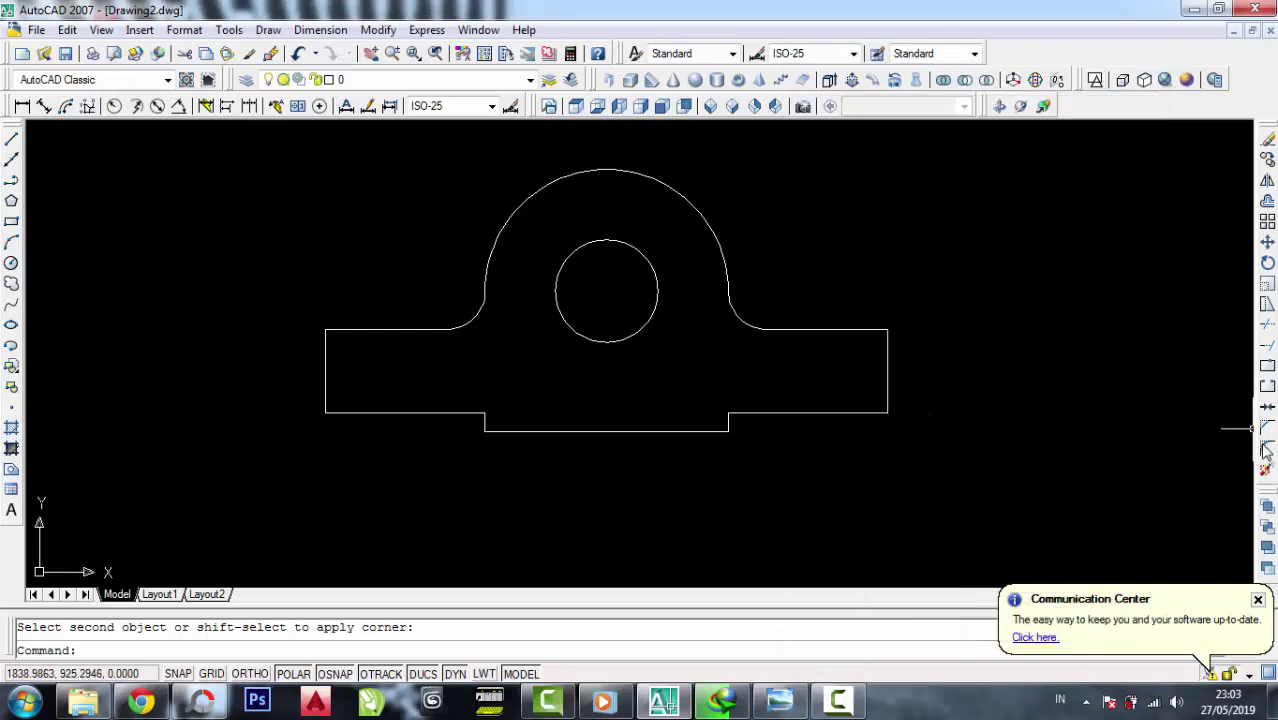
Round the right corner where the tab meets the plate bottom with a radius-3 fillet
left_click(1265, 449)
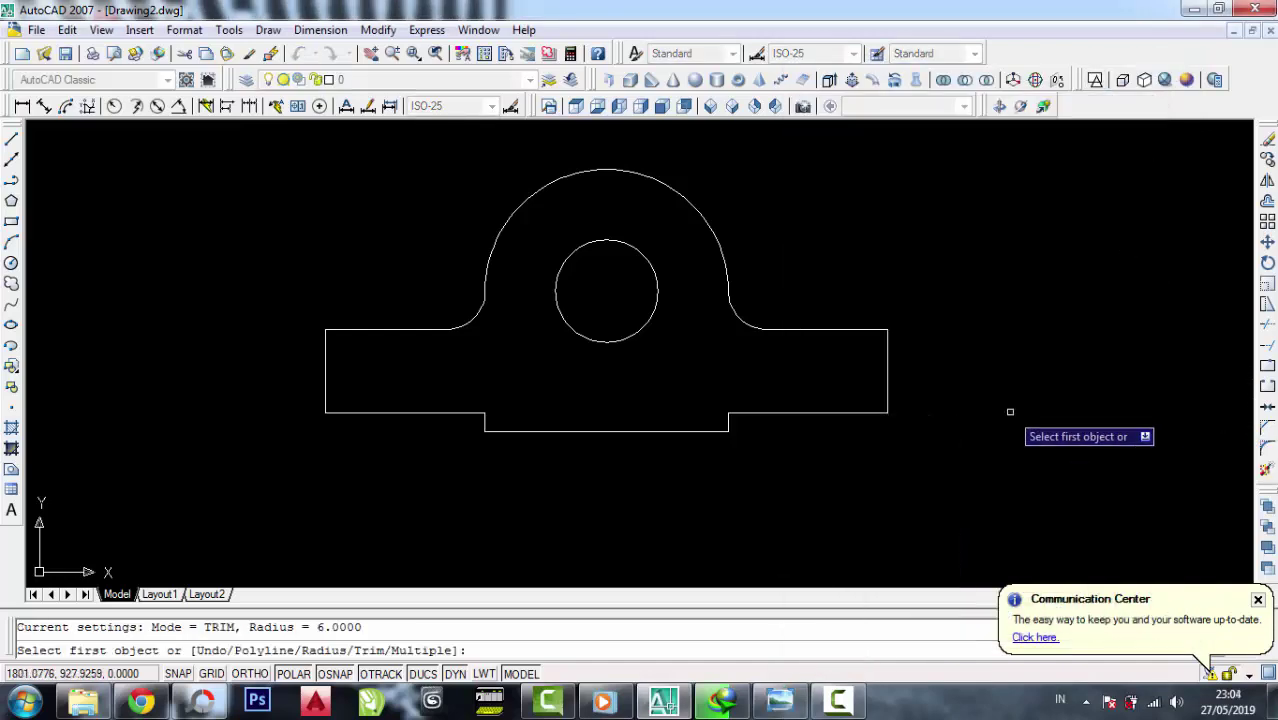
type("r")
key("Return")
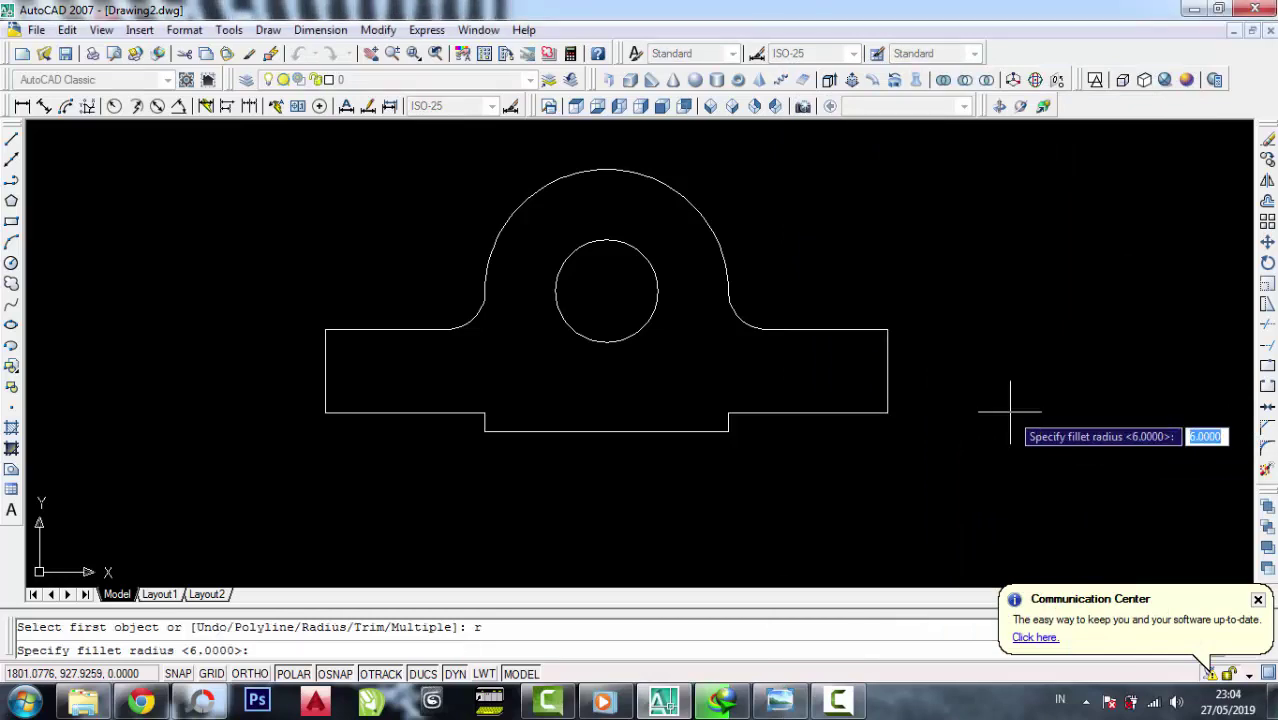
type("3")
key("Return")
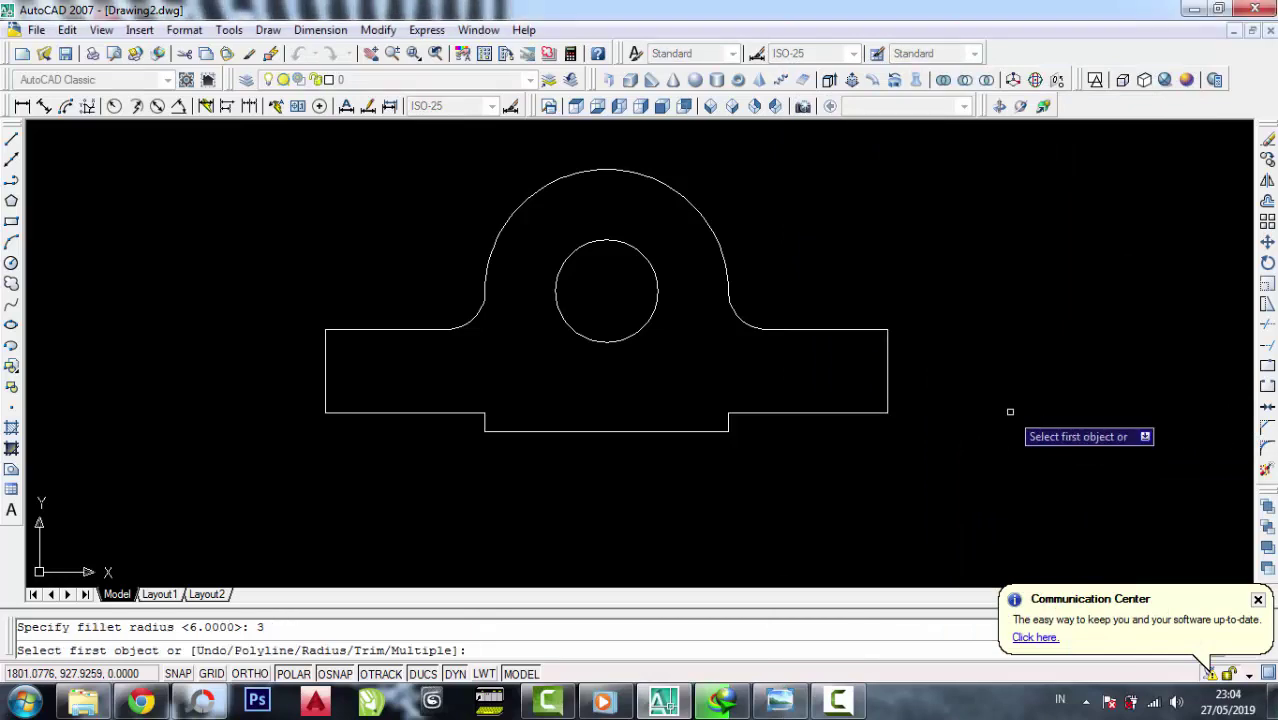
scroll(722, 428, "up", 2)
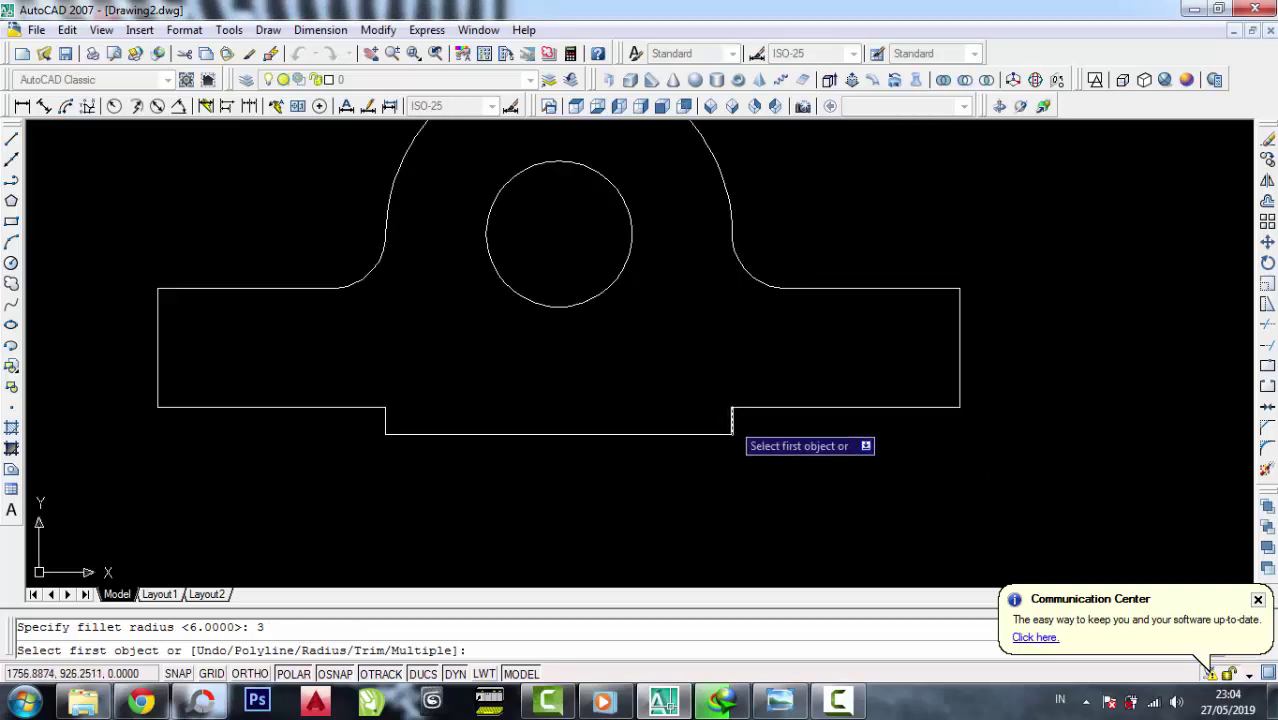
left_click(740, 408)
left_click(735, 418)
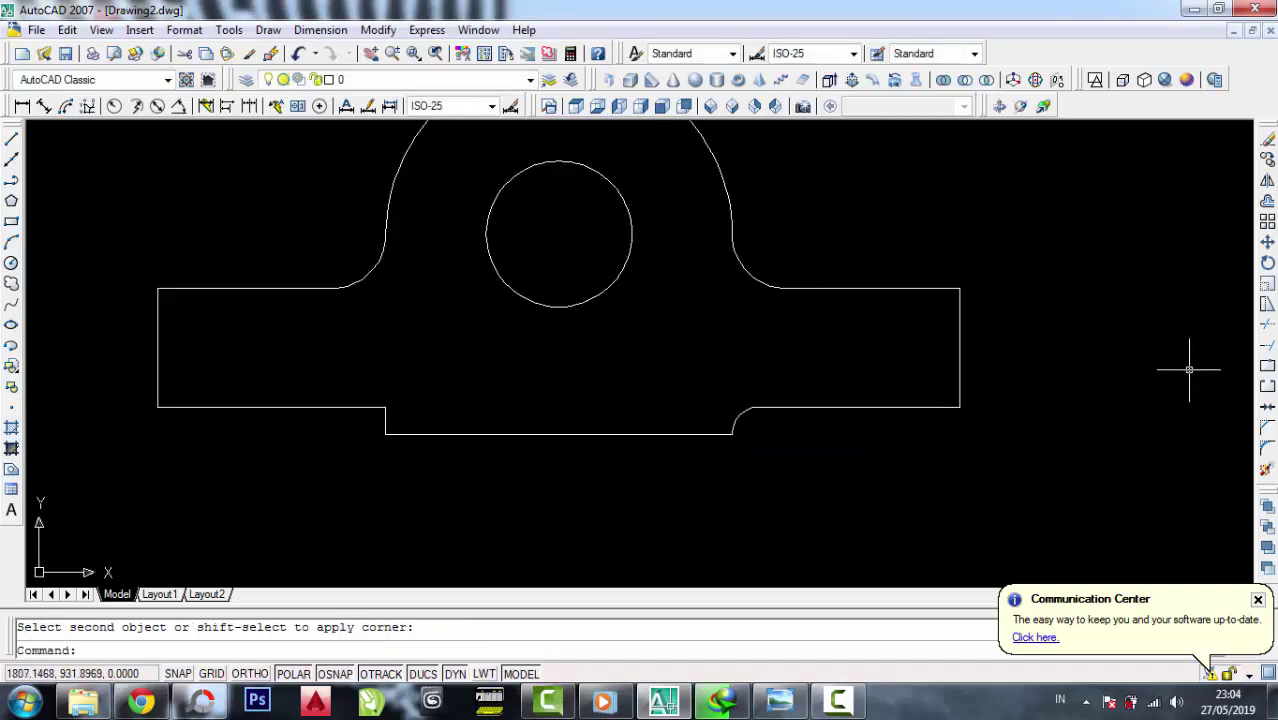
Round the left tab-to-plate corner with the same radius-3 fillet
left_click(1266, 428)
left_click(1266, 447)
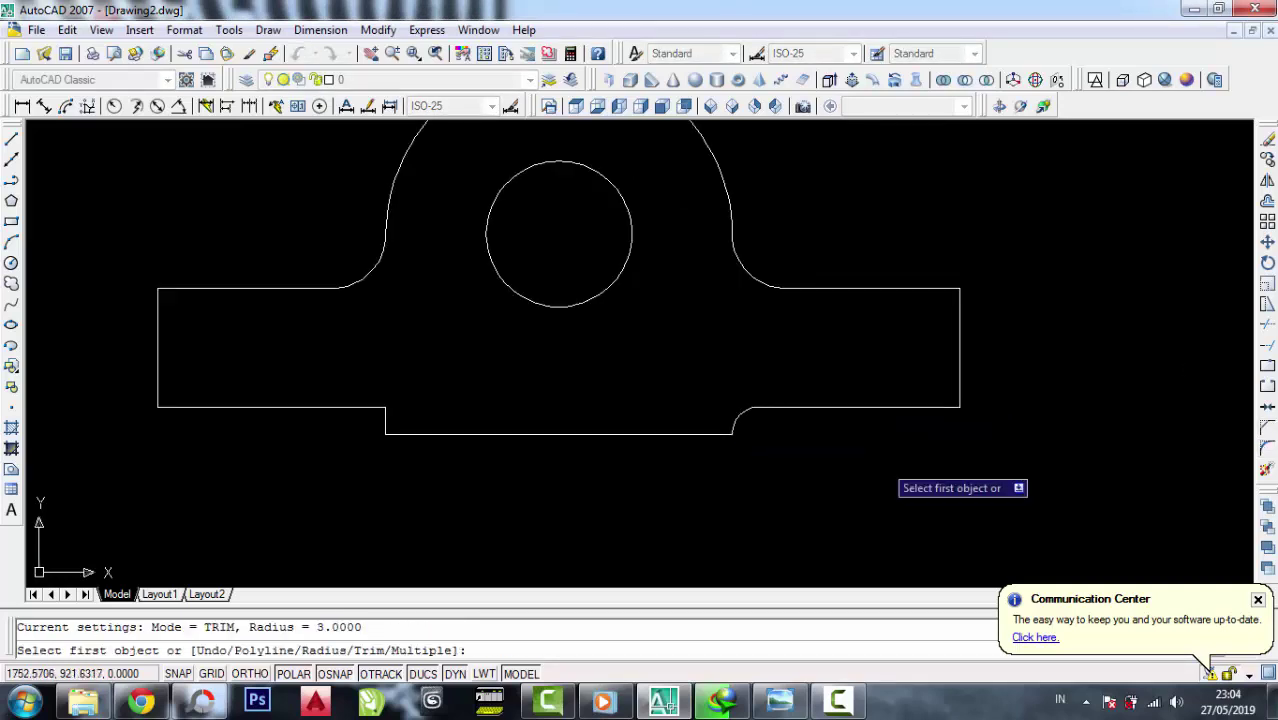
left_click(385, 425)
left_click(395, 434)
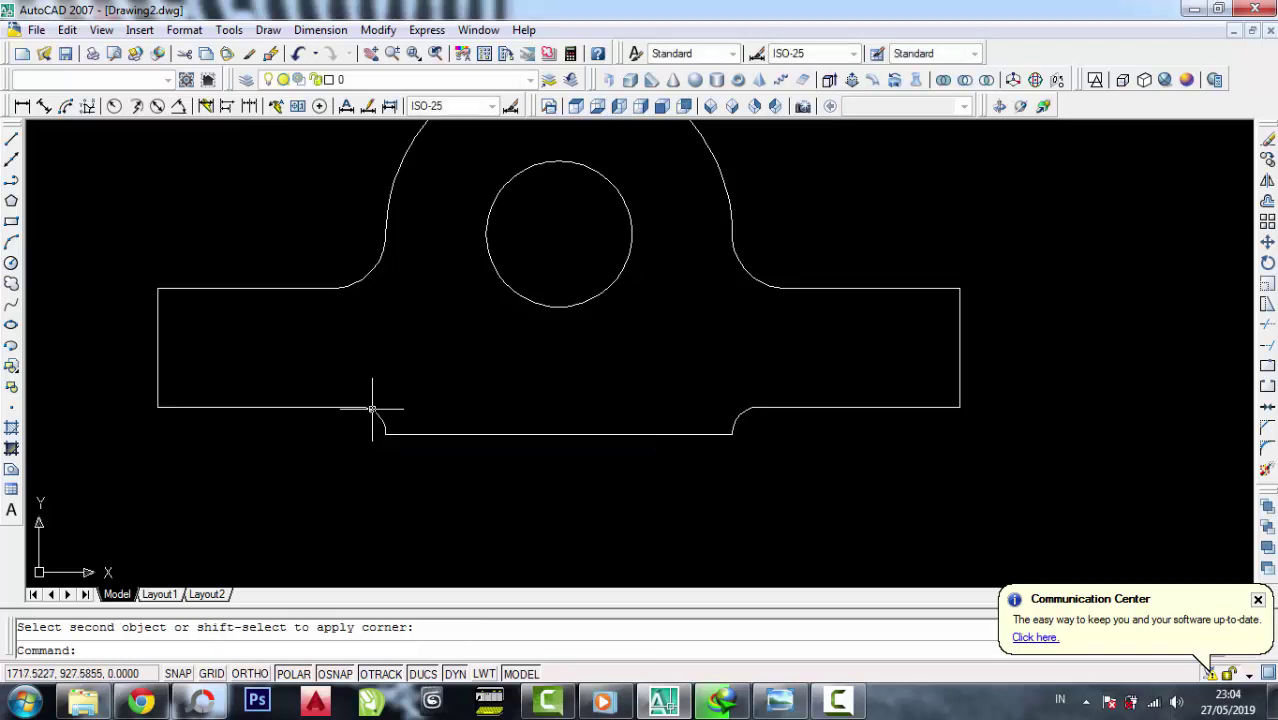
left_click(518, 434)
scroll(518, 434, "down", 2)
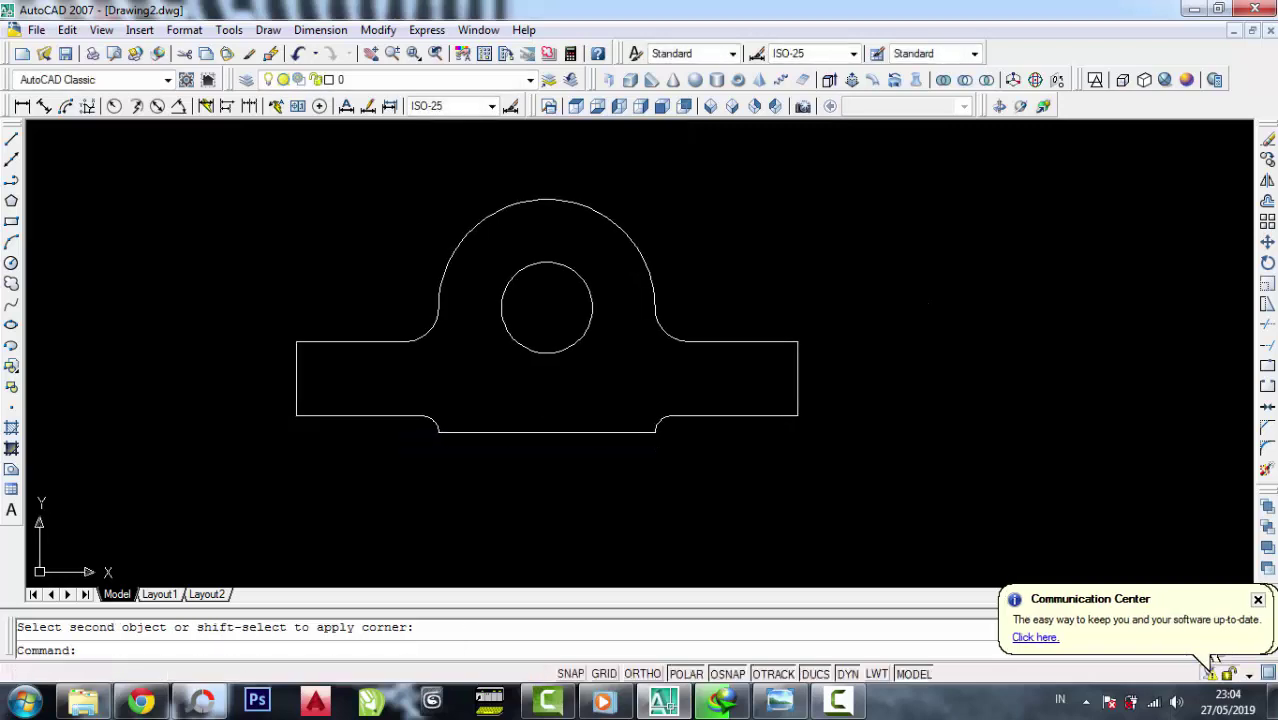
left_click(775, 705)
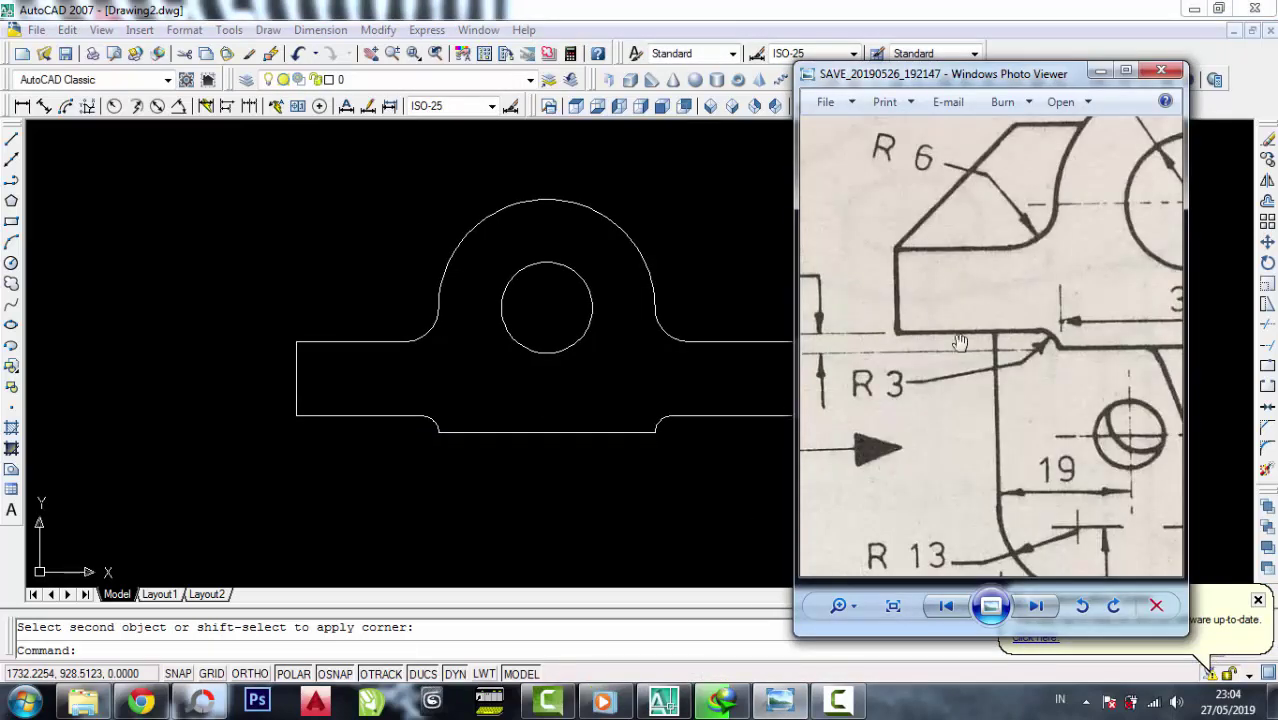
scroll(959, 343, "down", 2)
scroll(965, 345, "down", 2)
scroll(1024, 377, "up", 1)
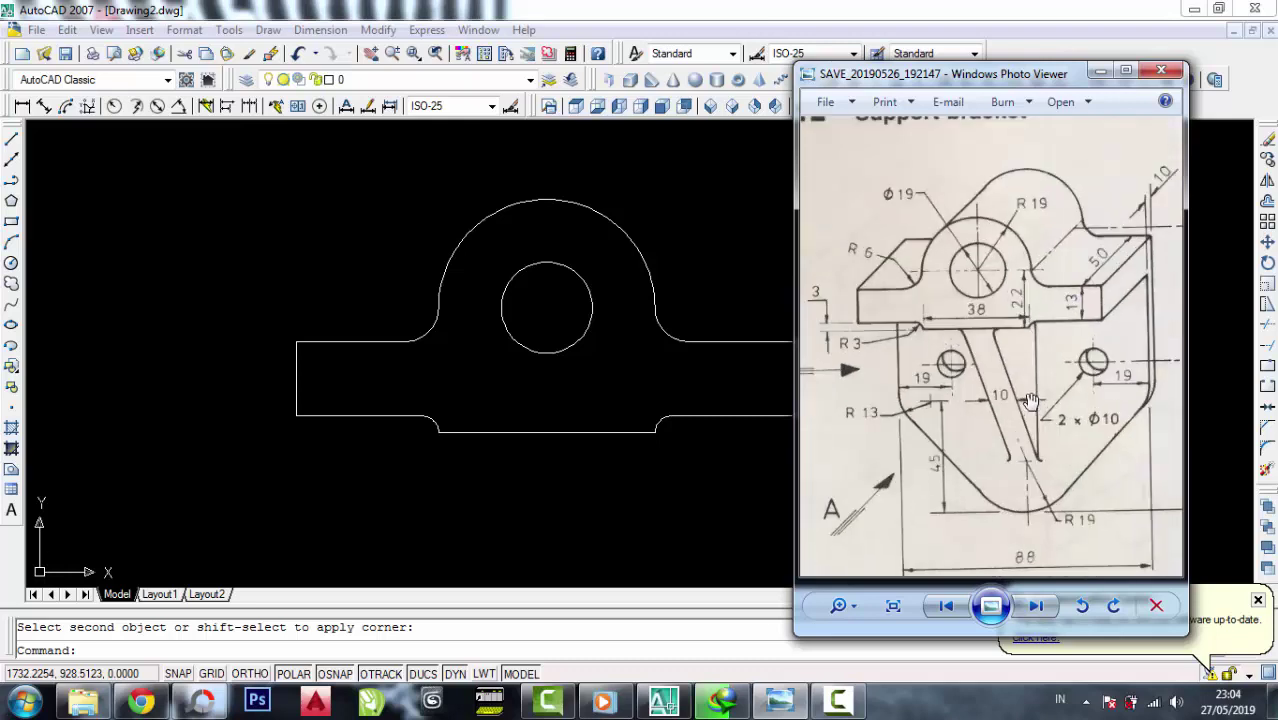
scroll(1029, 400, "up", 1)
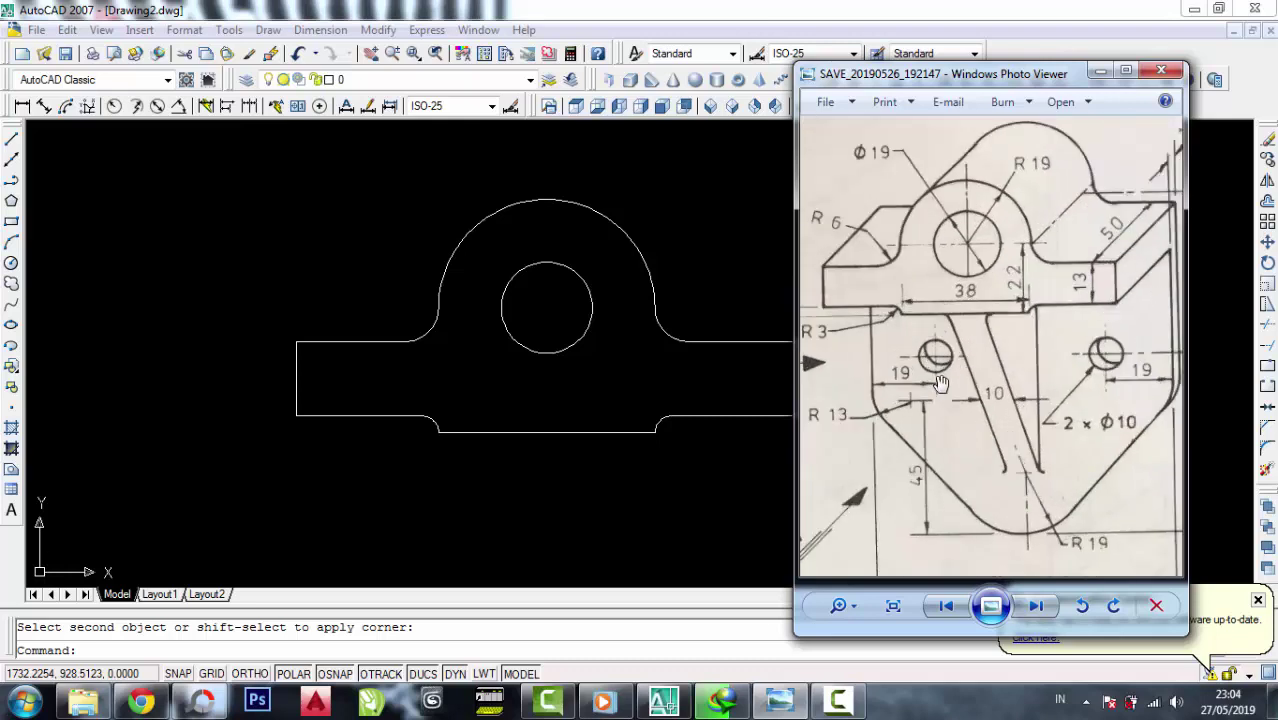
scroll(893, 334, "down", 1)
scroll(1070, 347, "up", 1)
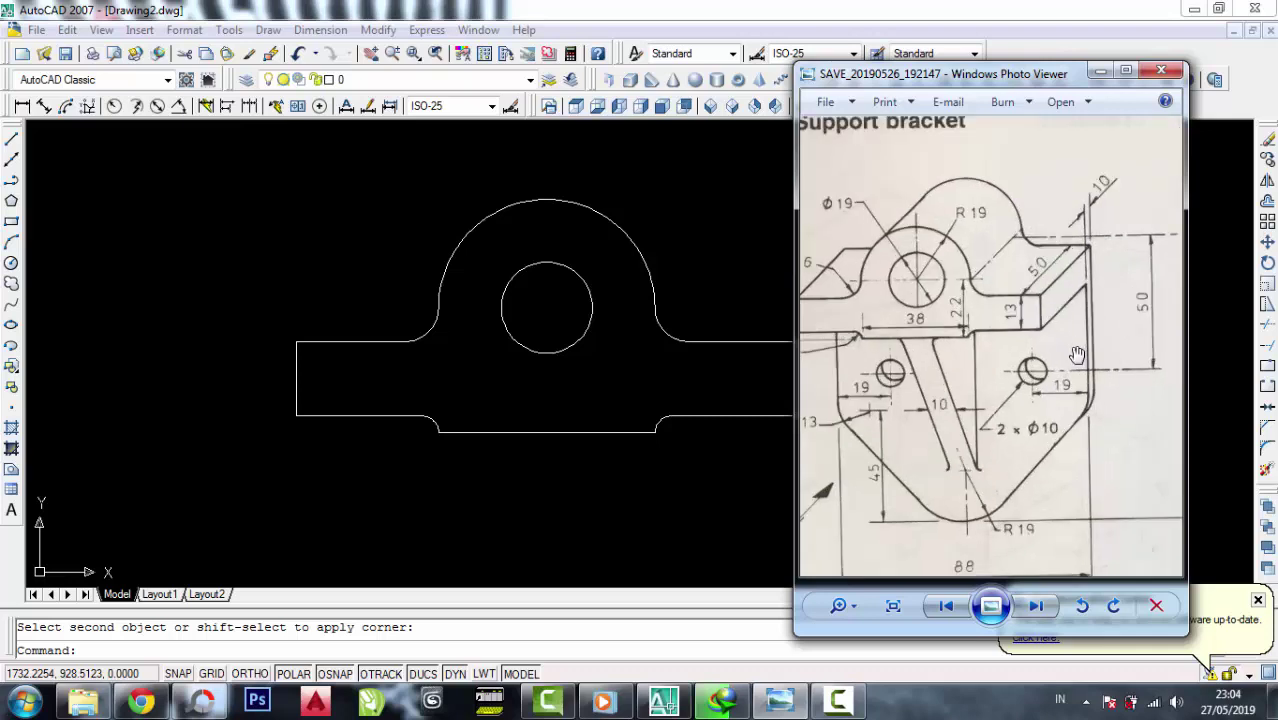
scroll(1071, 342, "up", 1)
scroll(1093, 270, "down", 1)
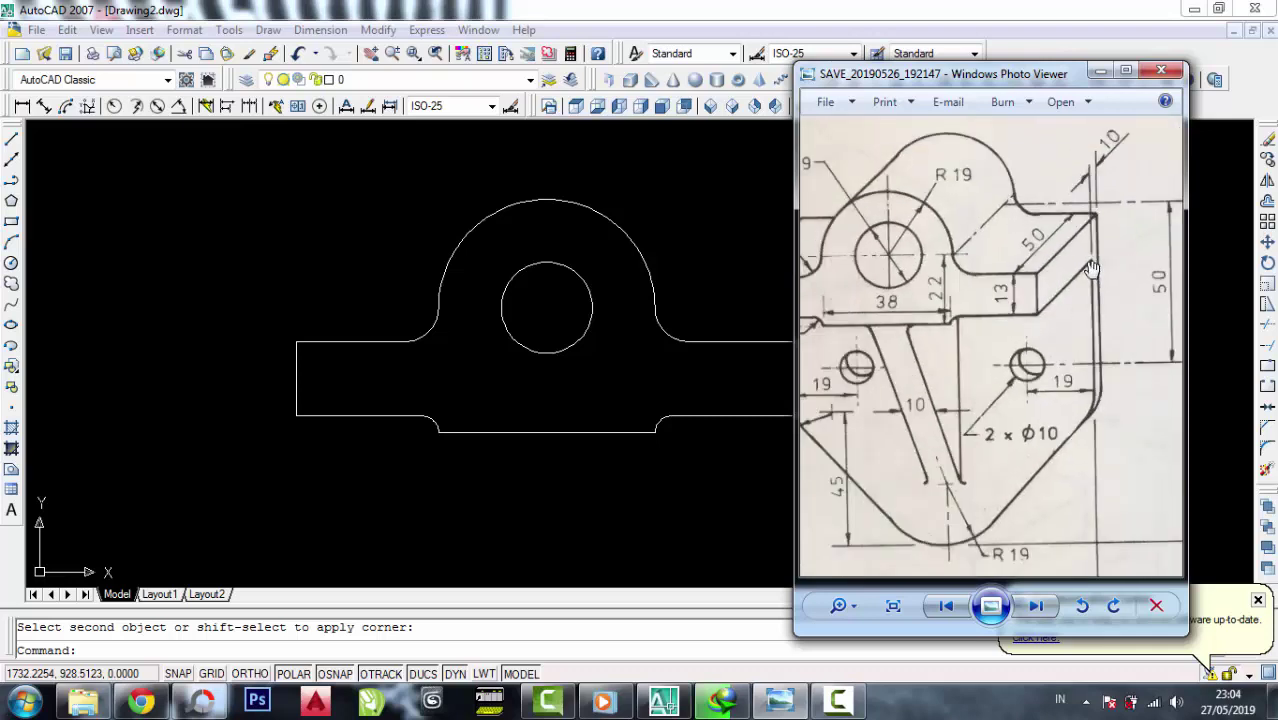
scroll(1086, 442, "down", 1)
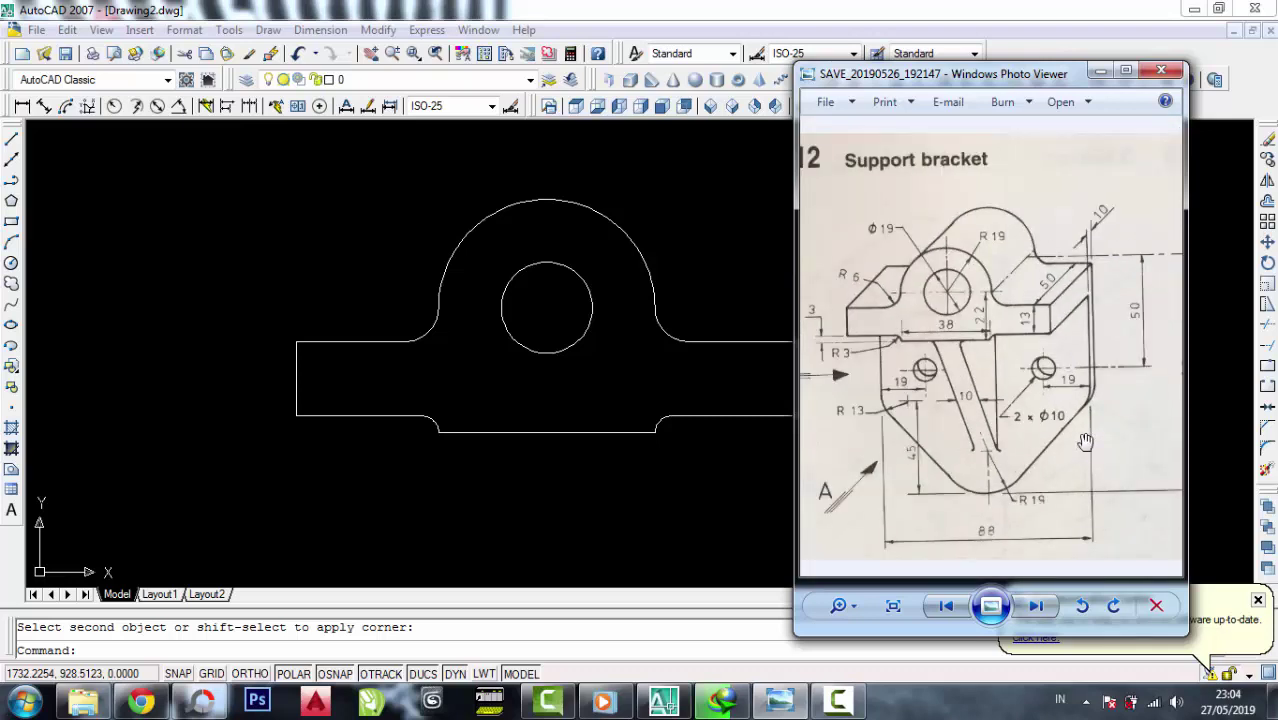
scroll(1053, 405, "down", 1)
scroll(1163, 378, "up", 1)
scroll(1160, 372, "up", 1)
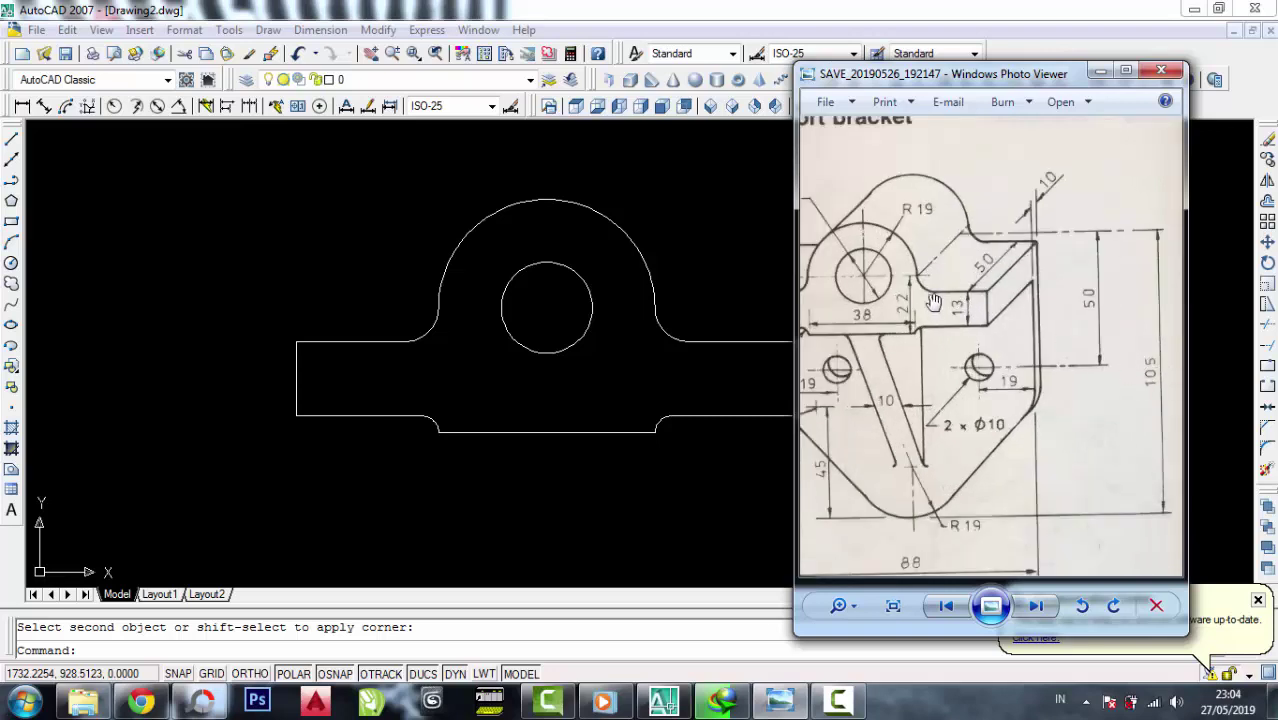
scroll(875, 296, "up", 1)
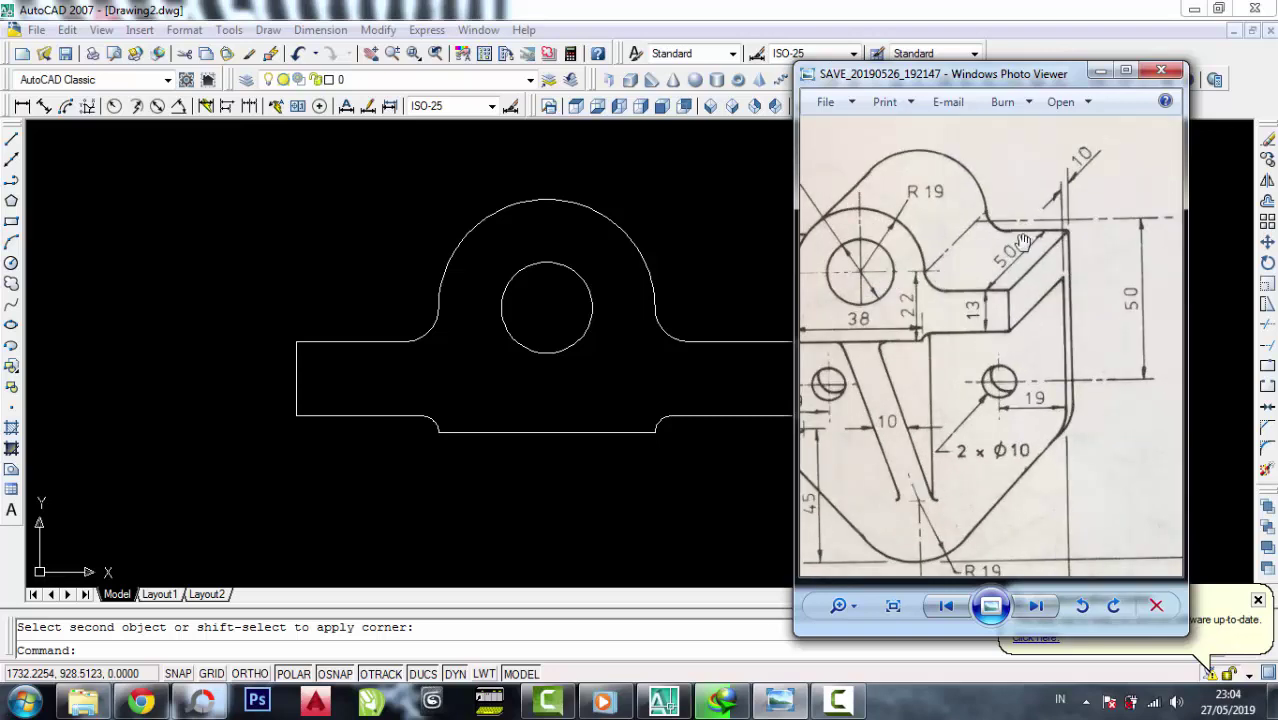
scroll(981, 233, "down", 1)
scroll(1005, 254, "up", 1)
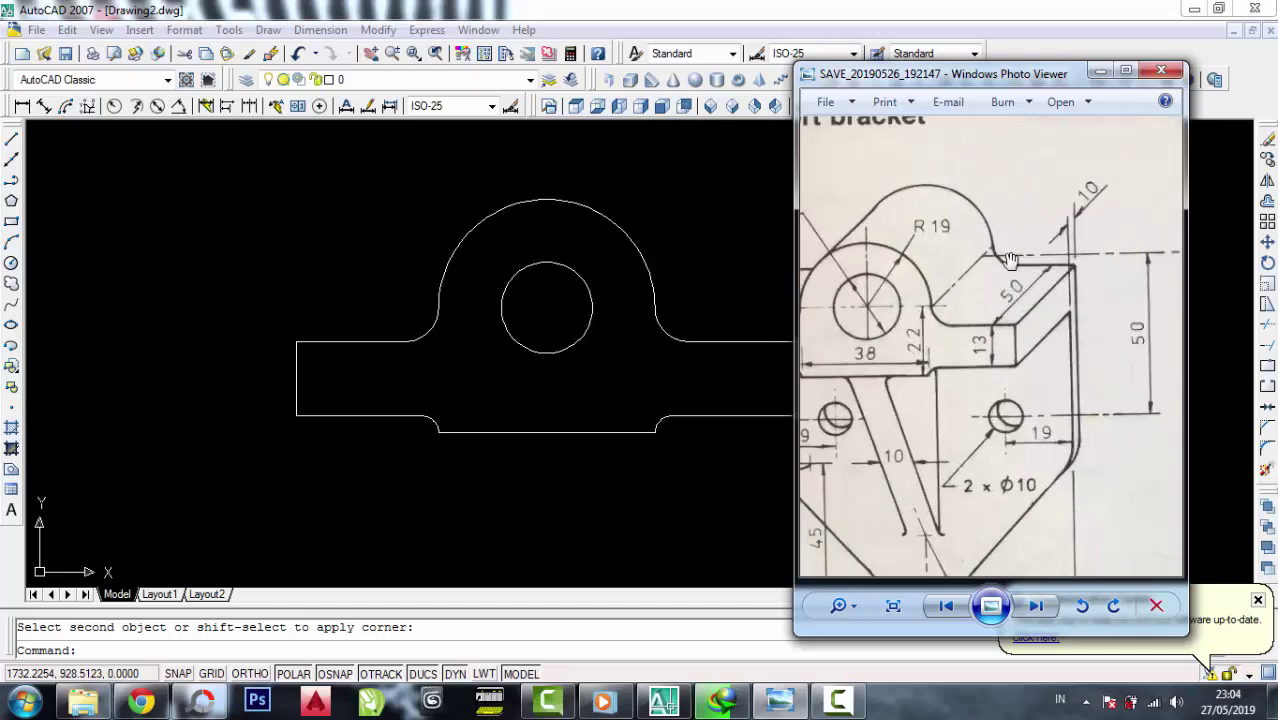
scroll(1110, 262, "down", 1)
scroll(1110, 262, "down", 1)
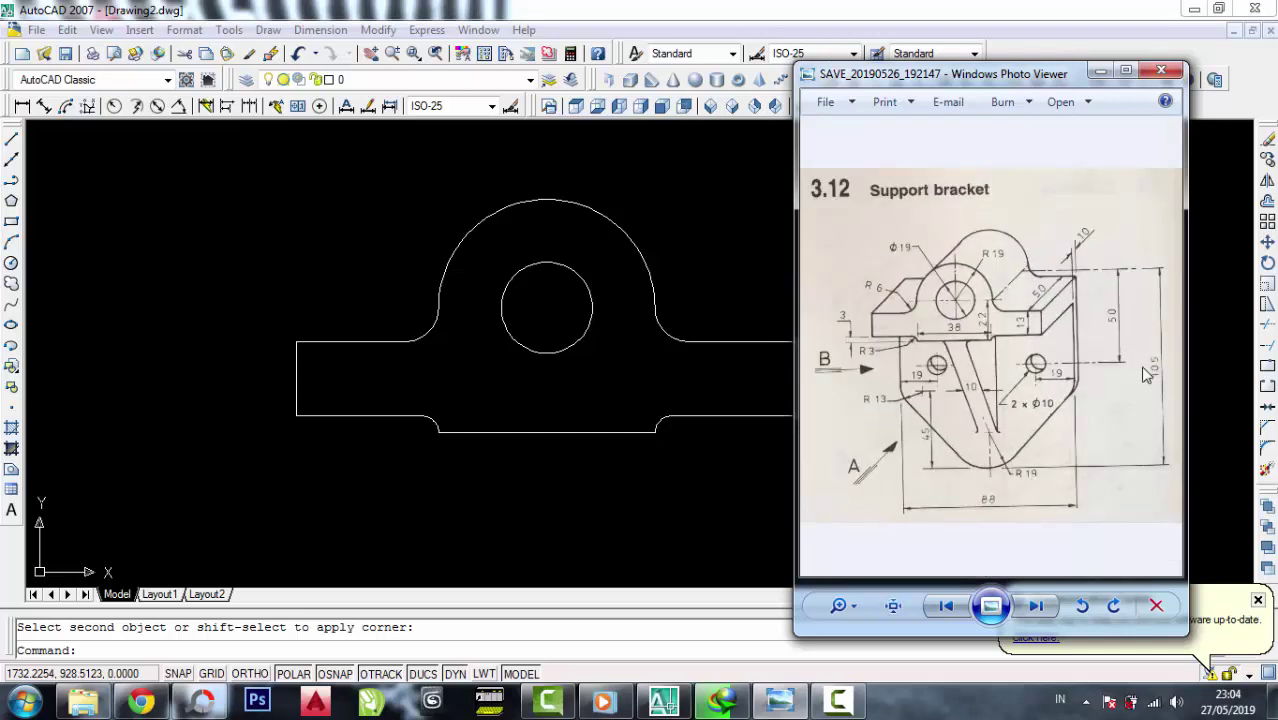
scroll(1168, 410, "up", 1)
scroll(1165, 406, "up", 1)
scroll(1162, 402, "up", 1)
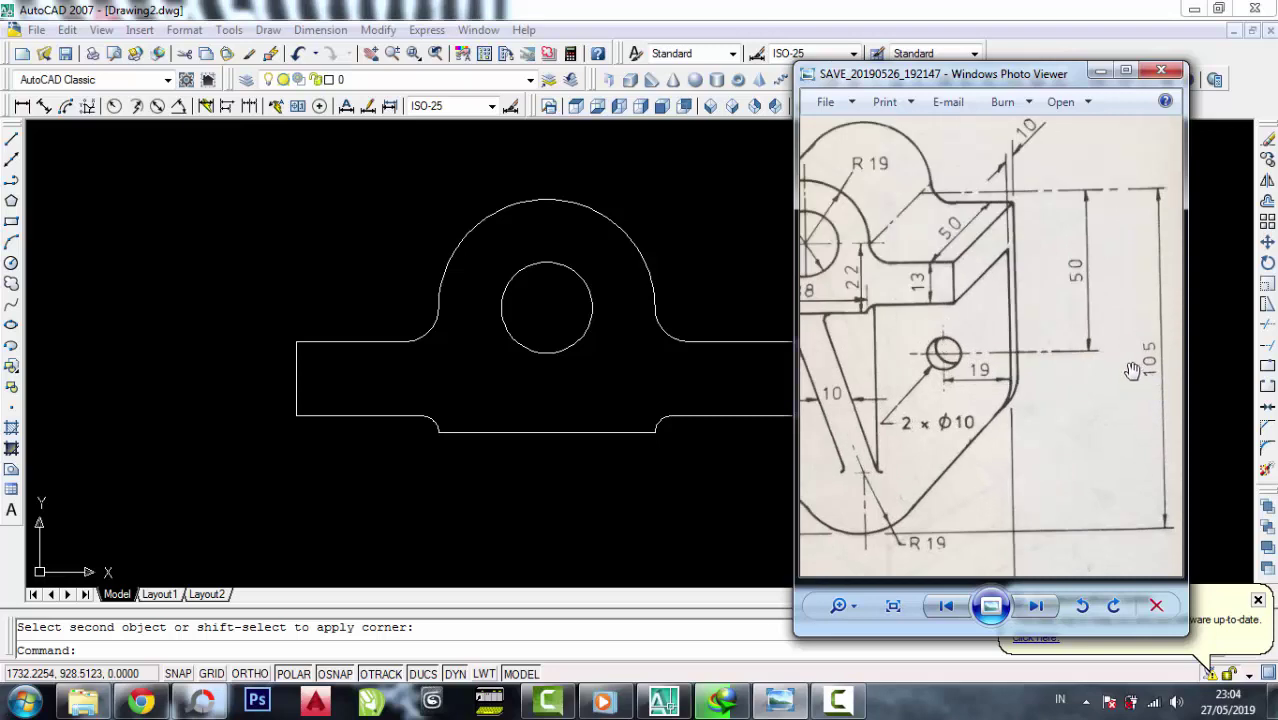
left_click(744, 294)
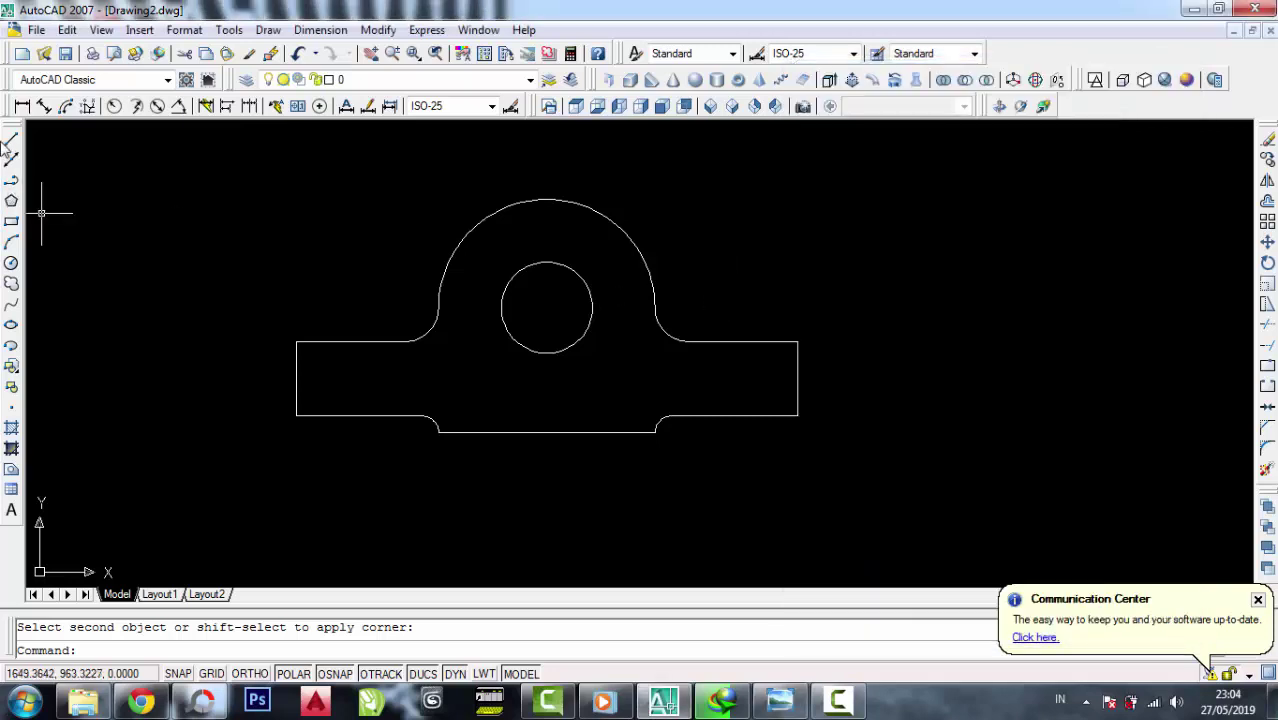
Draw a horizontal line running right from the boss hole's centre
left_click(11, 140)
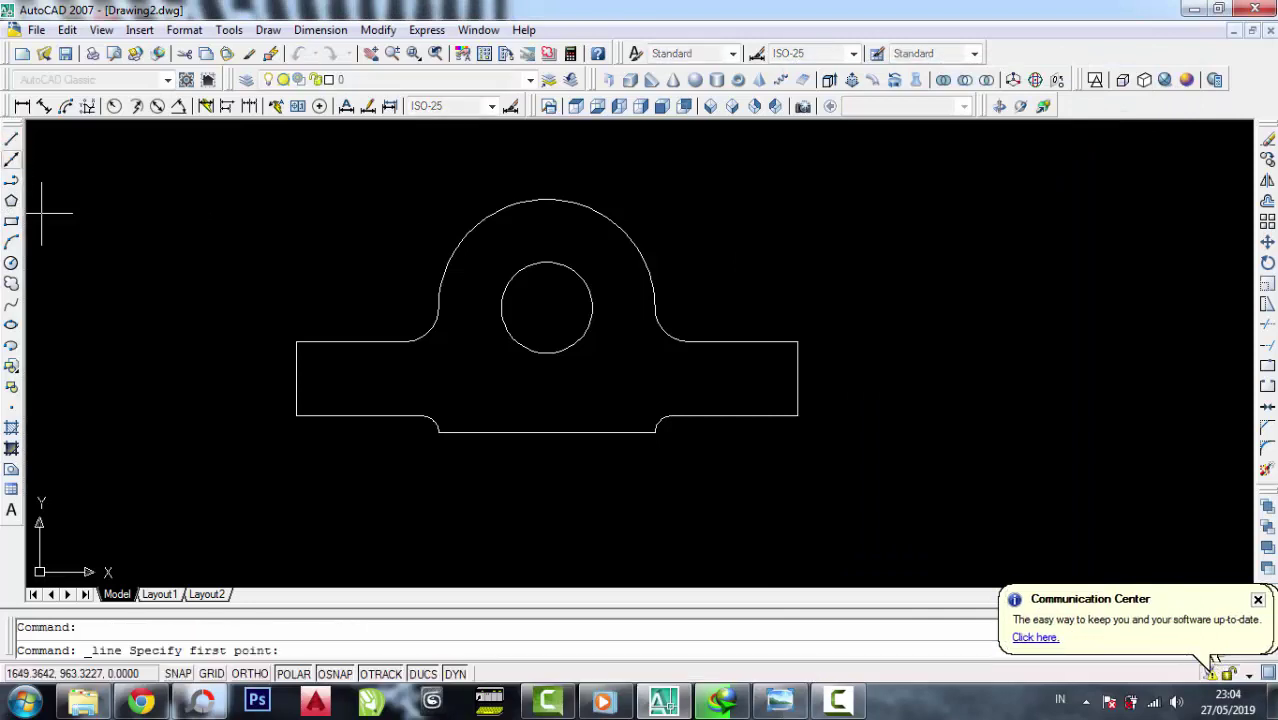
left_click(546, 263)
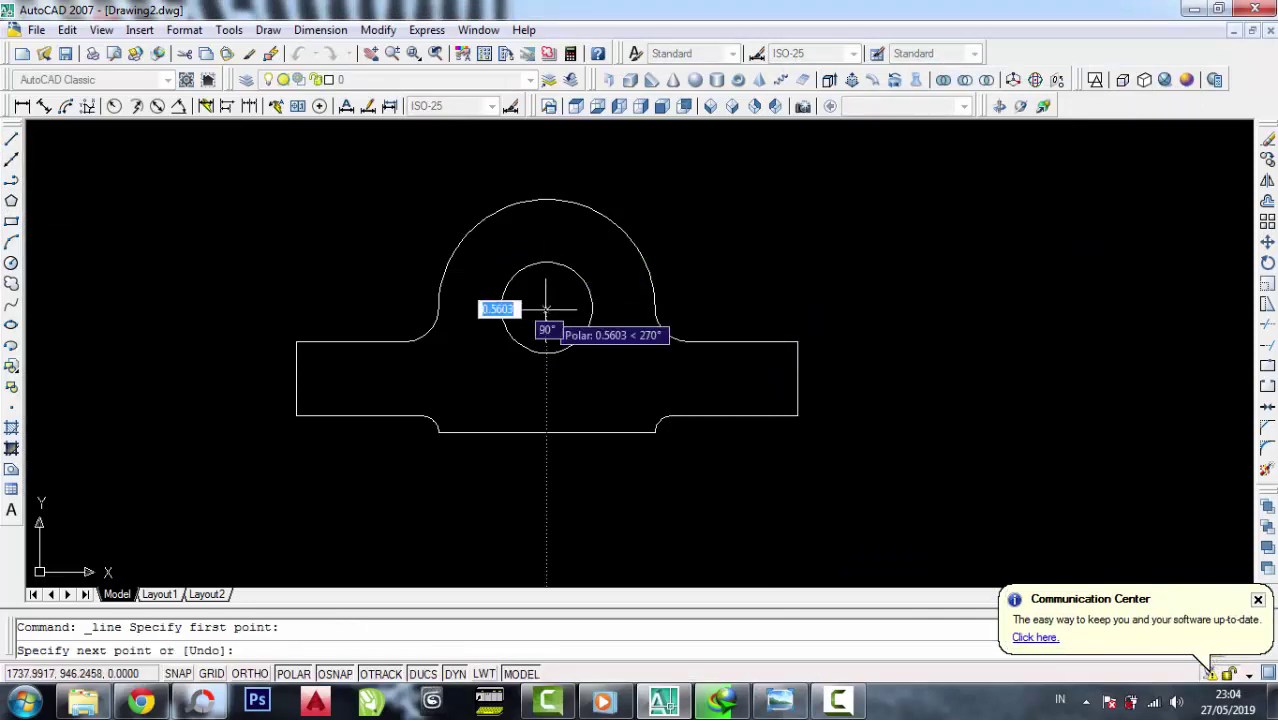
left_click(853, 307)
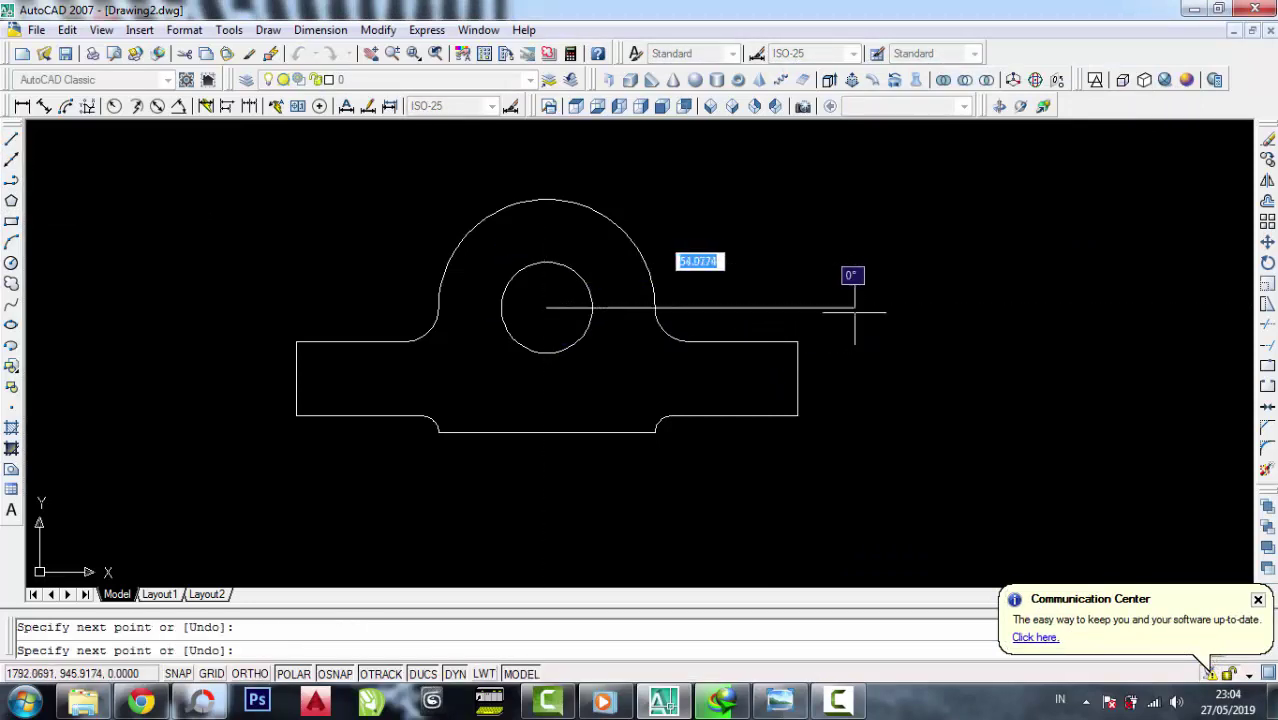
right_click(855, 312)
left_click(893, 326)
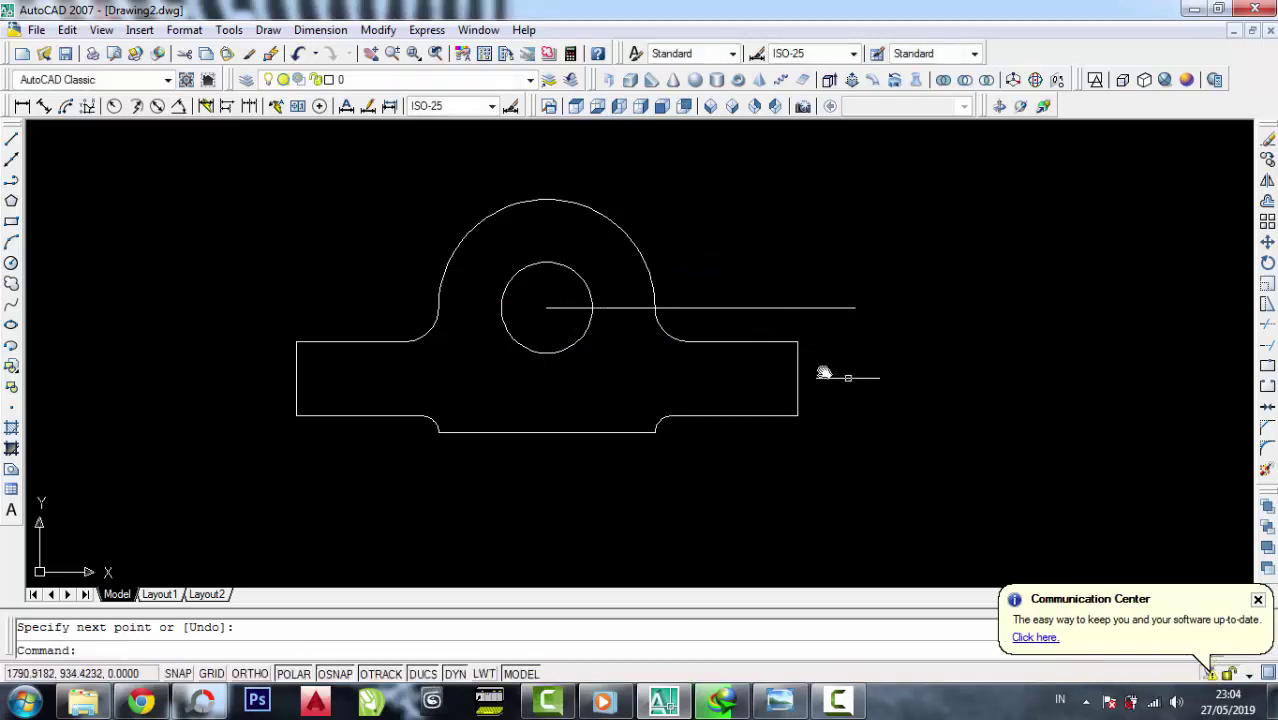
middle_click_drag(824, 368, 773, 349)
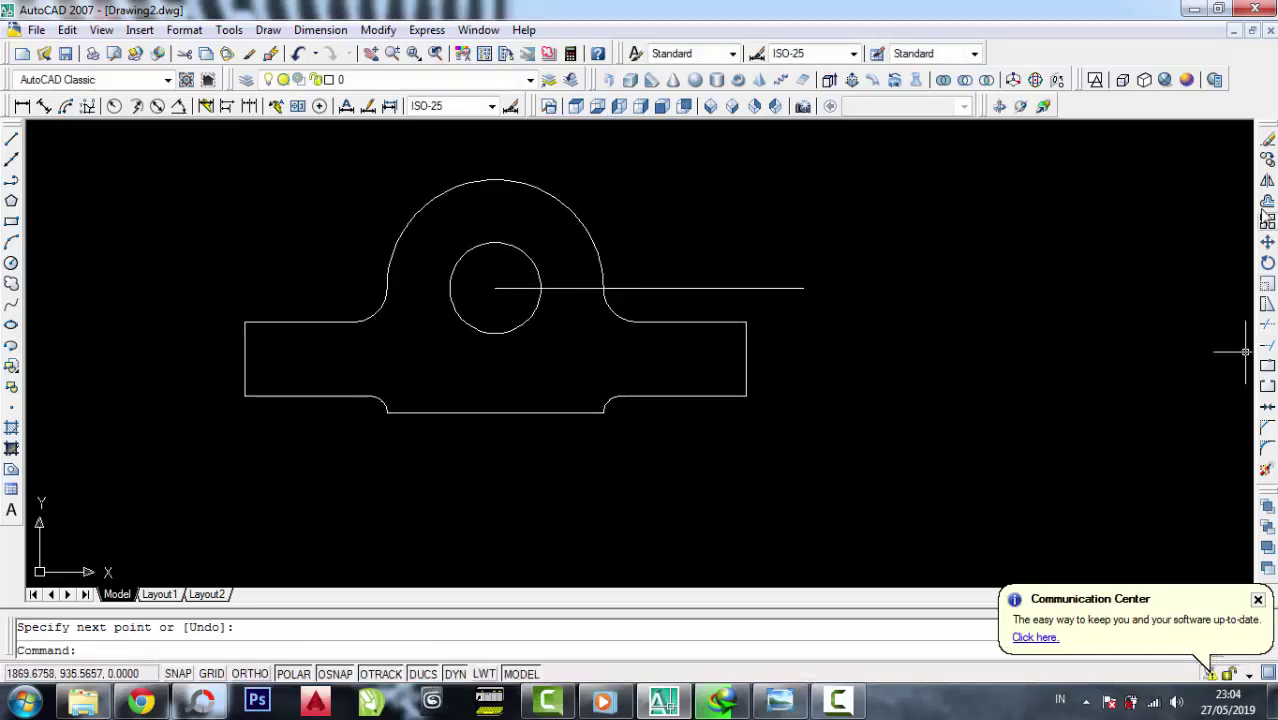
Draw a 105-unit vertical line down from the horizontal line's right end, checking the scan
left_click(782, 700)
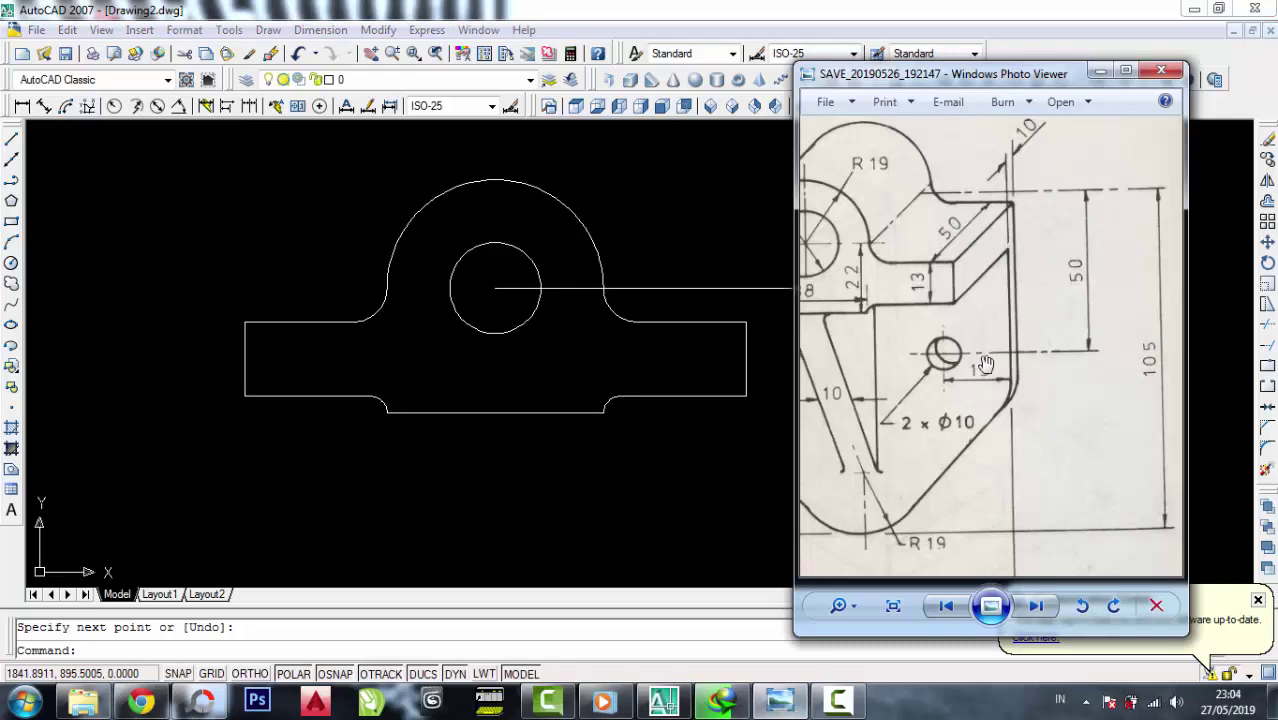
scroll(984, 364, "down", 1)
scroll(1160, 390, "up", 1)
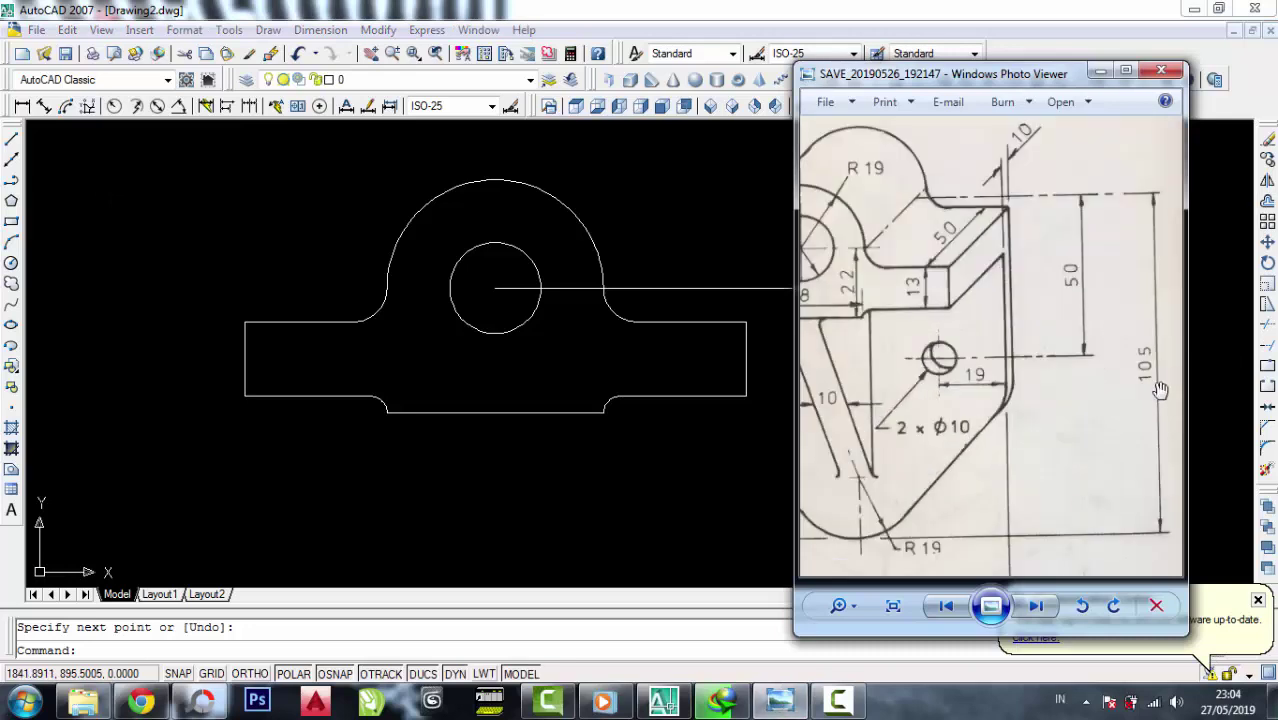
left_click(1102, 71)
left_click(12, 143)
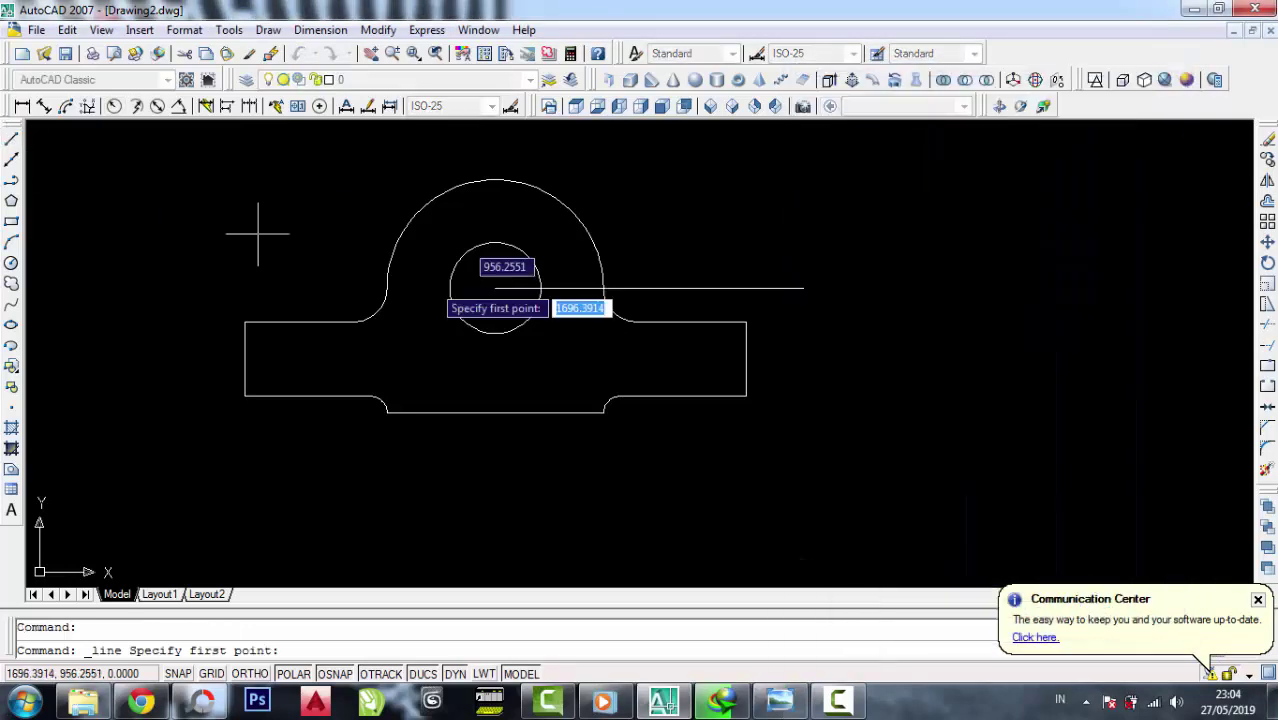
left_click(803, 288)
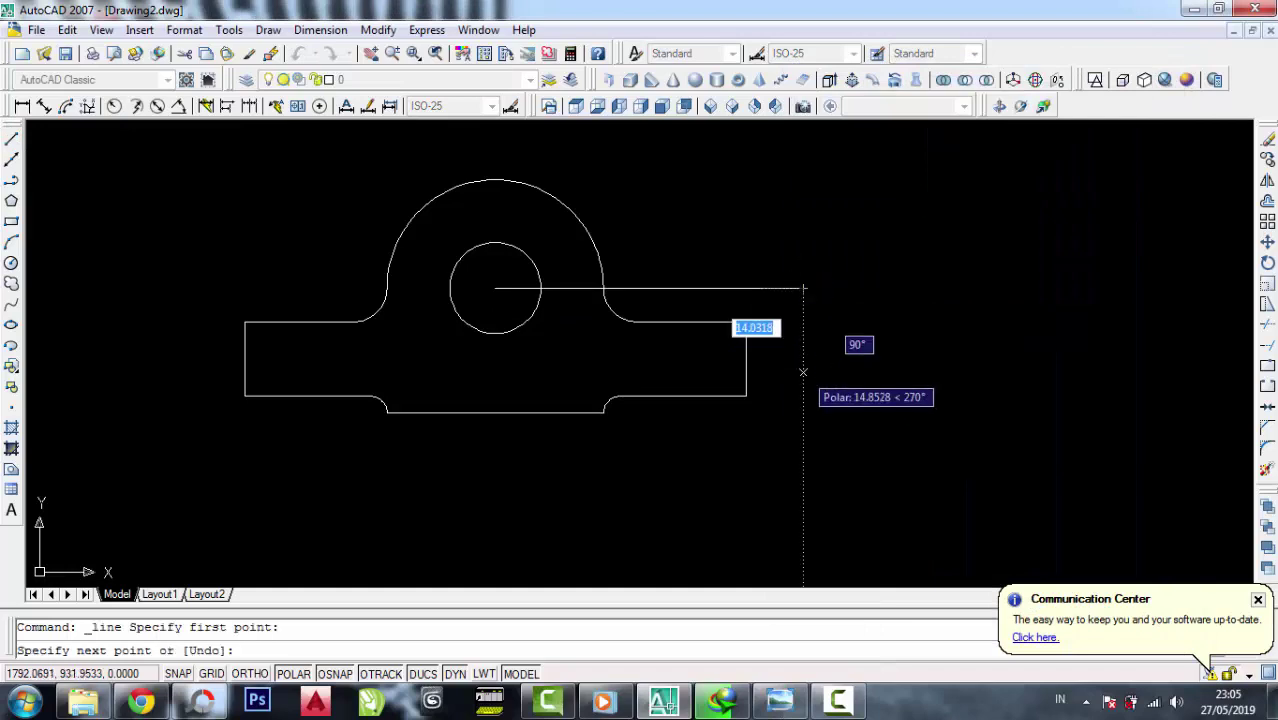
type("105")
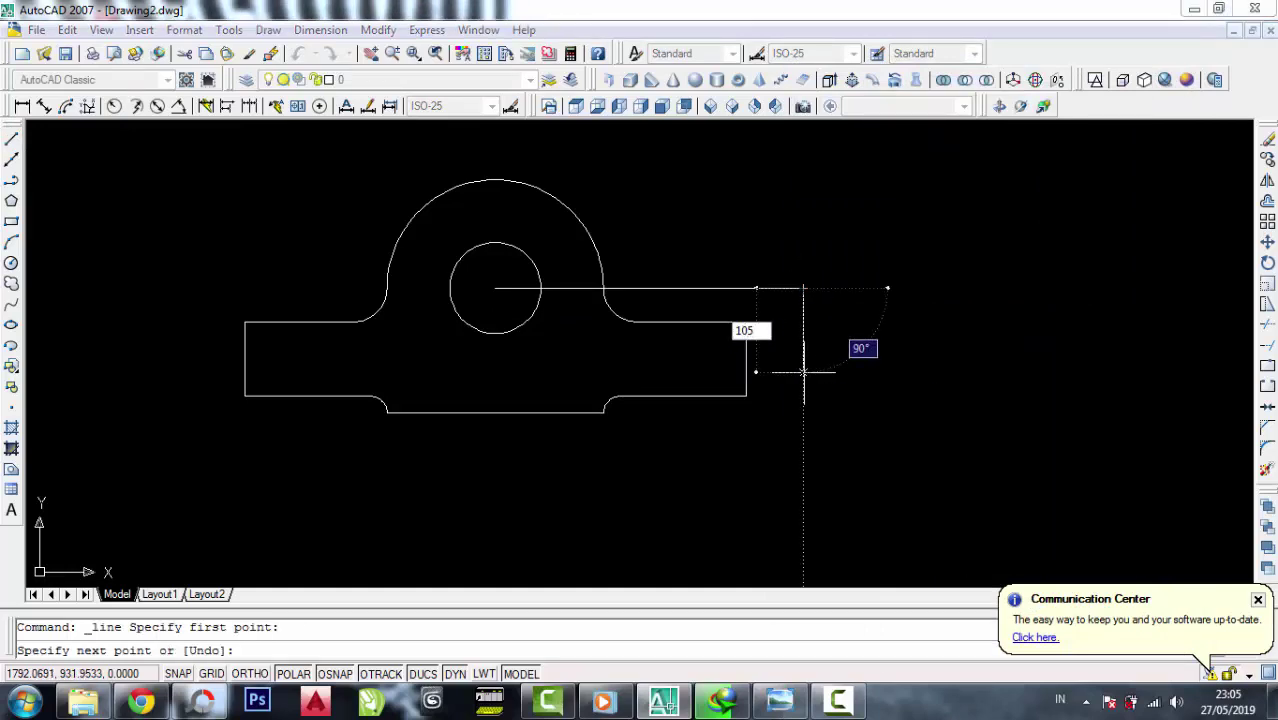
key("Return")
key("Return")
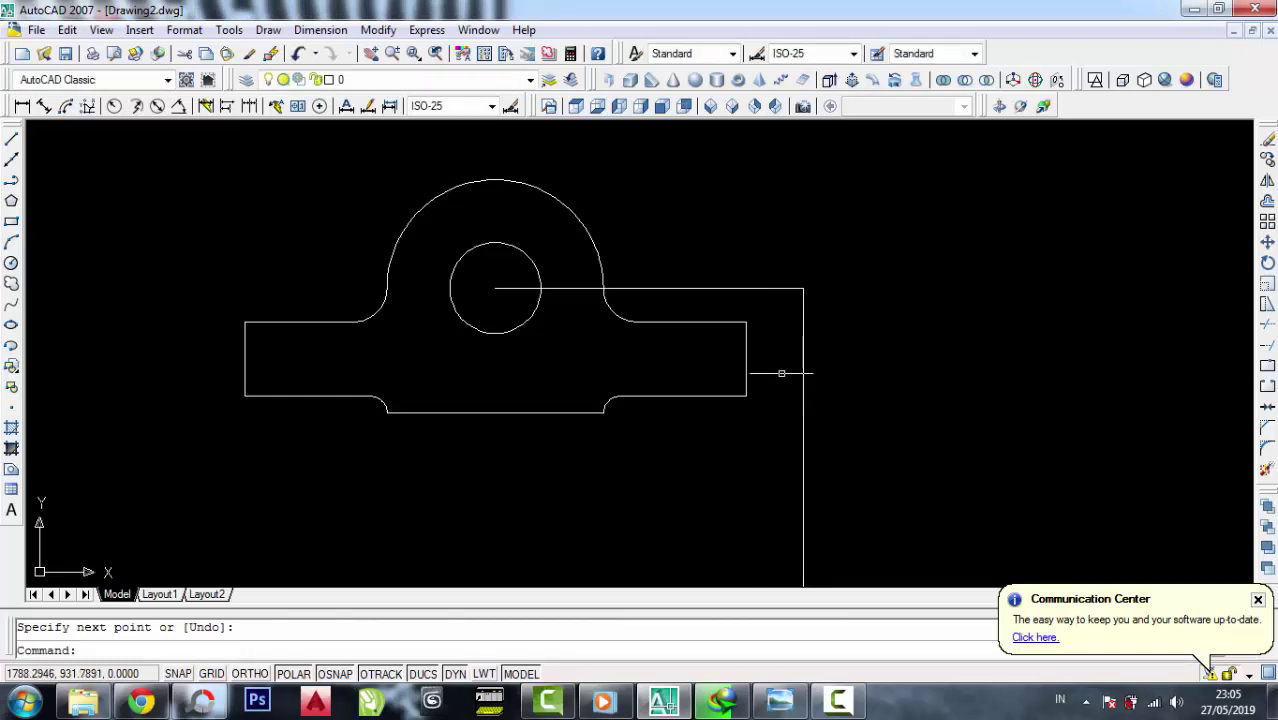
scroll(781, 373, "up", 2)
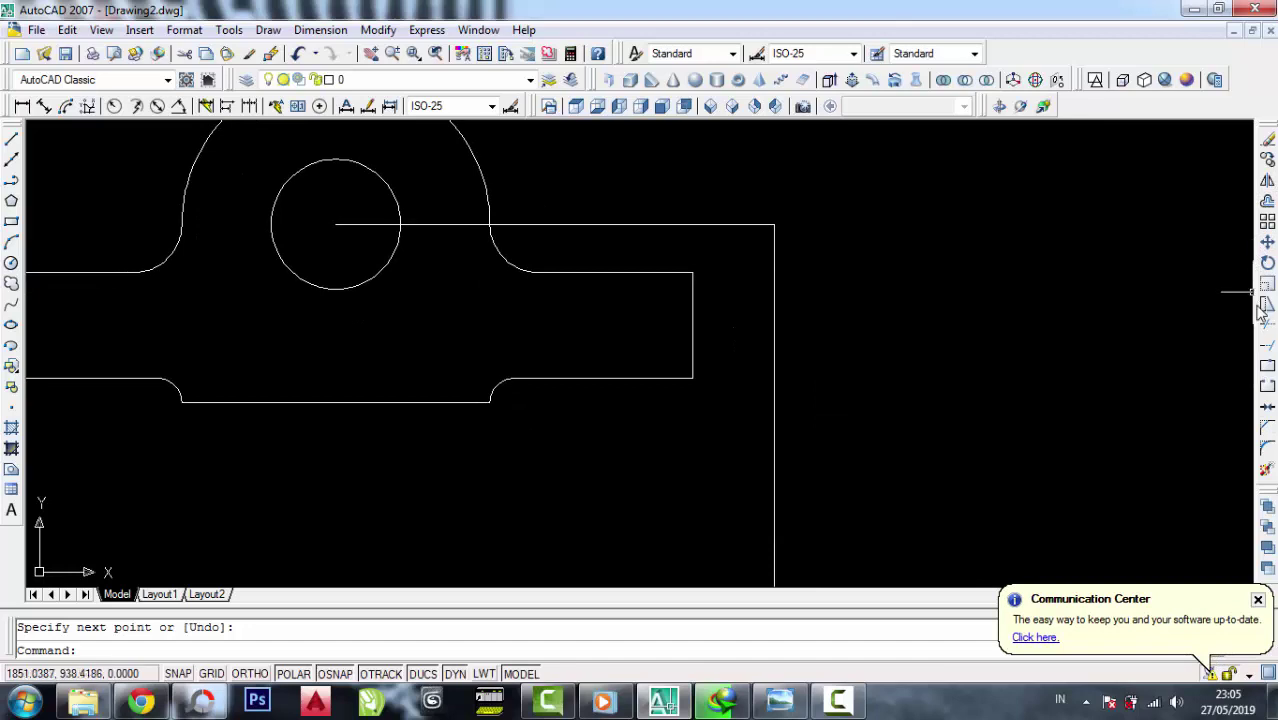
Move the long vertical line so it aligns with the plate's right edge
left_click(1267, 180)
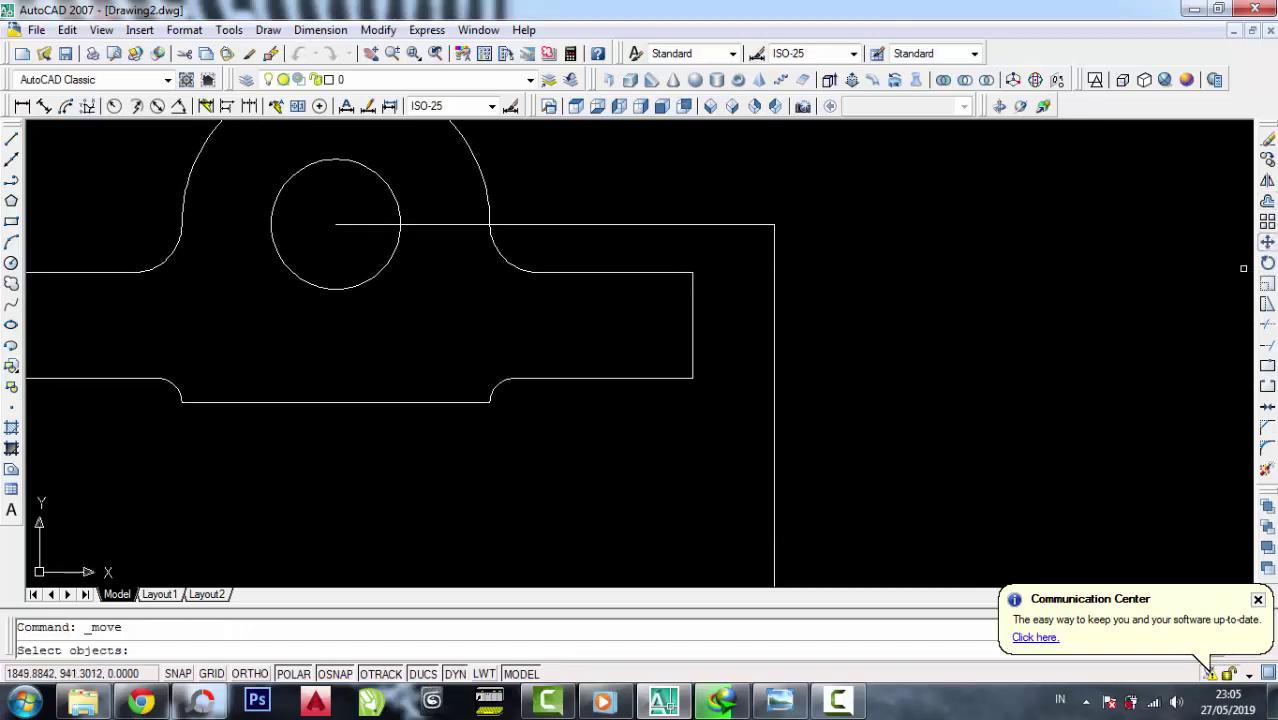
left_click(879, 394)
left_click(760, 398)
key("Return")
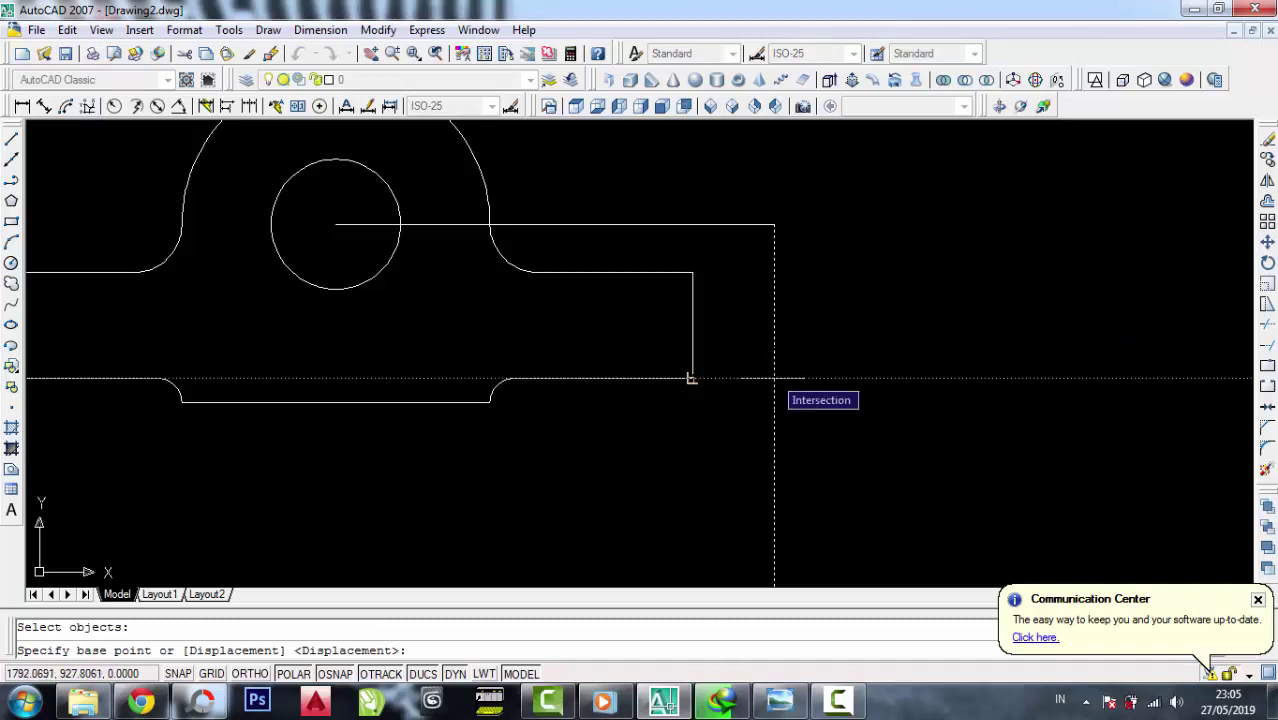
left_click(691, 378)
left_click(693, 377)
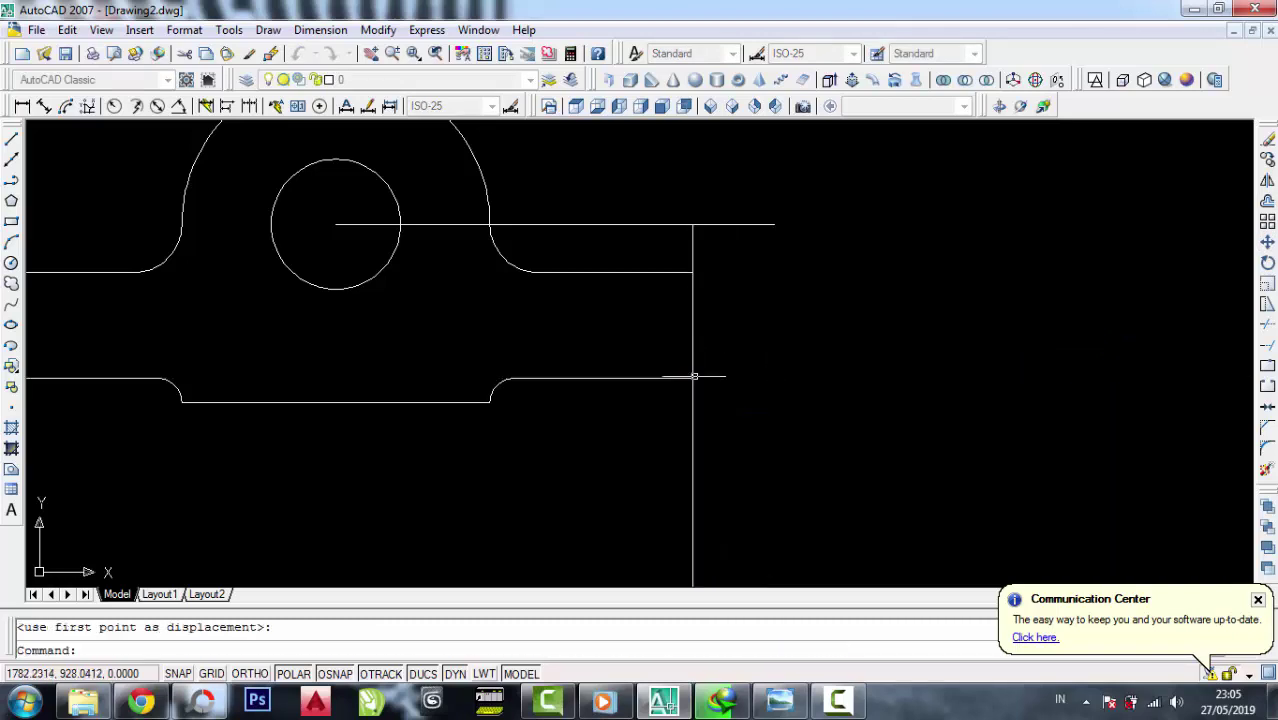
Trim the vertical line above the plate's lower edge and centre the boss profile in view
left_click(1266, 346)
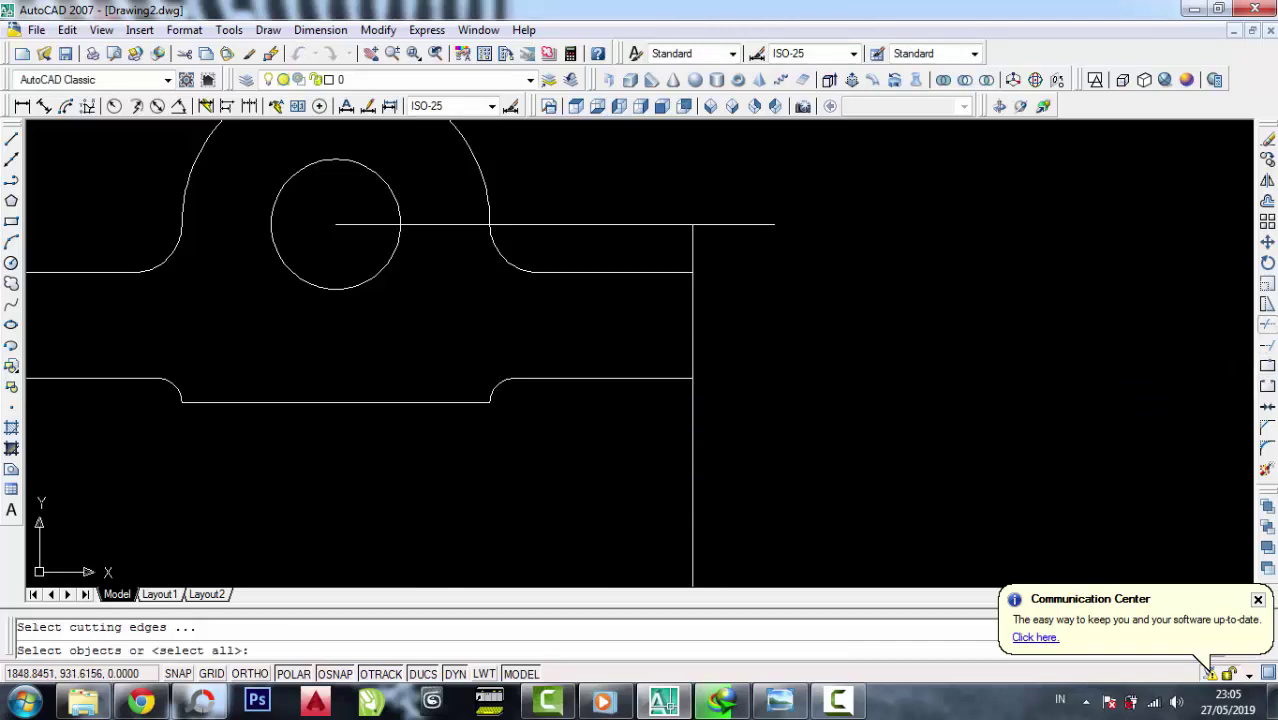
left_click(643, 379)
key("Return")
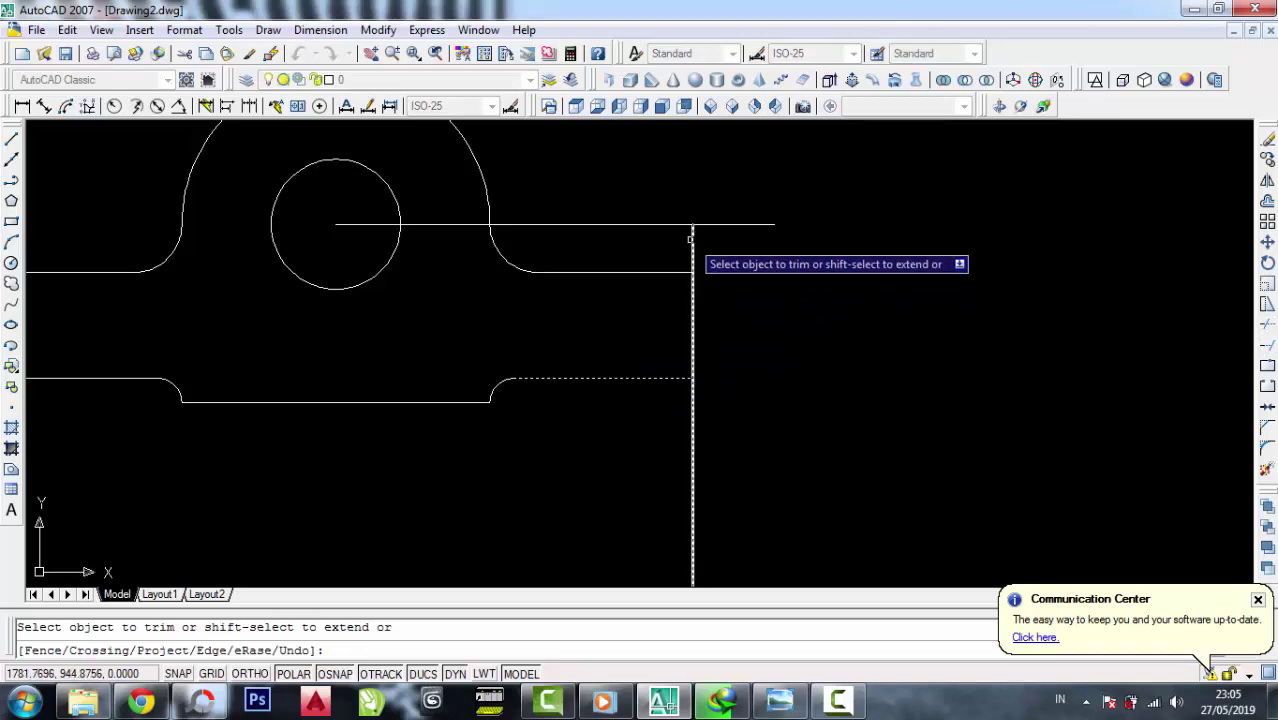
left_click(693, 240)
right_click(748, 326)
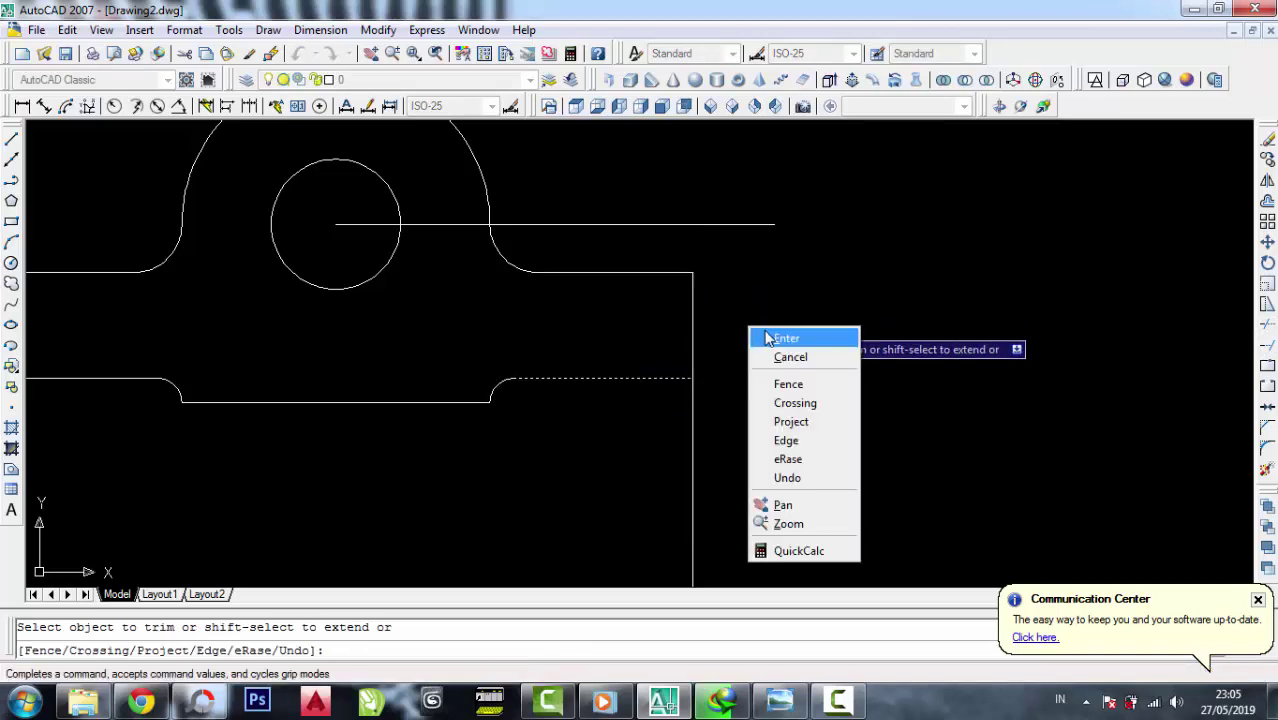
left_click(775, 334)
scroll(758, 302, "down", 3)
middle_click_drag(750, 364, 784, 284)
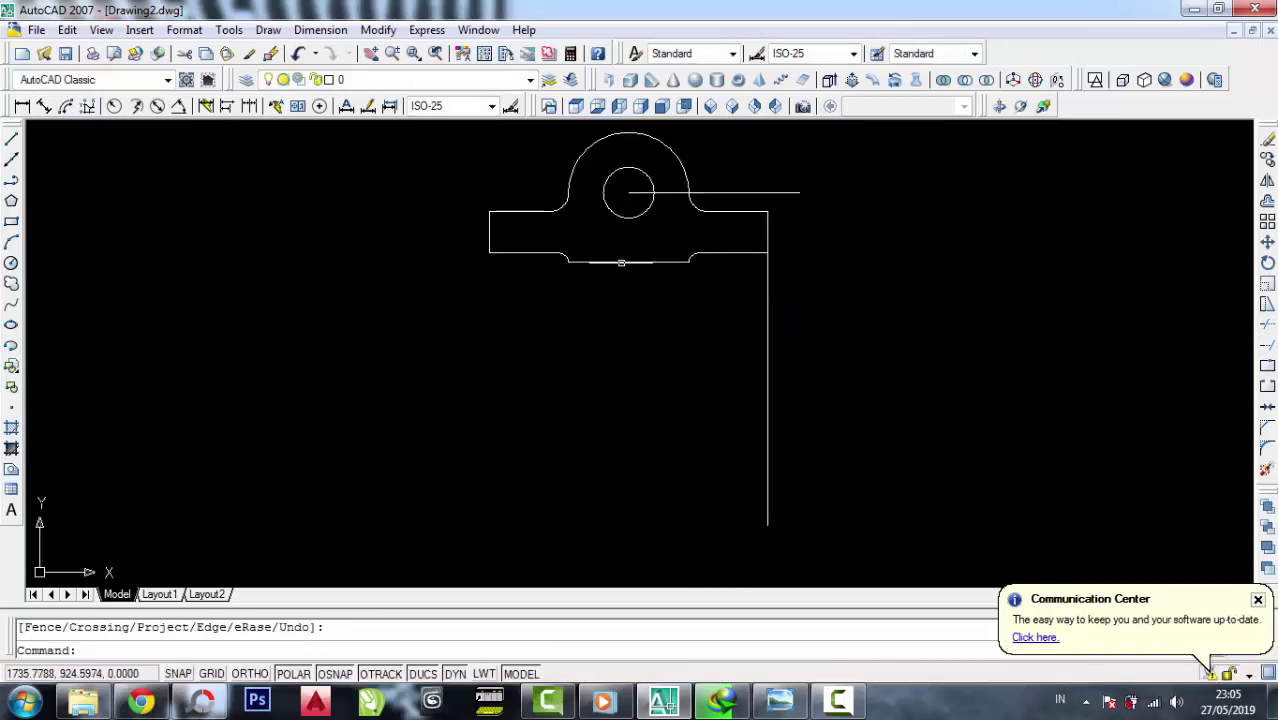
Mirror the vertical line about a vertical axis through the boss centre, keeping the original
left_click(1267, 180)
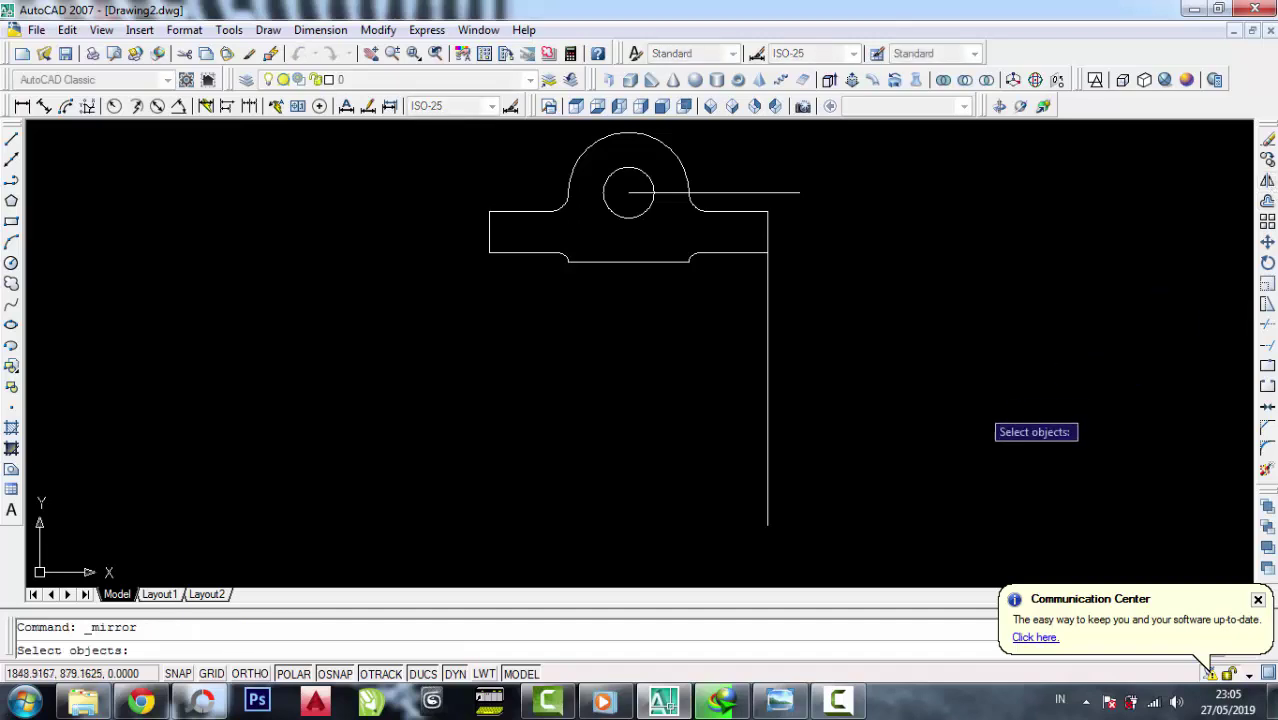
left_click(940, 448)
left_click(742, 380)
key("Return")
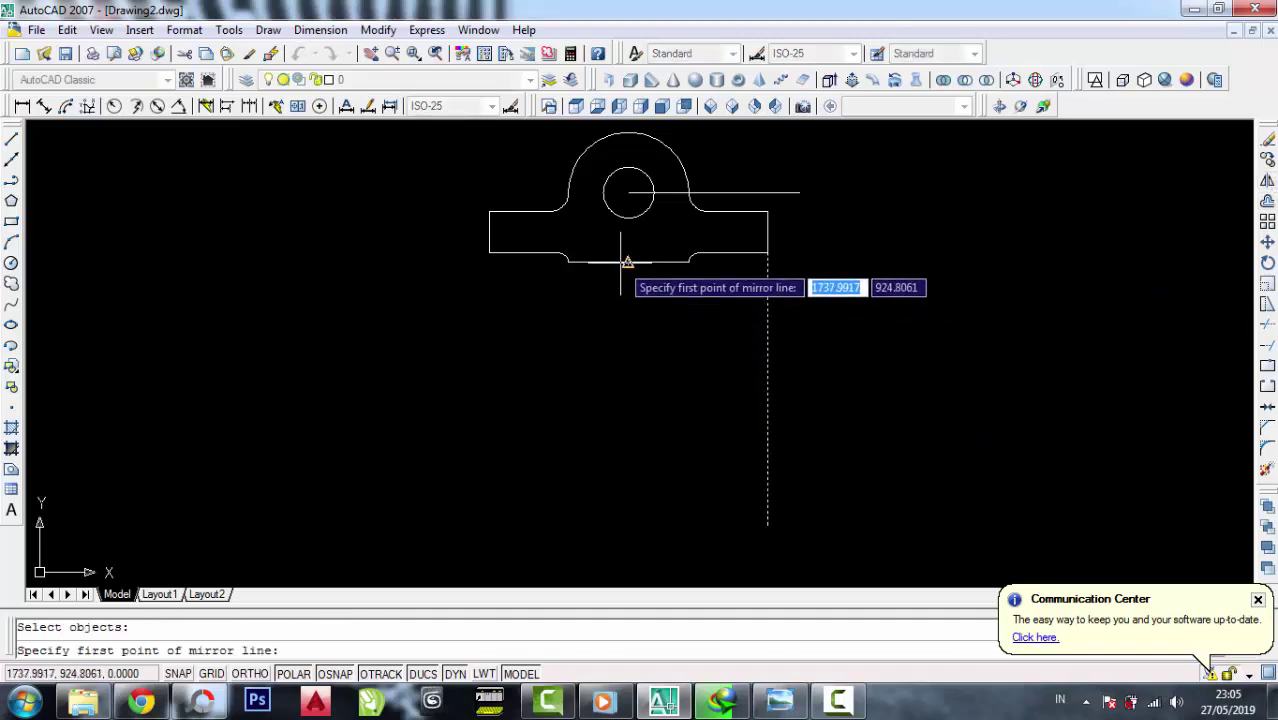
left_click(628, 262)
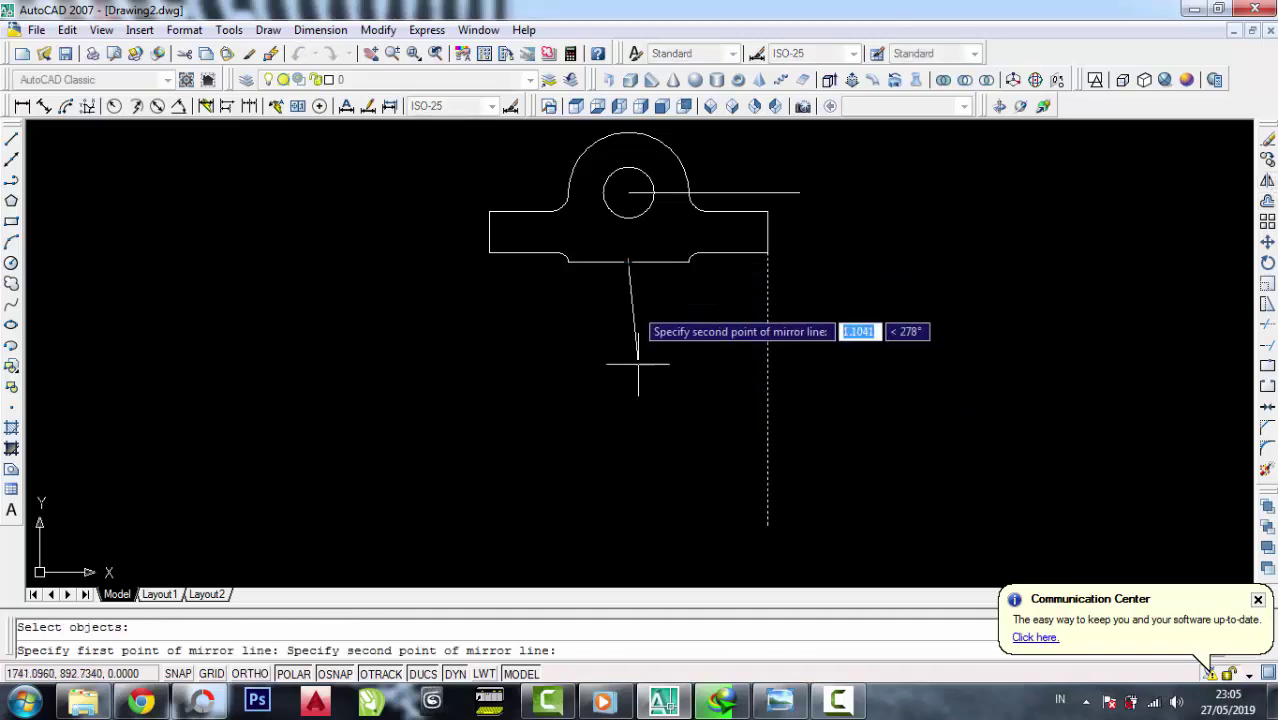
left_click(624, 522)
right_click(629, 366)
left_click(661, 381)
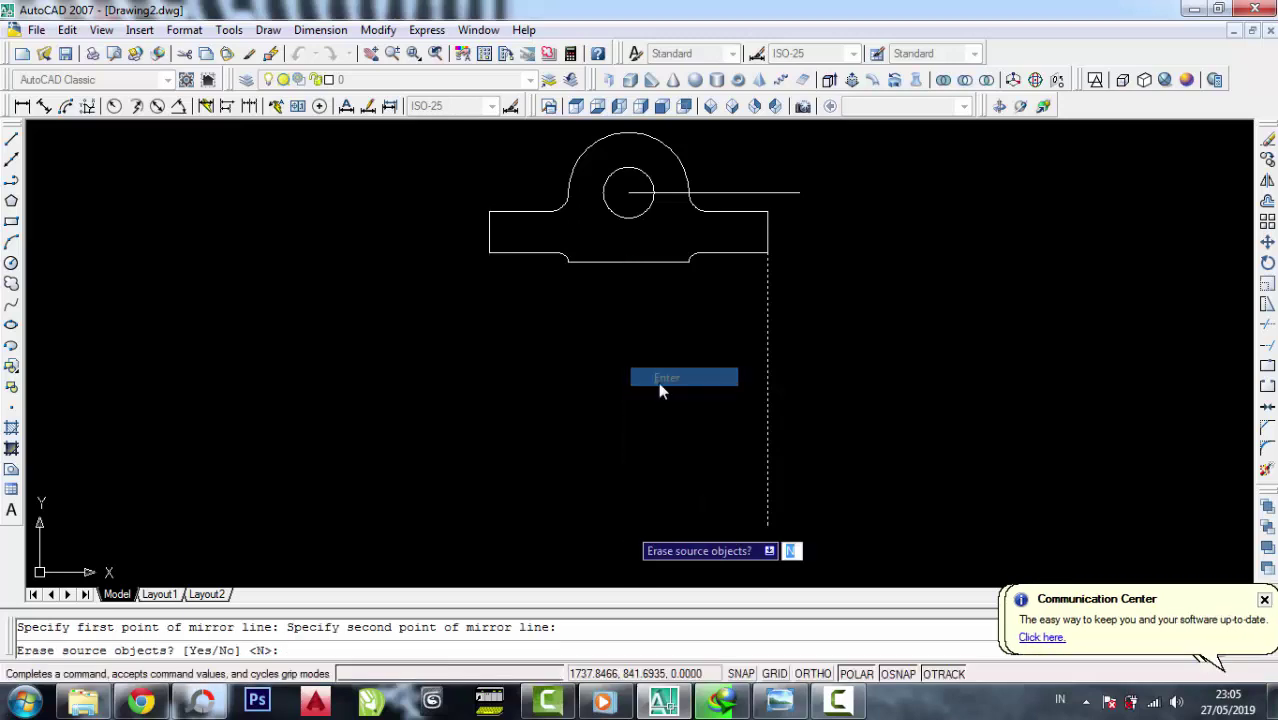
Select both vertical lines with a window to move them
left_click(1267, 243)
left_click(920, 438)
left_click(430, 390)
Move the two vertical lines to the right of the boss profile
right_click(409, 385)
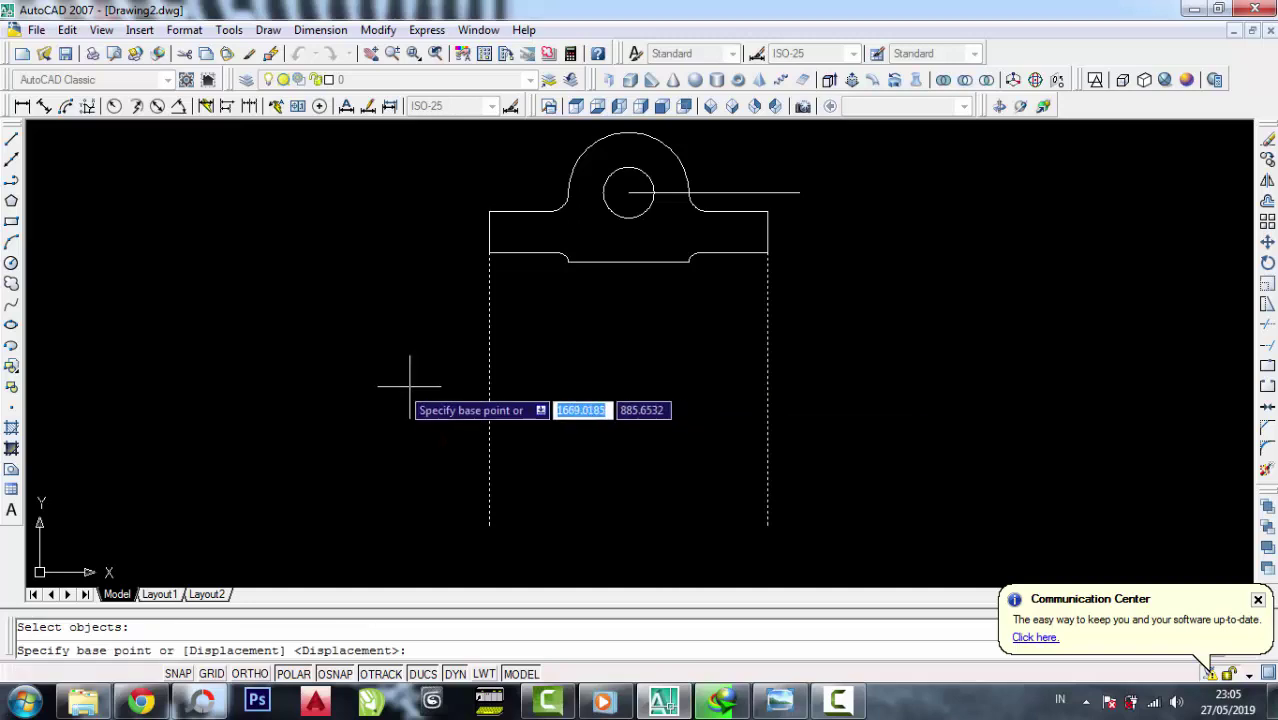
left_click(409, 385)
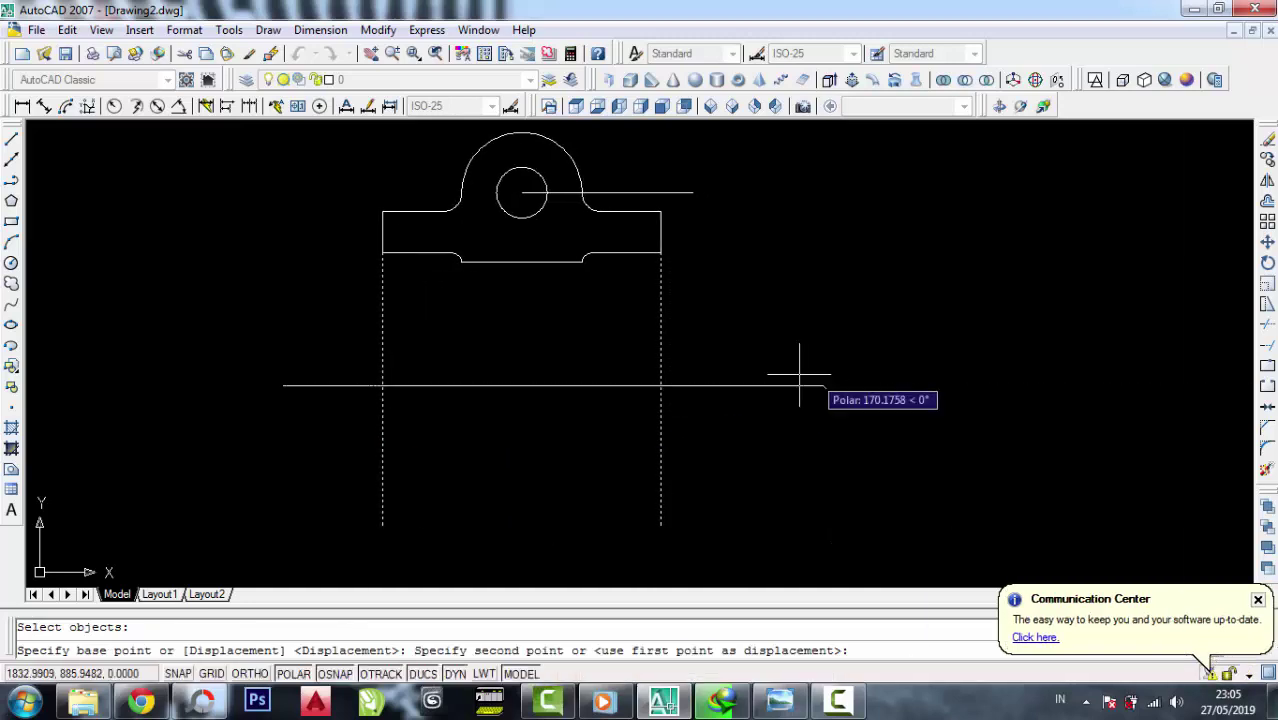
left_click(756, 362)
middle_click_drag(756, 362, 569, 333)
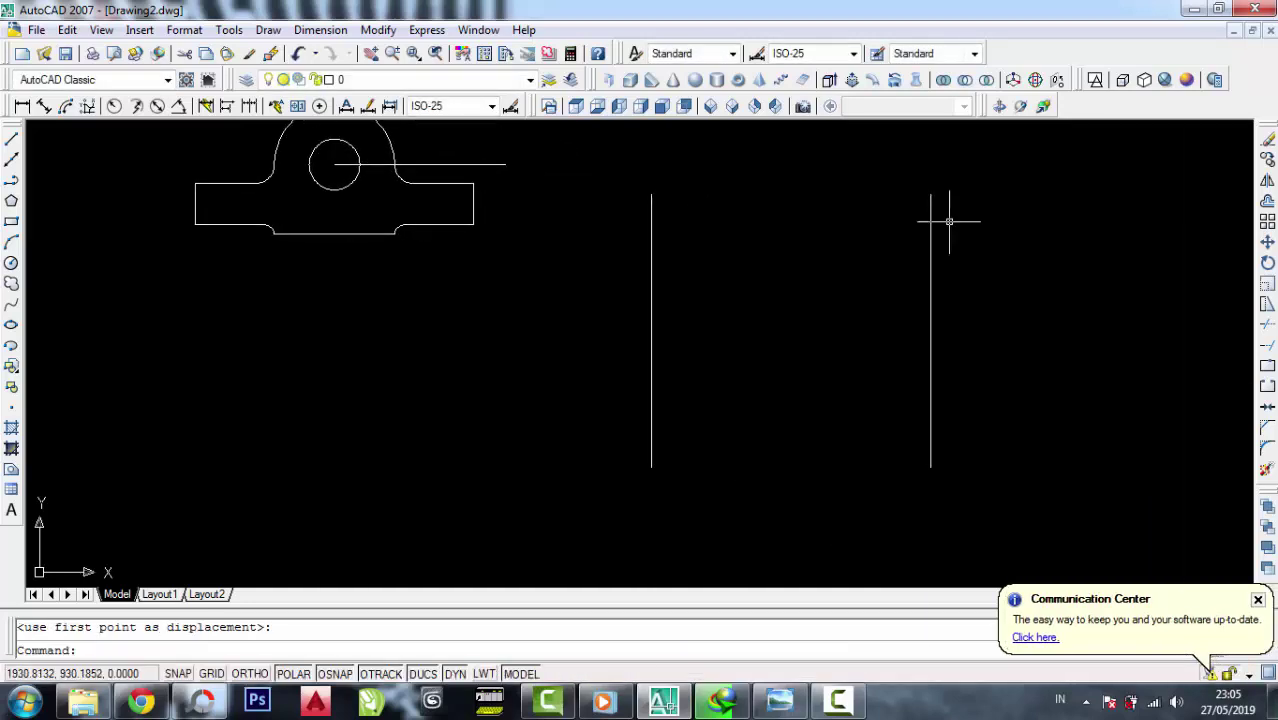
Join the vertical lines' top ends and bottom ends with horizontal lines, closing the rectangle
left_click(12, 140)
left_click(652, 195)
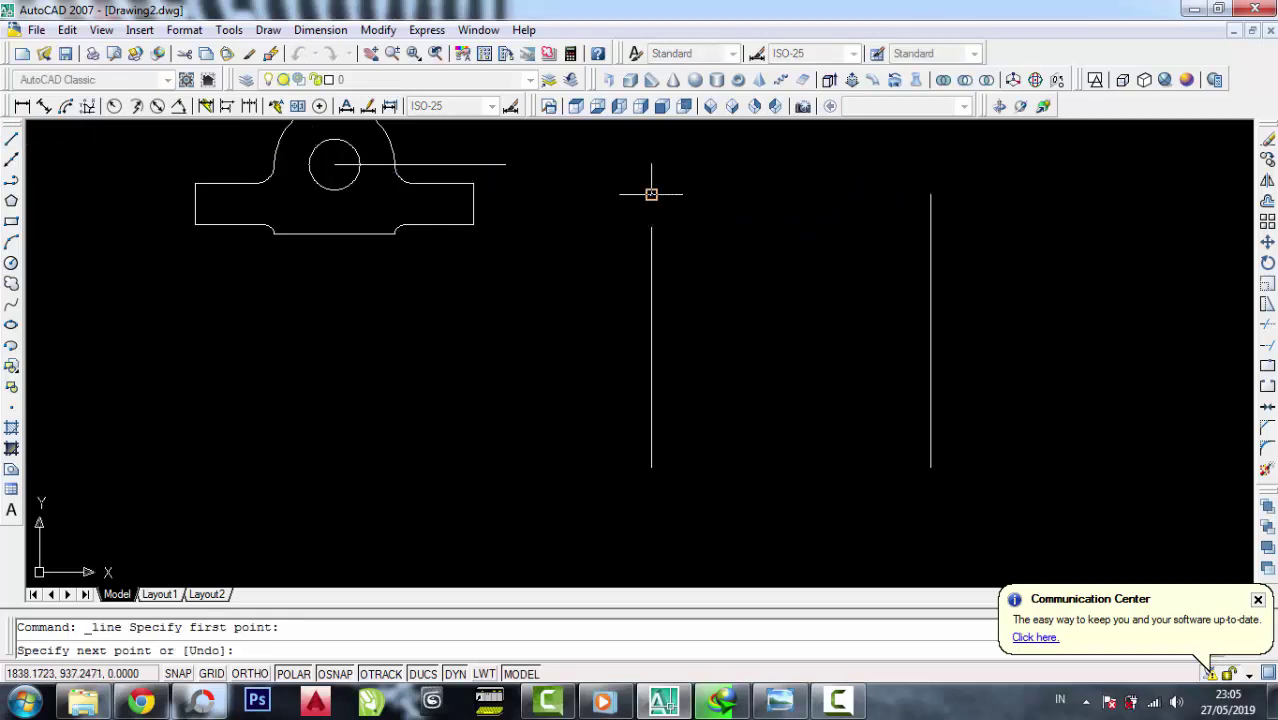
left_click(930, 195)
right_click(930, 196)
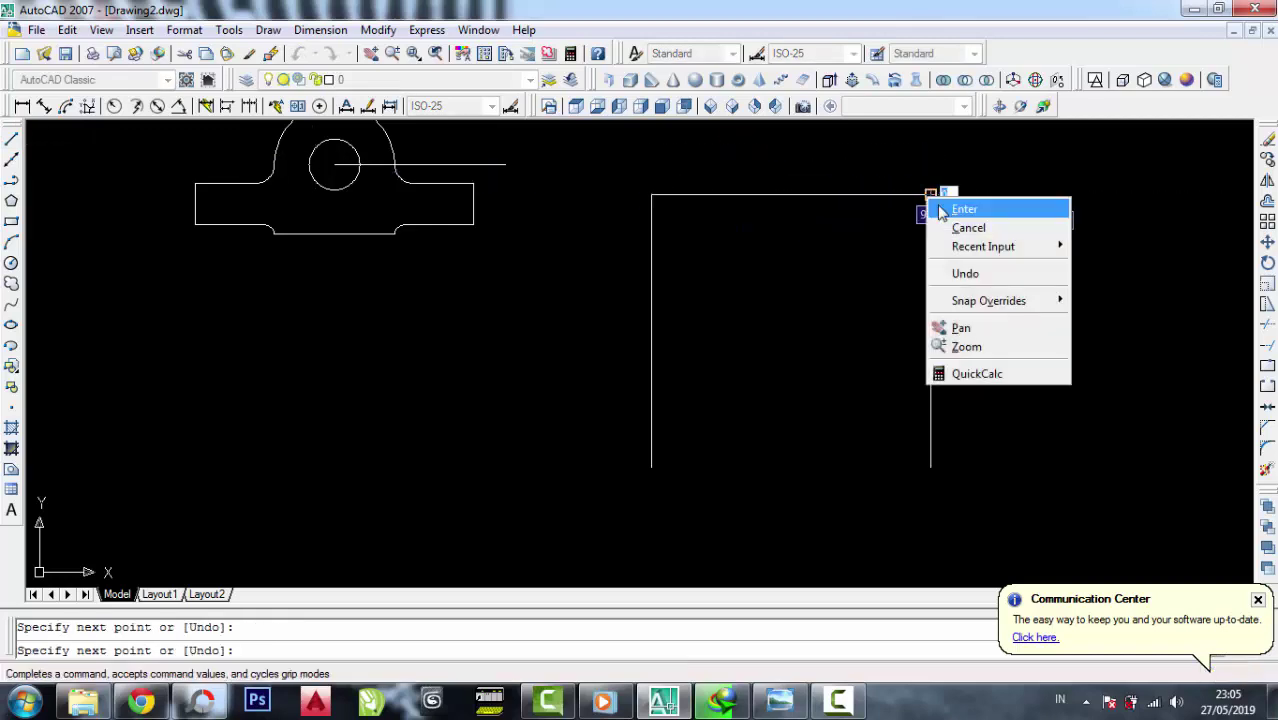
key("Return")
left_click(12, 140)
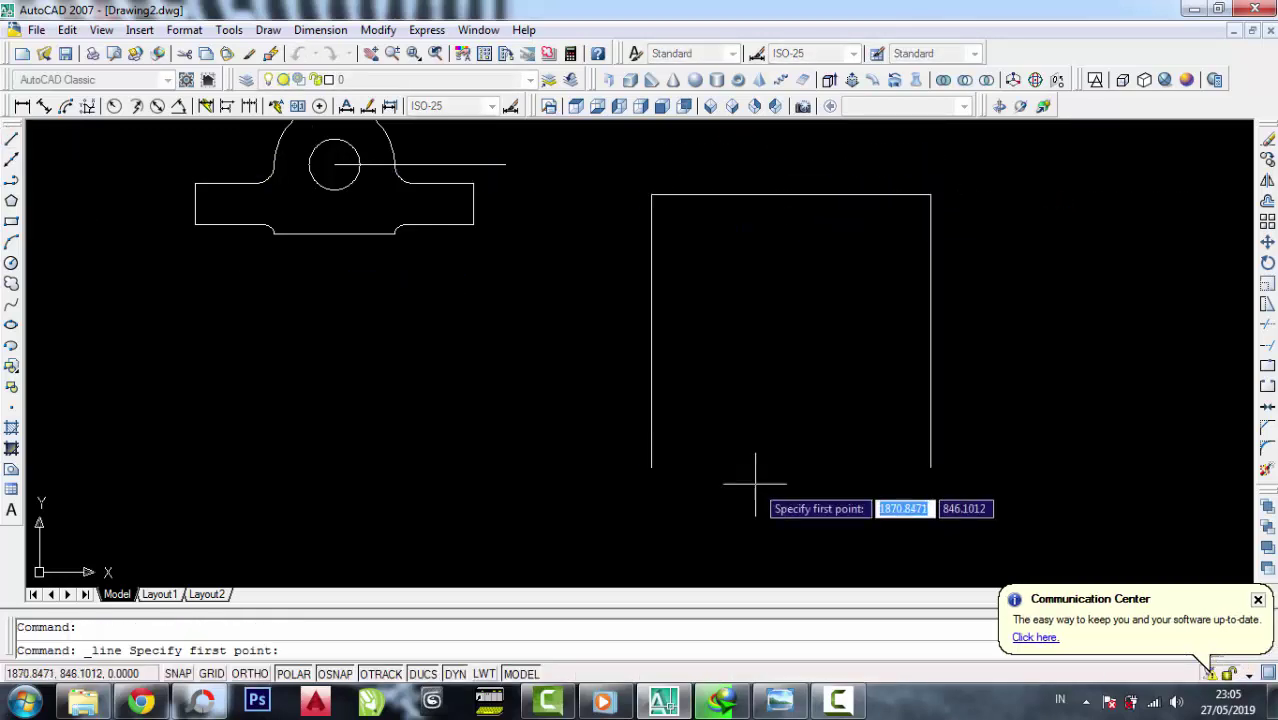
left_click(652, 466)
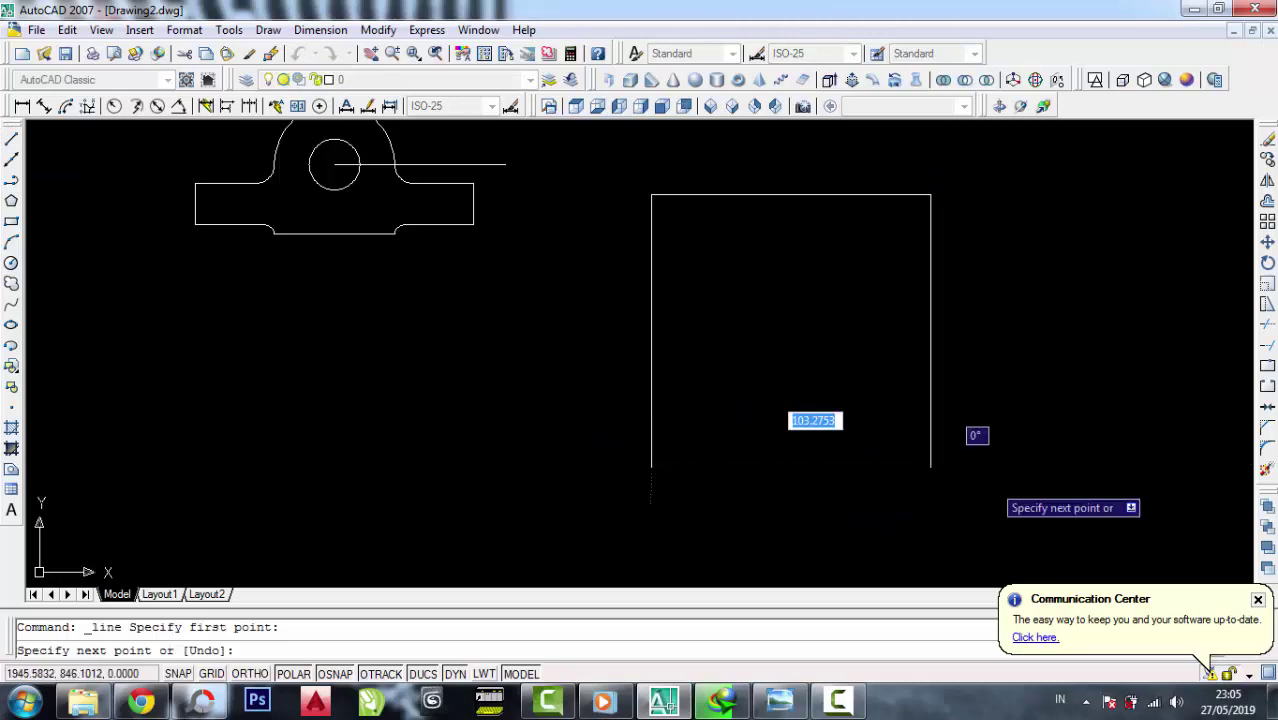
left_click(930, 466)
right_click(930, 467)
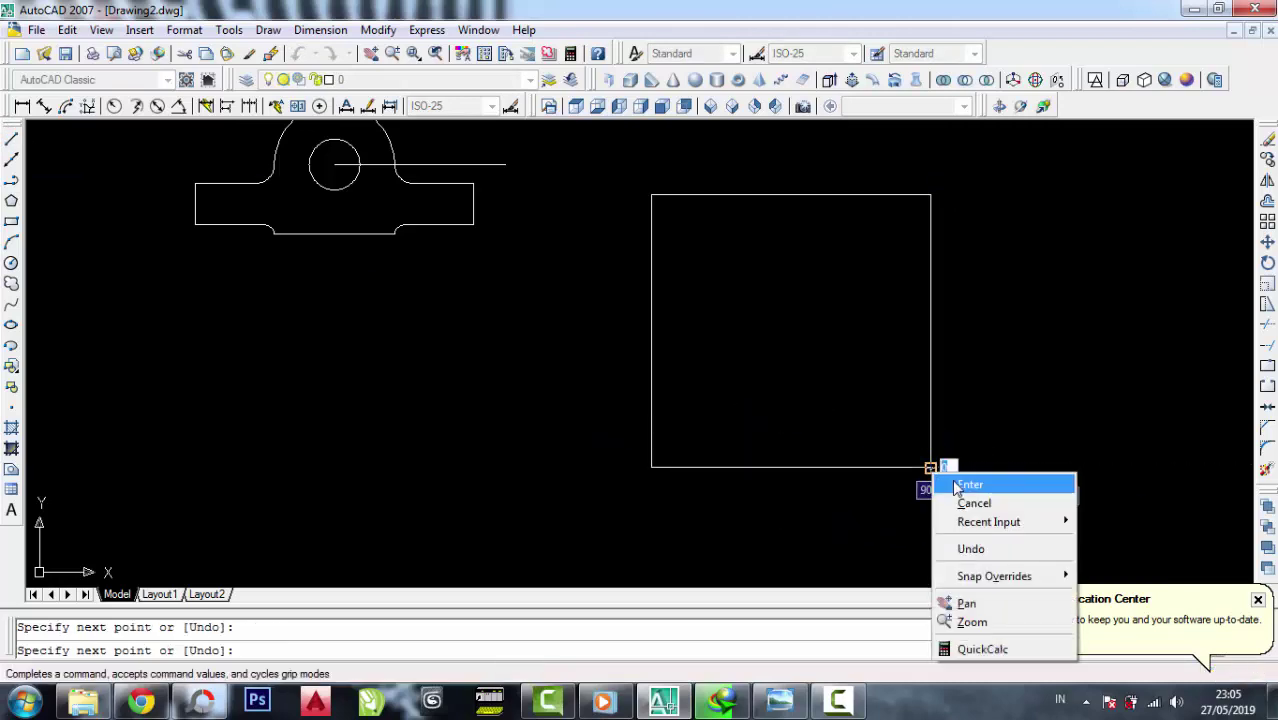
key("Escape")
key("Escape")
left_click(780, 700)
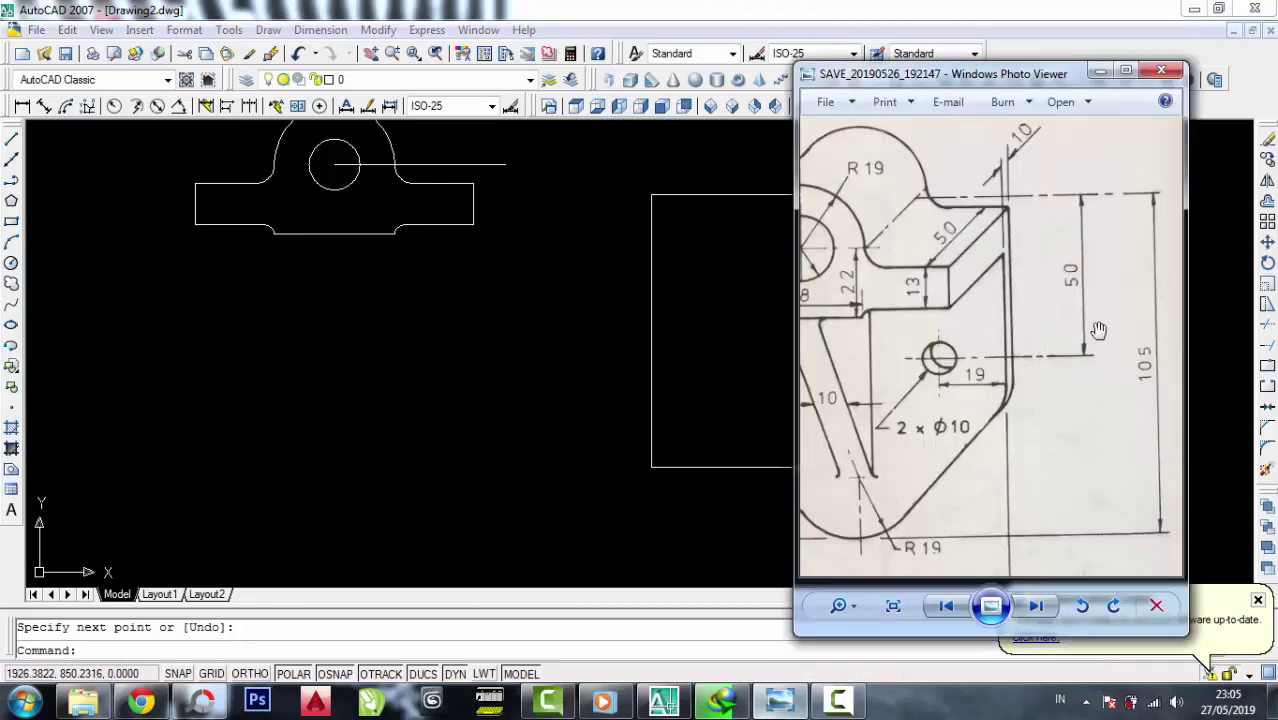
scroll(990, 355, "down", 3)
scroll(918, 518, "up", 3)
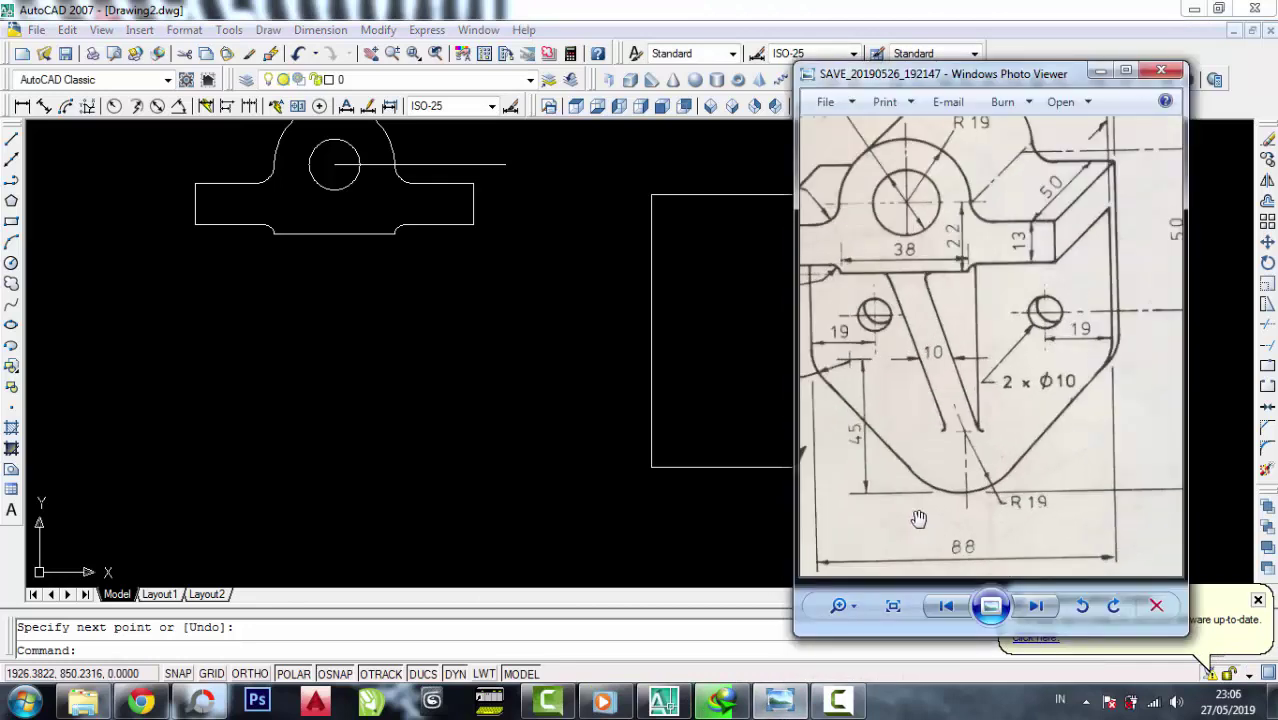
scroll(1103, 374, "down", 3)
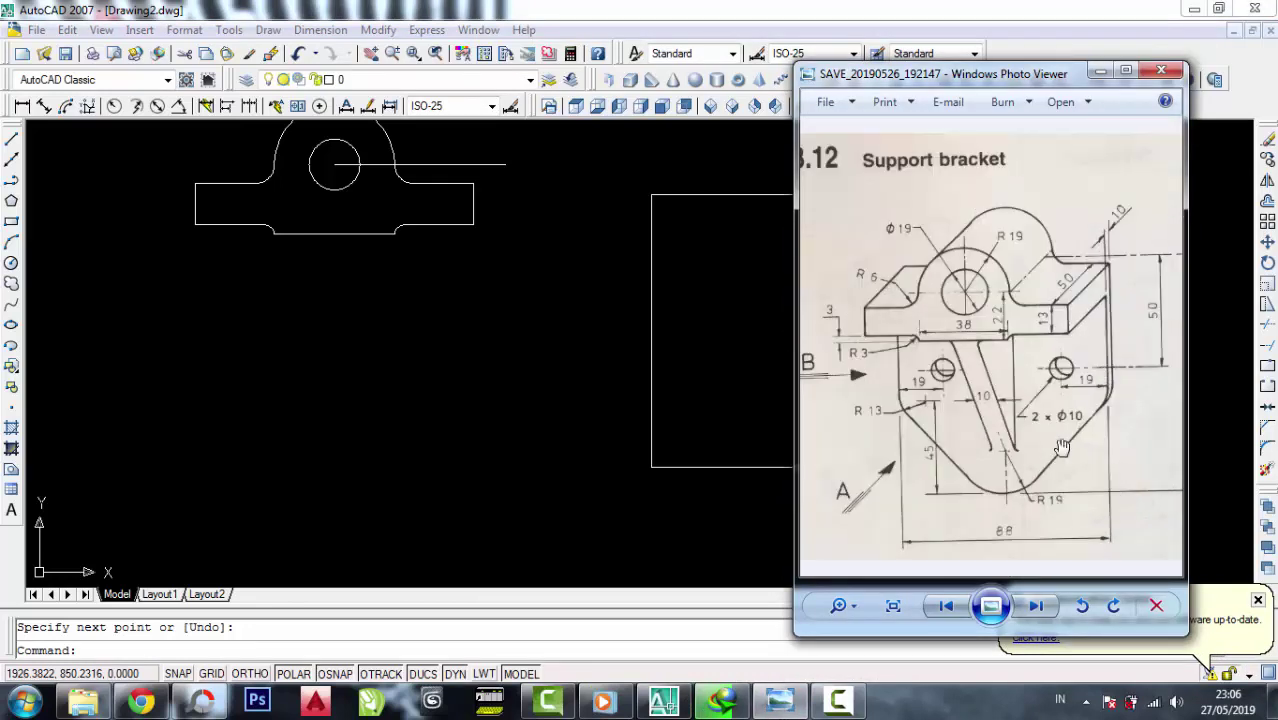
scroll(1025, 508, "up", 3)
scroll(1013, 350, "down", 1)
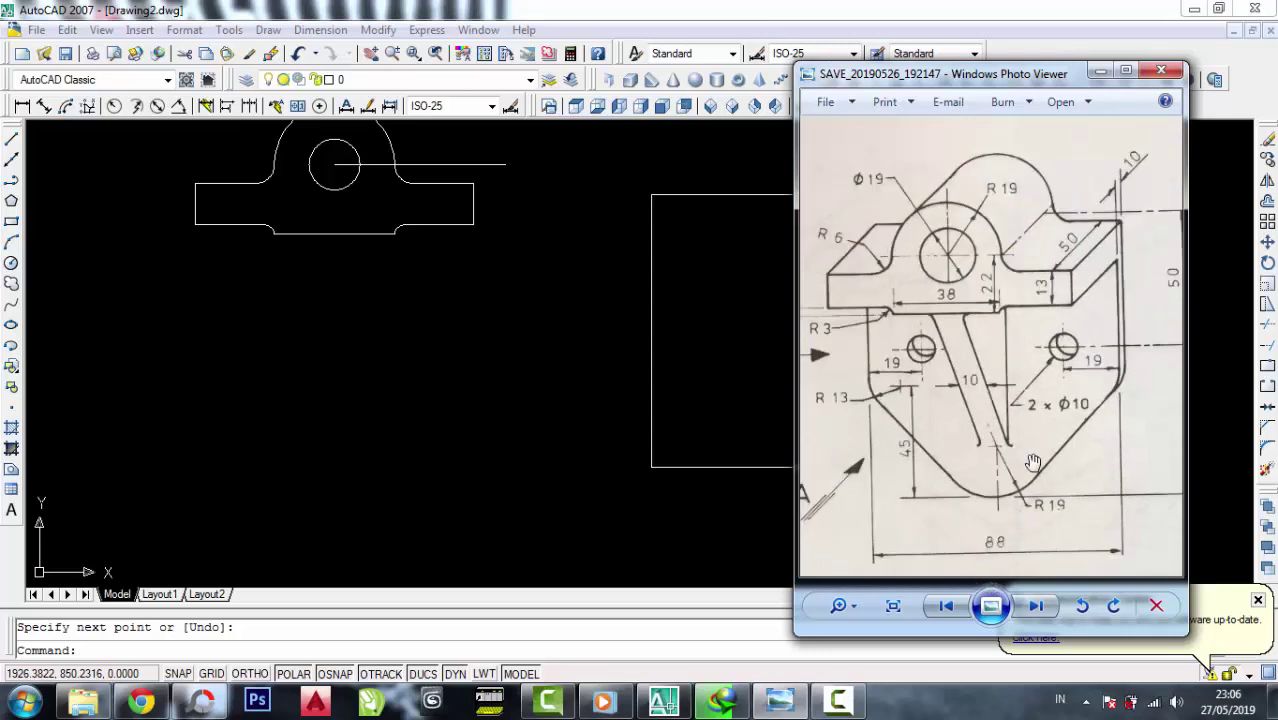
scroll(1033, 462, "up", 2)
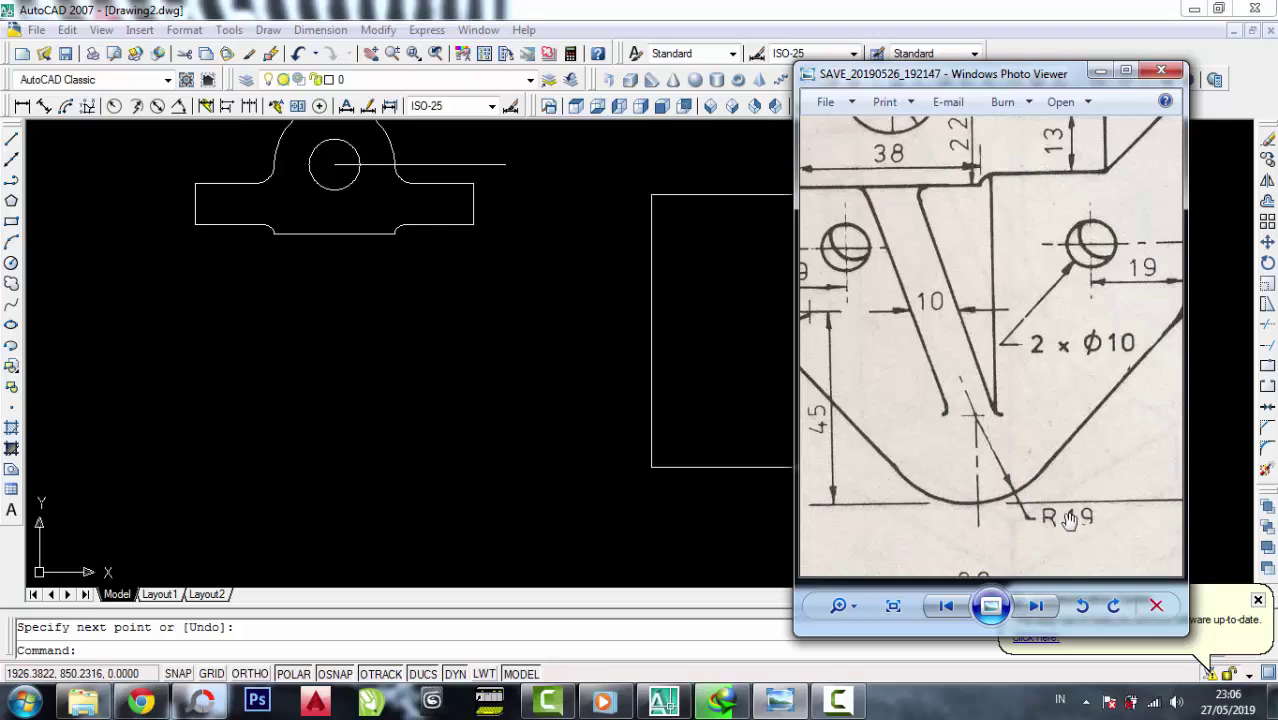
Draw a radius-19 circle centred on the rectangle's bottom-edge midpoint
left_click(1098, 72)
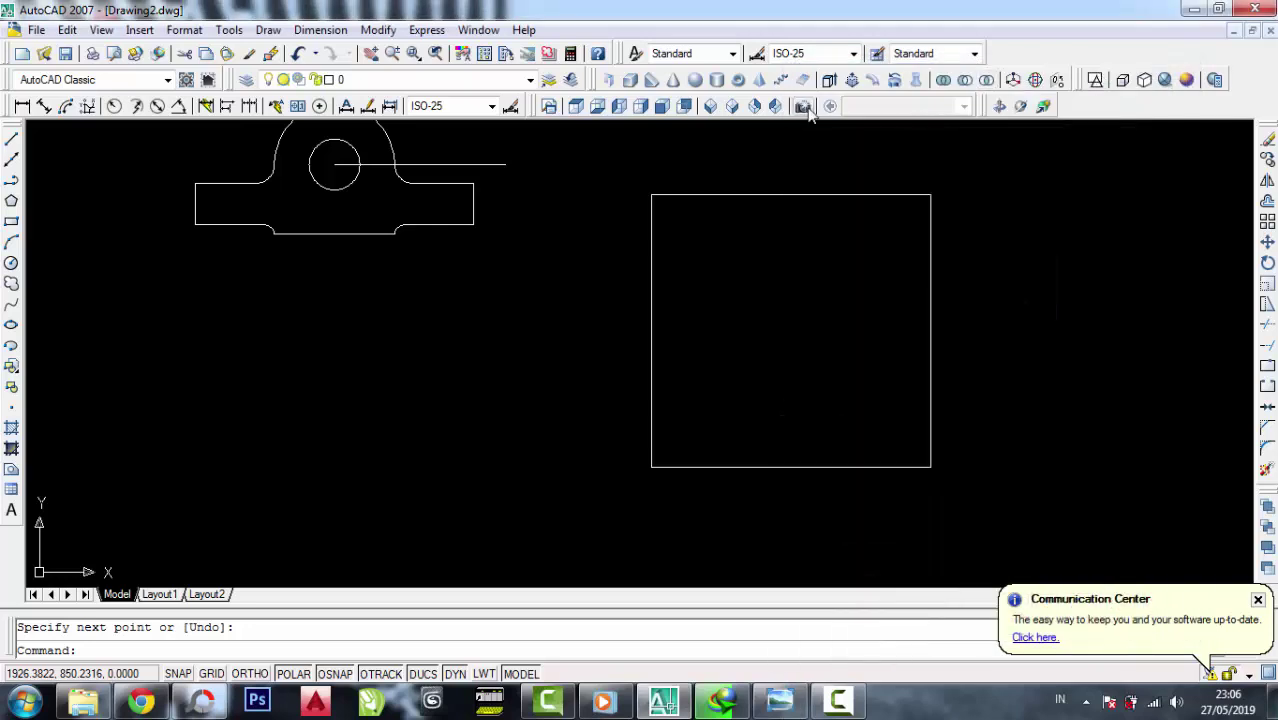
left_click(11, 262)
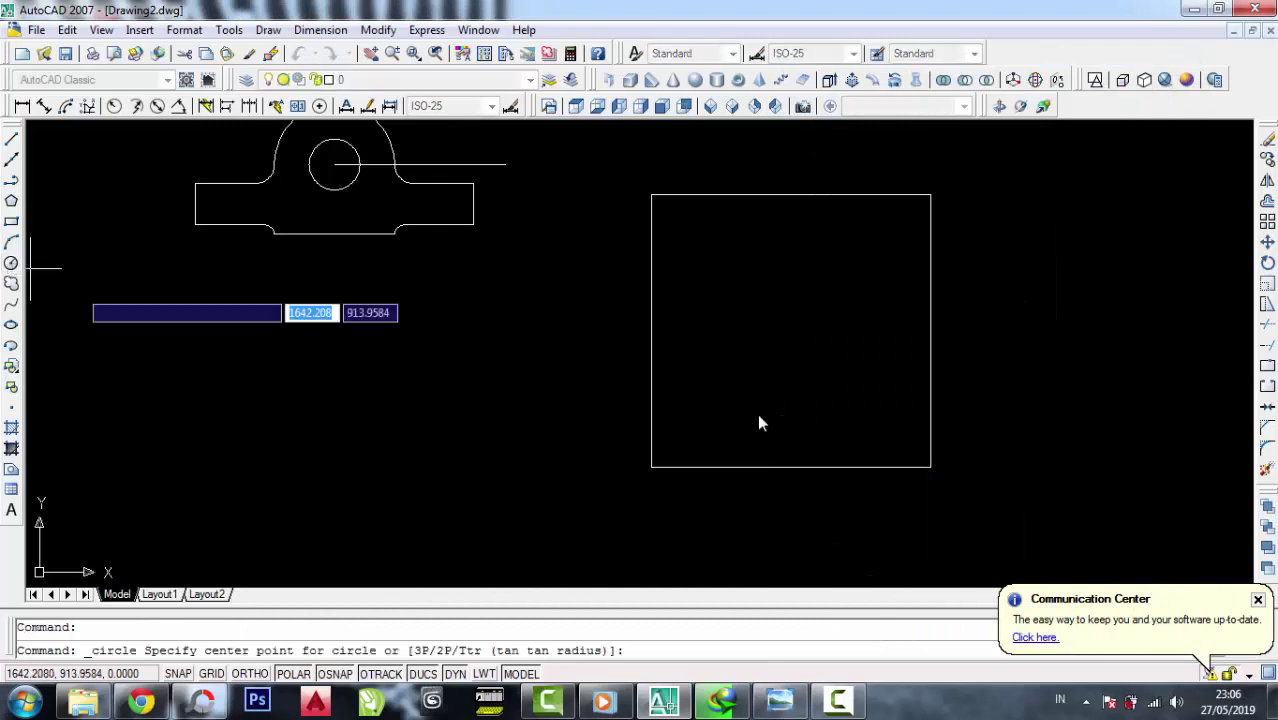
left_click(790, 466)
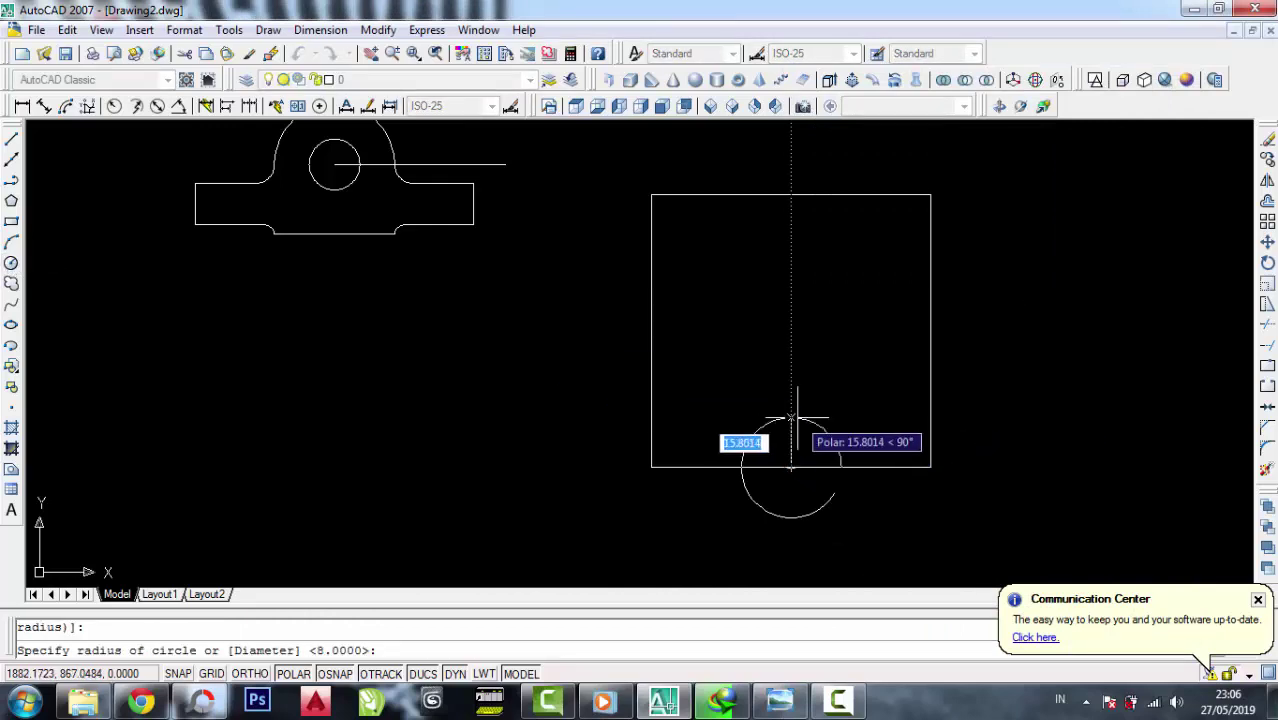
type("19")
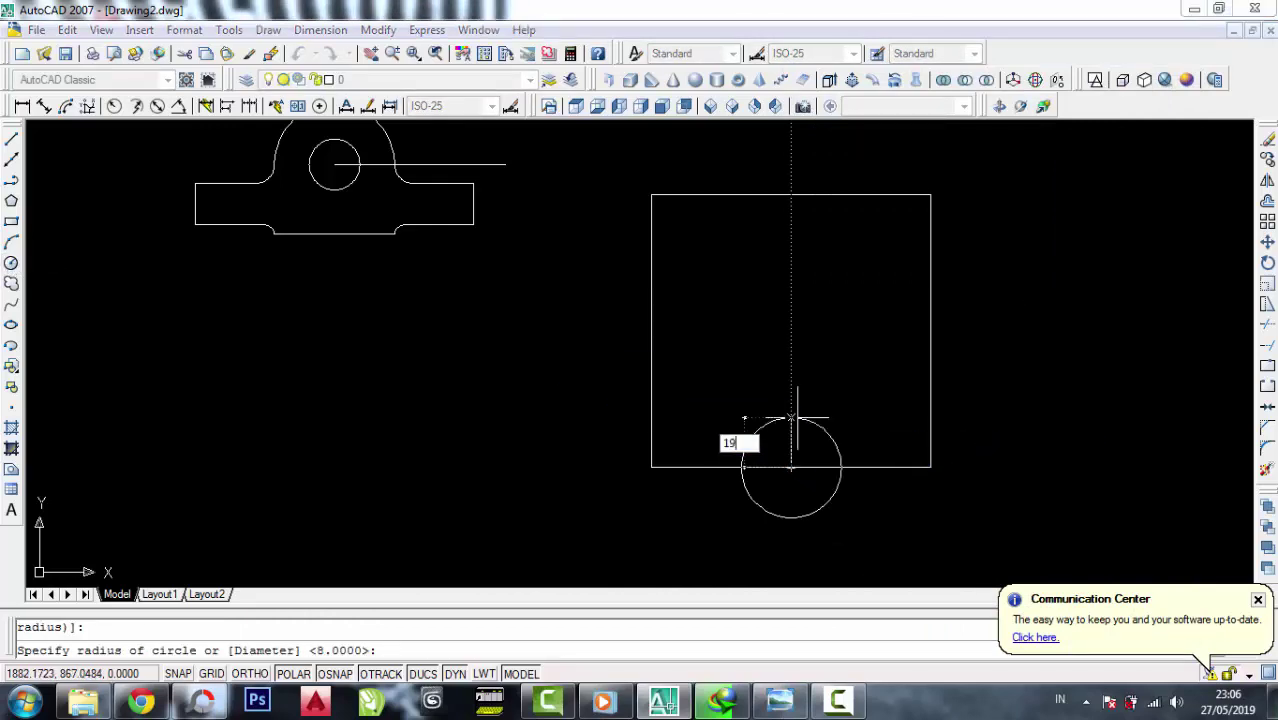
key("Return")
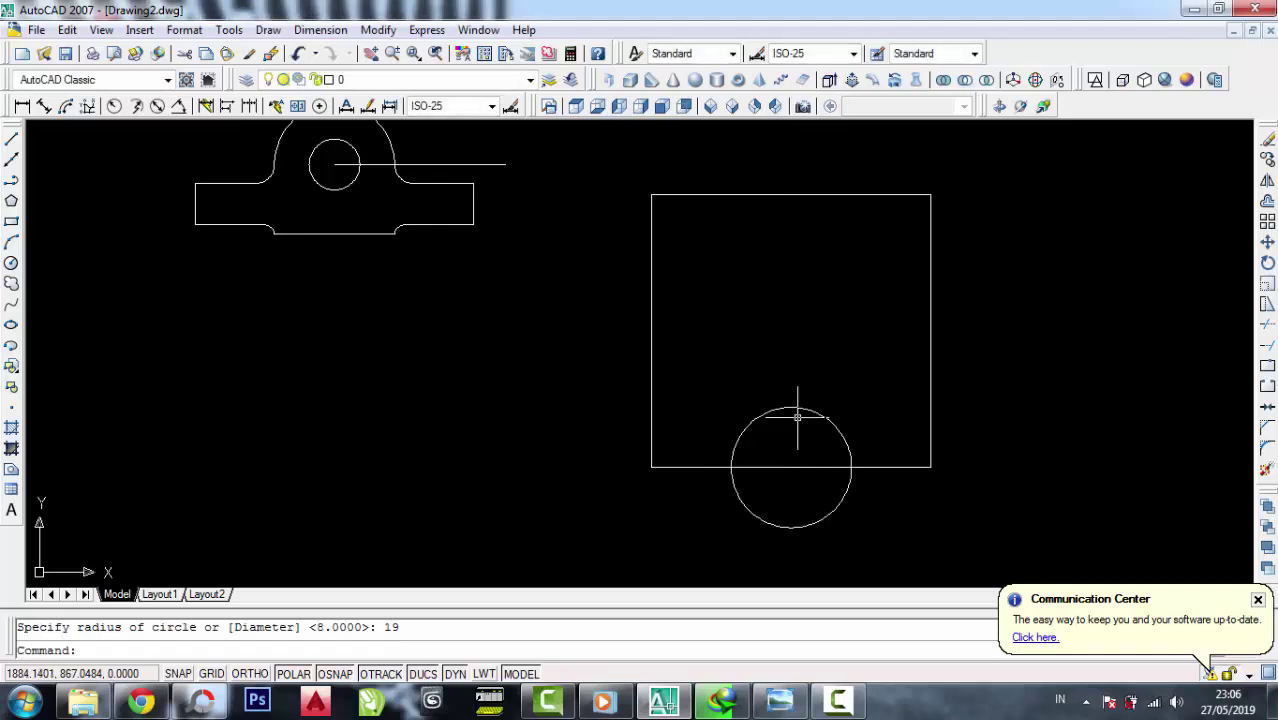
Move the circle up so its lowest point sits on the bottom-edge midpoint
left_click(1267, 245)
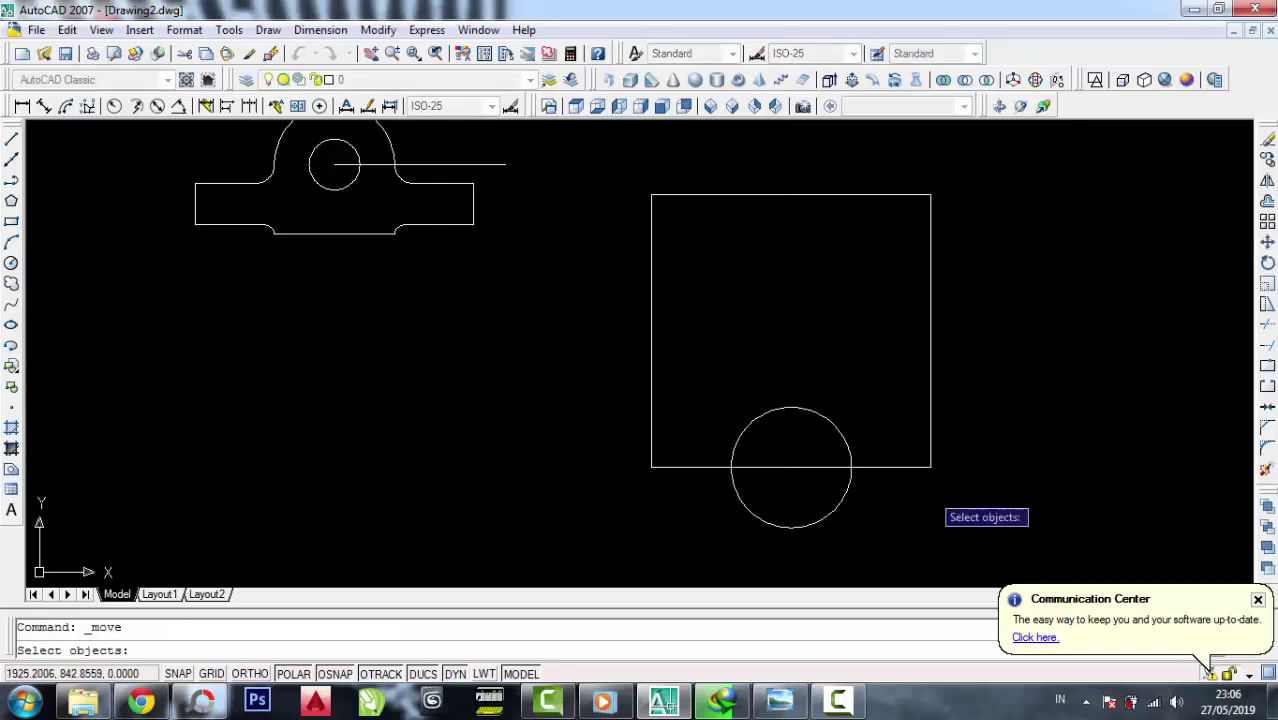
left_click(868, 527)
left_click(799, 514)
key("Return")
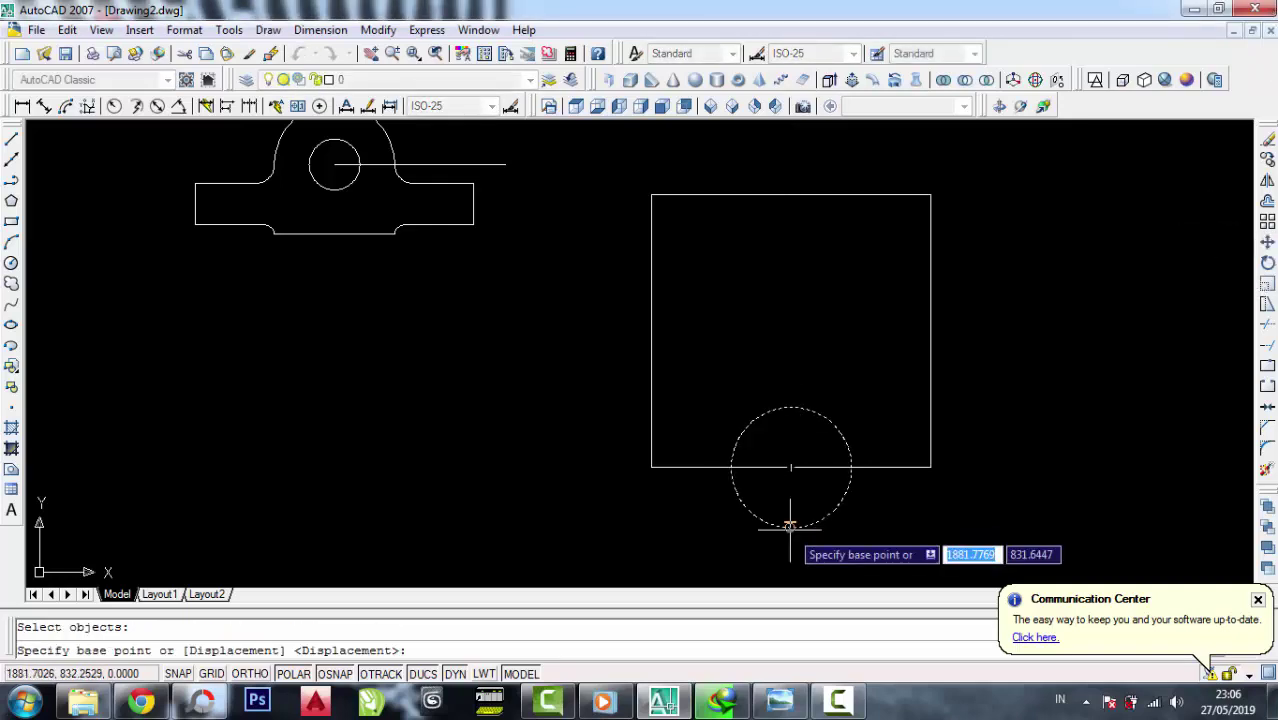
left_click(791, 527)
left_click(791, 467)
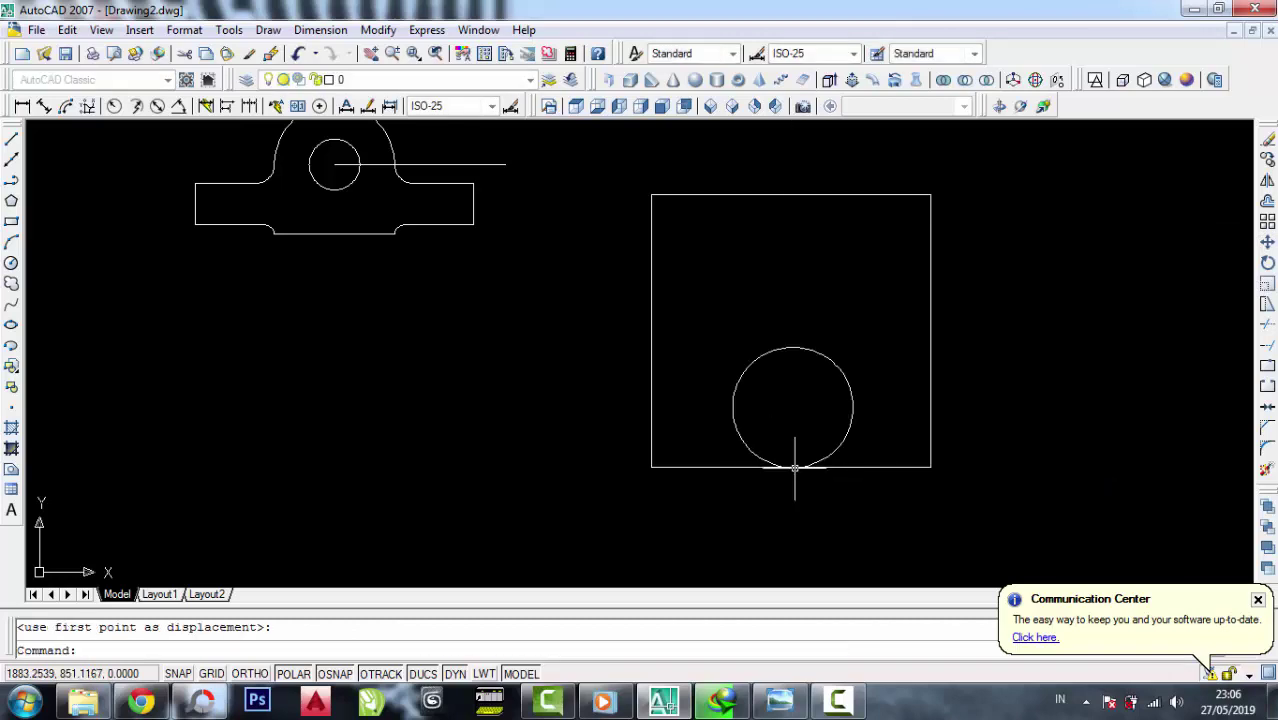
Review the support bracket reference photo, zooming in and out, then minimize it
left_click(780, 705)
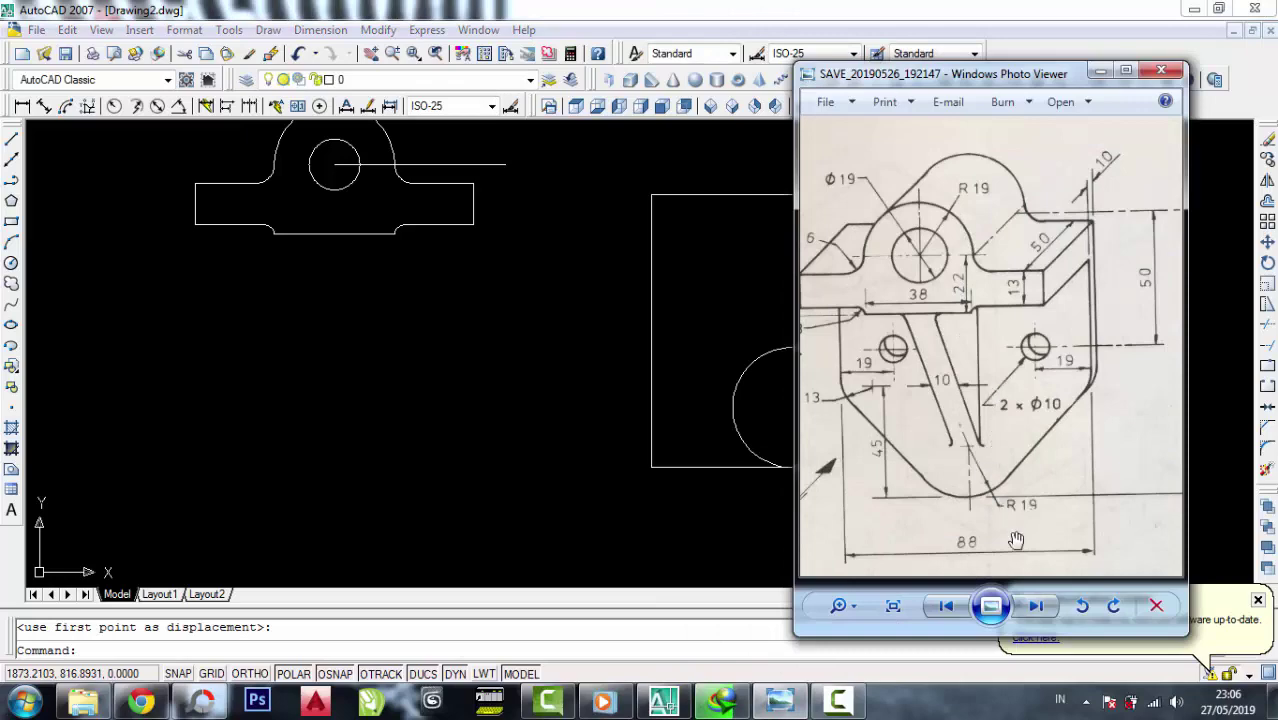
scroll(988, 510, "up", 2)
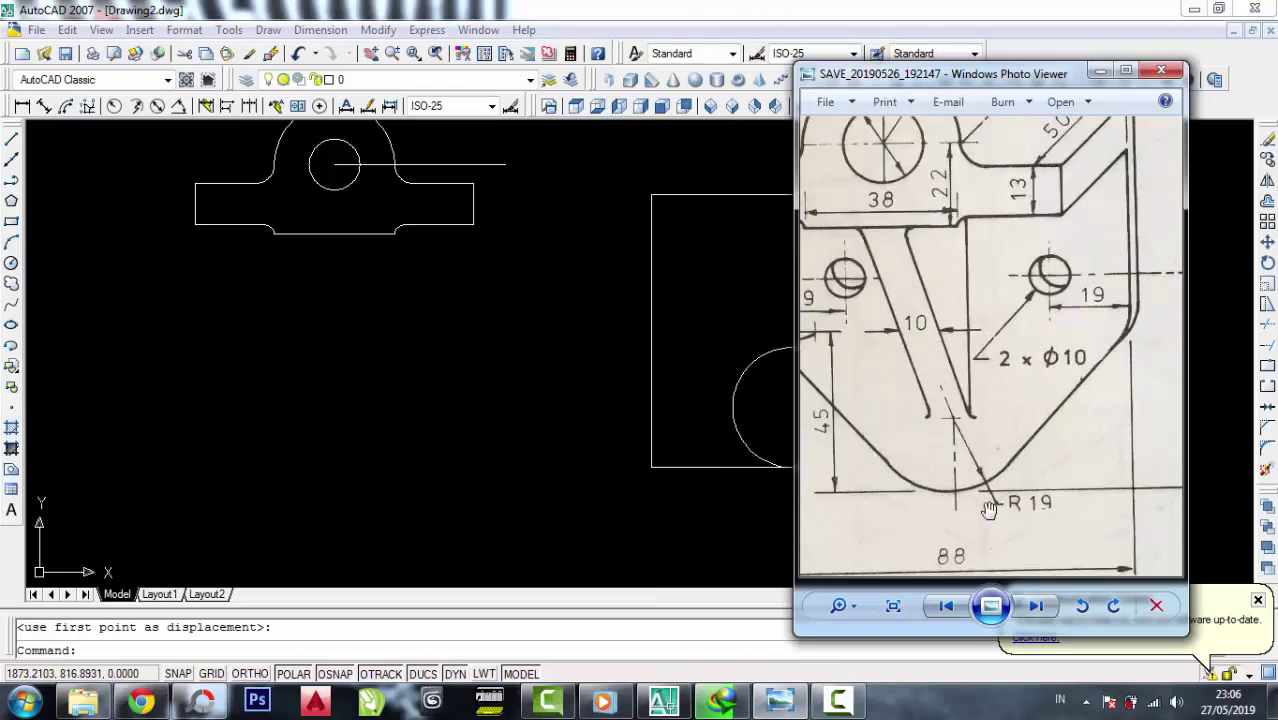
left_click(1104, 72)
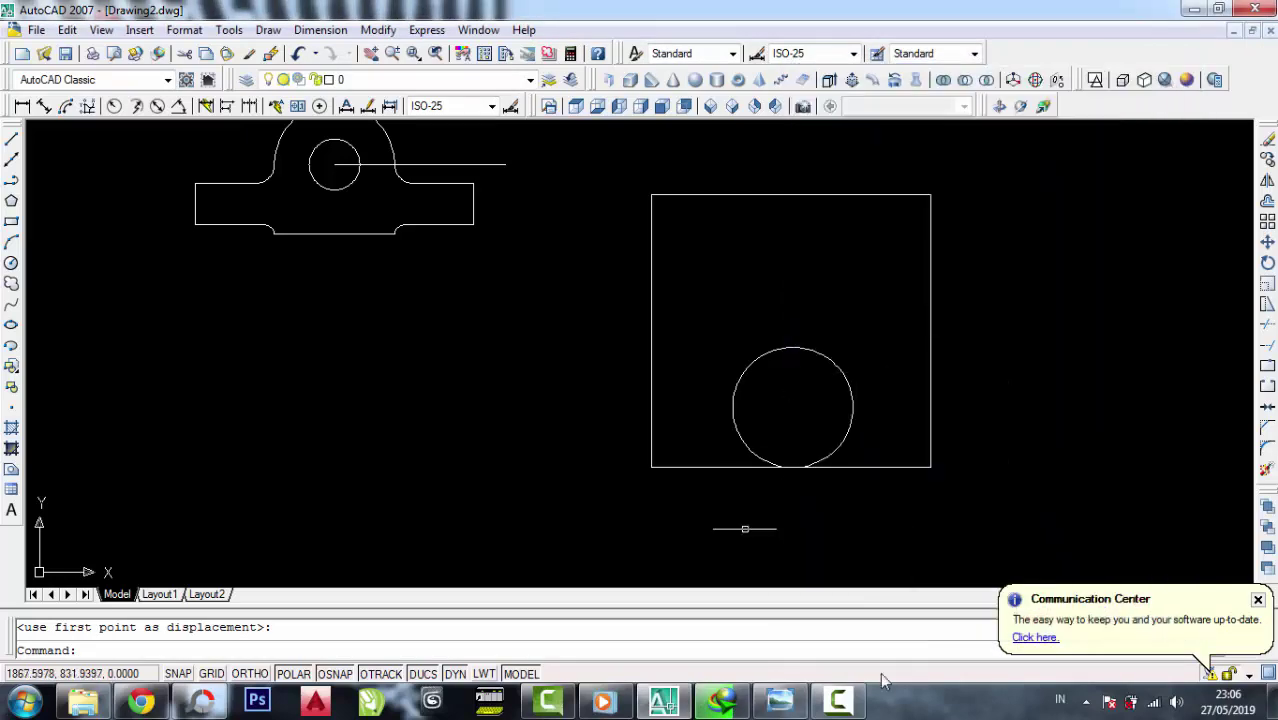
left_click(790, 703)
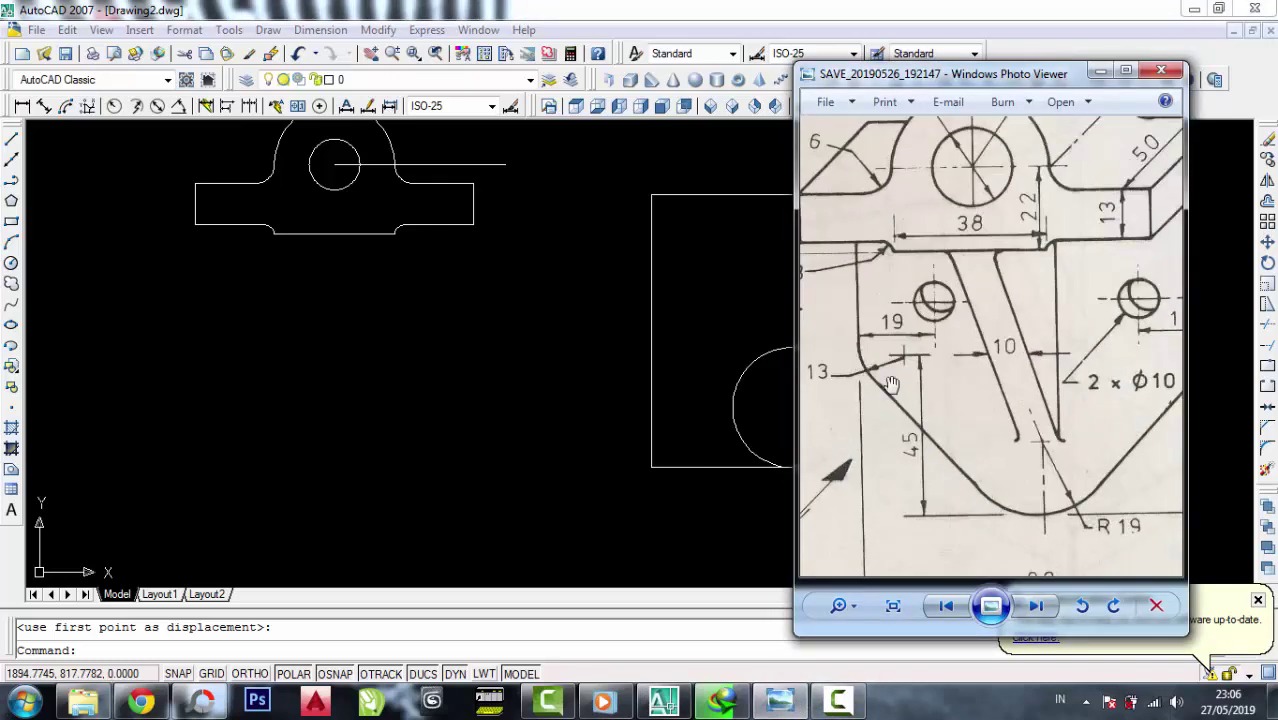
scroll(978, 440, "down", 3)
scroll(1014, 499, "up", 3)
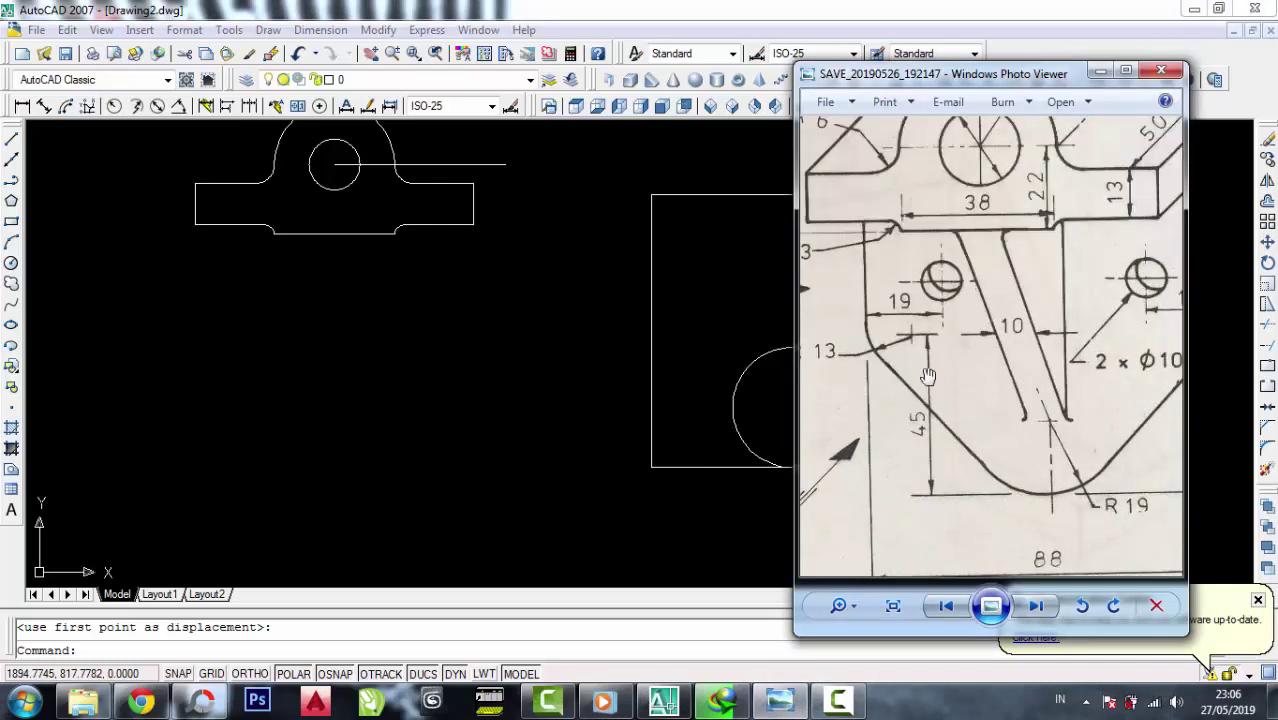
left_click(1098, 72)
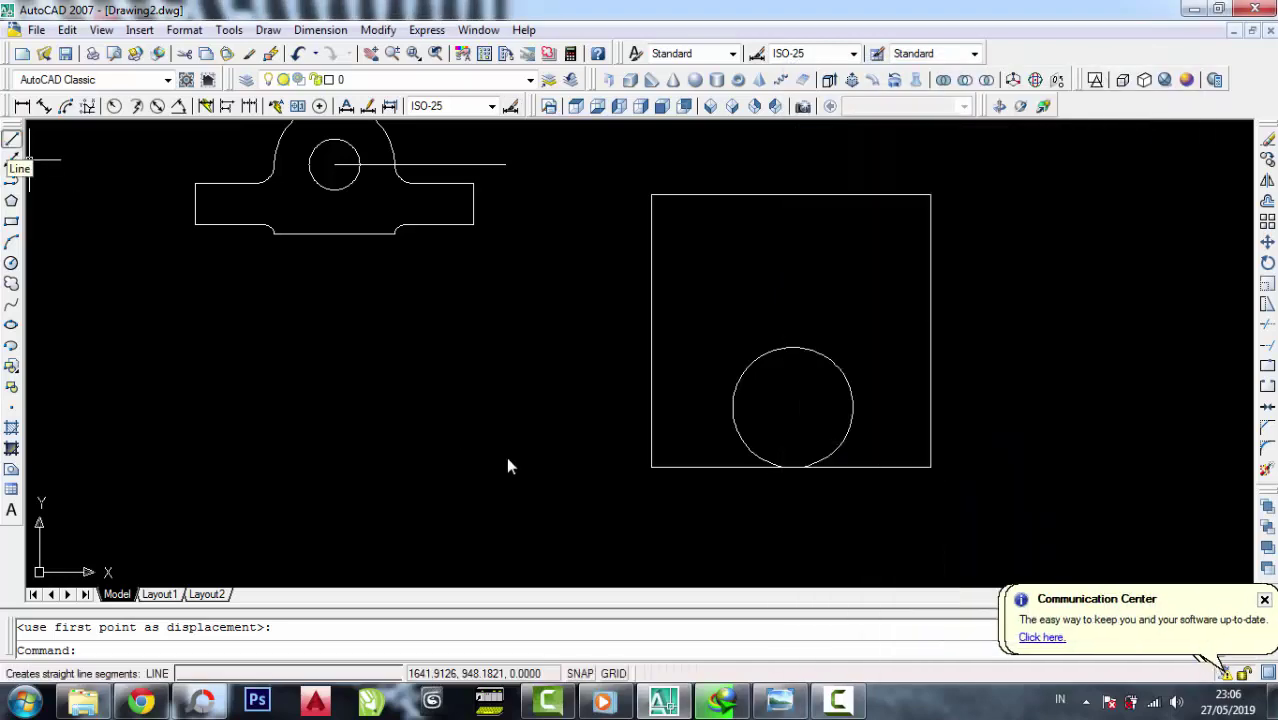
Draw a 45-unit line from the rectangle's left side, tangent to the radius-19 circle
left_click(11, 137)
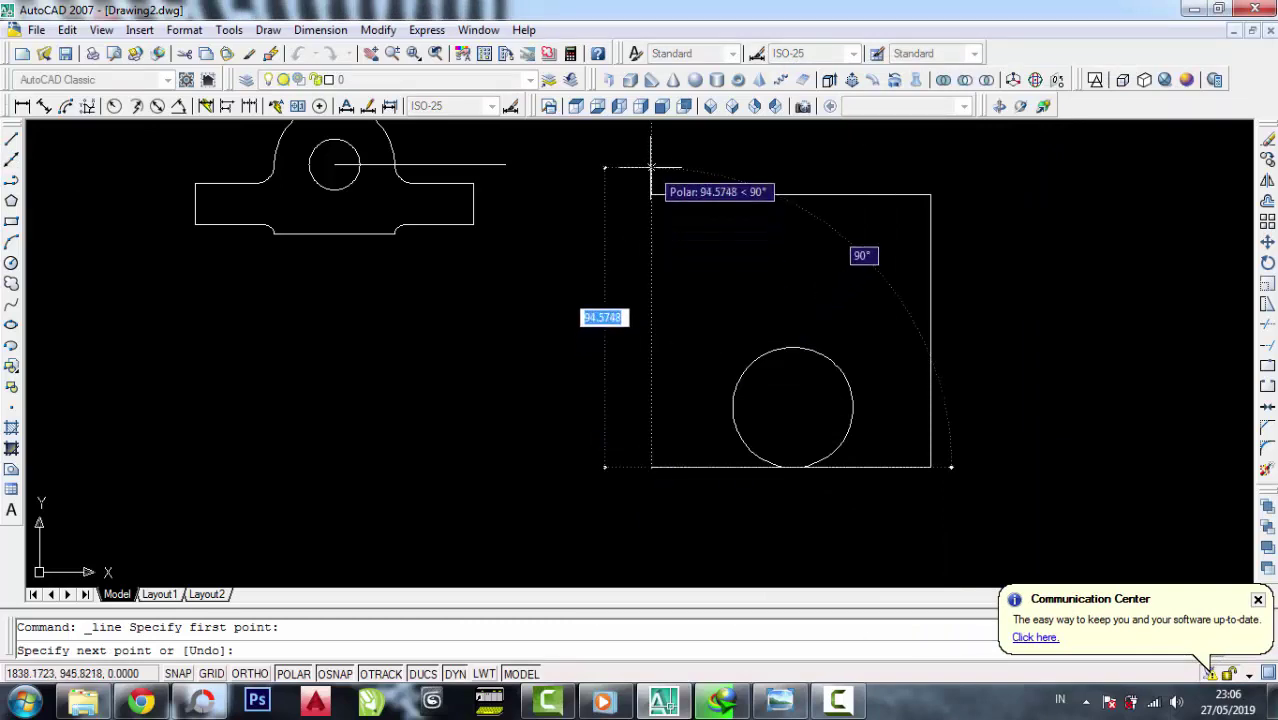
type("45")
key("Return")
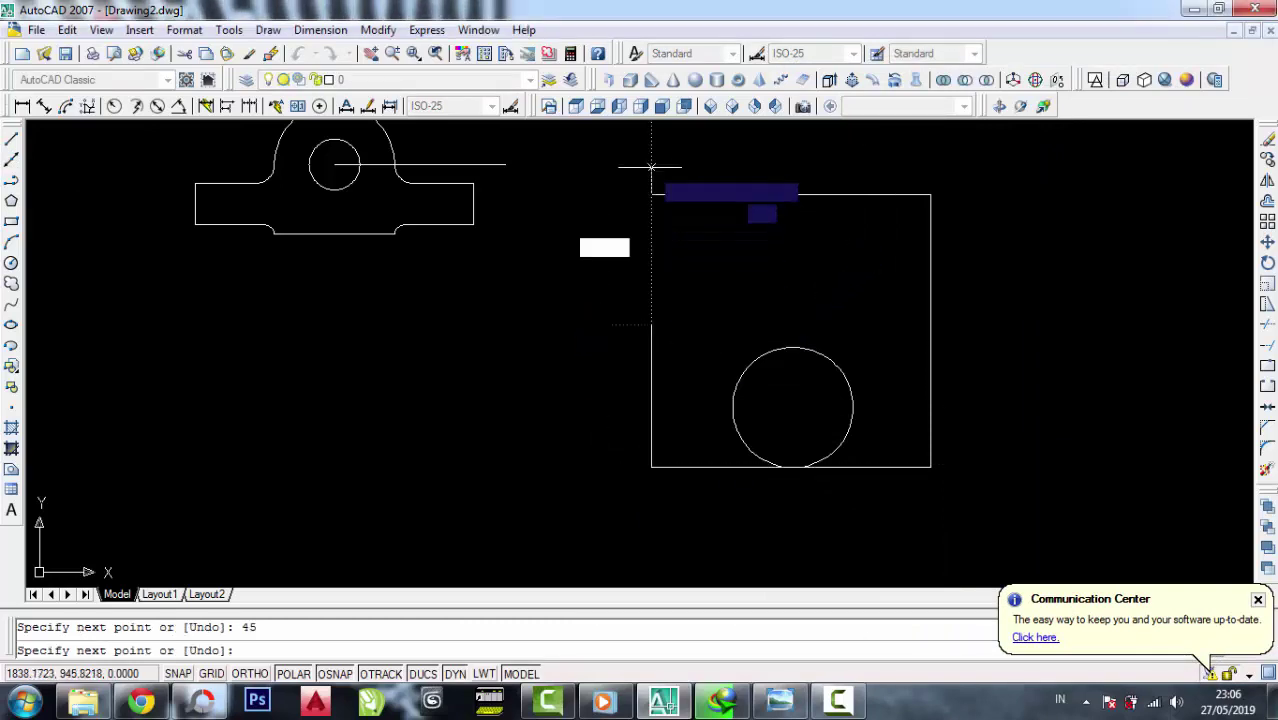
scroll(722, 468, "up", 3)
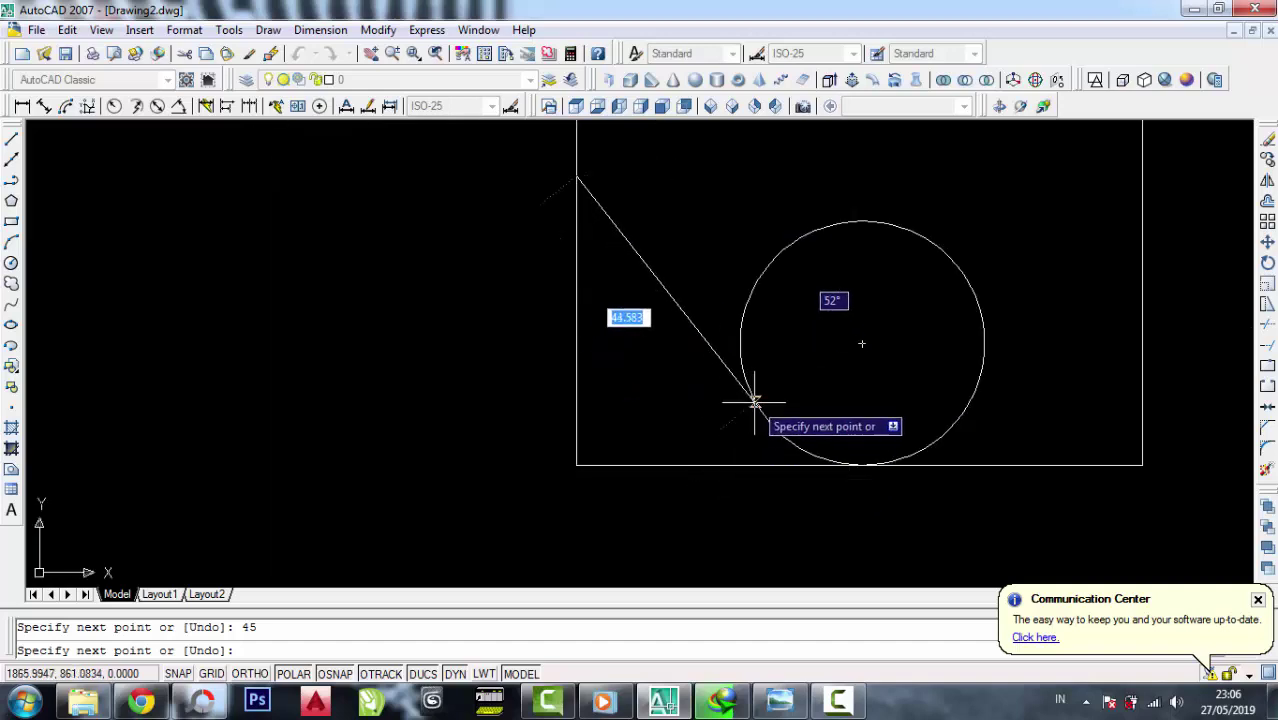
left_click(765, 417)
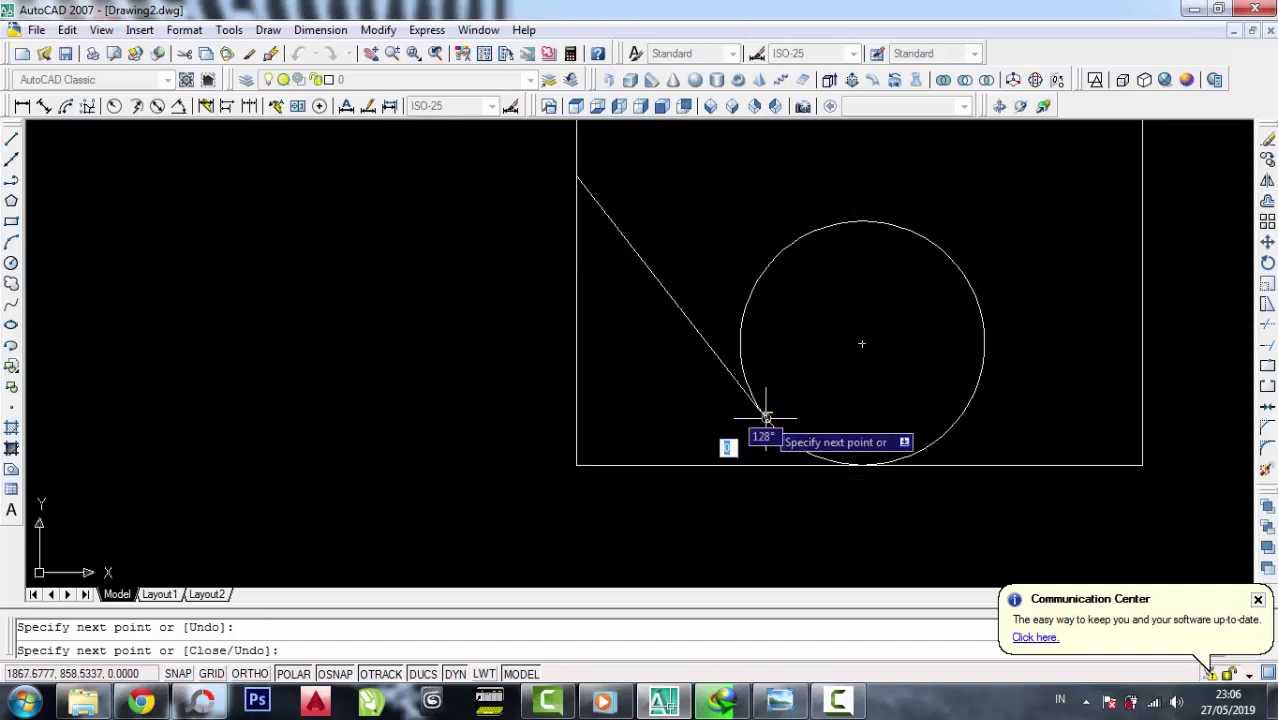
right_click(750, 424)
left_click(792, 429)
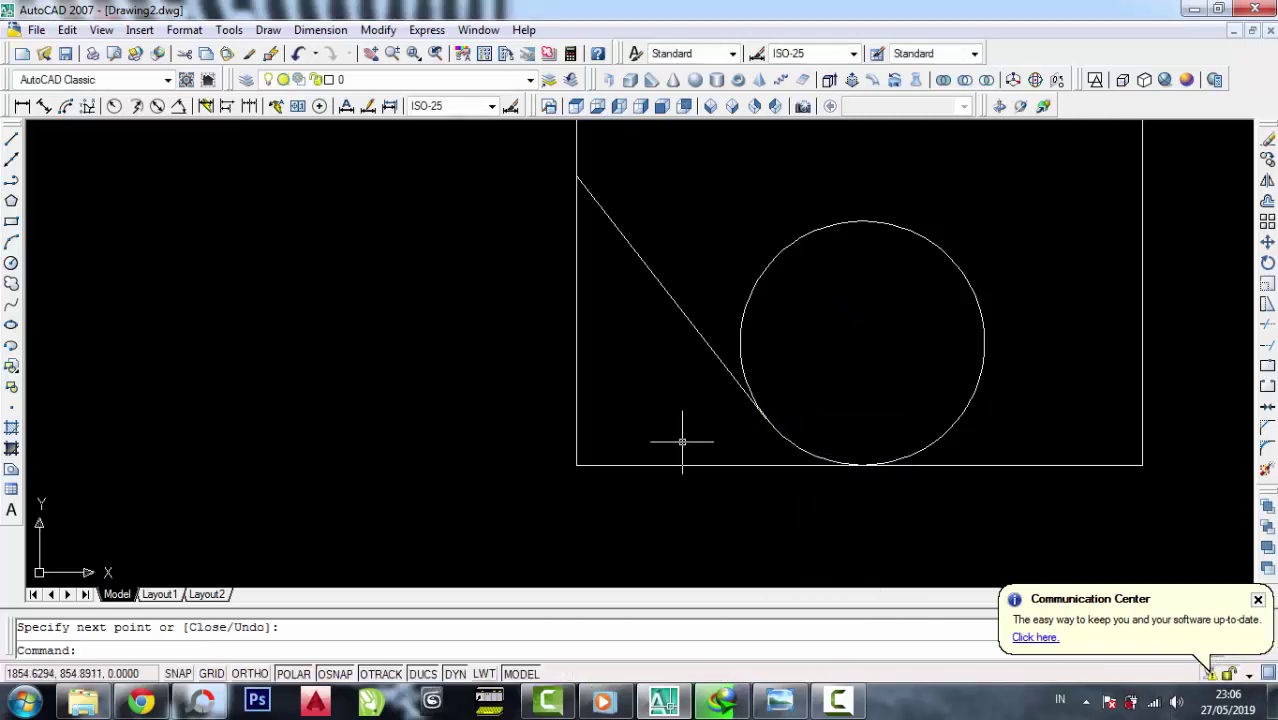
scroll(684, 442, "down", 2)
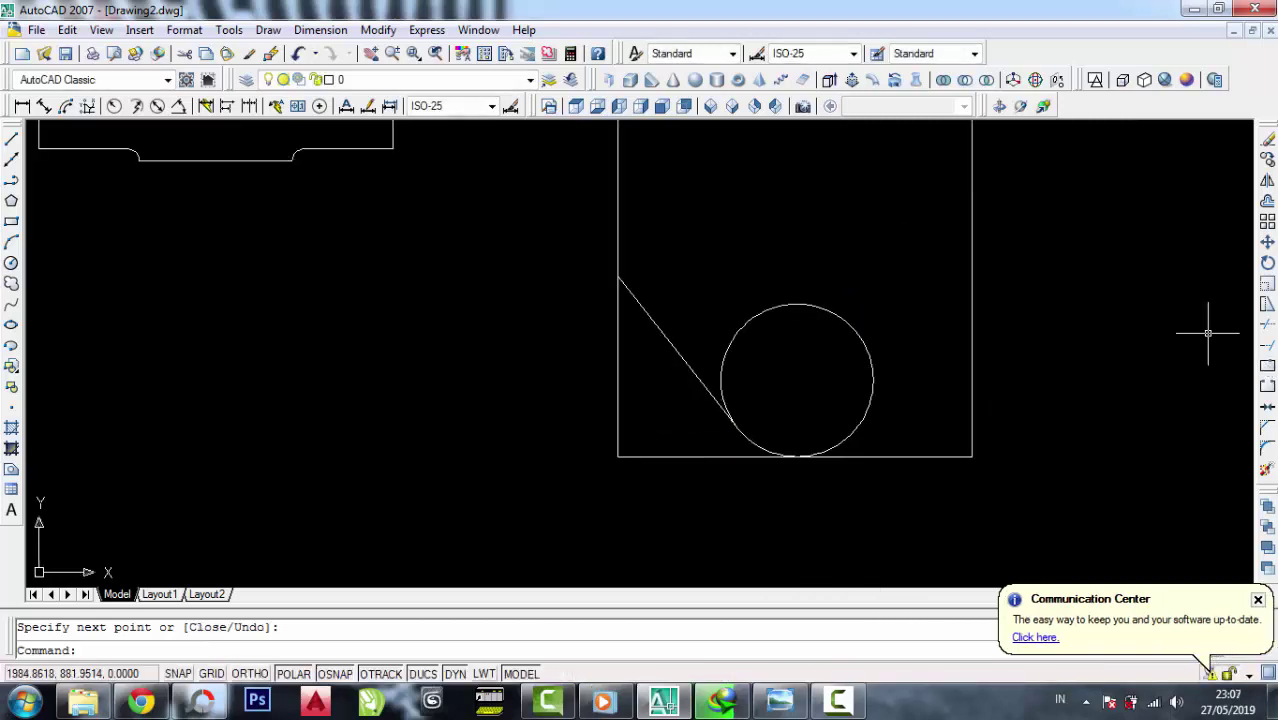
Mirror the tangent line about the vertical through the top-edge midpoint, keeping the original
left_click(660, 362)
key("Return")
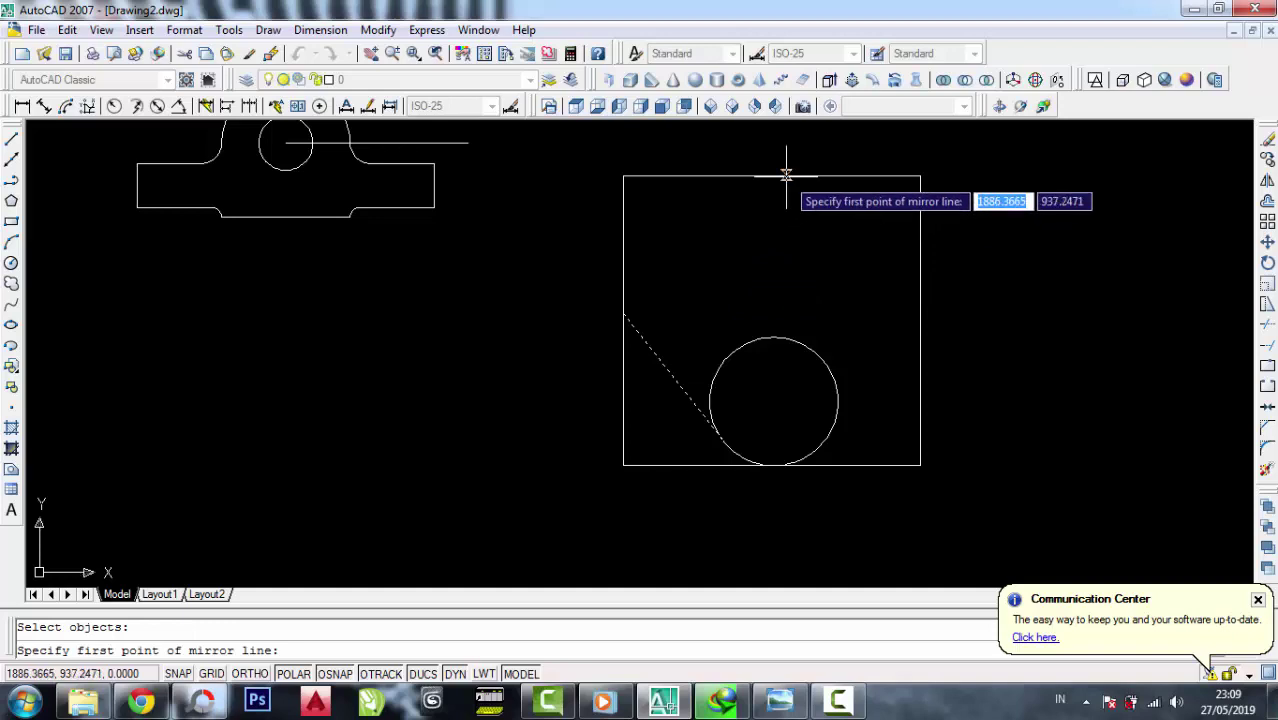
left_click(772, 176)
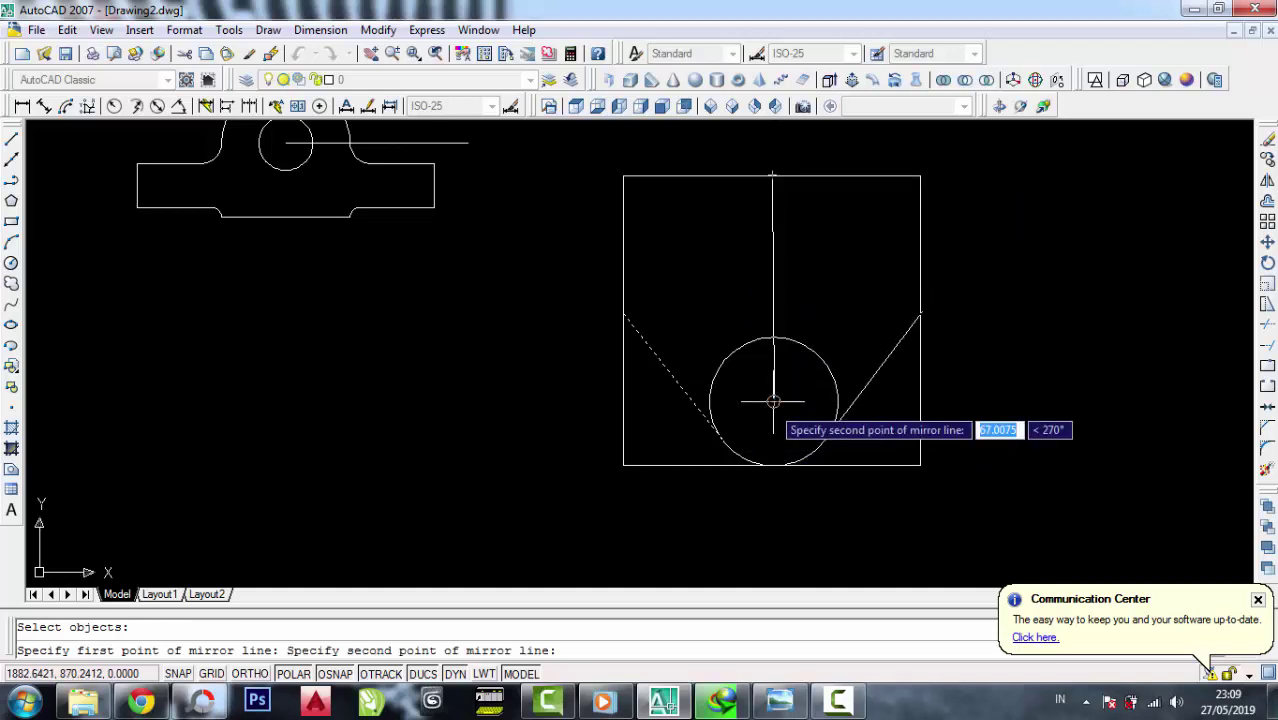
left_click(773, 401)
right_click(776, 410)
left_click(784, 417)
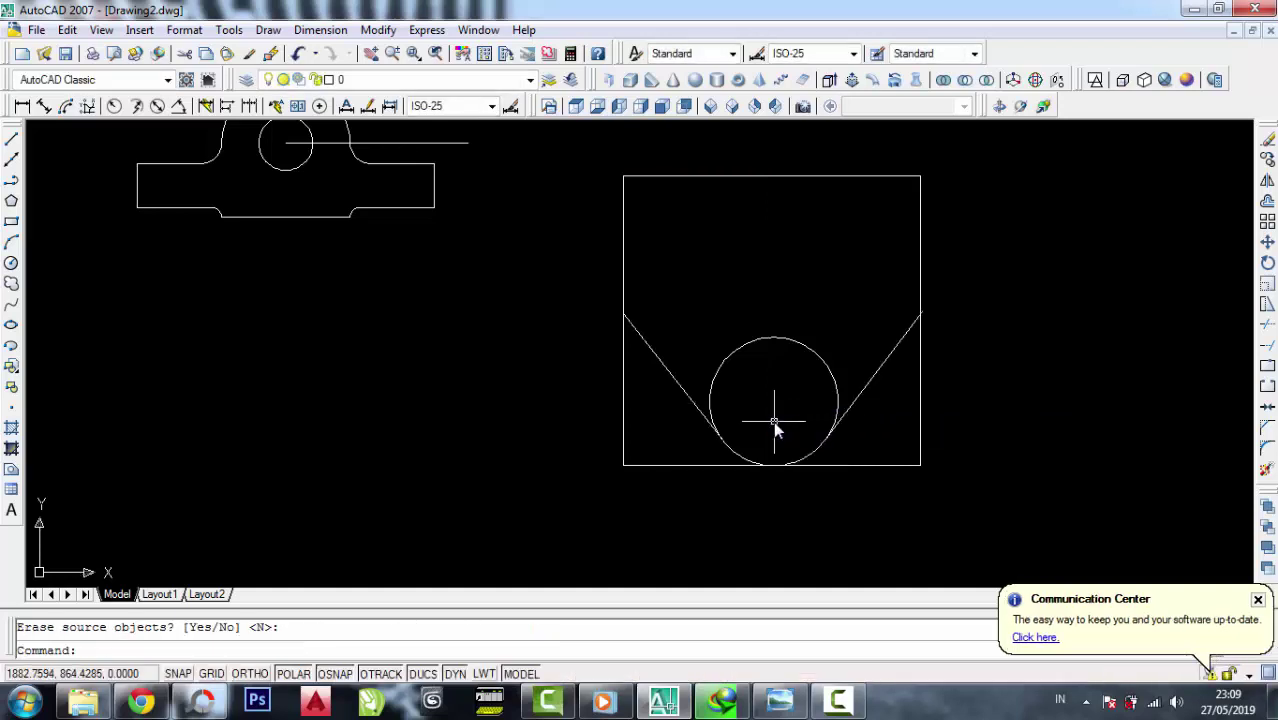
scroll(775, 425, "up", 5)
scroll(773, 421, "down", 2)
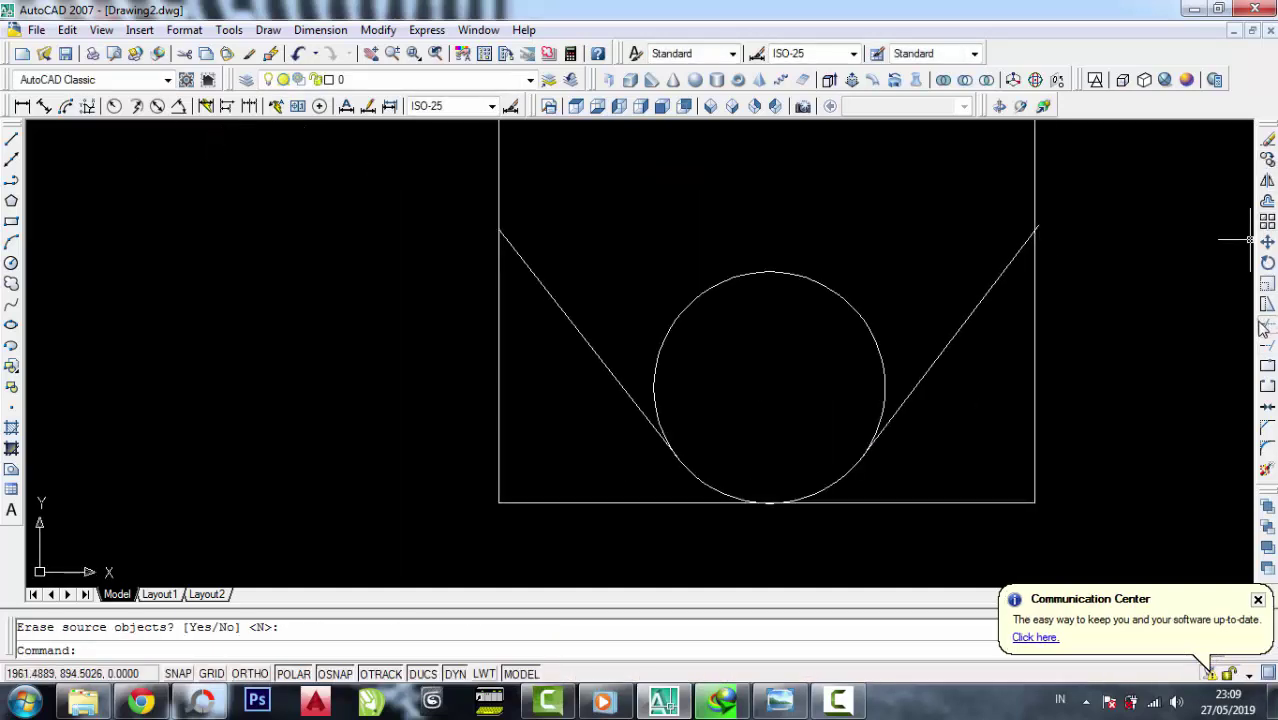
Trim the rectangle's lower-left and lower-right corner segments, using all geometry as cutting edges
left_click(1265, 325)
left_click(1095, 544)
left_click(455, 178)
key("Return")
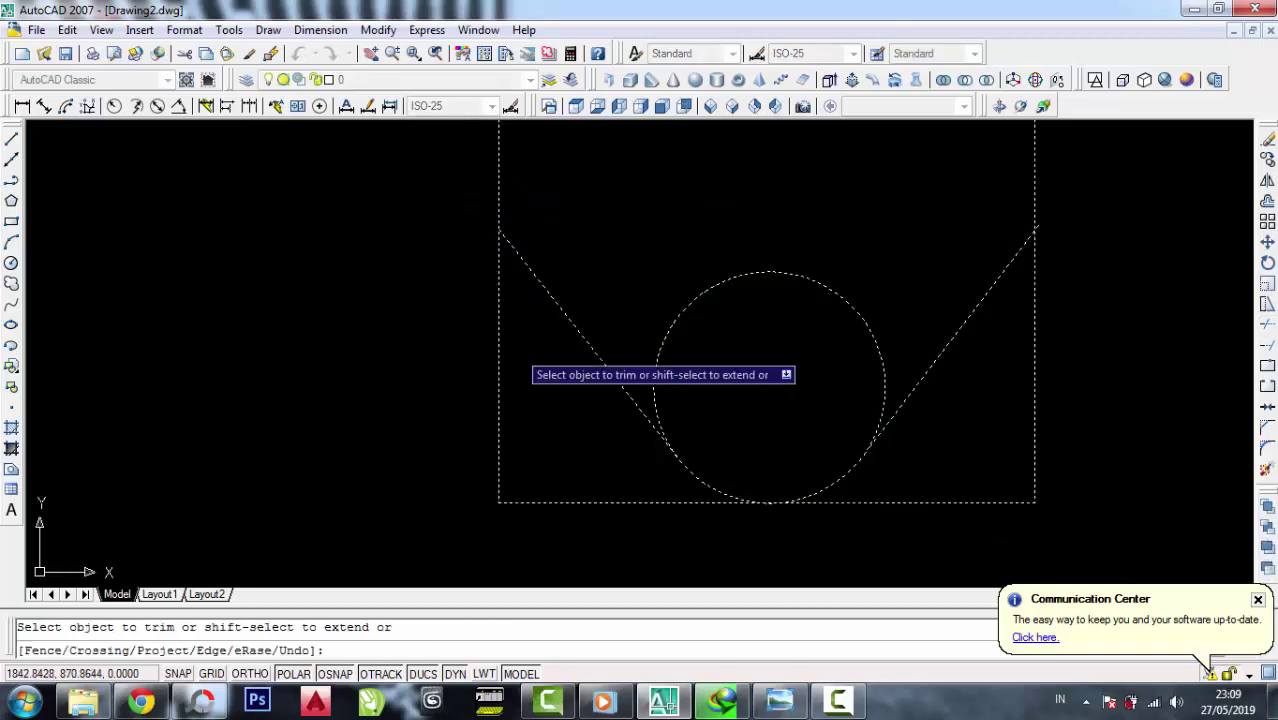
left_click(568, 508)
left_click(490, 300)
left_click(1000, 530)
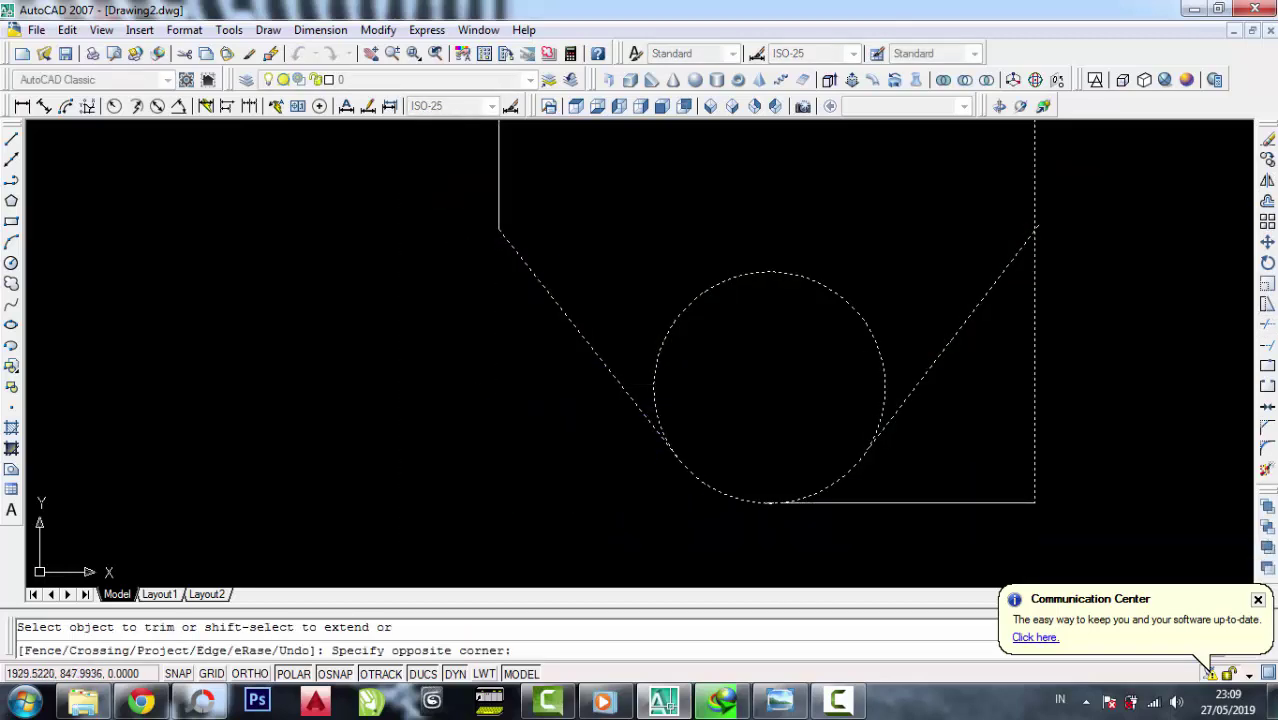
left_click(1142, 444)
Trim away the circle's upper arc, leaving a rounded radius-19 bottom
left_click(920, 322)
left_click(766, 286)
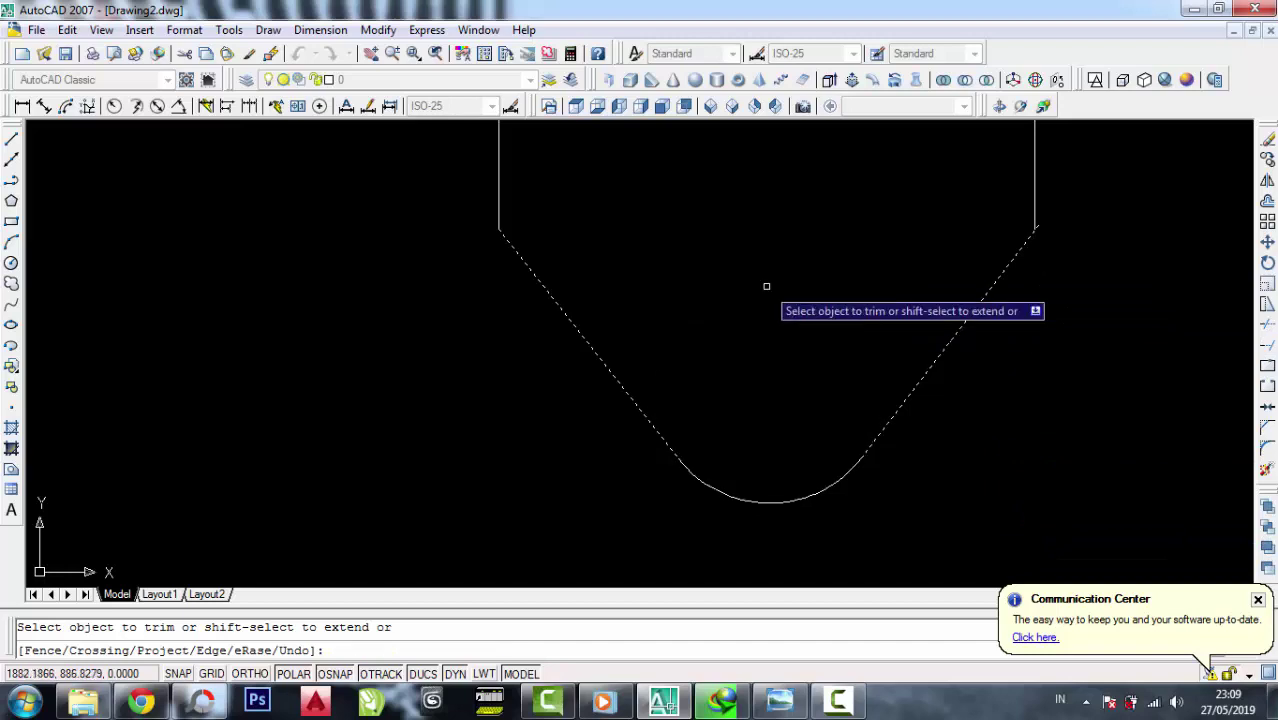
scroll(1030, 235, "up", 3)
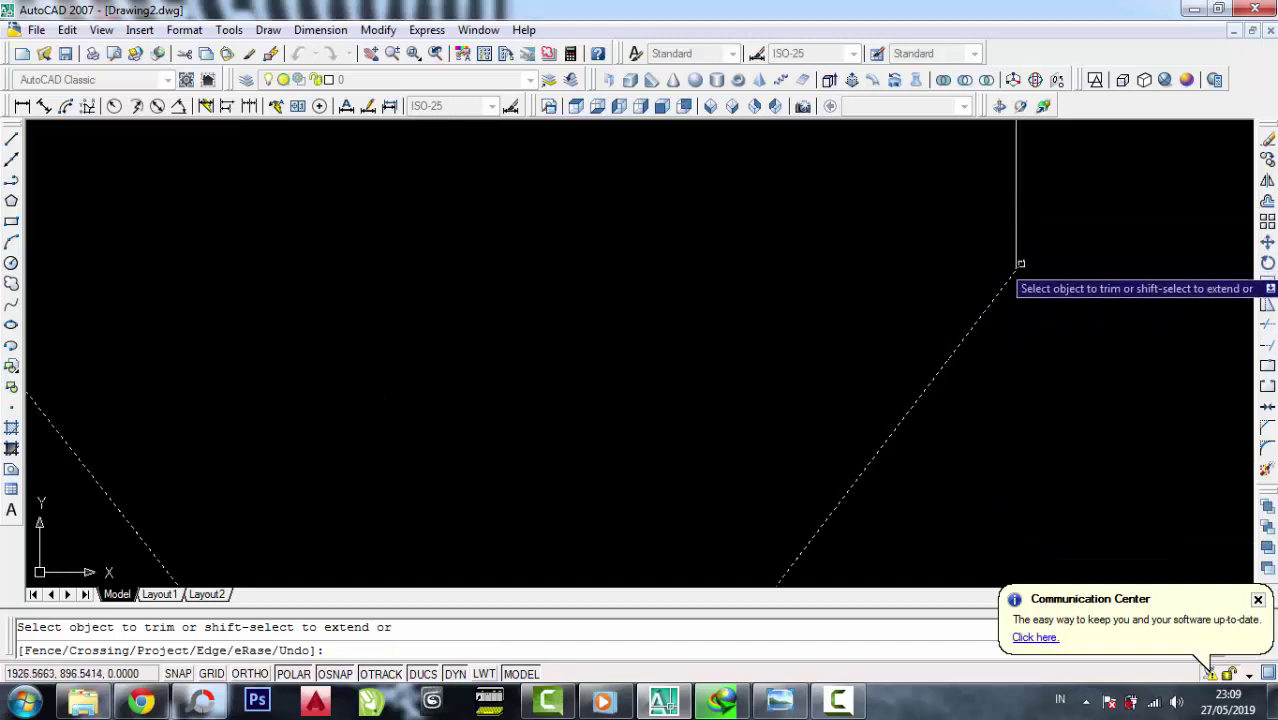
scroll(1020, 258, "down", 3)
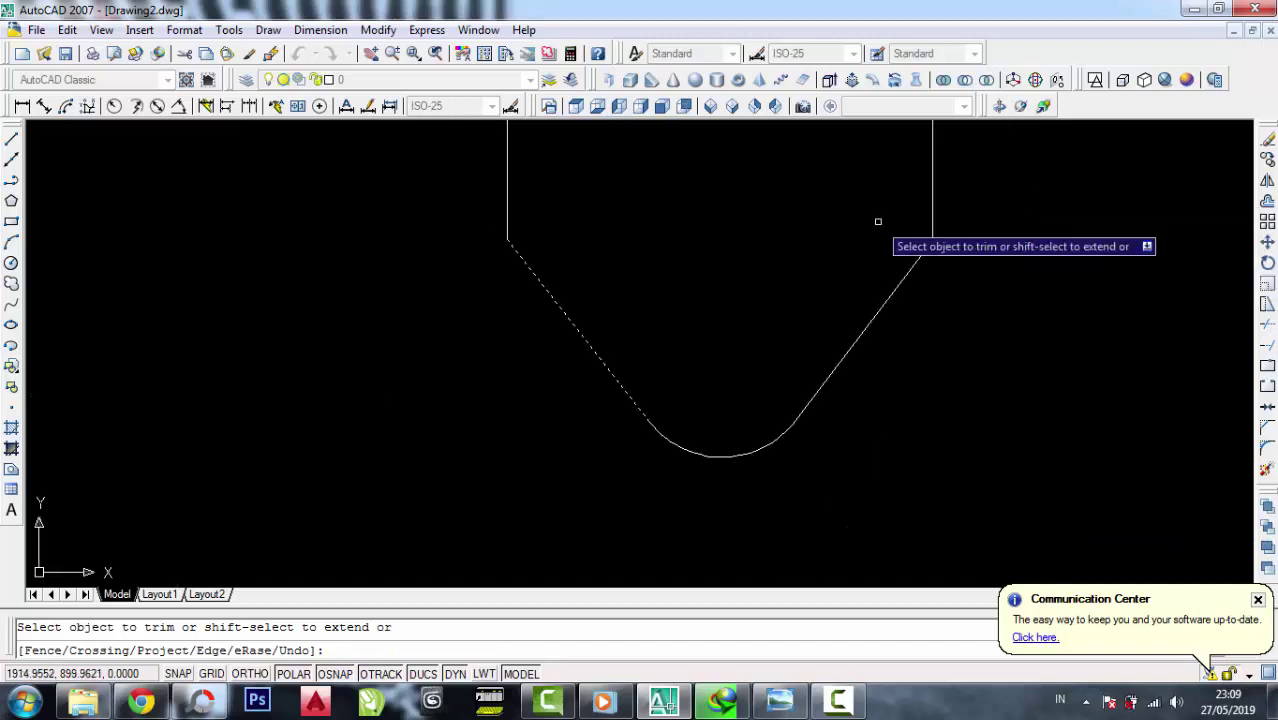
right_click(805, 257)
left_click(830, 270)
scroll(780, 480, "down", 4)
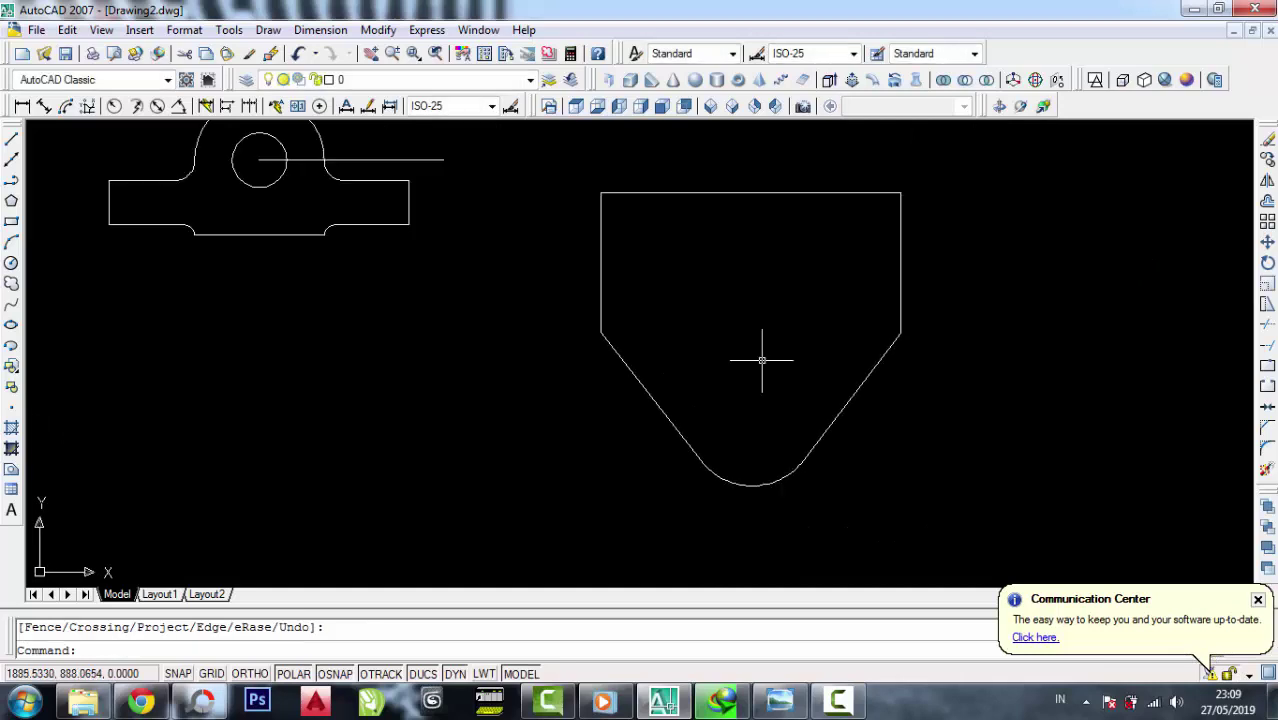
Bring up the bracket reference scan and zoom around to read the 50, 13 and 105 dimensions
left_click(780, 700)
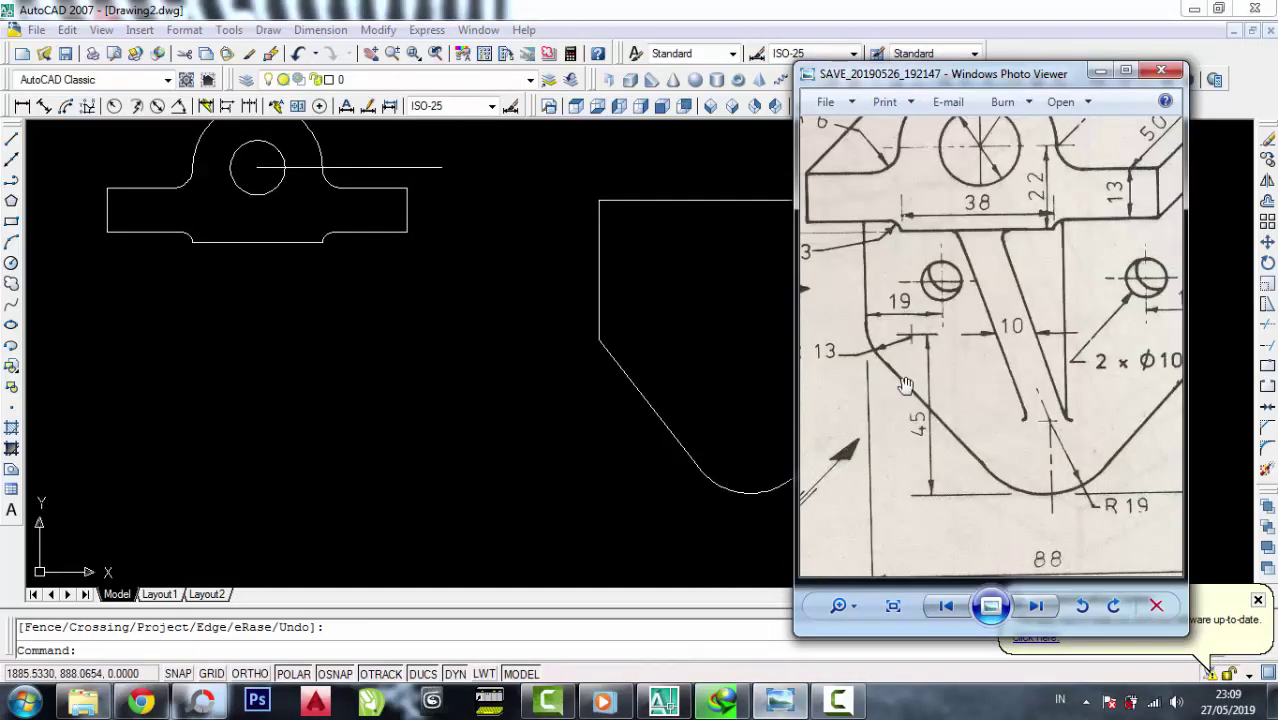
scroll(905, 385, "down", 2)
scroll(1044, 351, "up", 2)
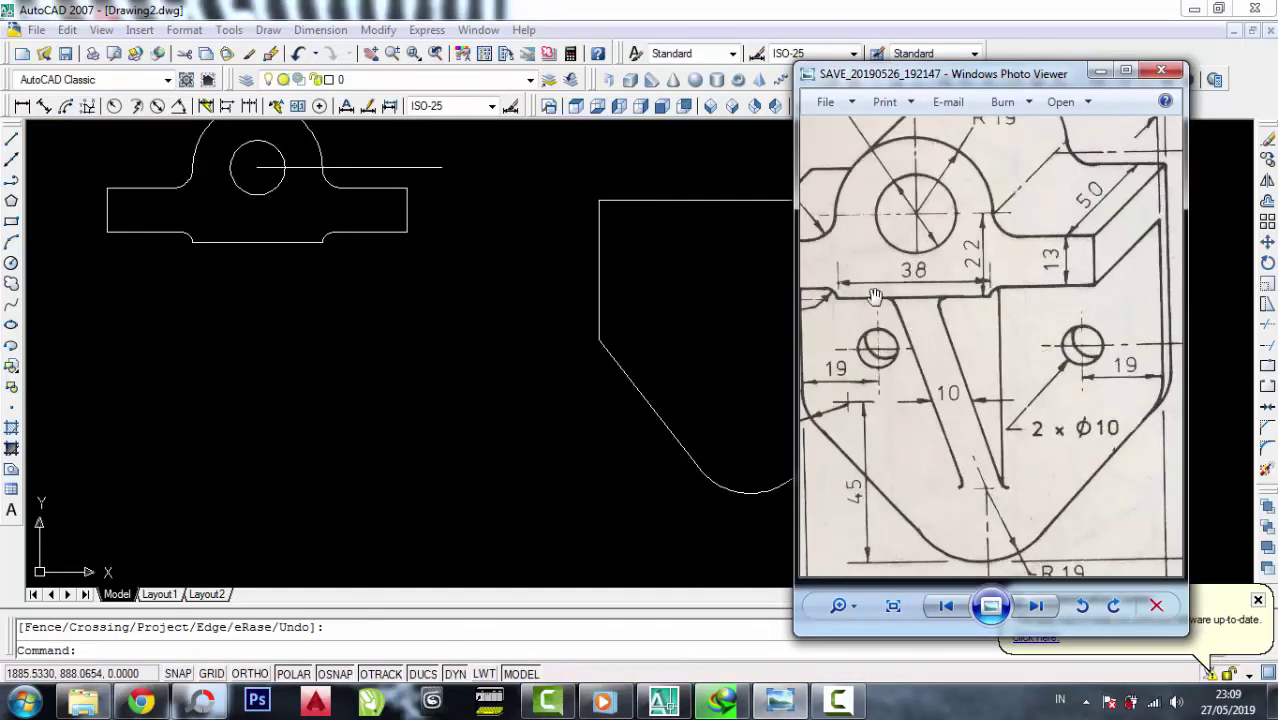
scroll(1090, 357, "up", 2)
scroll(1090, 356, "down", 2)
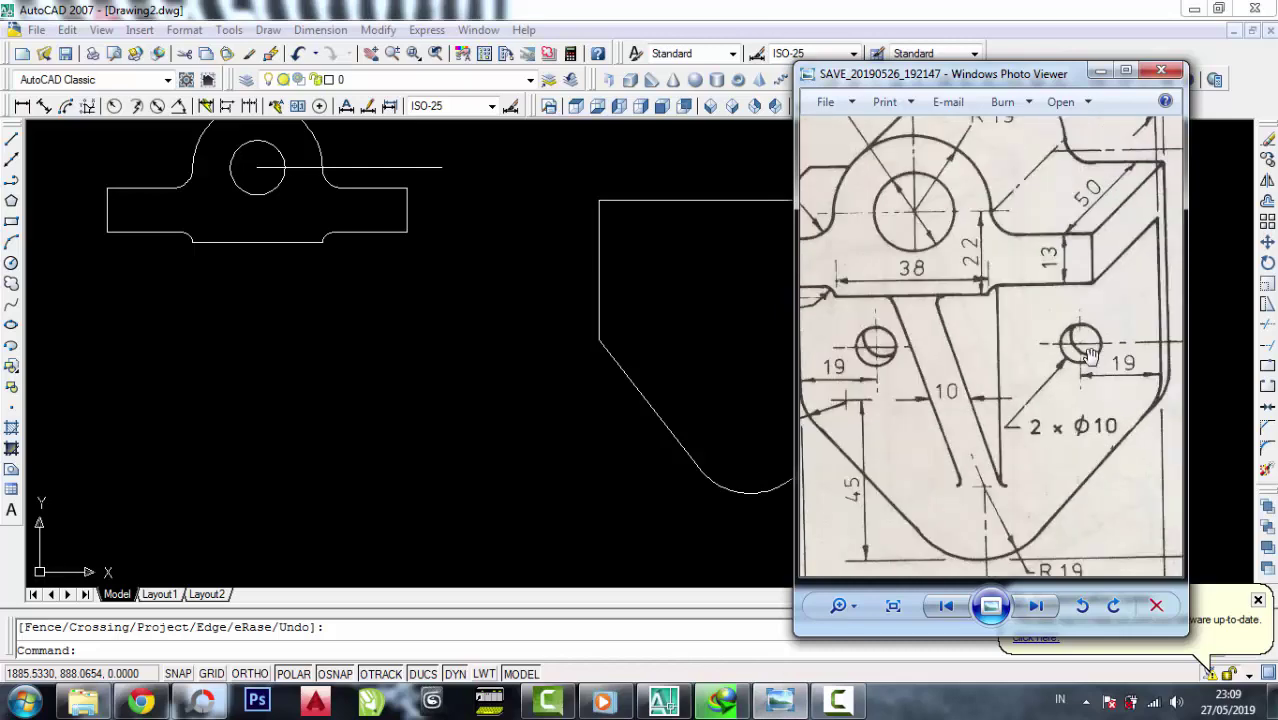
scroll(1090, 357, "down", 2)
scroll(1099, 320, "up", 2)
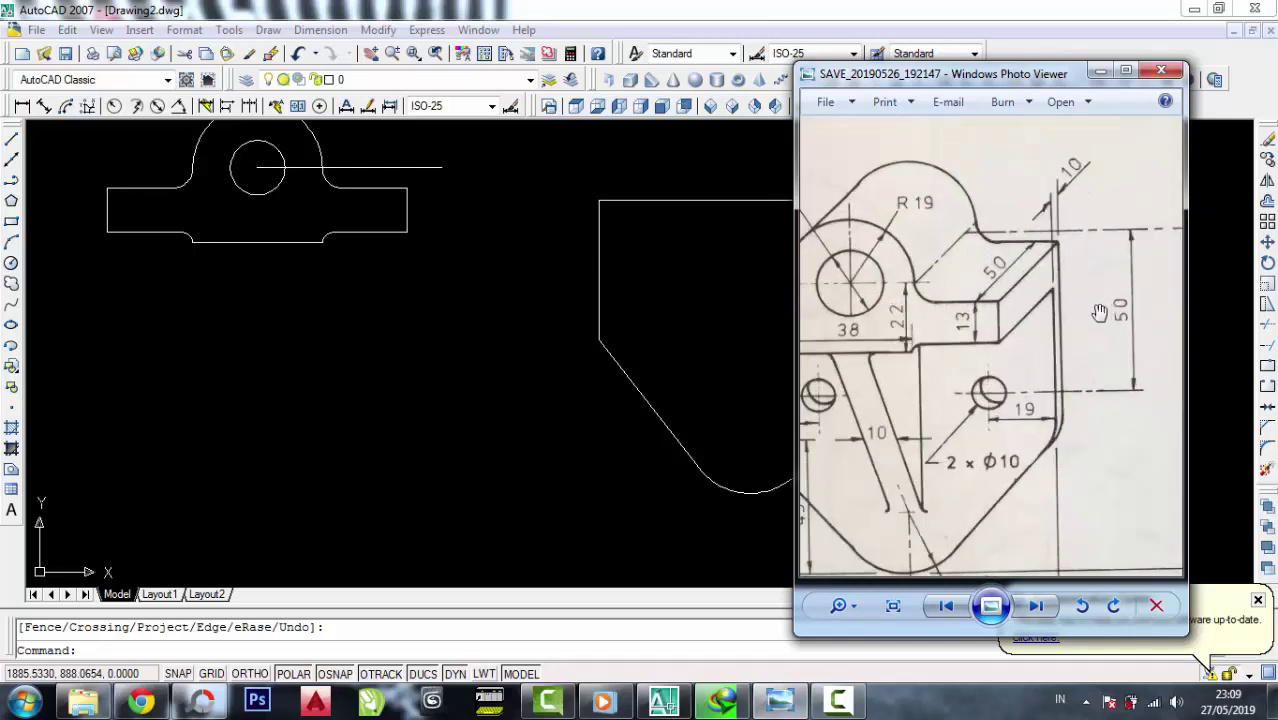
scroll(1113, 320, "up", 1)
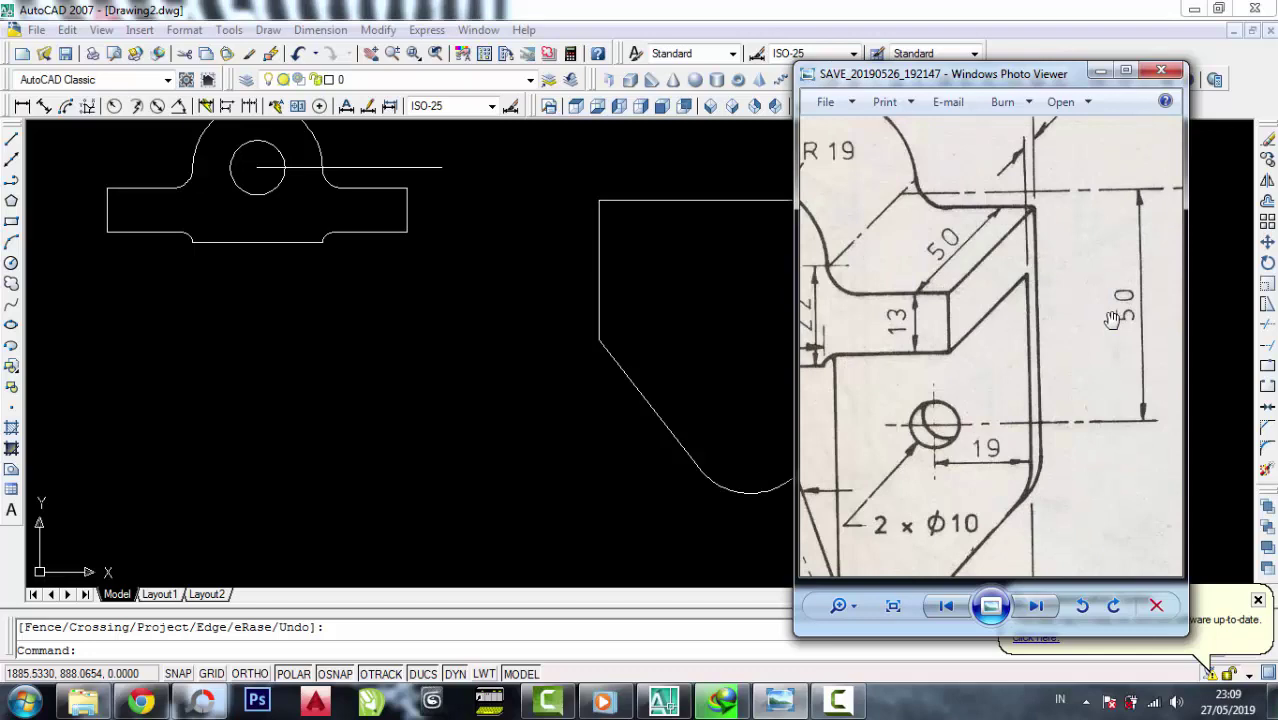
scroll(1113, 320, "down", 1)
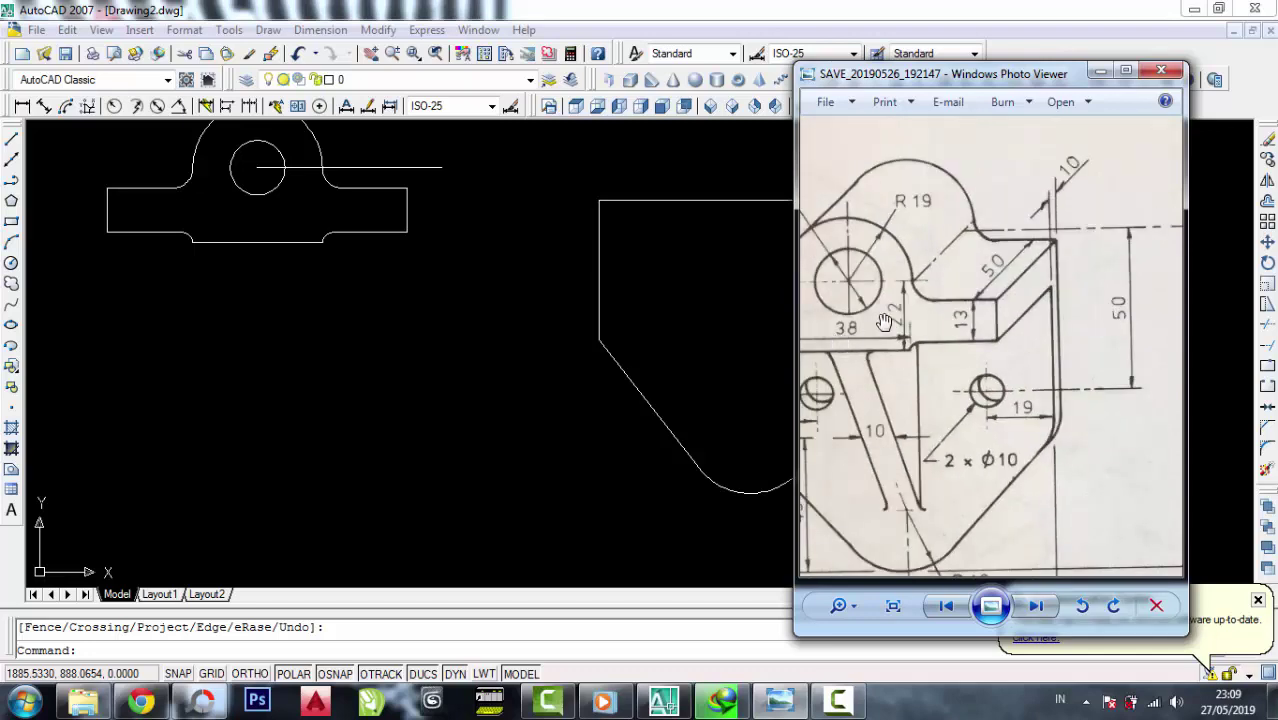
scroll(885, 321, "up", 1)
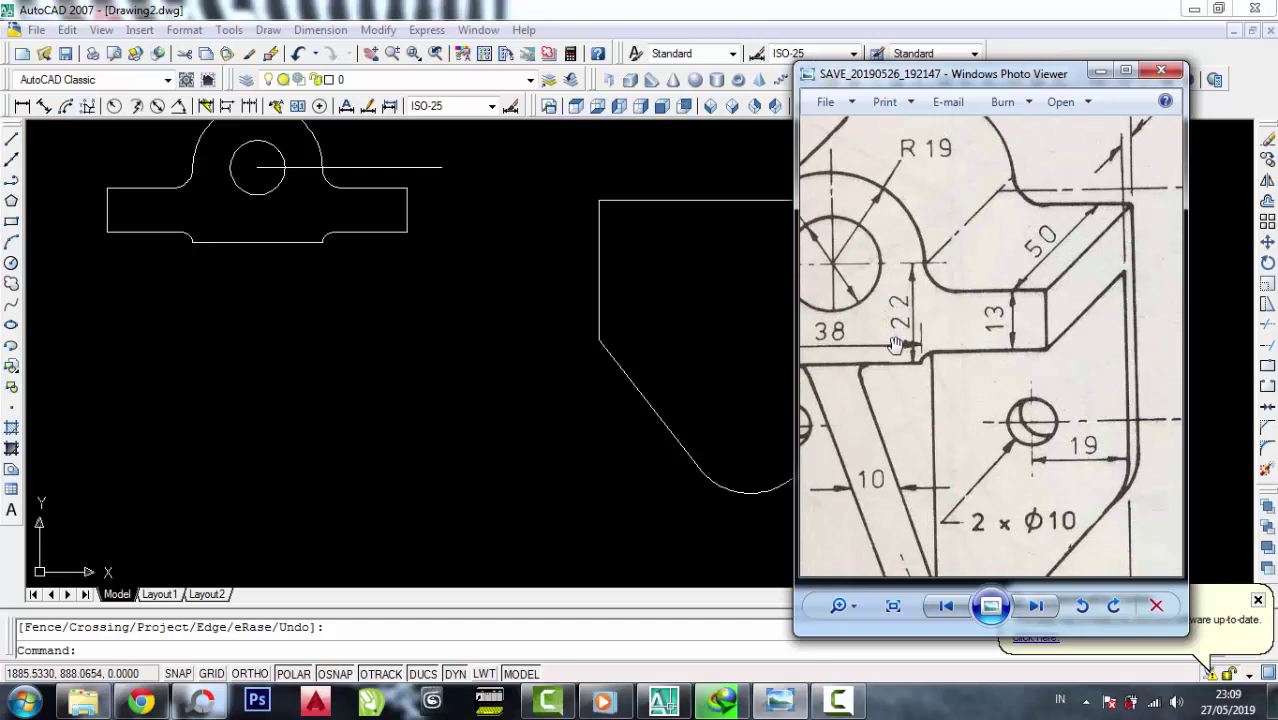
scroll(919, 355, "down", 1)
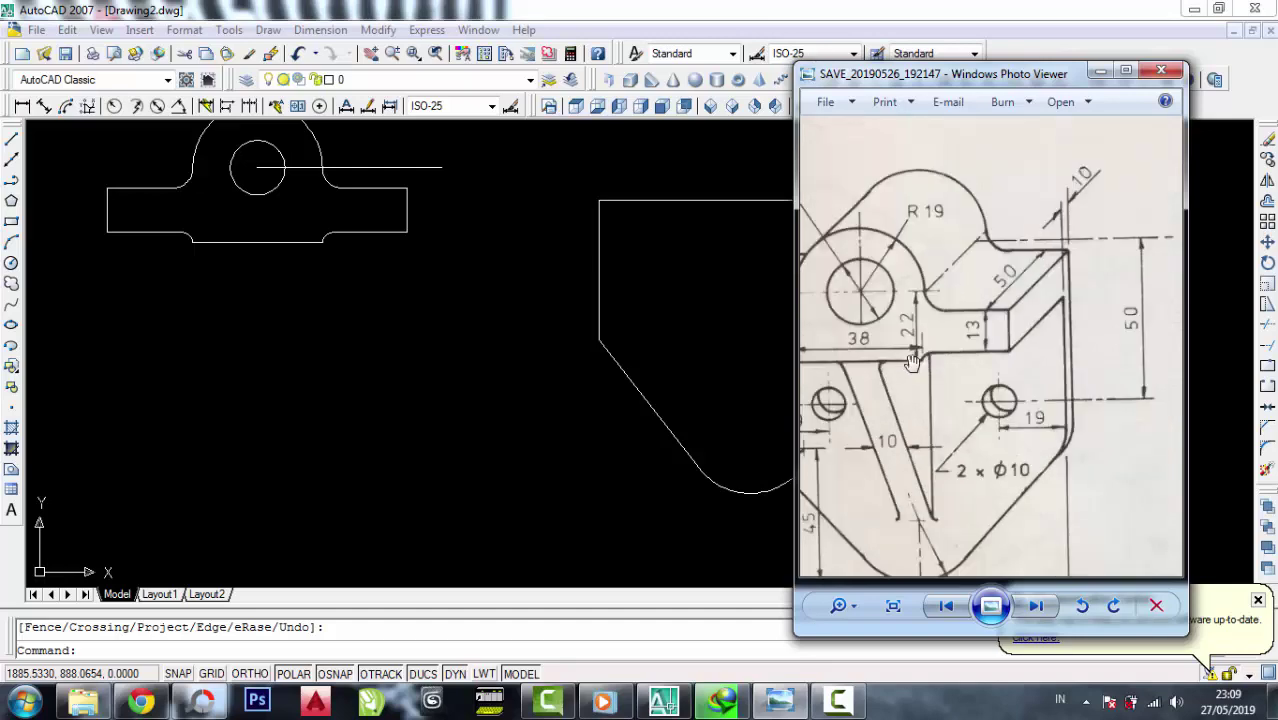
scroll(918, 350, "down", 1)
scroll(916, 337, "up", 1)
scroll(905, 333, "up", 1)
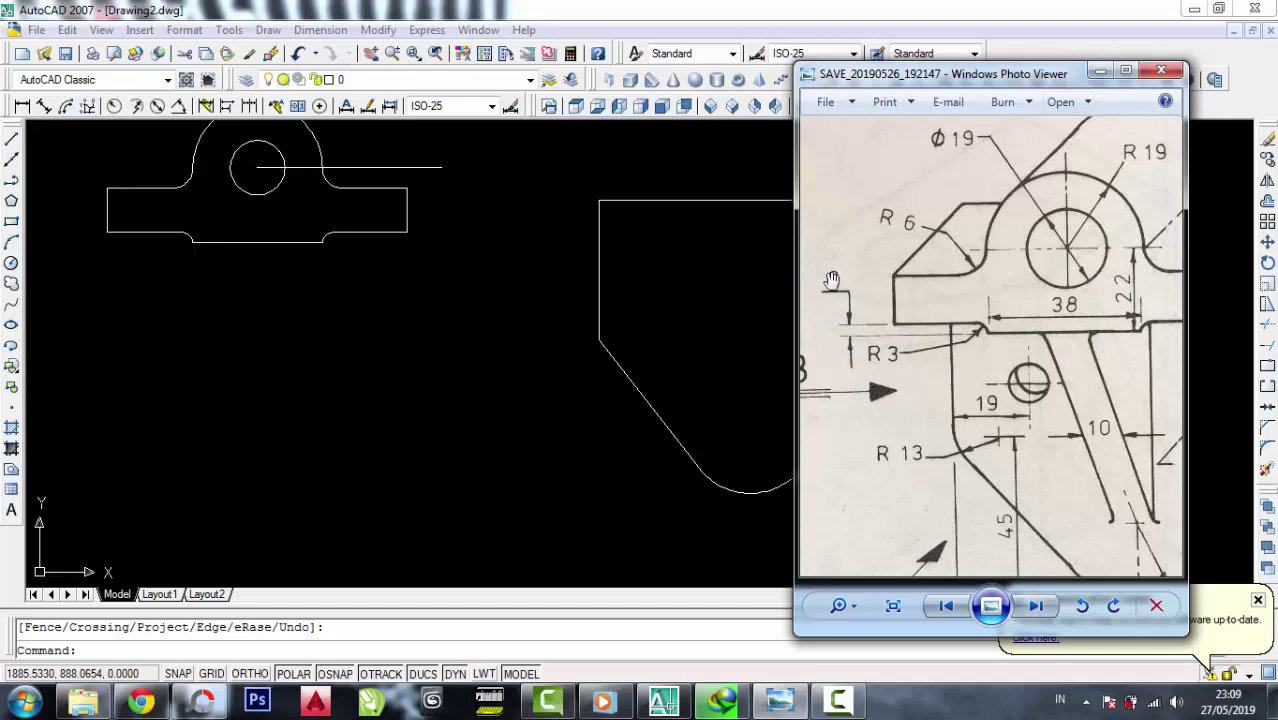
scroll(1073, 332, "down", 2)
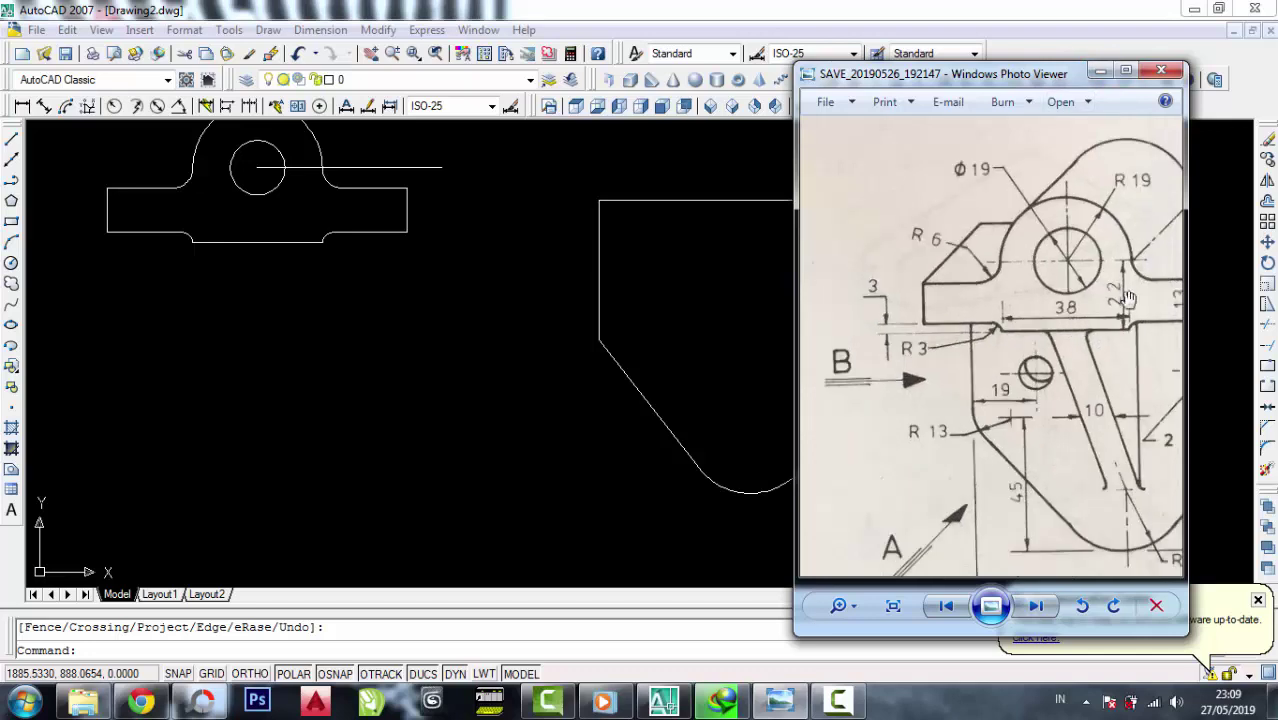
scroll(1122, 291, "down", 2)
scroll(1040, 314, "up", 2)
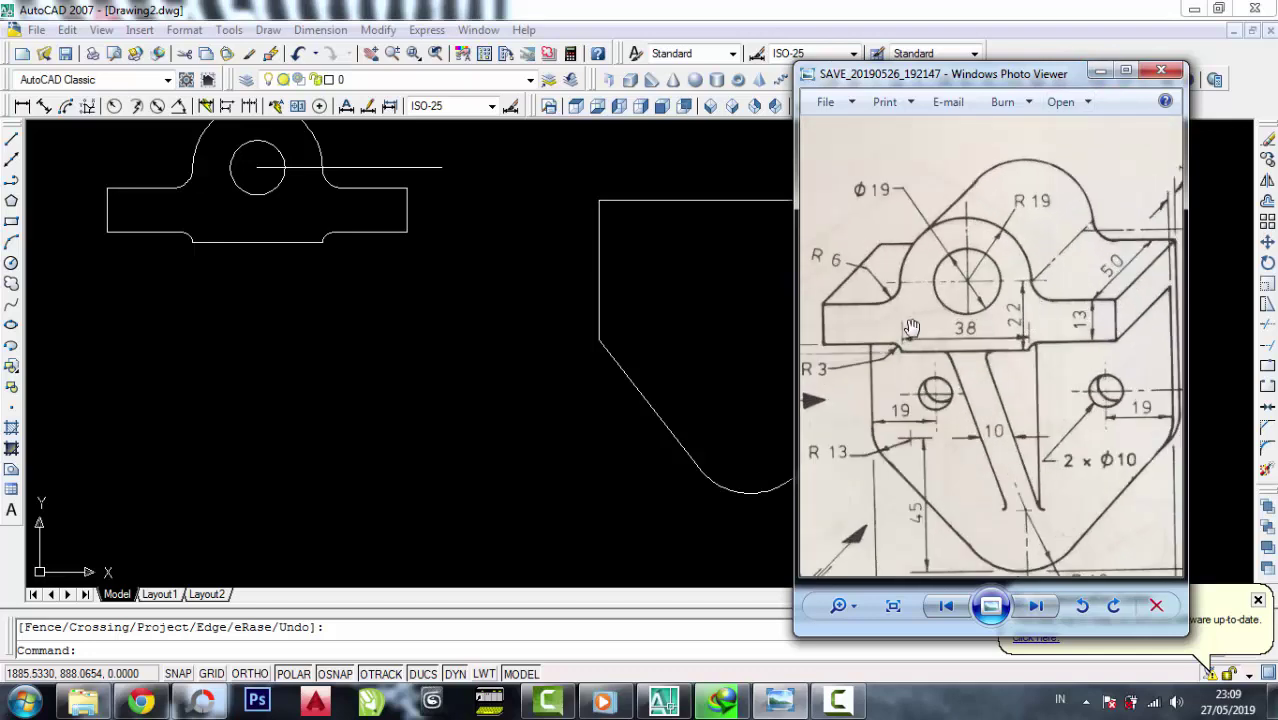
scroll(911, 327, "down", 1)
scroll(1004, 324, "up", 1)
scroll(1004, 324, "up", 1)
scroll(898, 314, "down", 2)
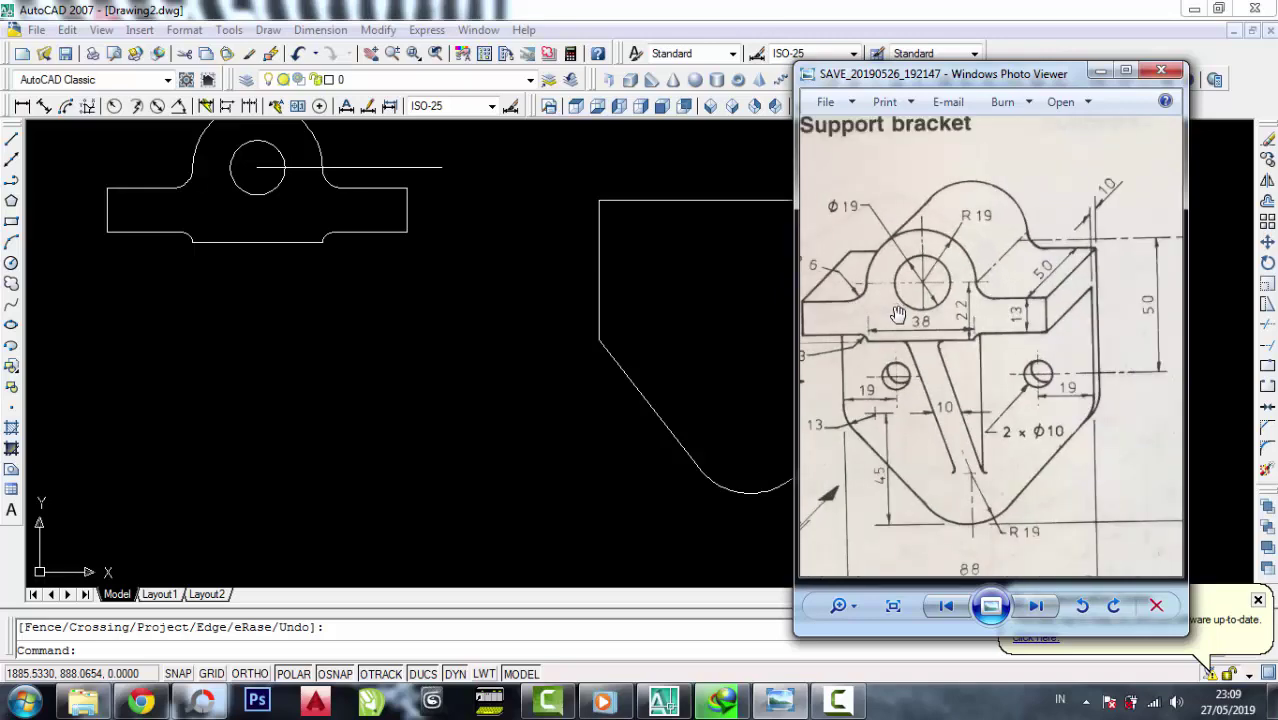
scroll(900, 315, "down", 1)
scroll(1075, 333, "up", 1)
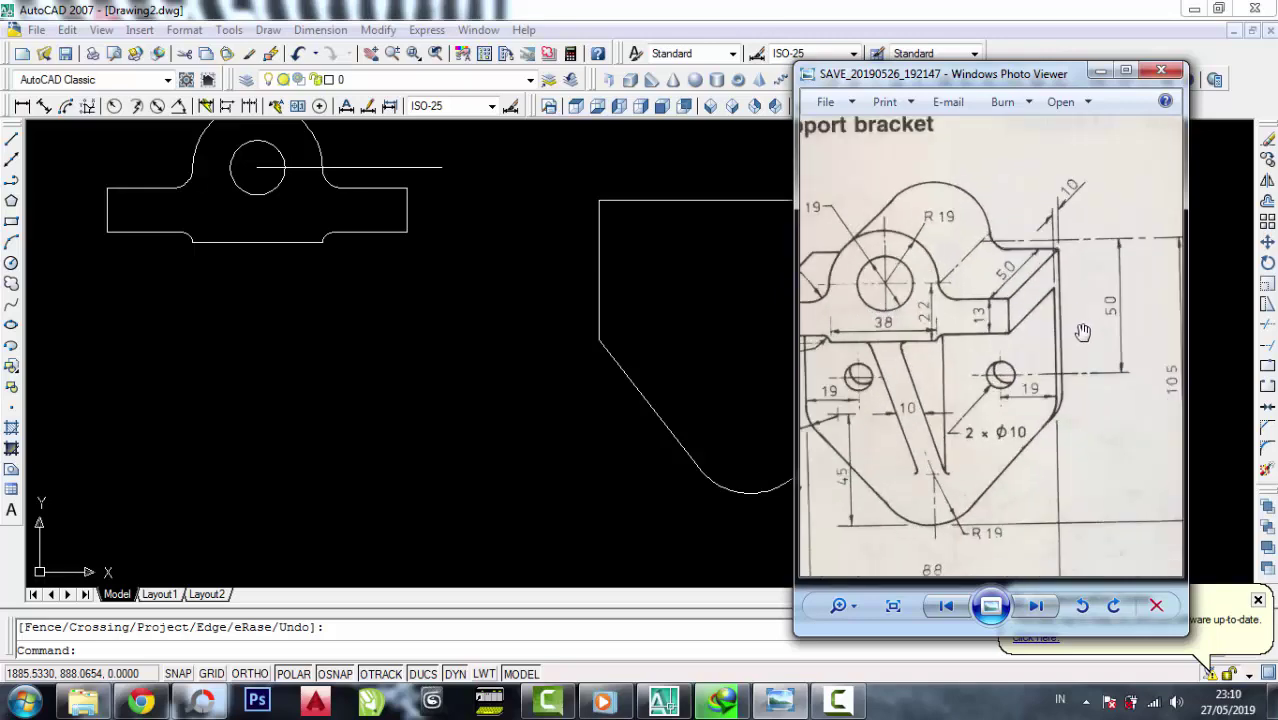
Draw a line from the plate's top-right corner 39 units down, then 19 units left
left_click(1099, 72)
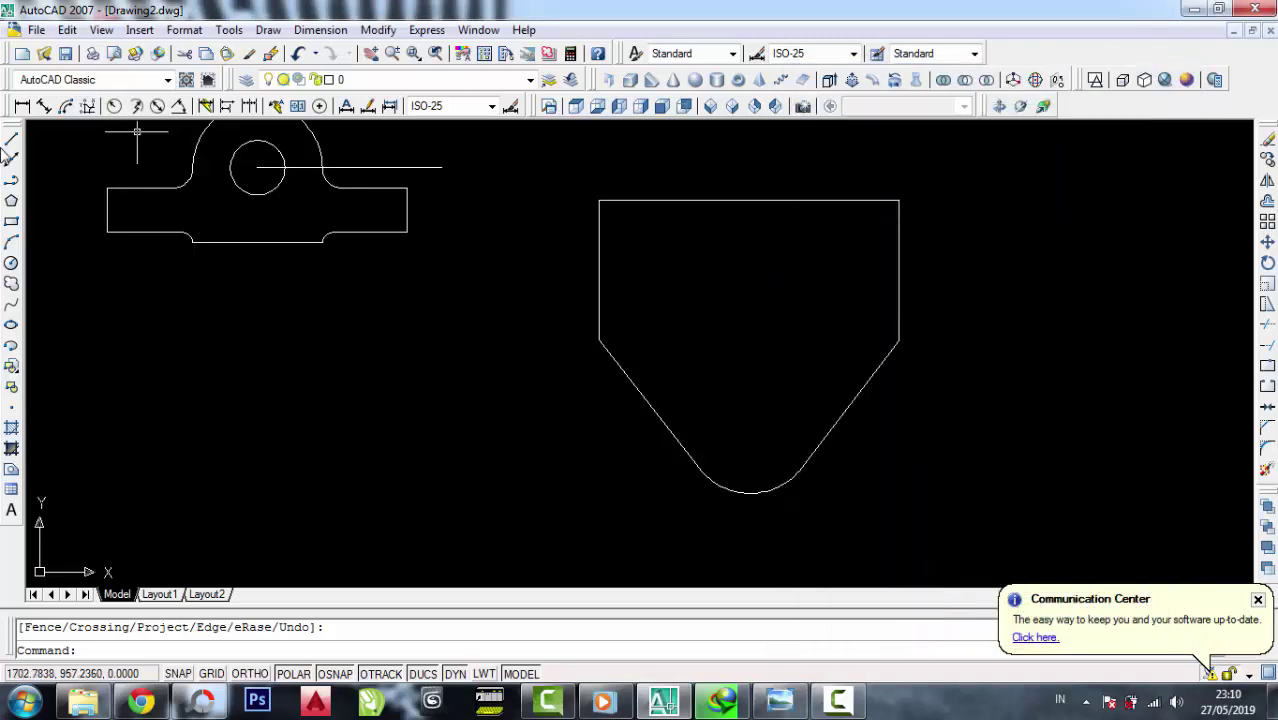
left_click(11, 140)
left_click(899, 200)
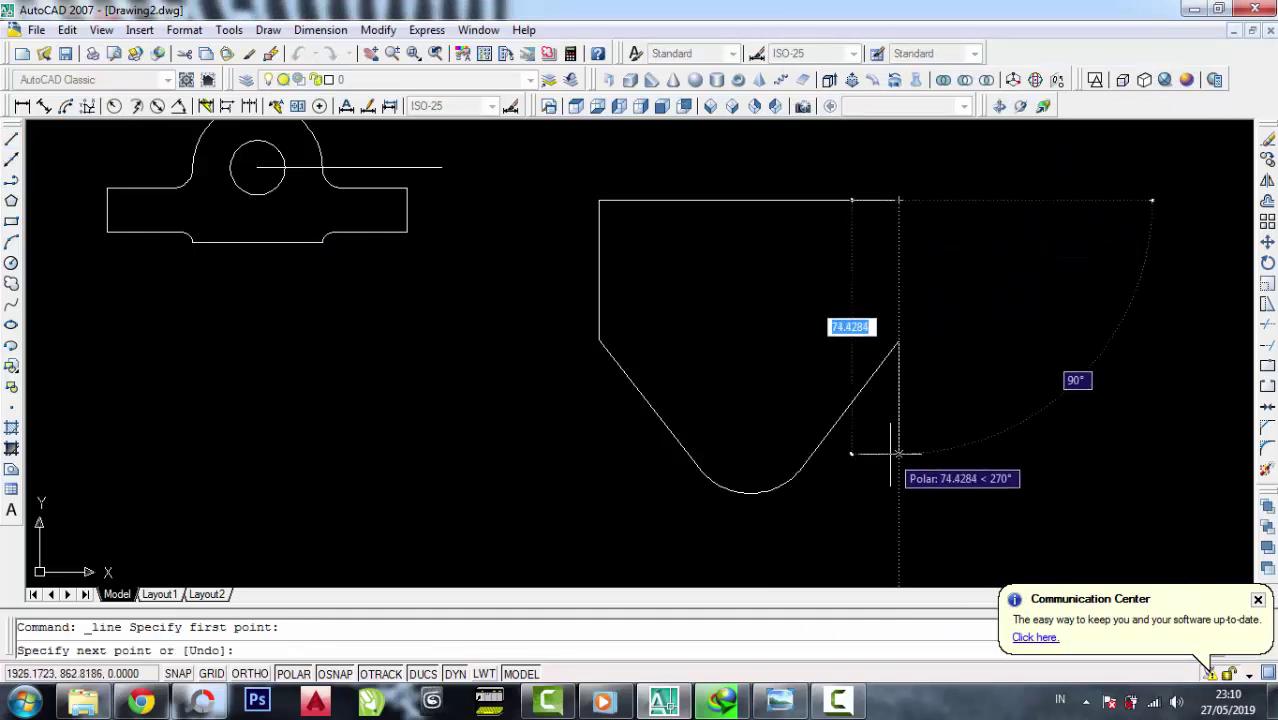
type("39")
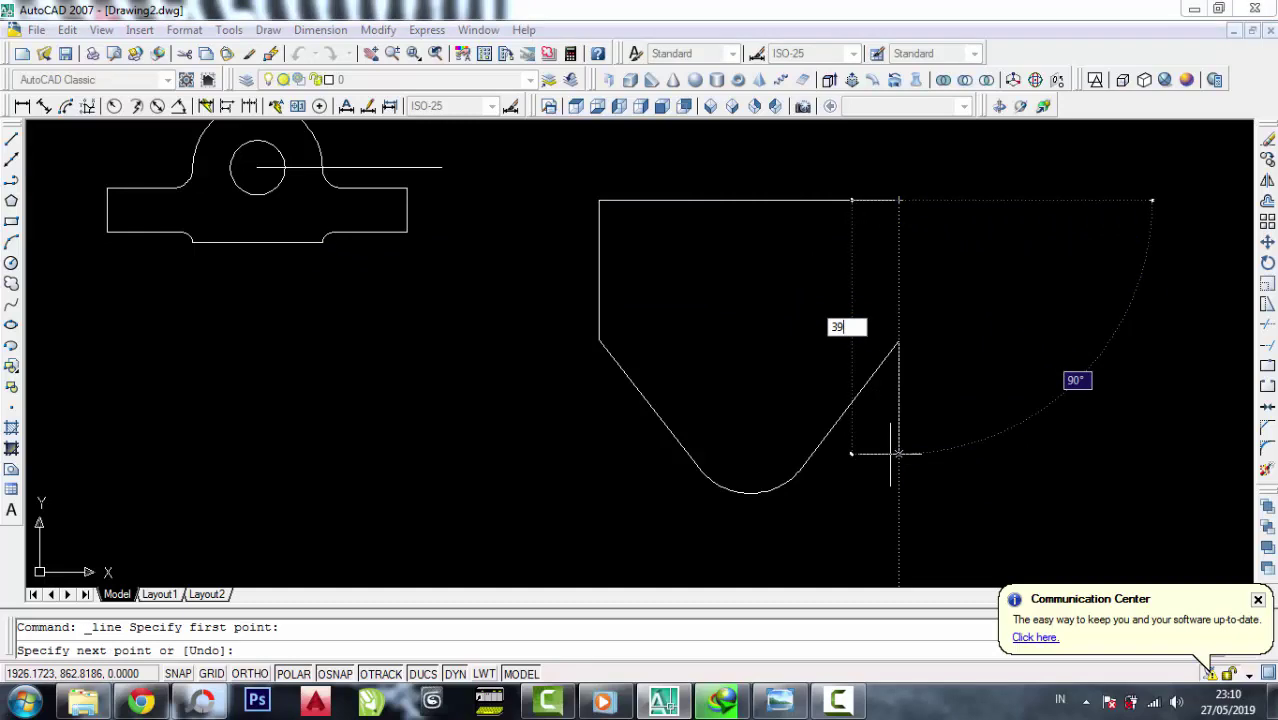
key("Return")
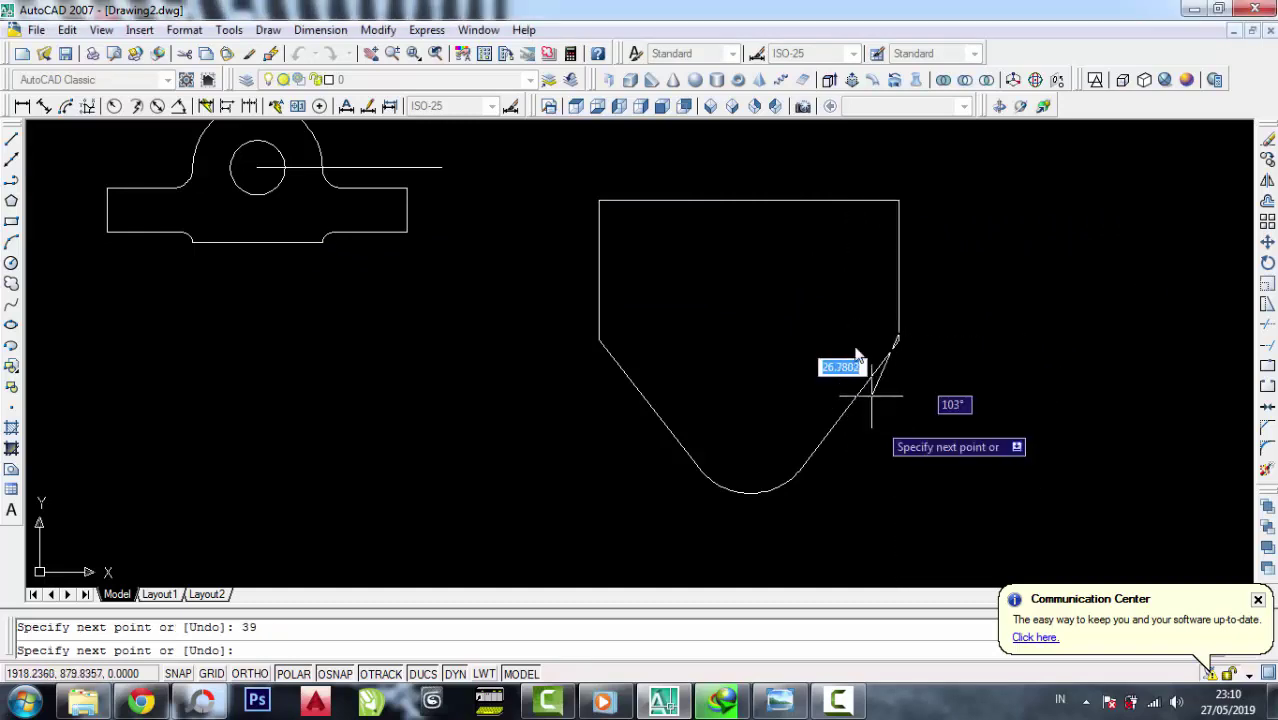
scroll(855, 335, "up", 2)
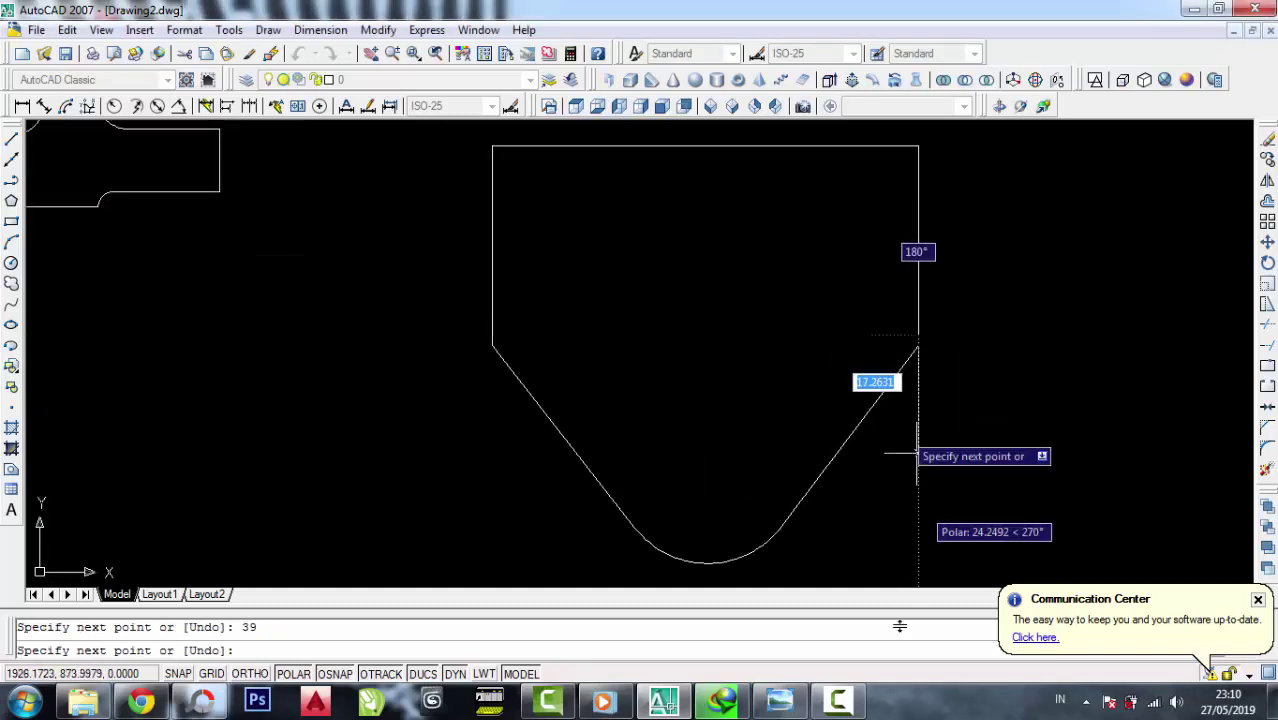
key("alt+Tab")
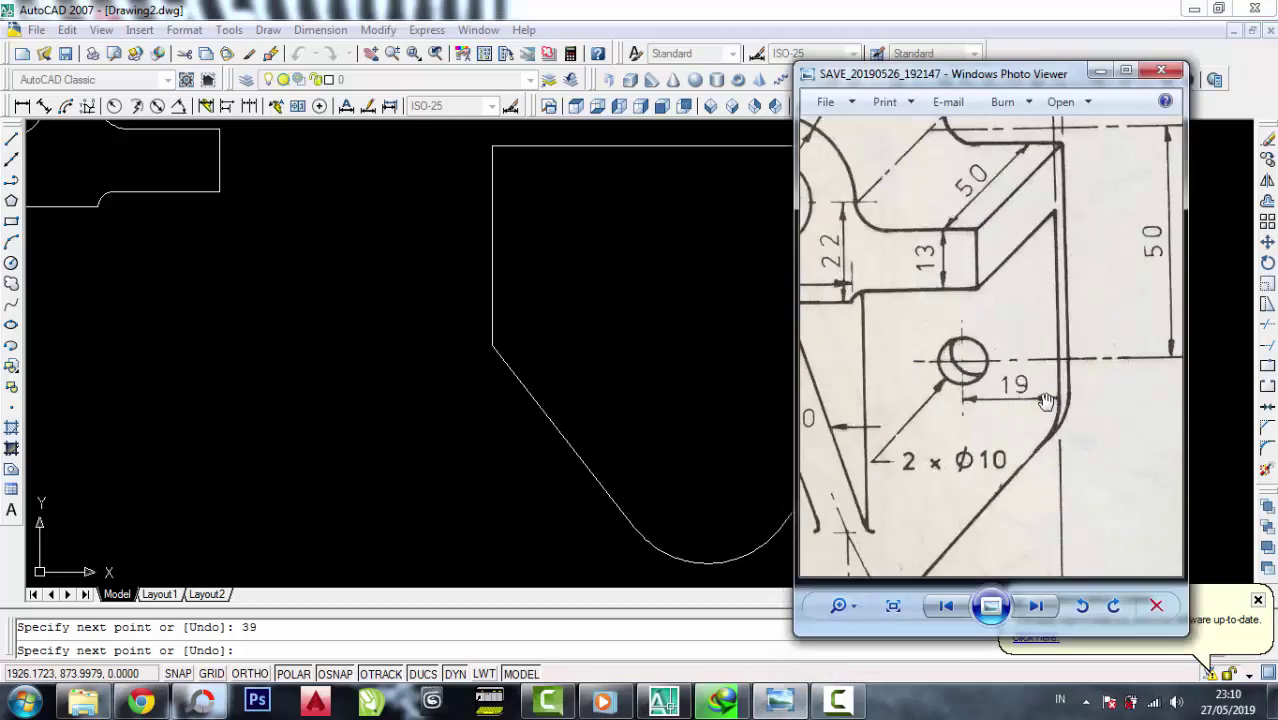
left_click(1100, 71)
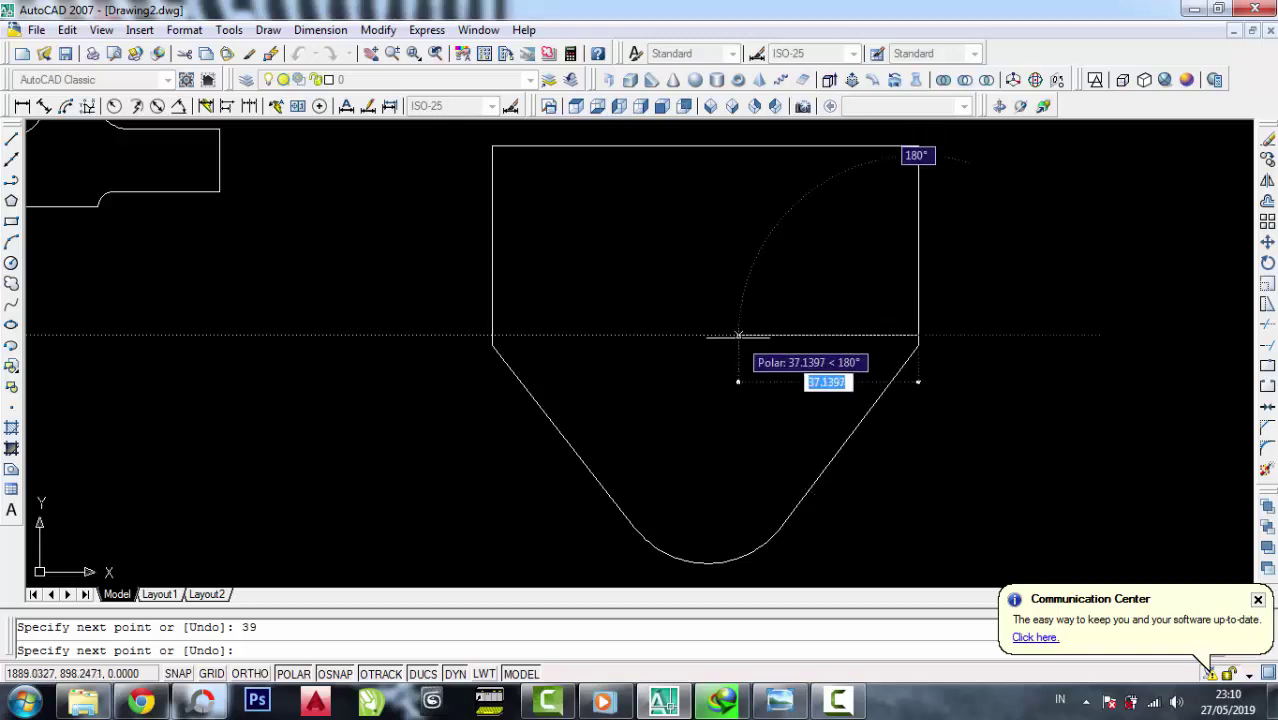
type("19")
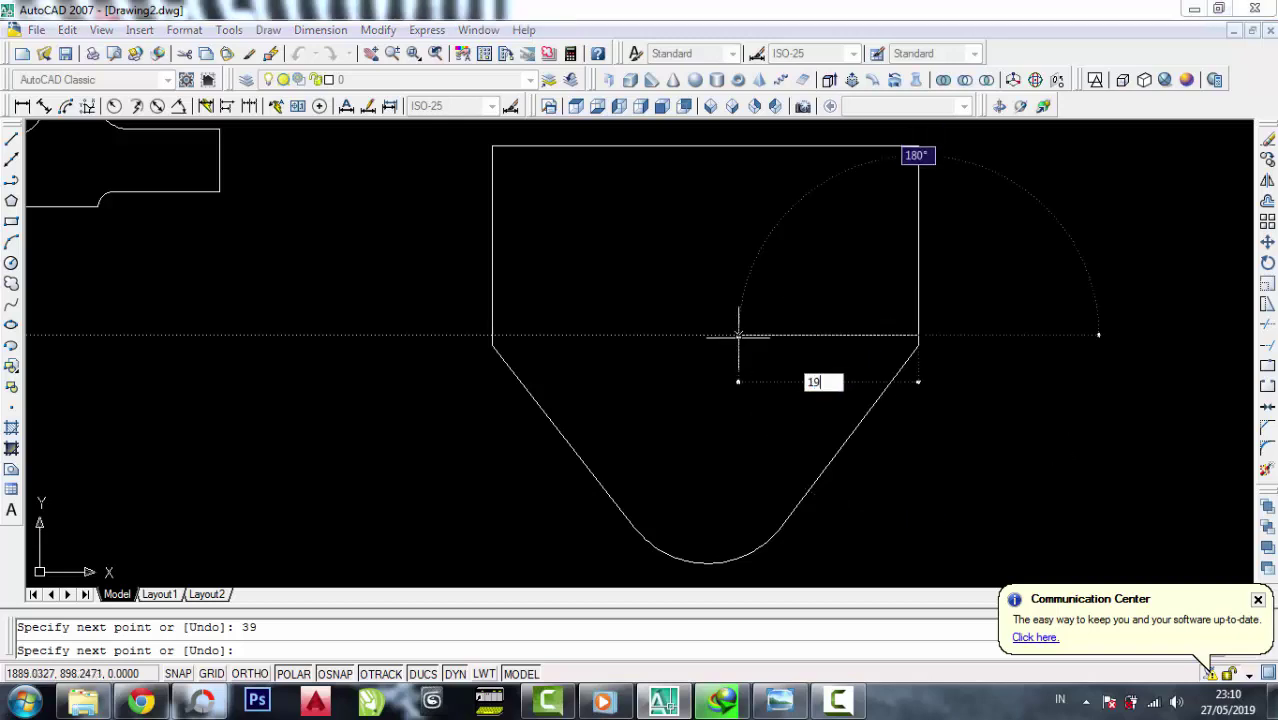
key("Return")
key("Return")
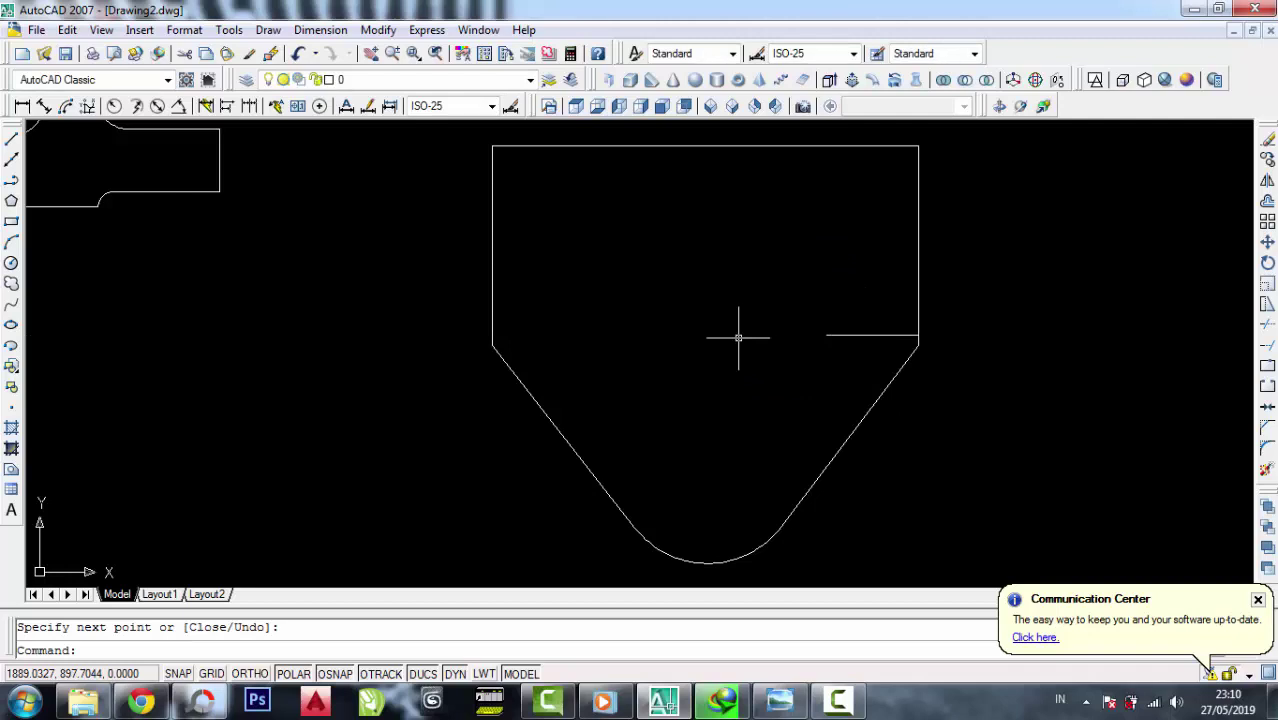
Check the reference, then draw a radius-5 hole circle at the short line's inner end
mouse_move(779, 701)
left_click(827, 657)
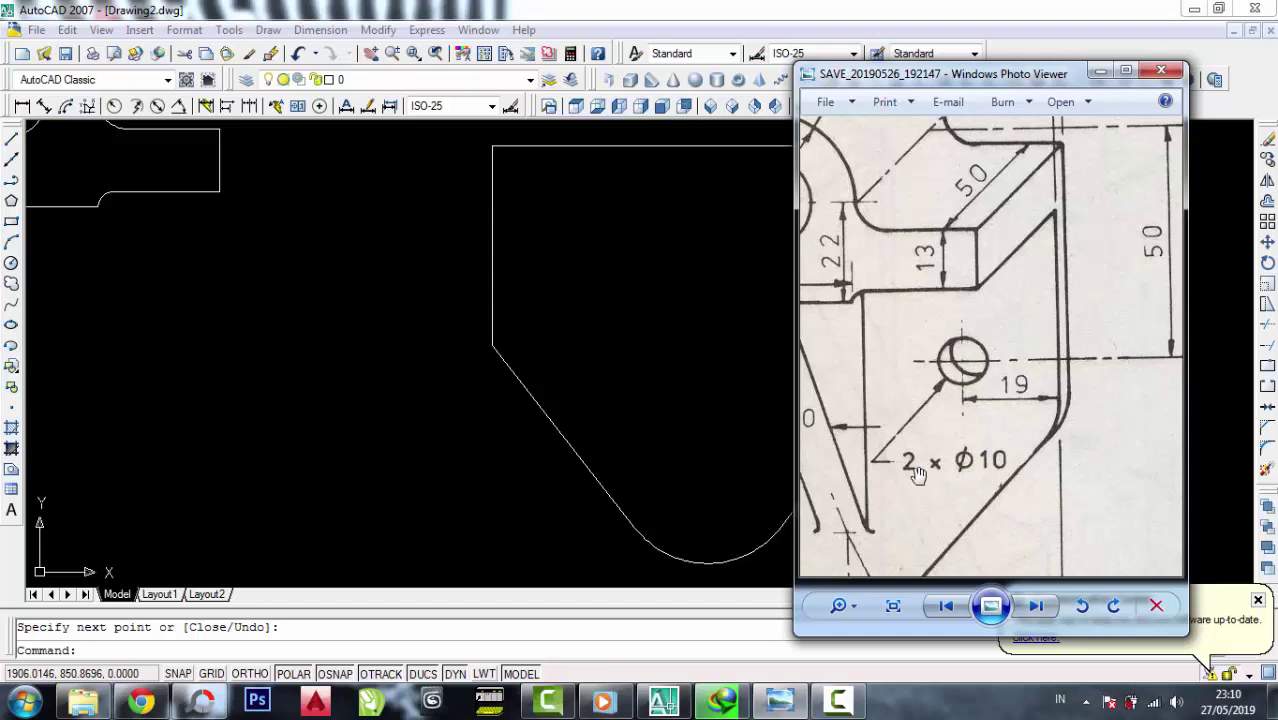
scroll(917, 475, "down", 2)
scroll(818, 410, "up", 1)
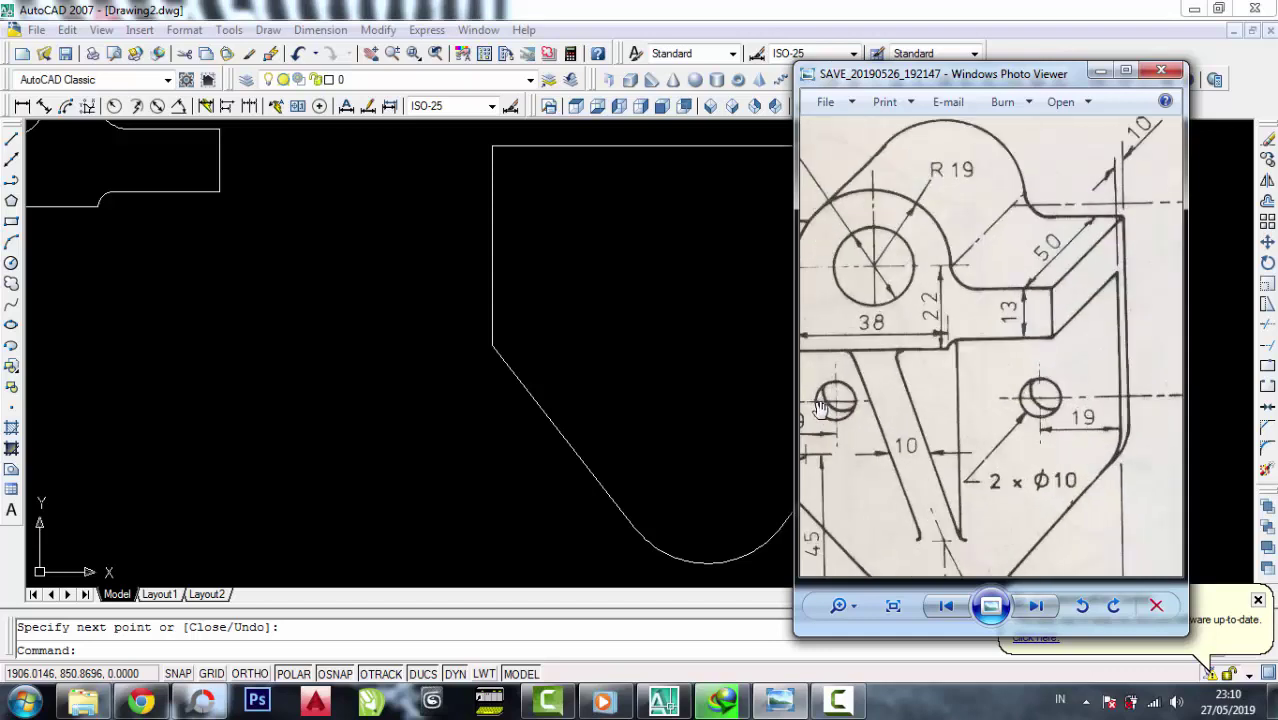
left_click(1100, 71)
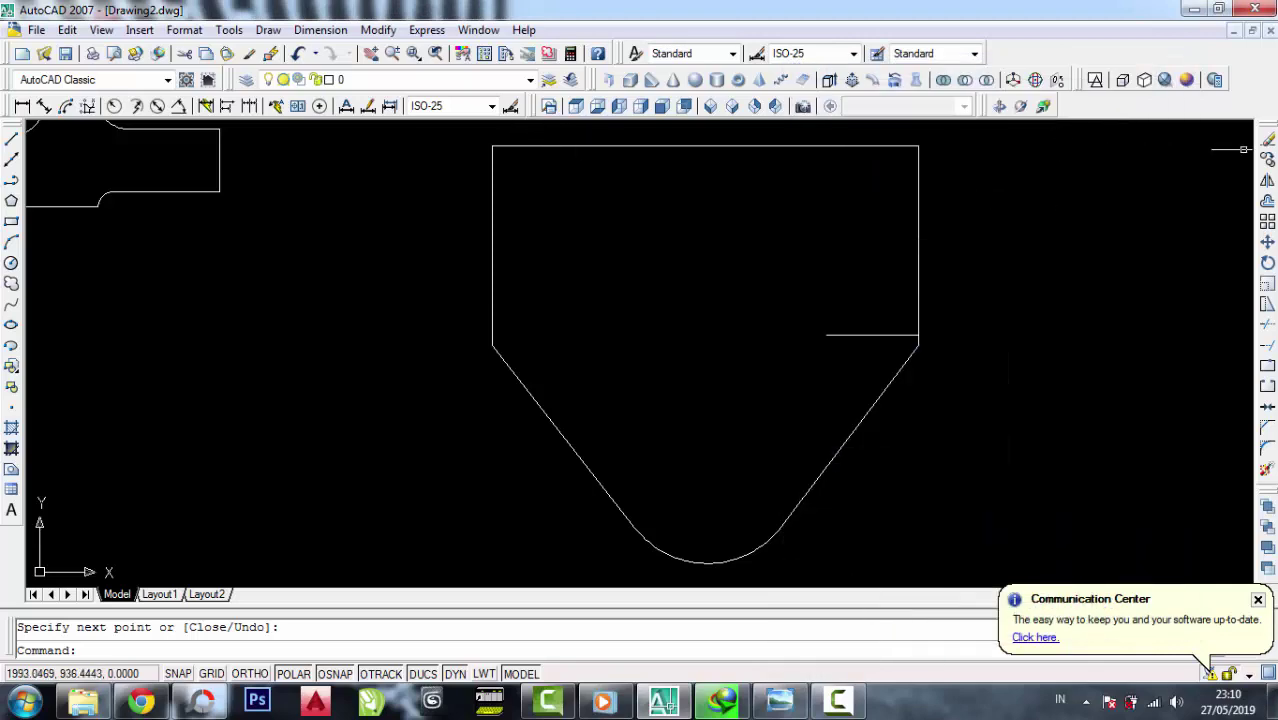
left_click(11, 262)
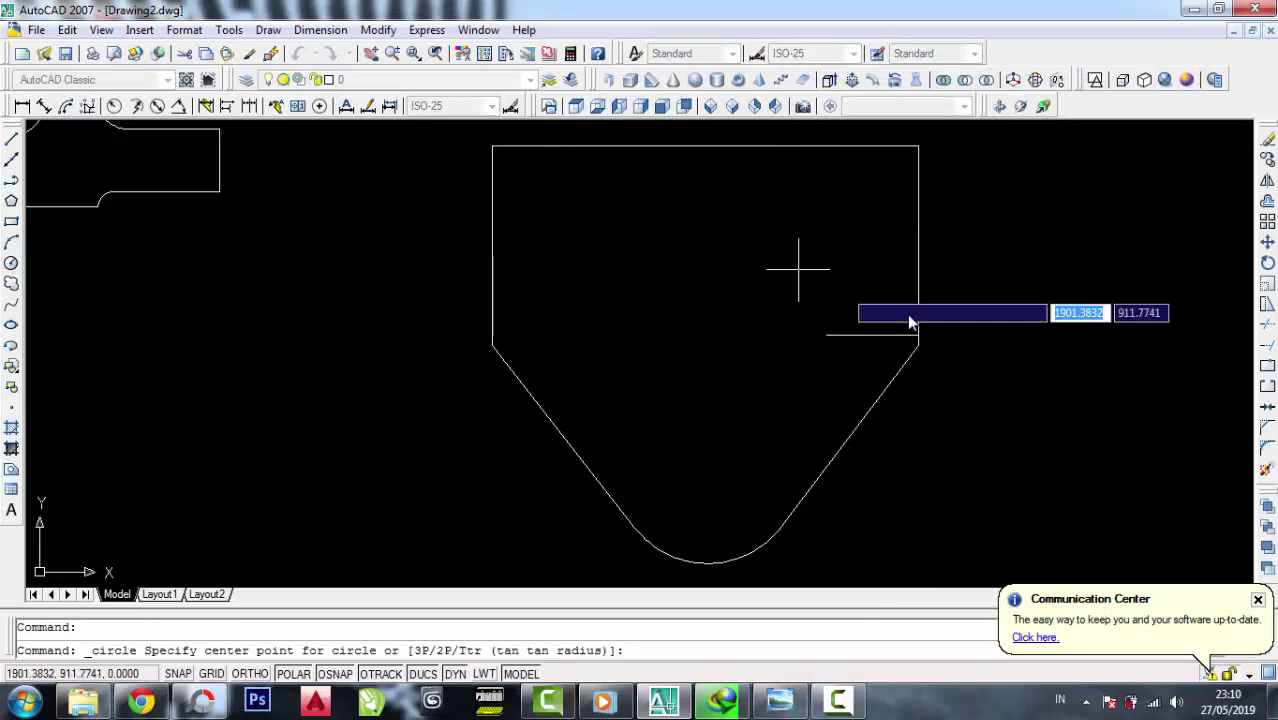
left_click(826, 335)
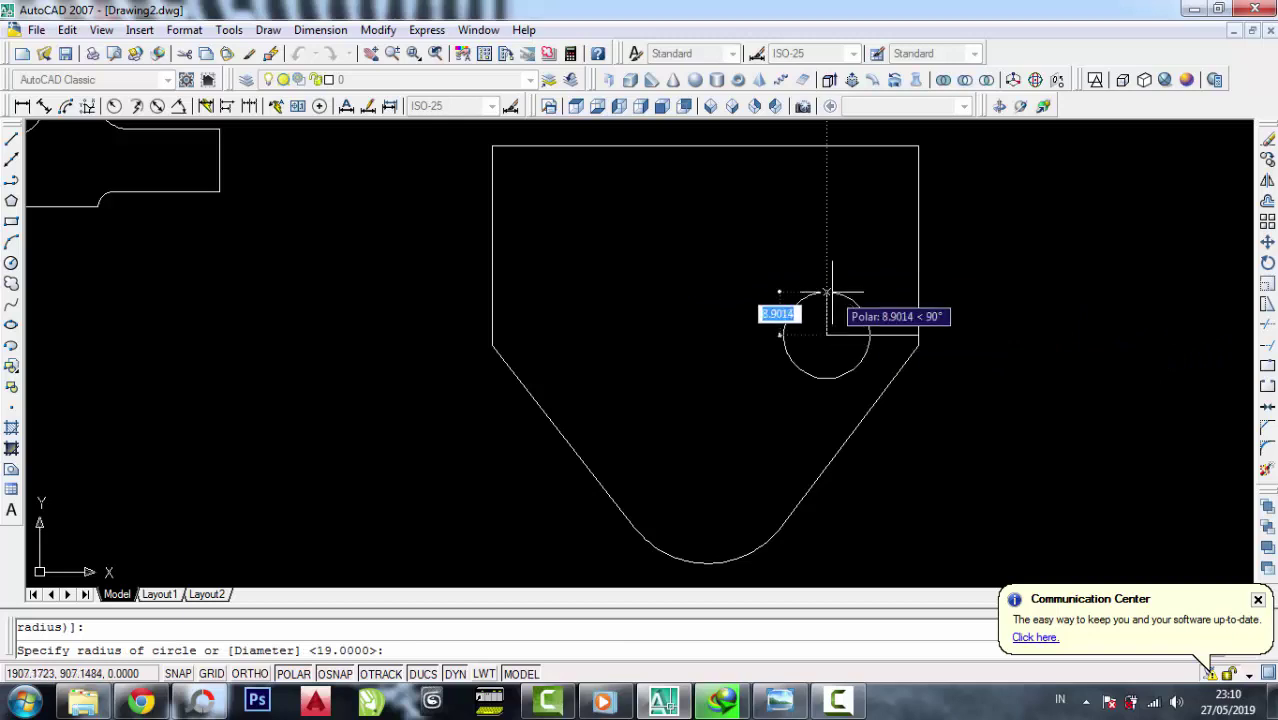
type("5")
key("Return")
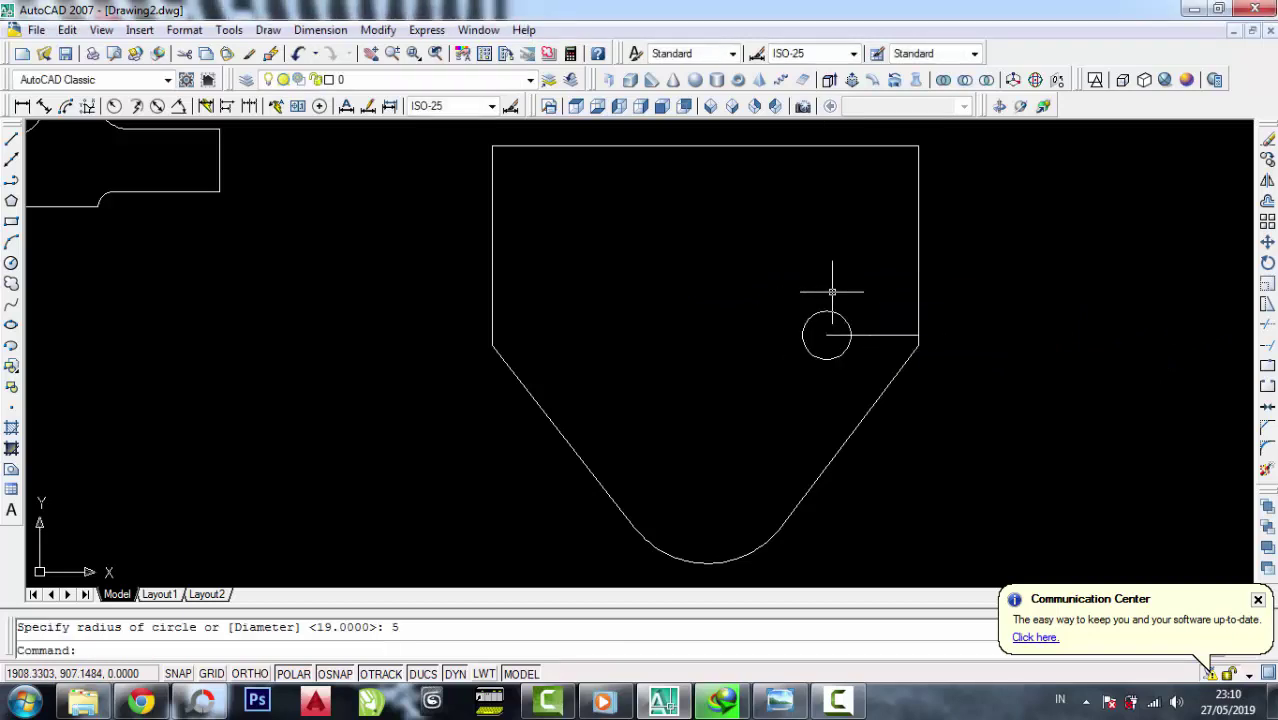
Start a diameter dimension on the hole circle, then cancel it
left_click(157, 107)
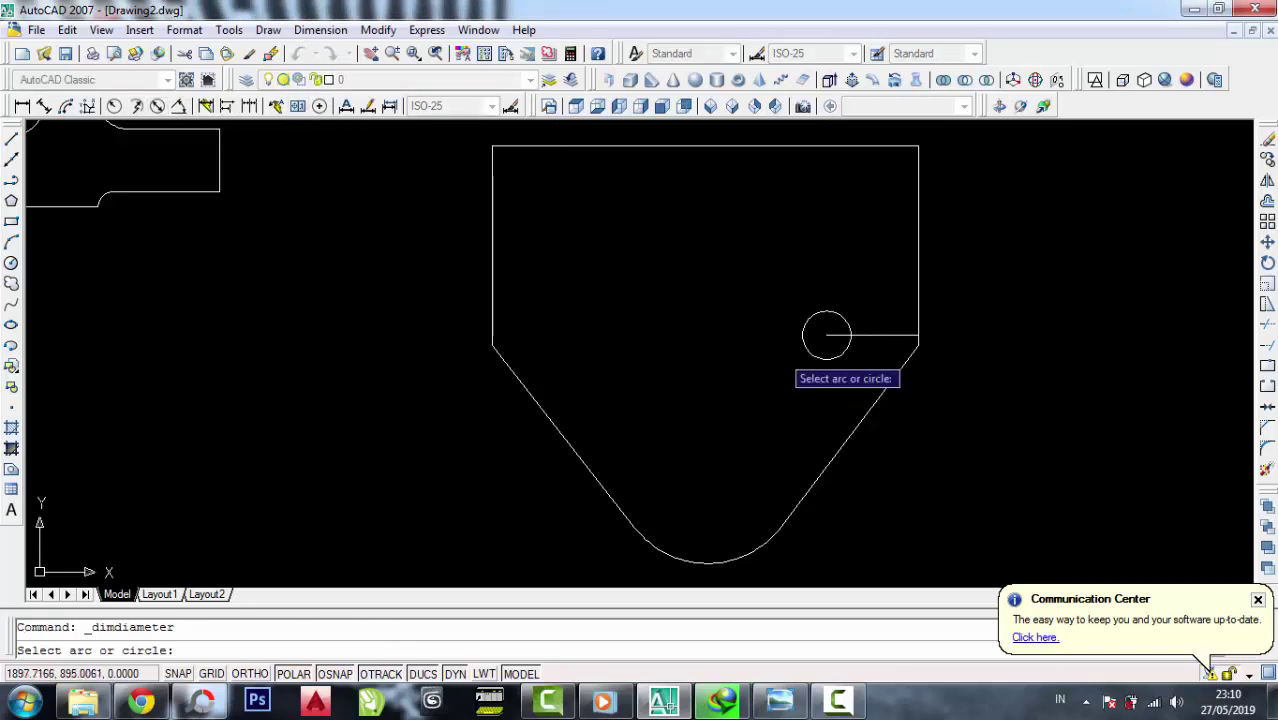
left_click(804, 337)
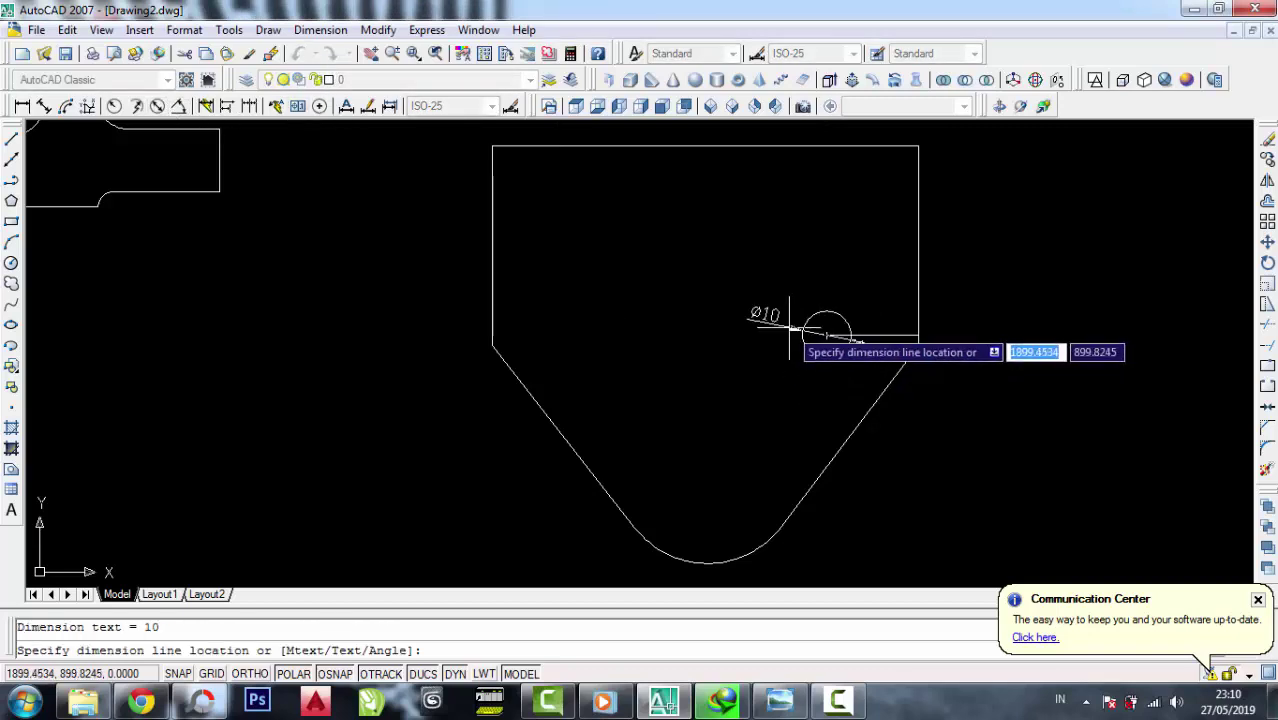
right_click(789, 328)
left_click(827, 354)
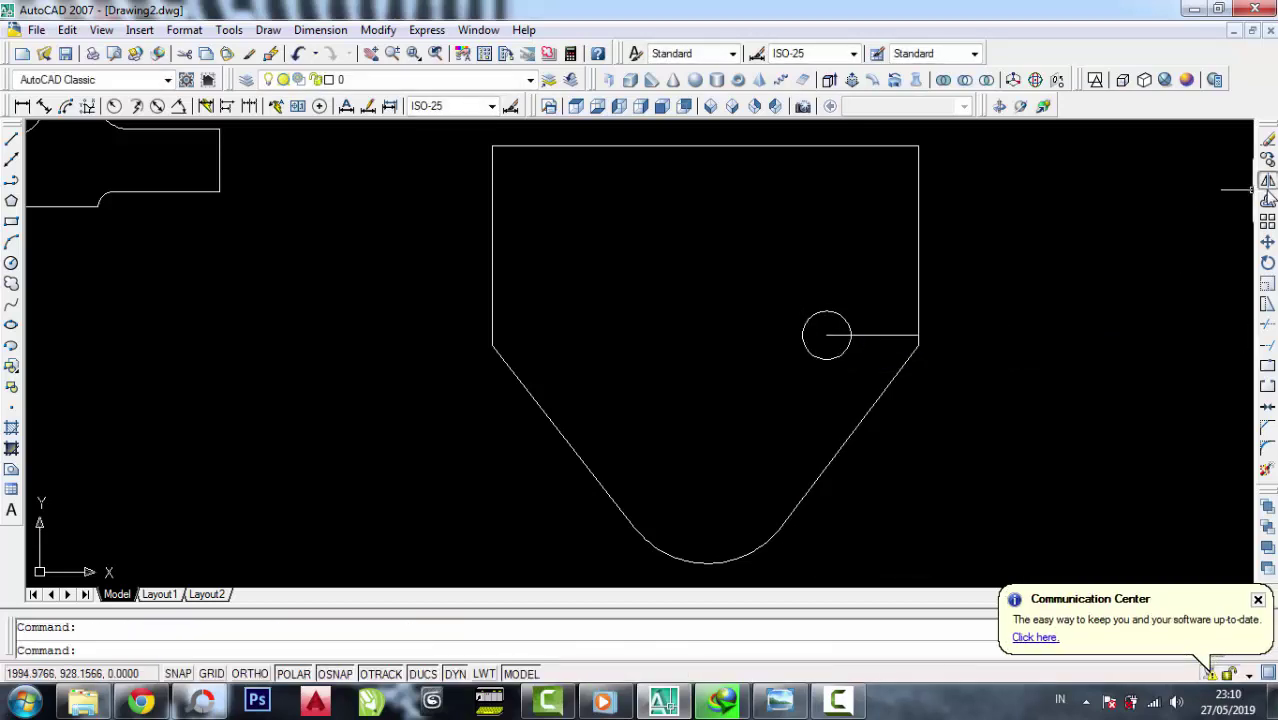
Mirror the Ø10 hole about the plate's vertical centreline, keeping the original circle
left_click(1267, 181)
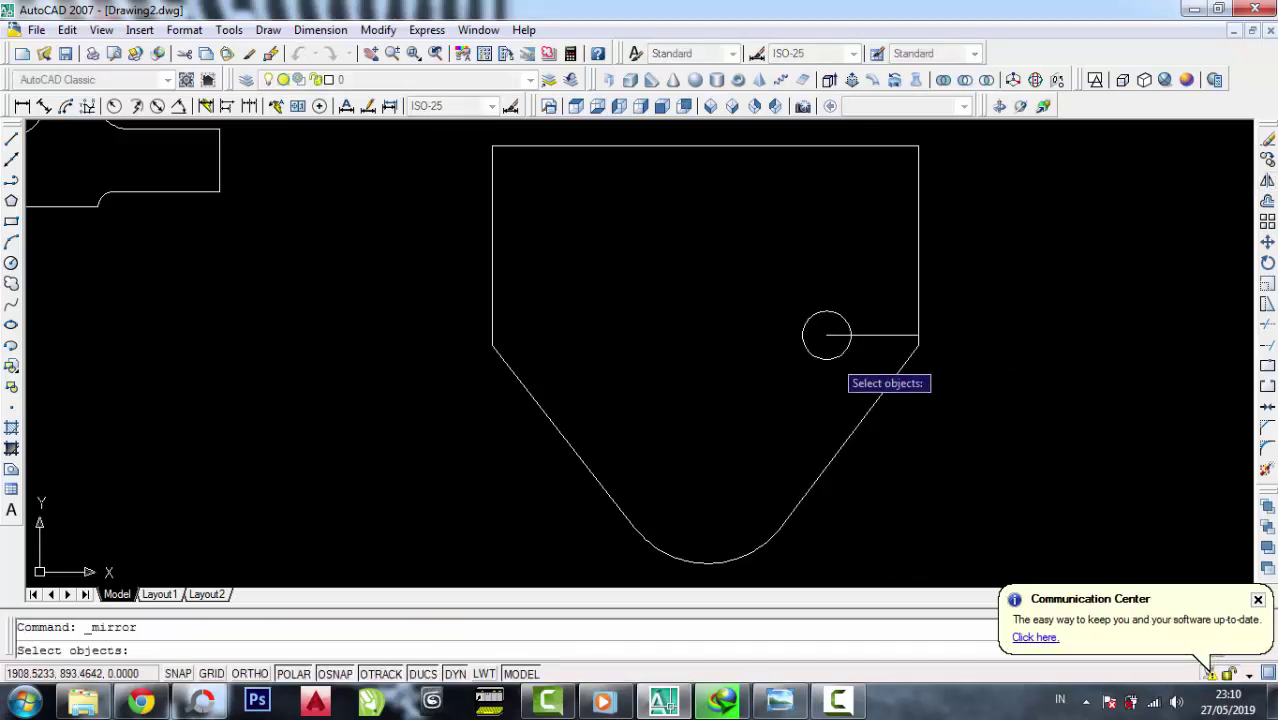
left_click(810, 322)
key("Return")
left_click(705, 147)
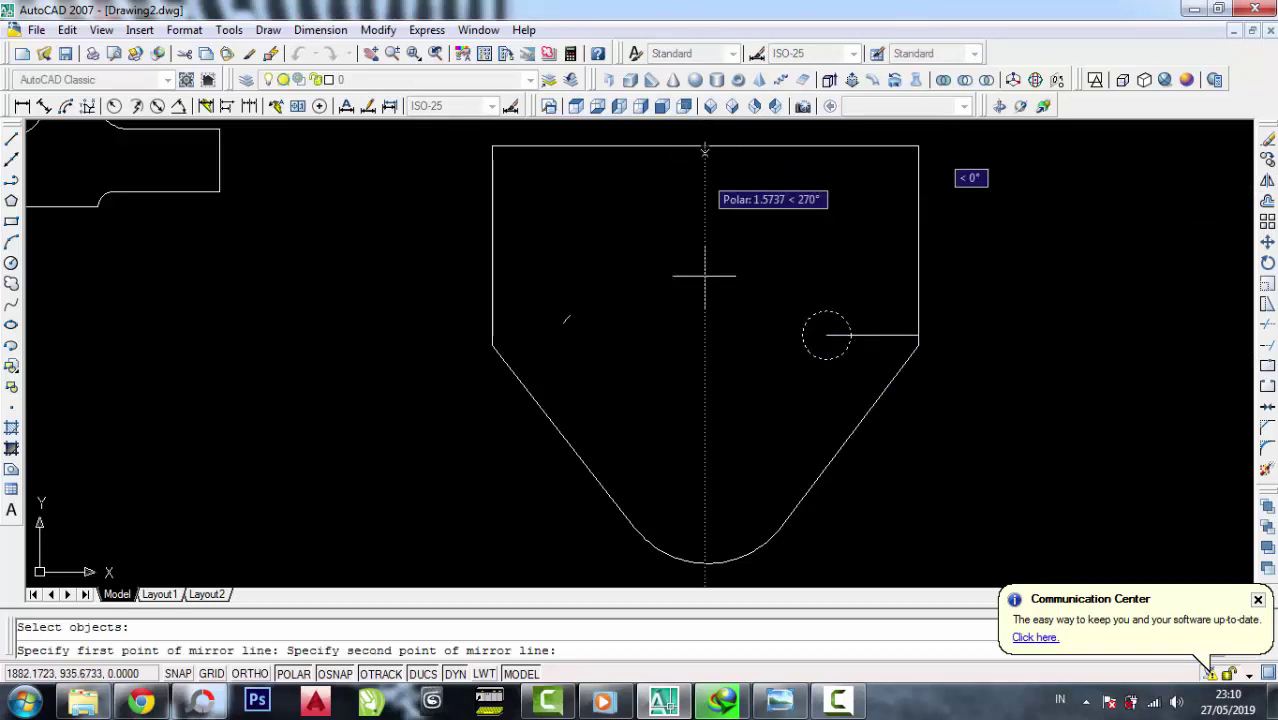
left_click(706, 561)
right_click(706, 562)
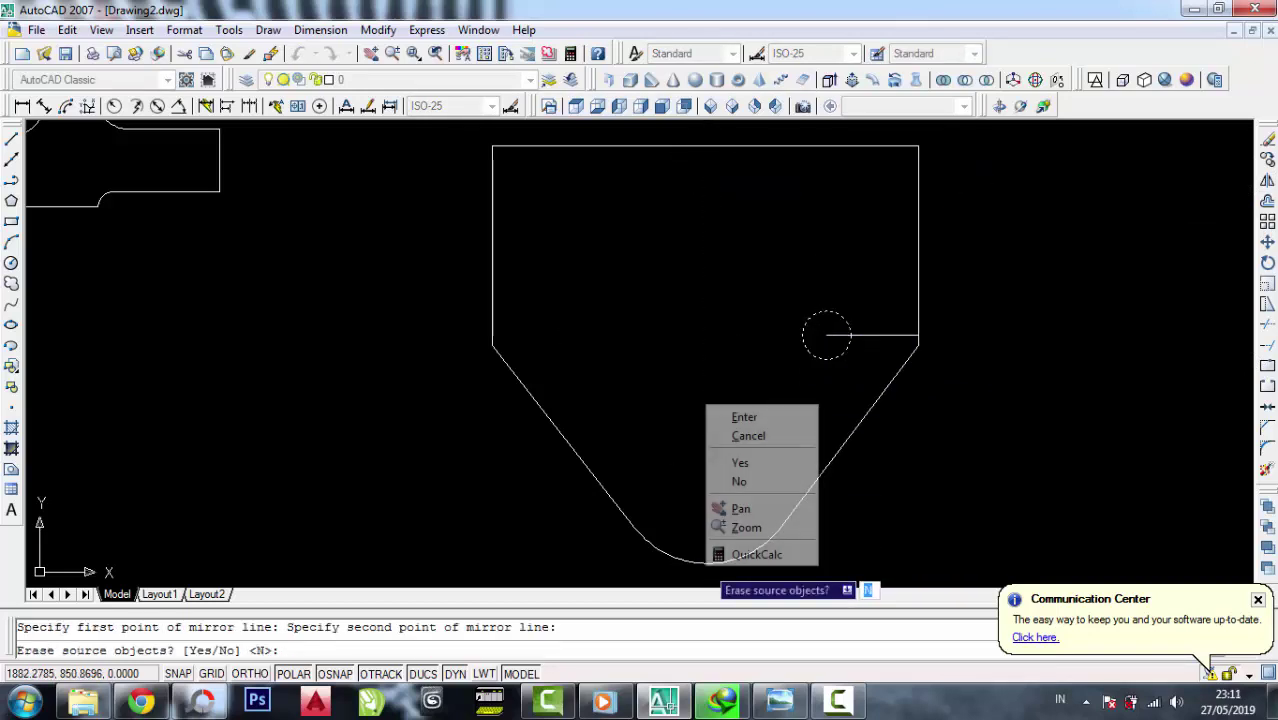
left_click(735, 417)
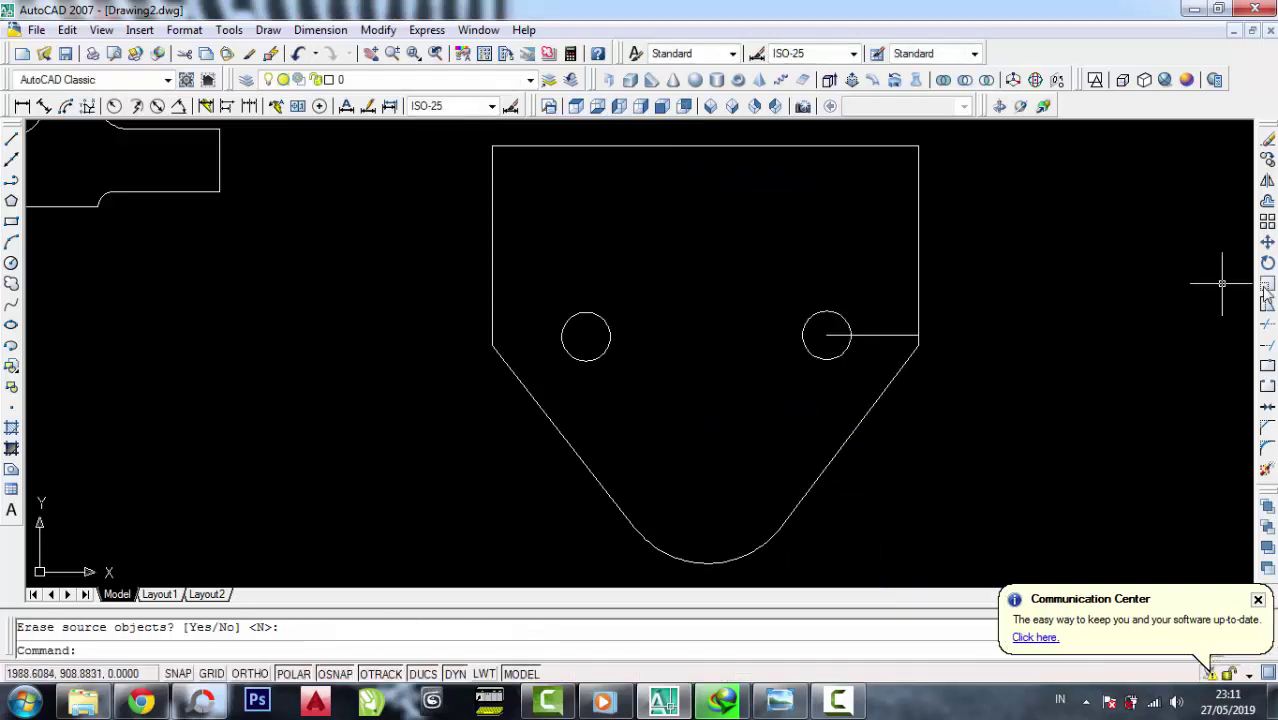
Erase the construction line inside the right hole
left_click(1267, 141)
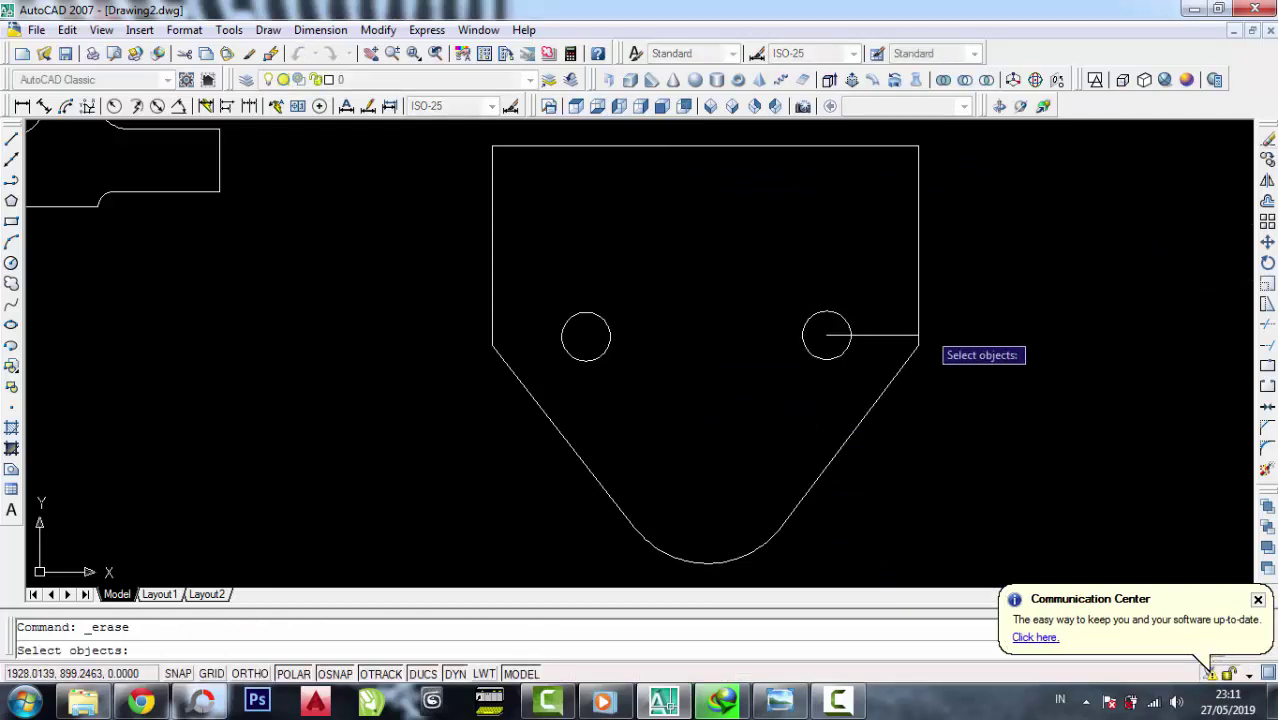
left_click(905, 335)
key("Return")
Check the bracket reference drawing, then return to AutoCAD
left_click(780, 700)
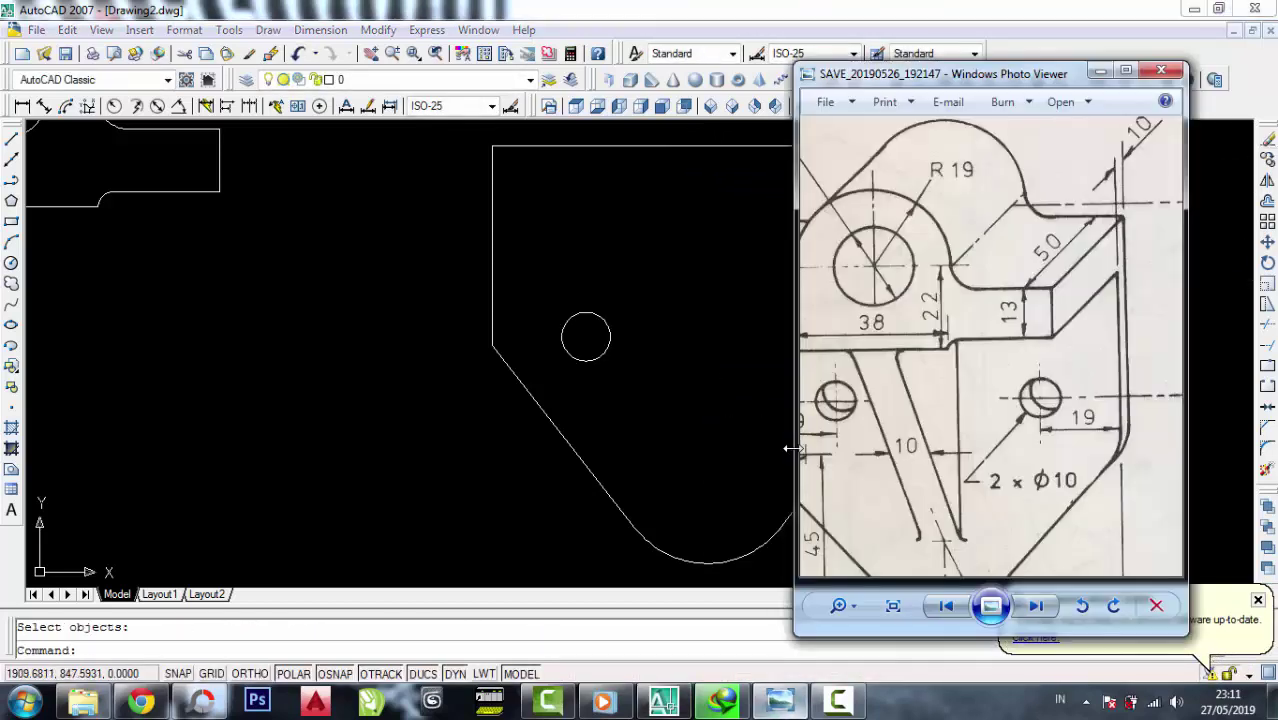
scroll(1117, 377, "down", 2)
scroll(922, 463, "up", 1)
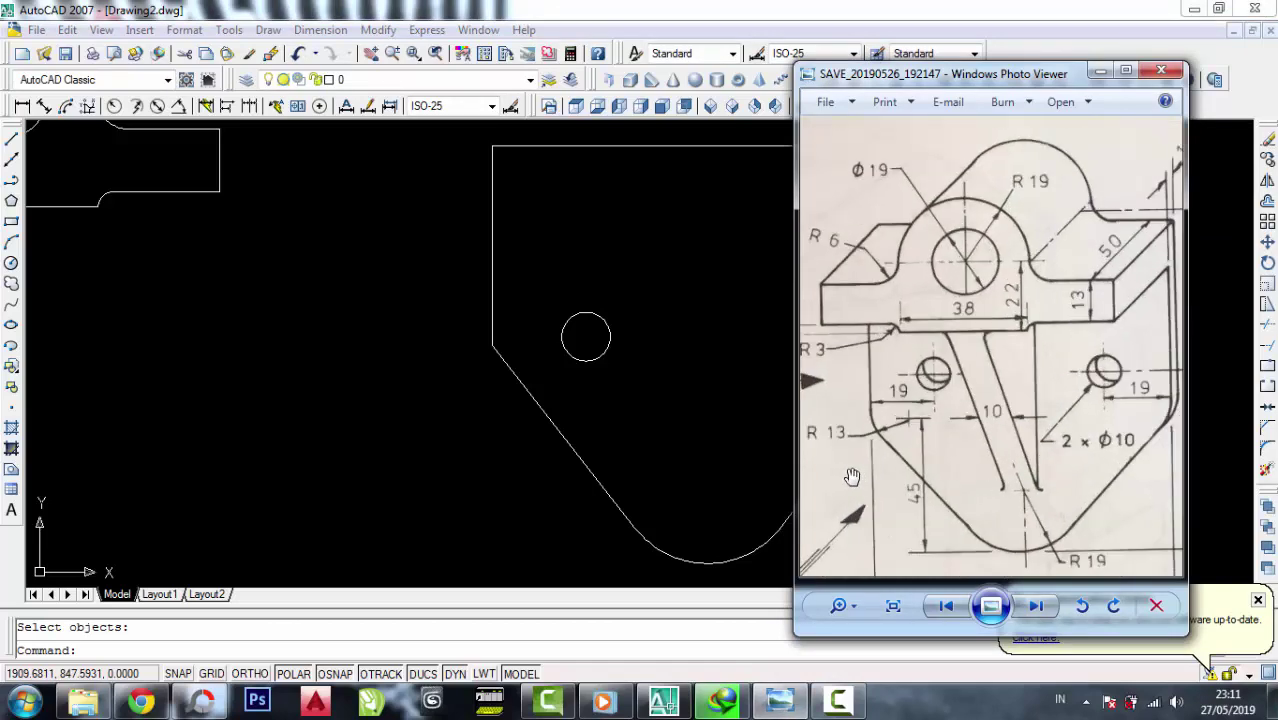
scroll(851, 477, "up", 1)
scroll(851, 477, "down", 1)
scroll(862, 439, "up", 2)
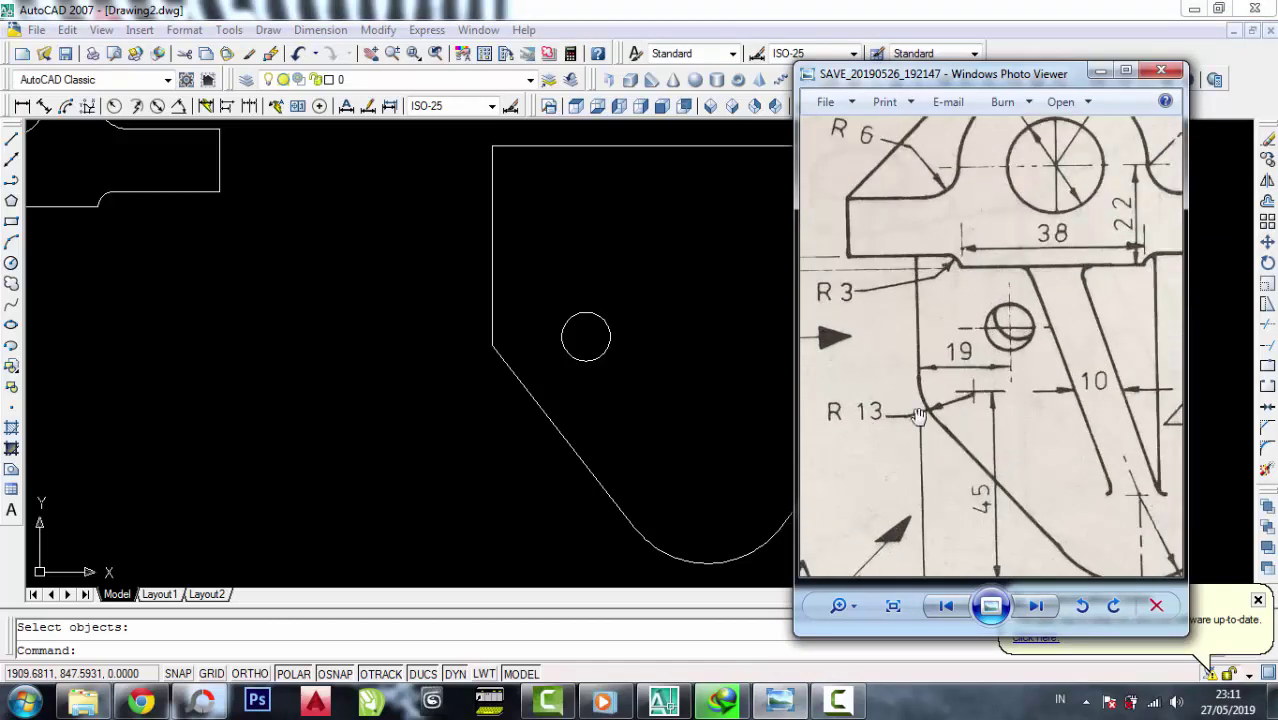
left_click(1097, 72)
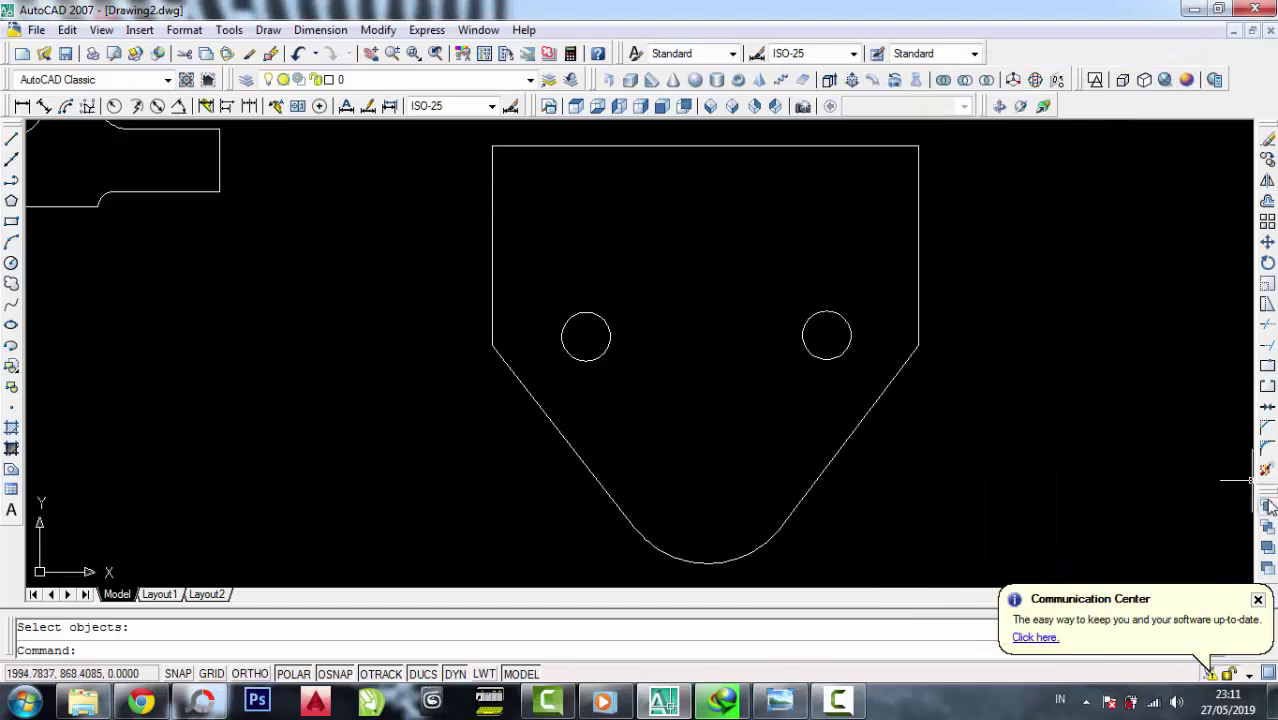
Fillet the right slanted and vertical plate edges with radius 13
left_click(1266, 449)
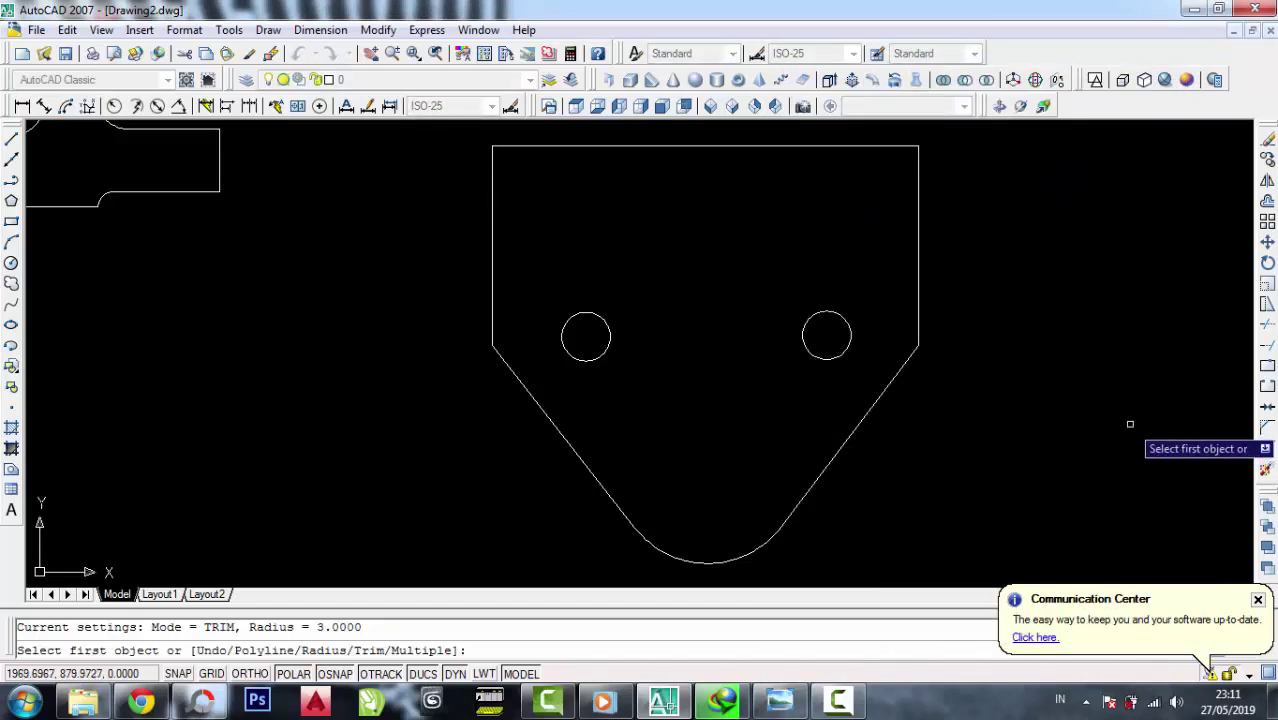
type("r")
key("Return")
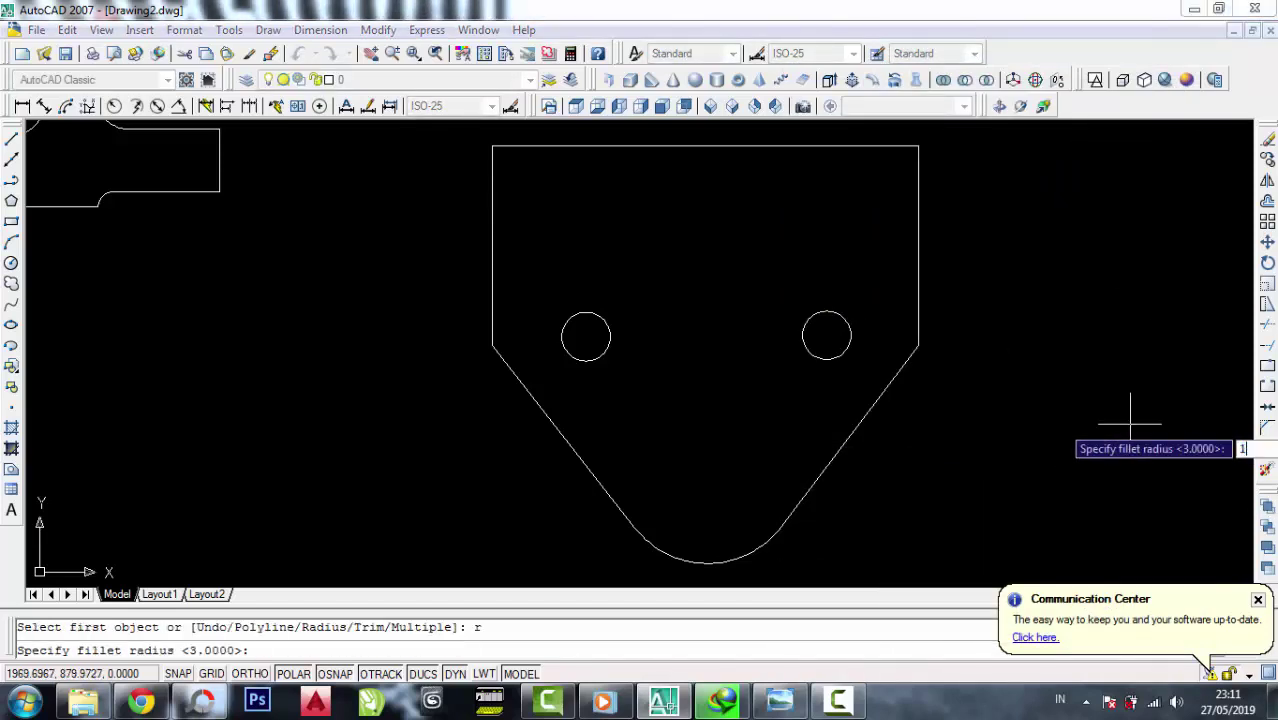
type("13")
key("Return")
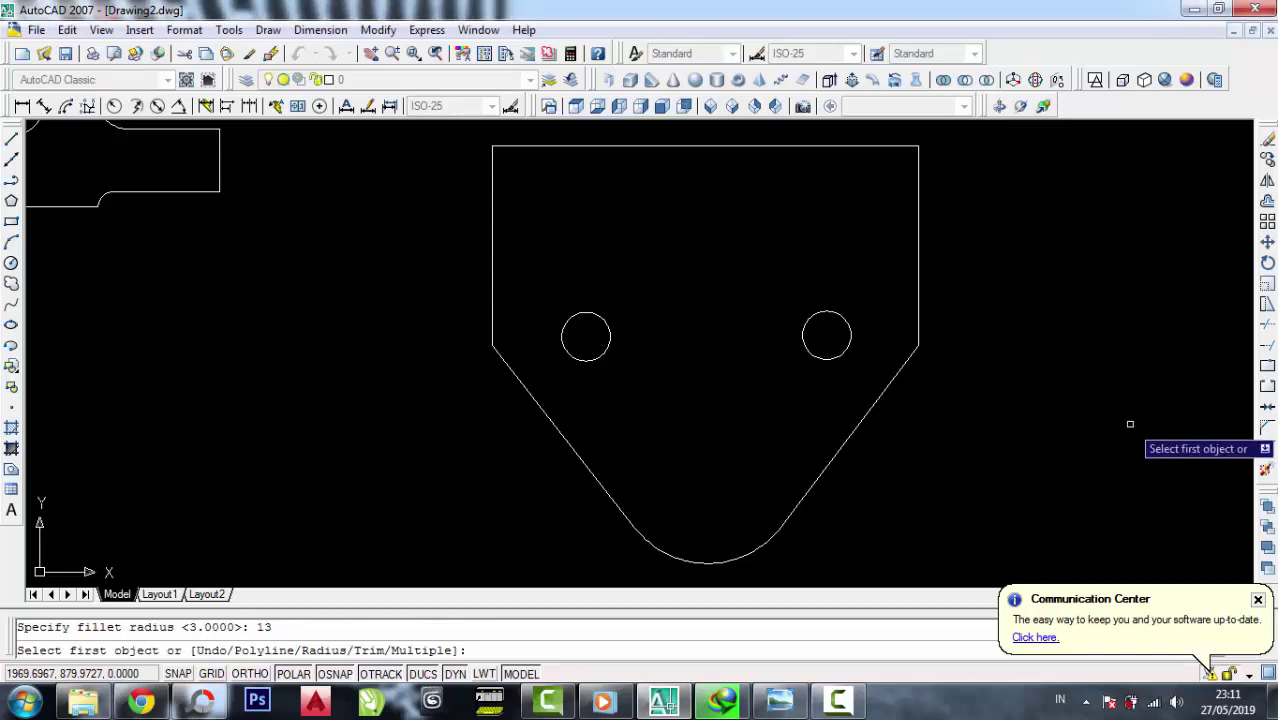
left_click(907, 361)
left_click(919, 310)
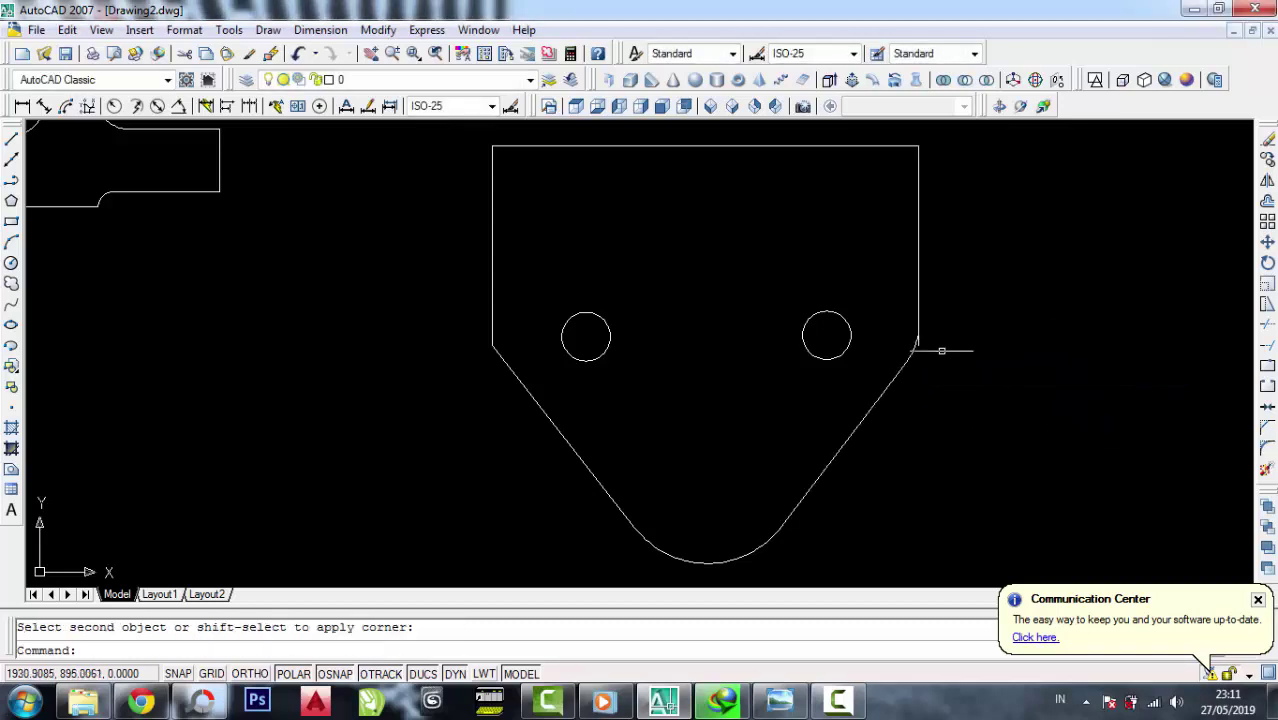
scroll(941, 351, "up", 2)
scroll(930, 354, "up", 3)
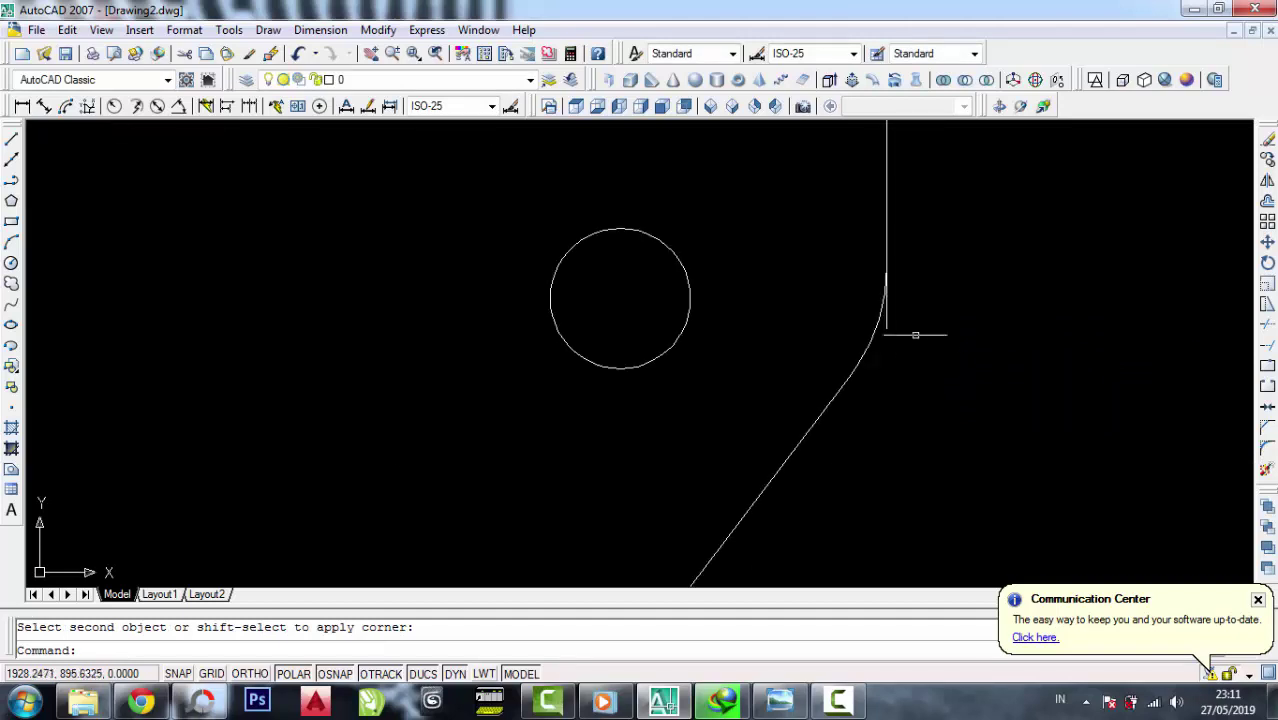
Trim the leftover line stubs around the new rounded corner
left_click(1265, 338)
left_click(889, 356)
left_click(870, 289)
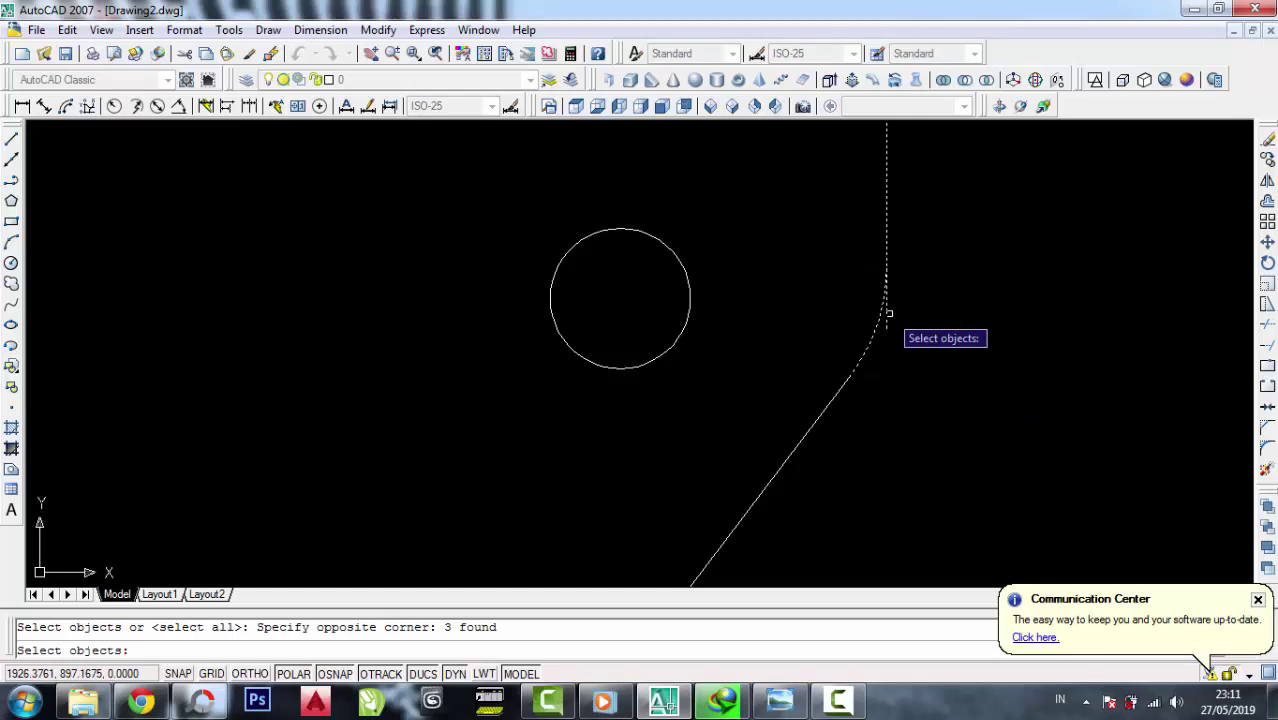
left_click(887, 314)
scroll(1100, 340, "up", 4)
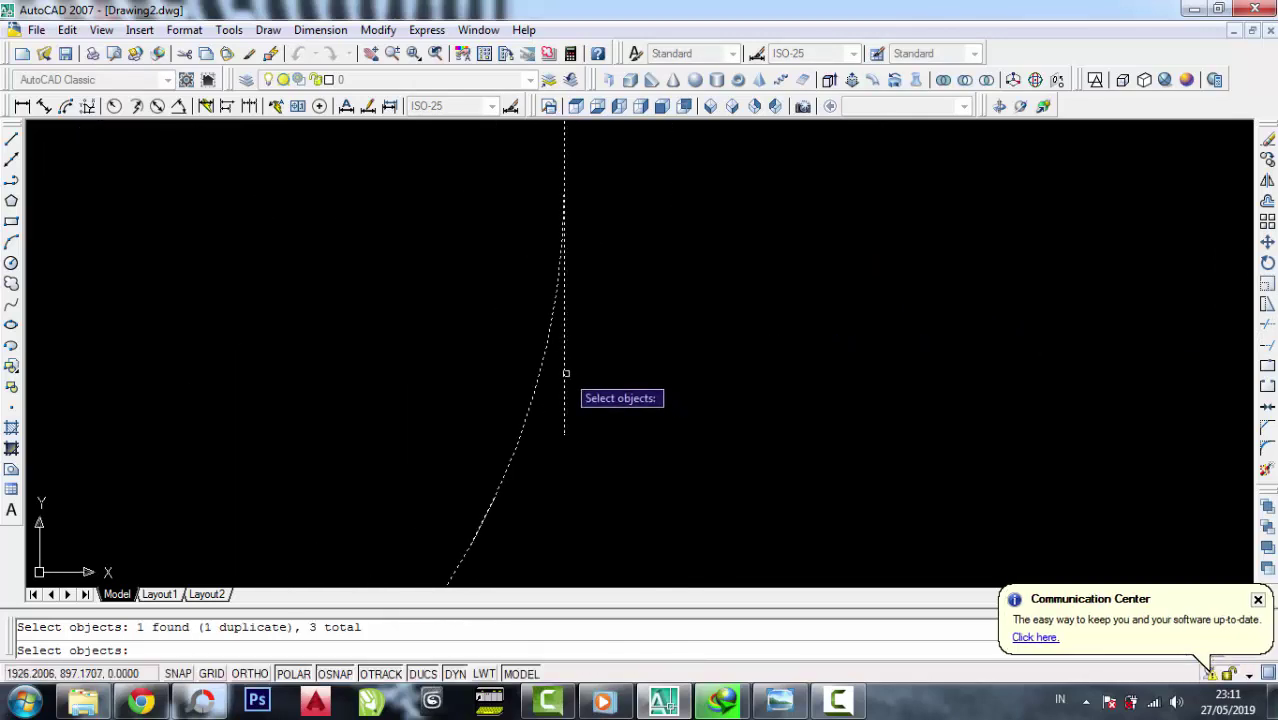
right_click(652, 336)
right_click(652, 336)
left_click(682, 347)
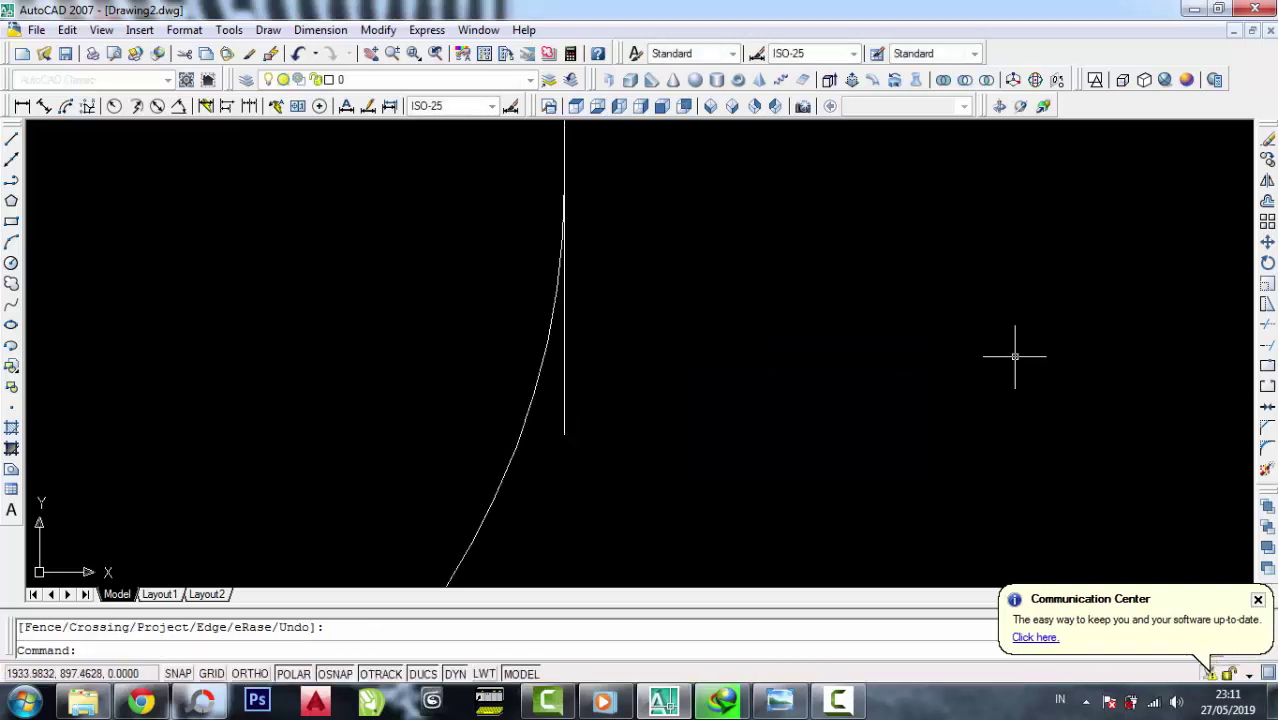
Trim the remaining stub, then begin filleting the left slanted corner
left_click(1266, 333)
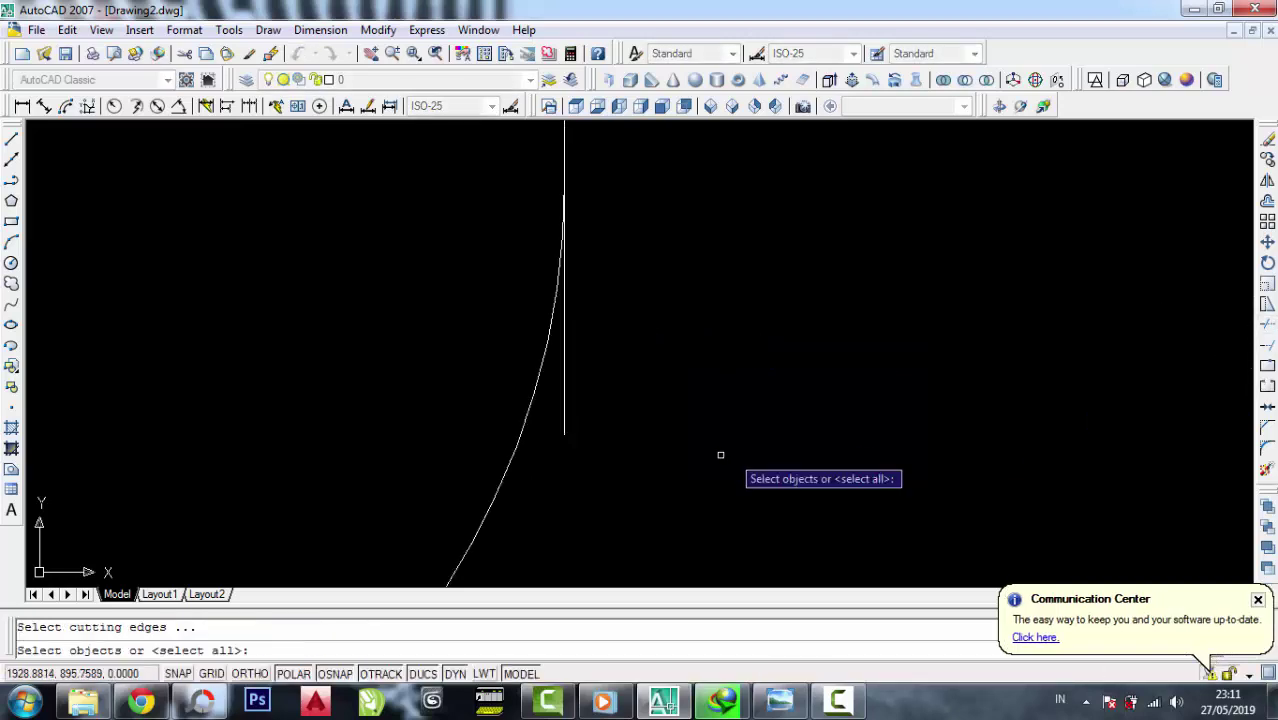
left_click(688, 471)
left_click(522, 280)
right_click(564, 365)
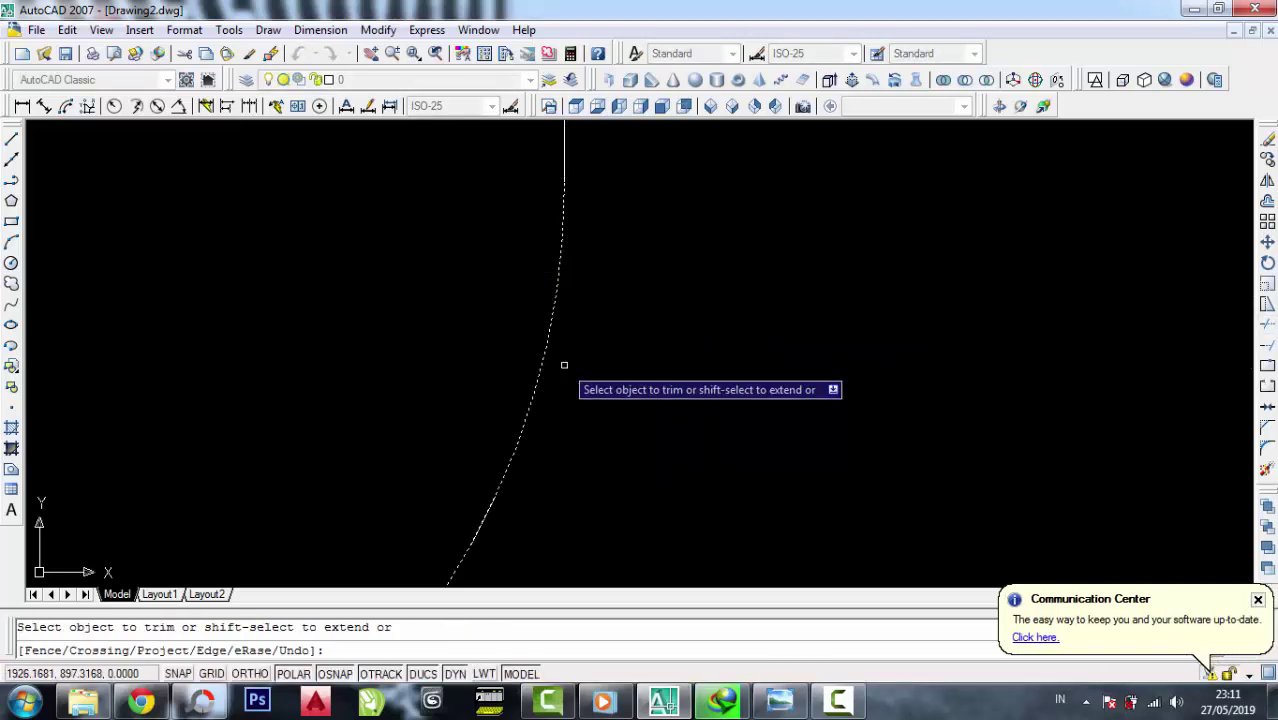
right_click(838, 265)
left_click(857, 274)
scroll(918, 368, "down", 2)
scroll(910, 368, "down", 5)
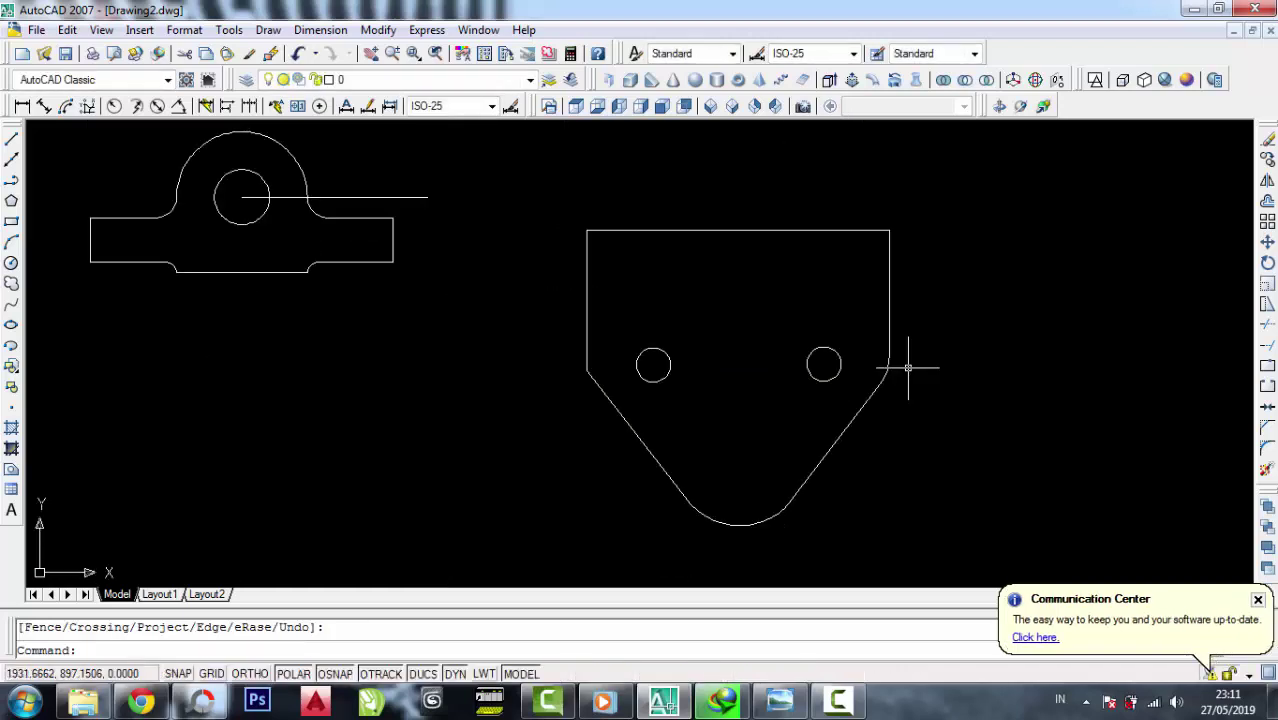
left_click(1268, 450)
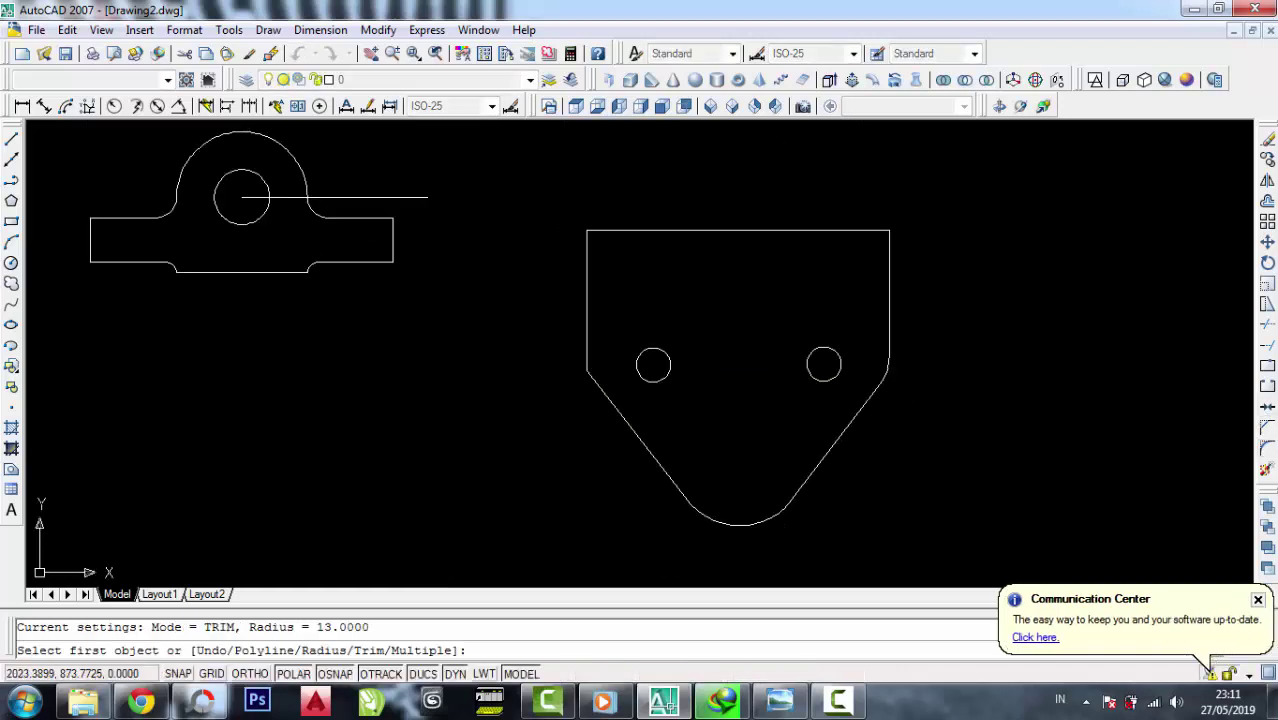
left_click(600, 387)
left_click(588, 362)
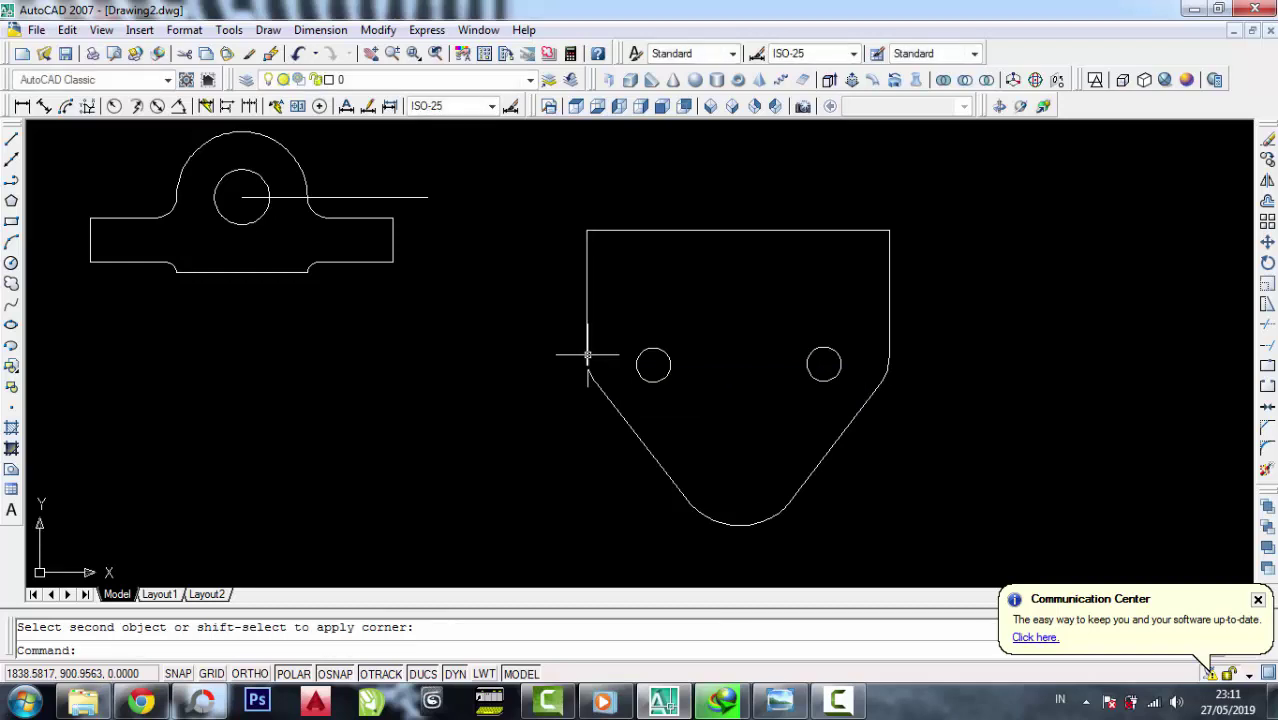
scroll(556, 357, "up", 4)
scroll(580, 405, "down", 6)
scroll(599, 422, "up", 4)
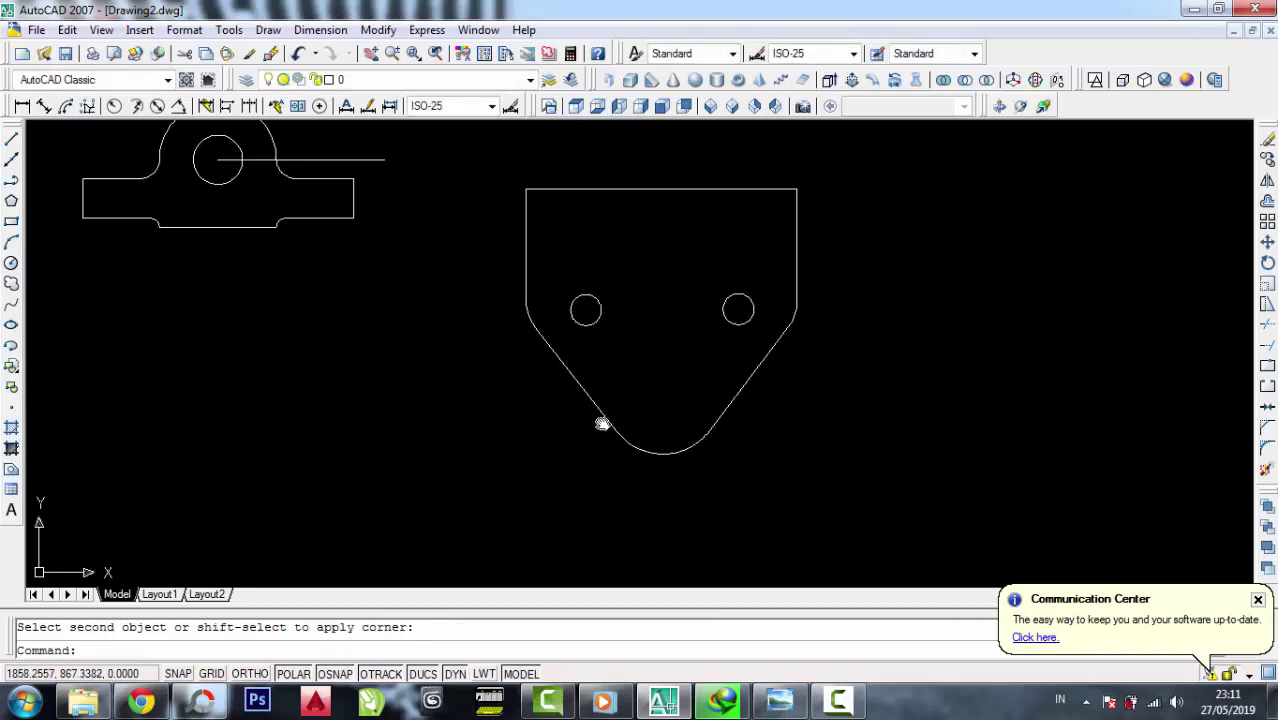
scroll(599, 422, "down", 1)
left_click(778, 705)
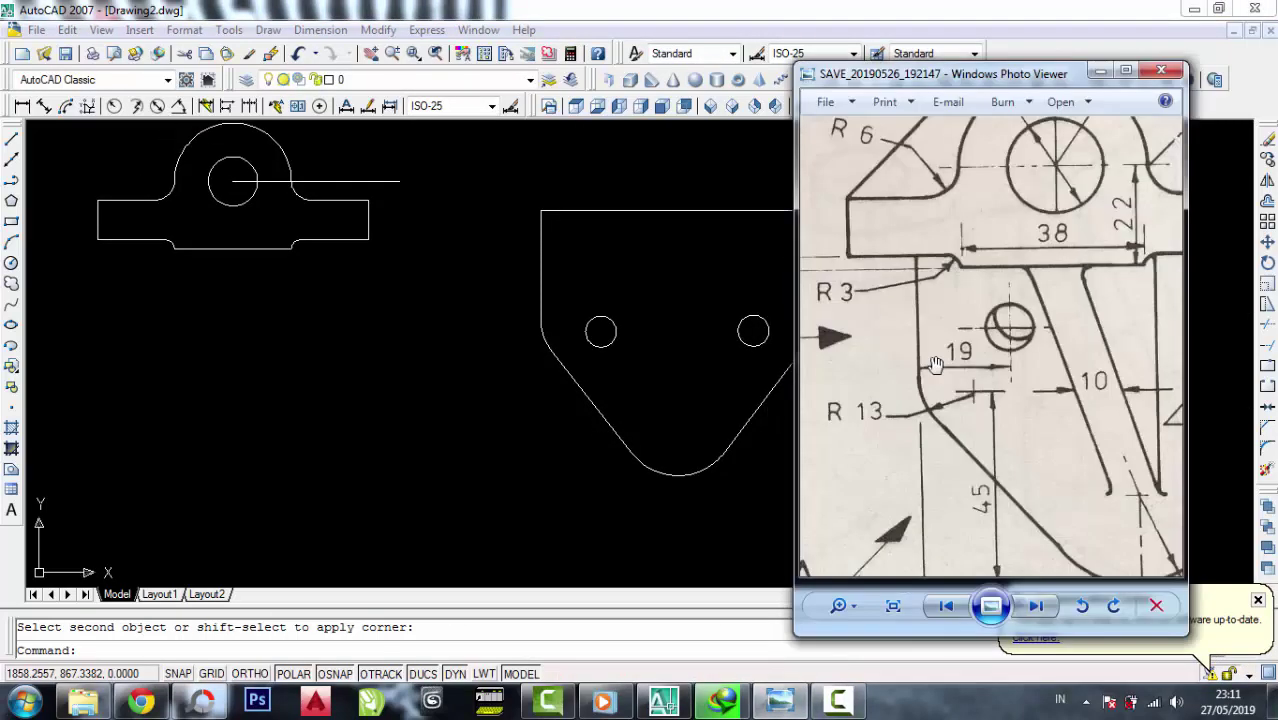
scroll(1032, 289, "up", 2)
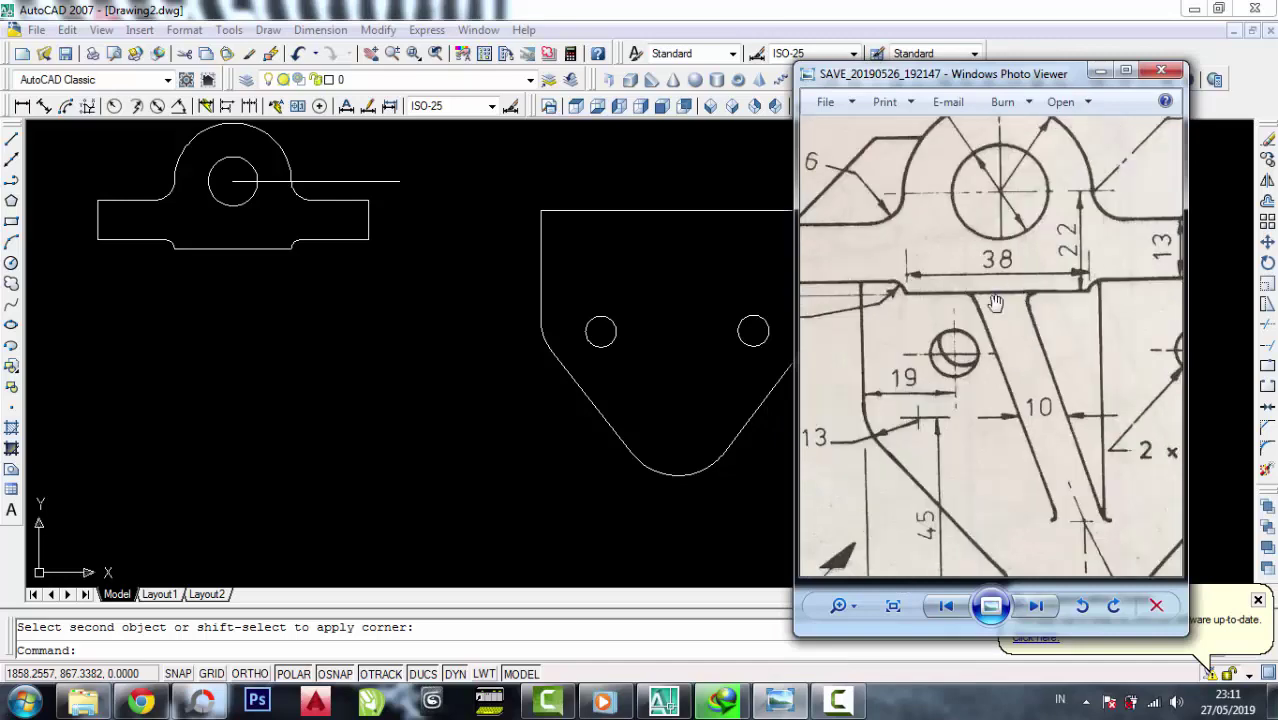
scroll(995, 302, "down", 2)
scroll(936, 325, "down", 1)
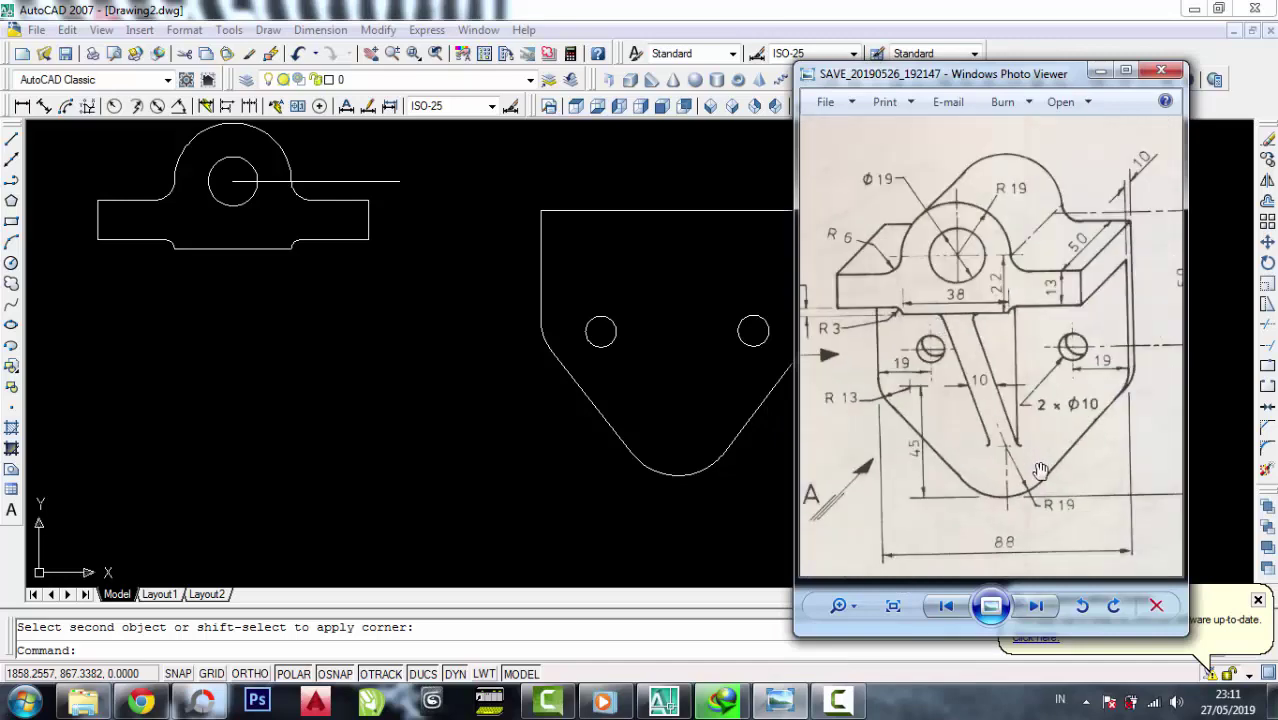
scroll(1040, 470, "up", 1)
scroll(1005, 488, "up", 1)
scroll(970, 435, "up", 1)
scroll(965, 428, "up", 1)
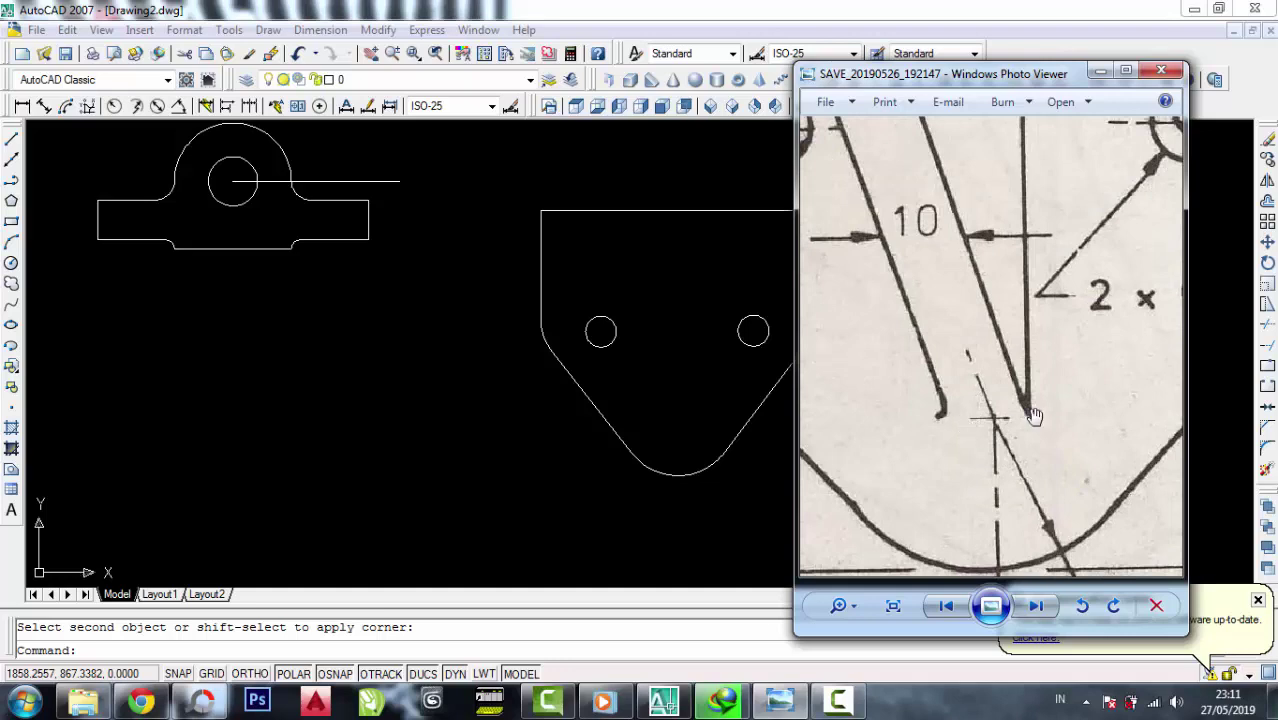
scroll(925, 387, "down", 1)
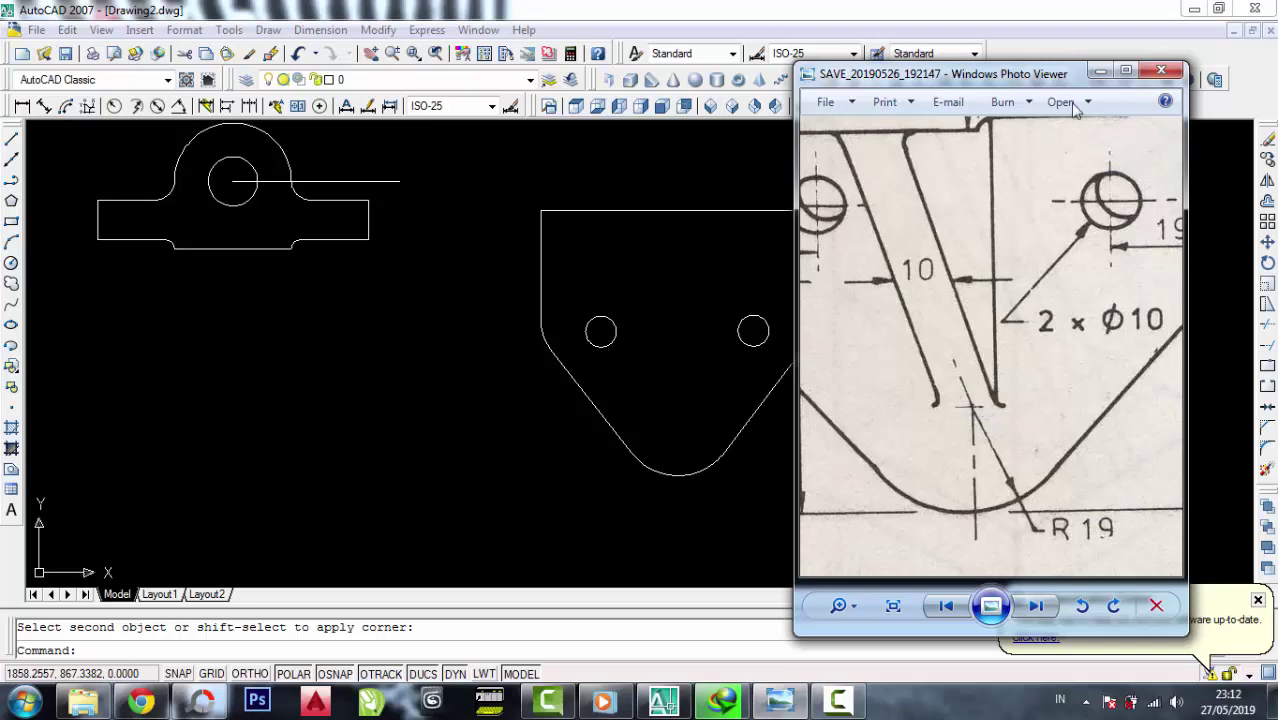
left_click(1100, 72)
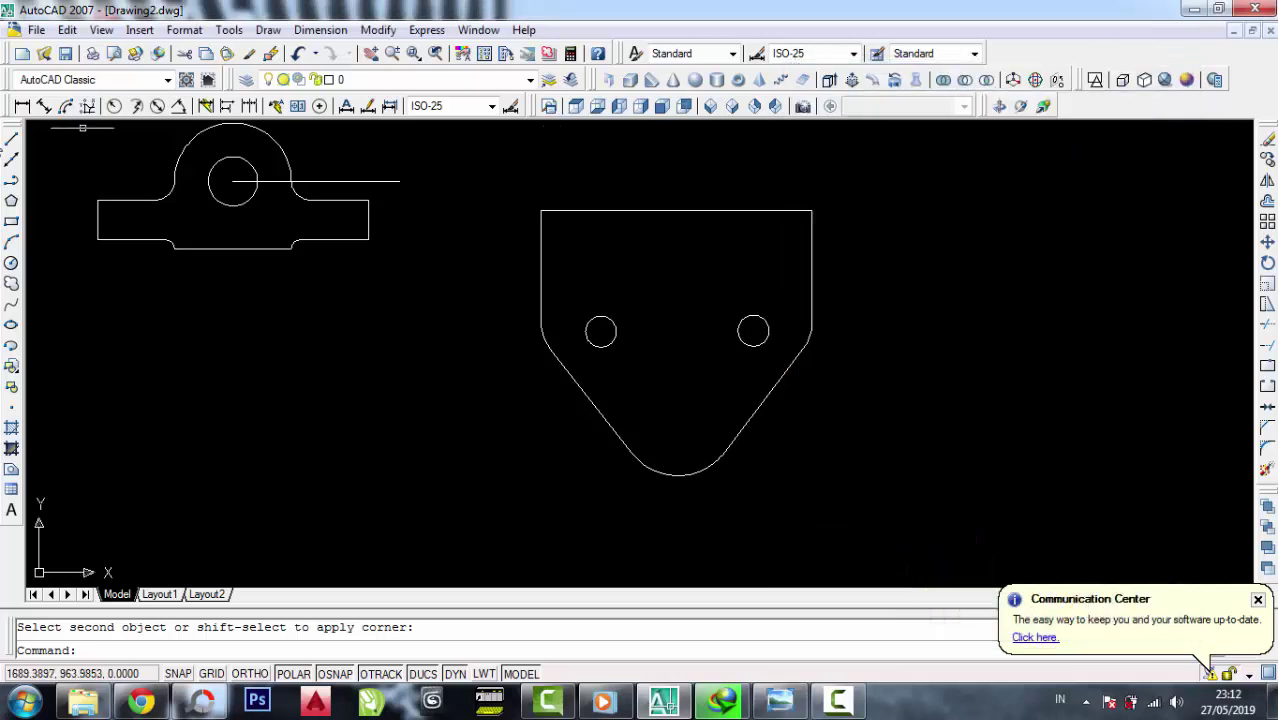
Draw a vertical line partway down from the top-edge midpoint and check the reference drawing
left_click(11, 137)
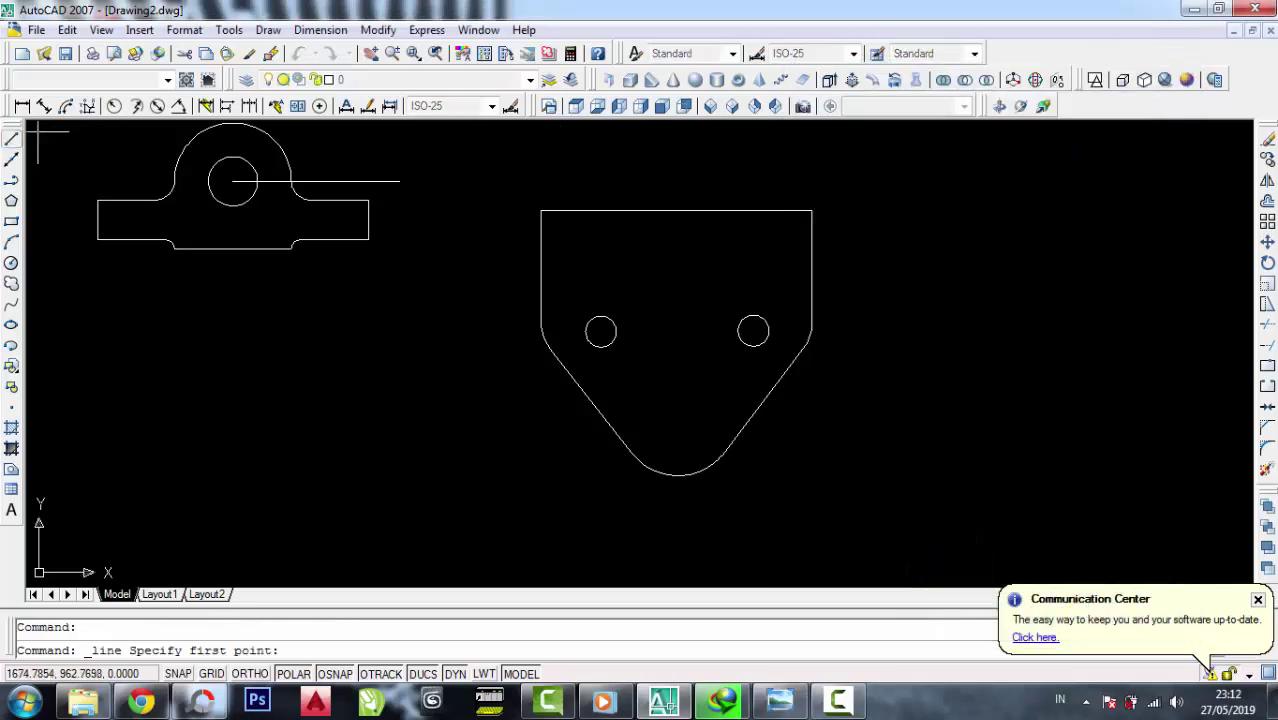
left_click(676, 211)
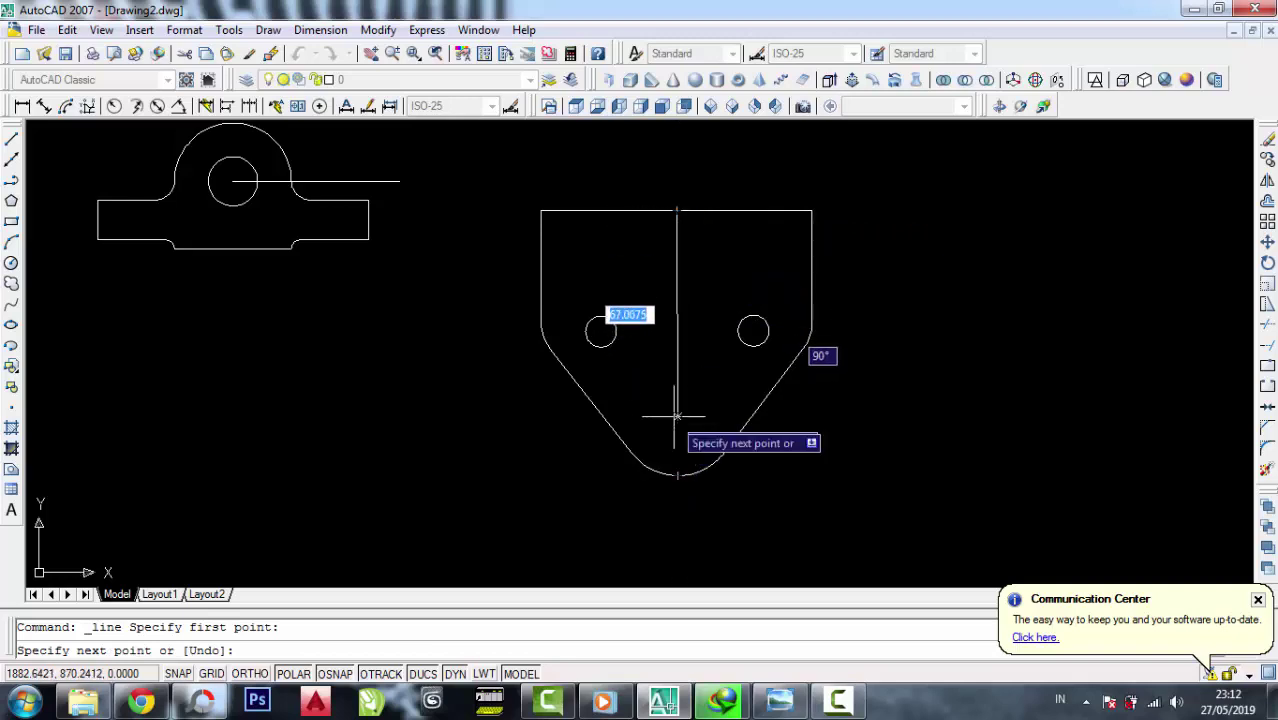
left_click(677, 383)
right_click(677, 417)
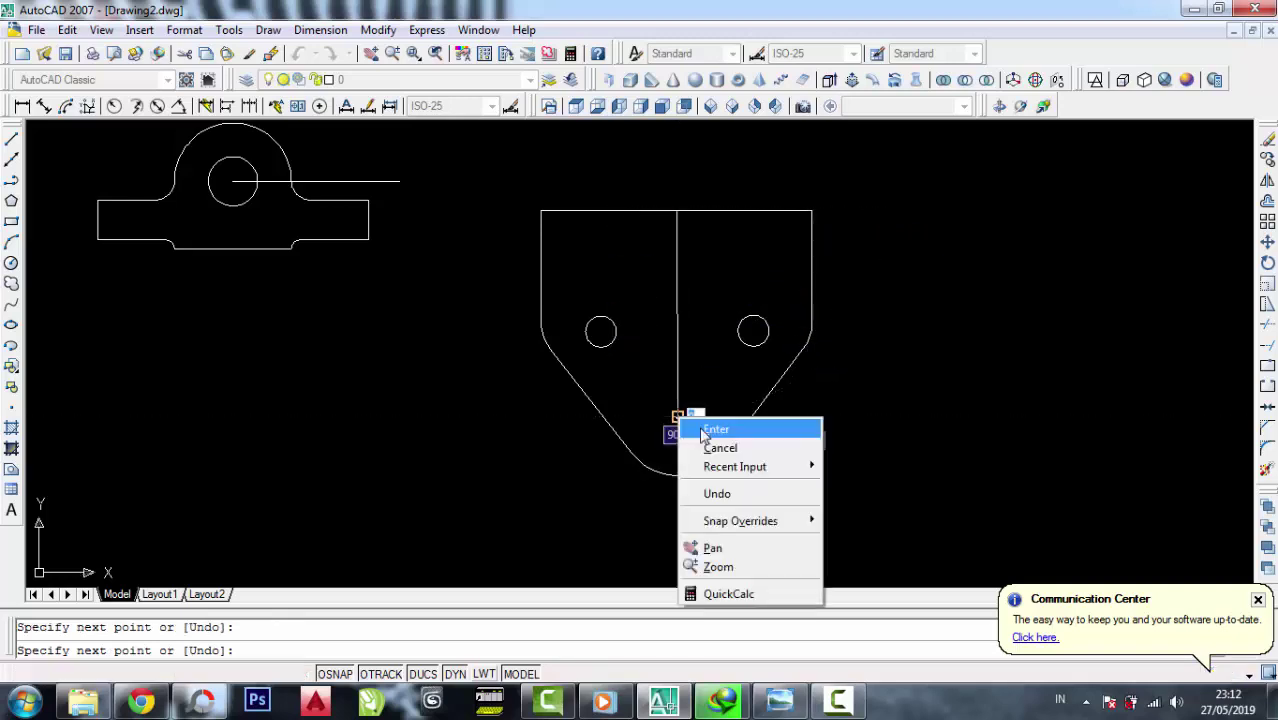
left_click(700, 428)
left_click(784, 706)
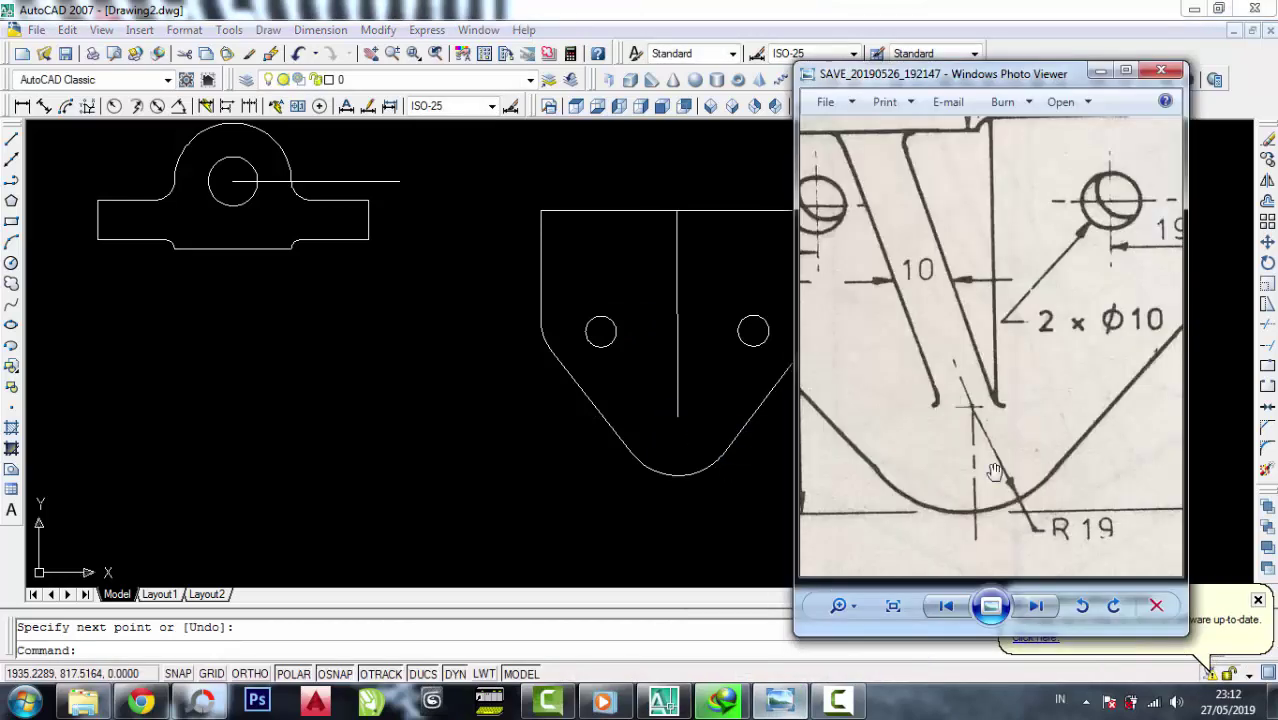
left_click(1104, 74)
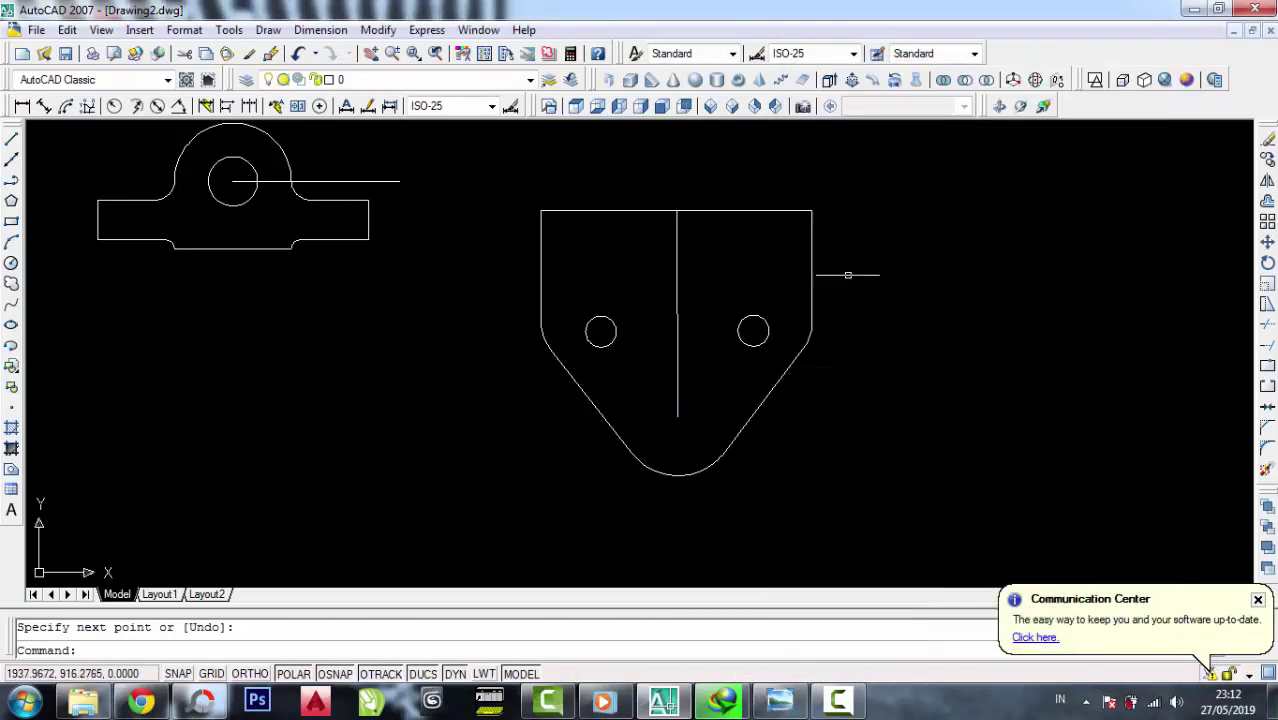
Abandon copying the vertical line and erase it instead
left_click(1267, 160)
left_click(698, 285)
left_click(672, 260)
key("Return")
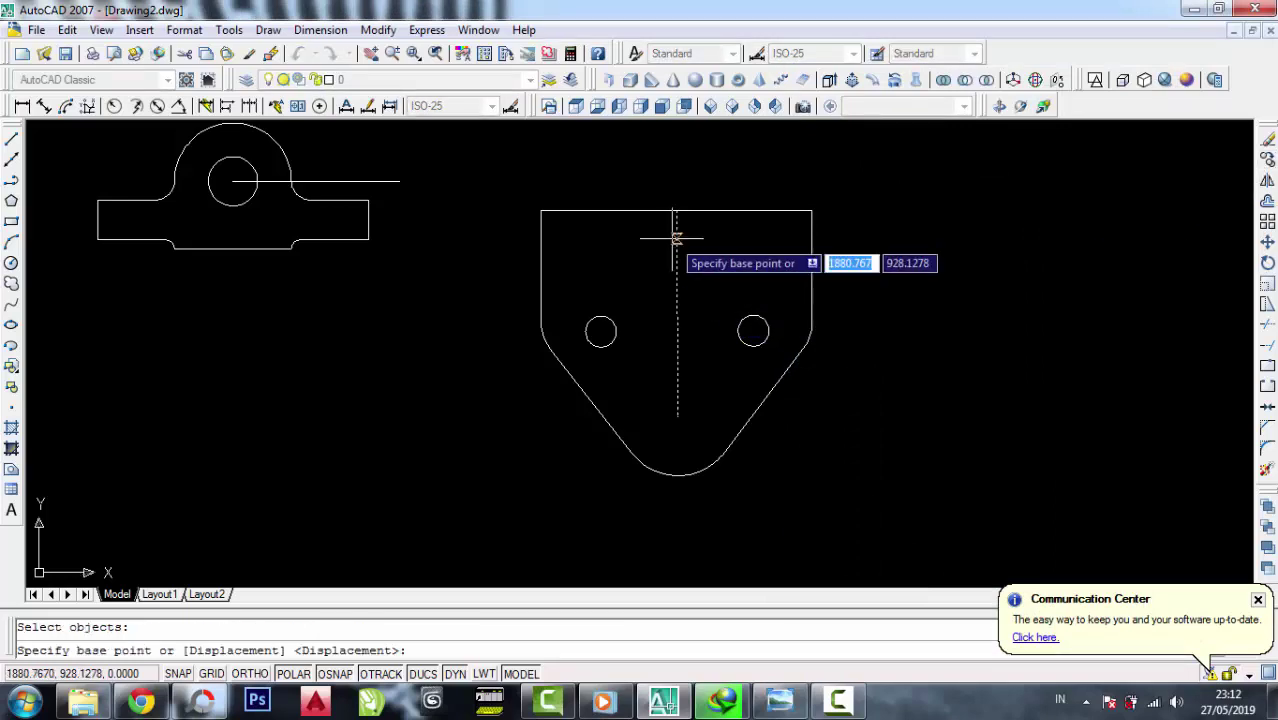
scroll(691, 270, "up", 2)
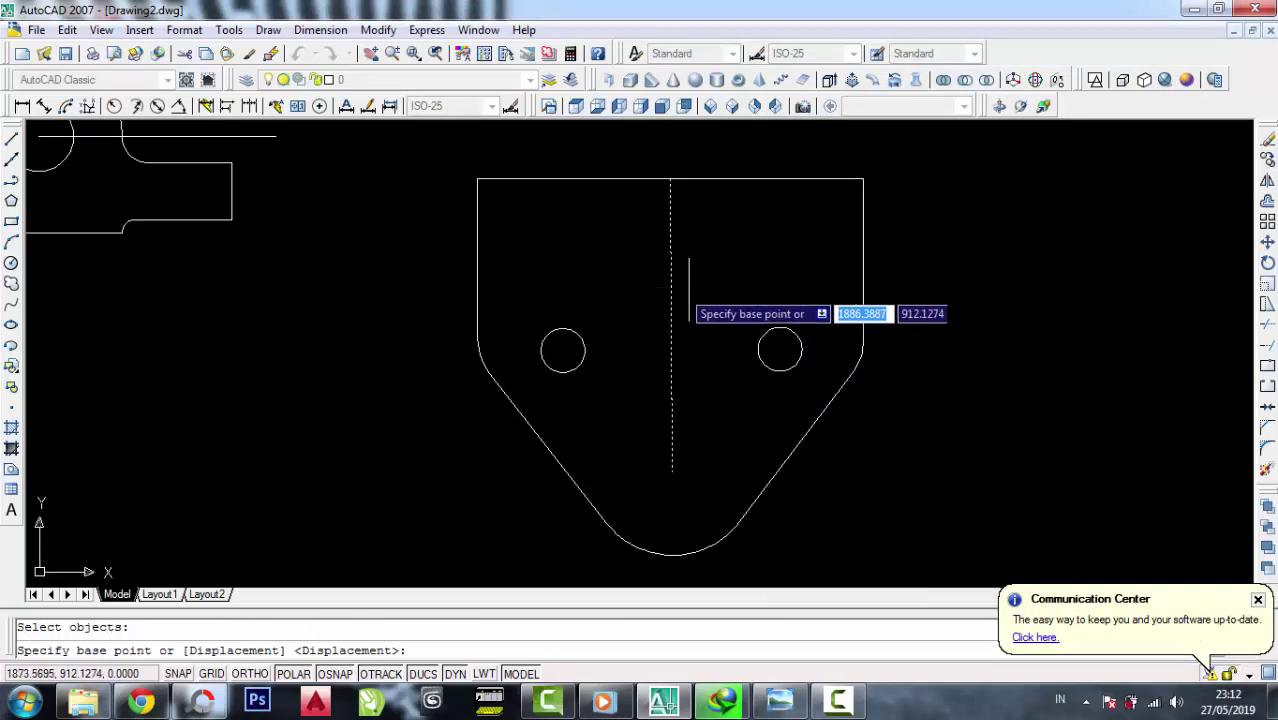
left_click(12, 140)
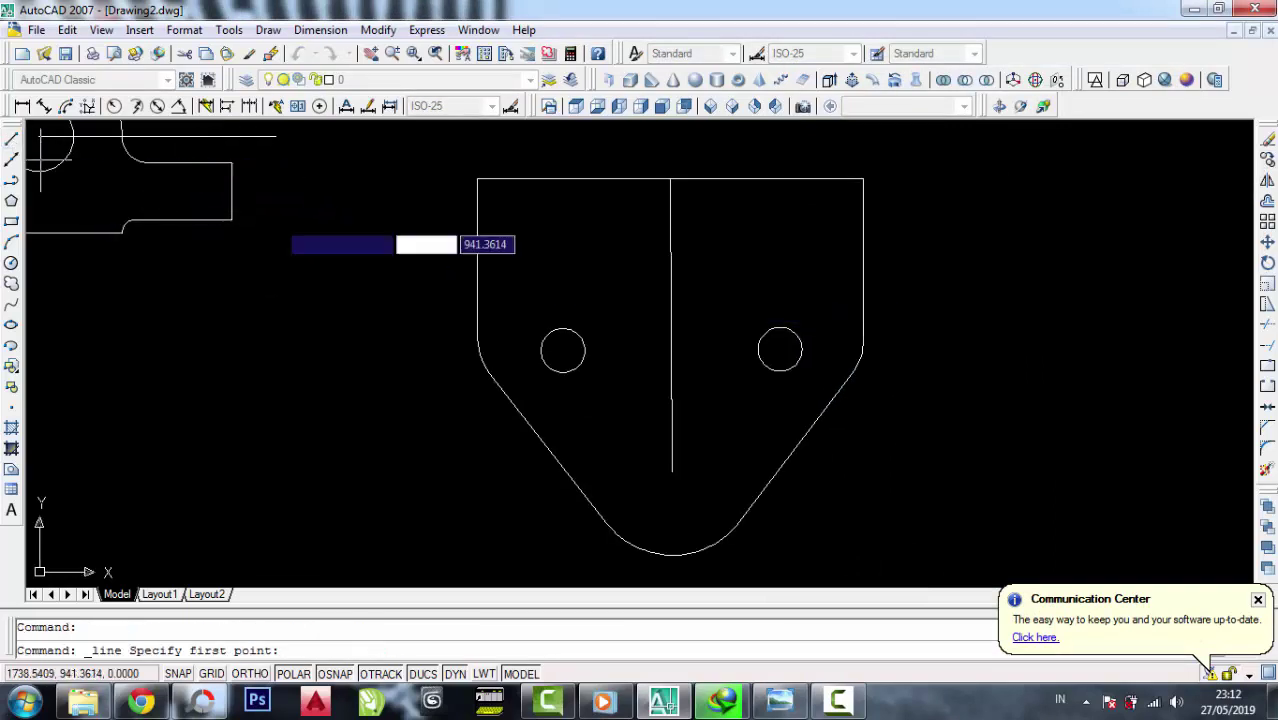
left_click(1267, 142)
left_click(700, 314)
left_click(666, 282)
key("Return")
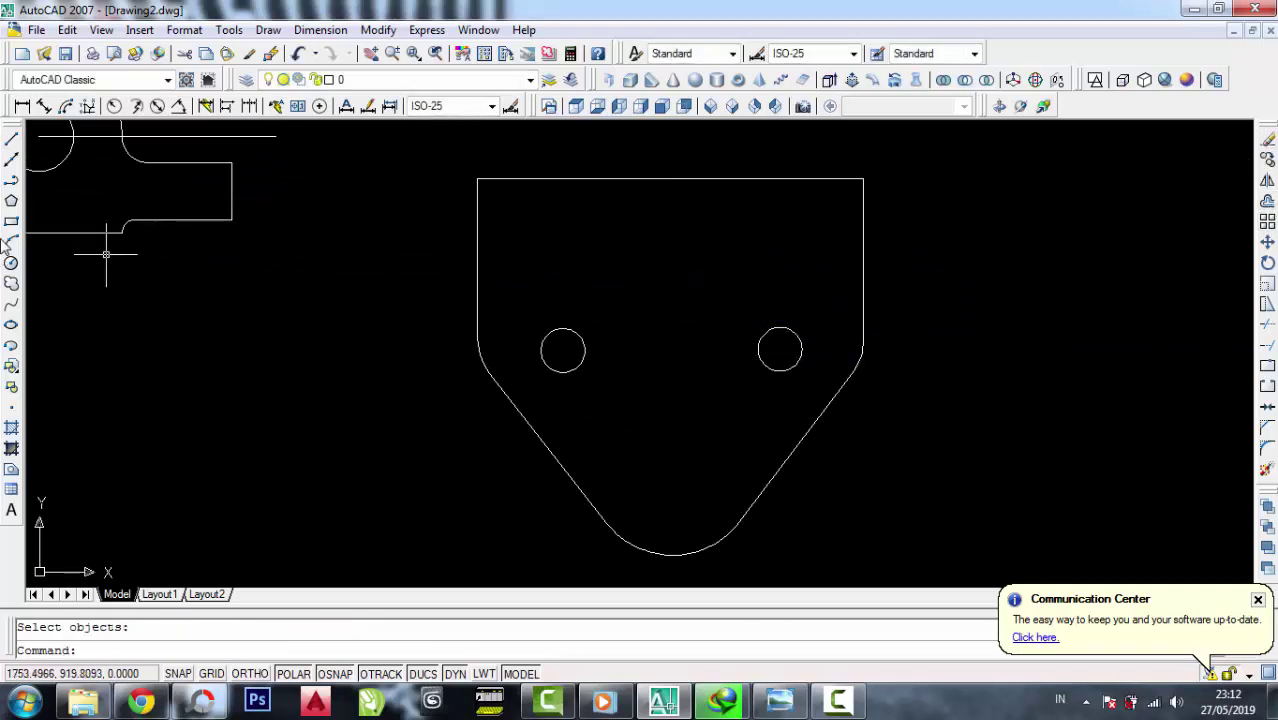
Draw a centre line from the bottom arc's centre up to the top-edge midpoint
left_click(12, 141)
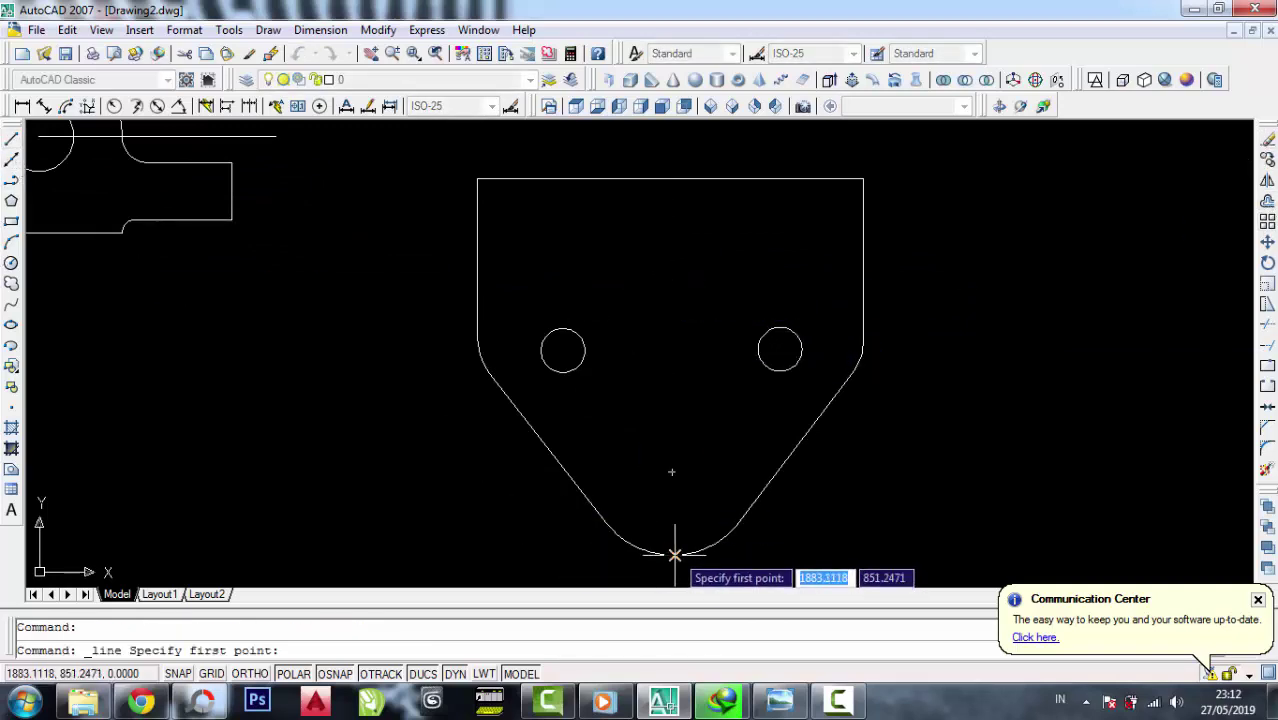
left_click(672, 471)
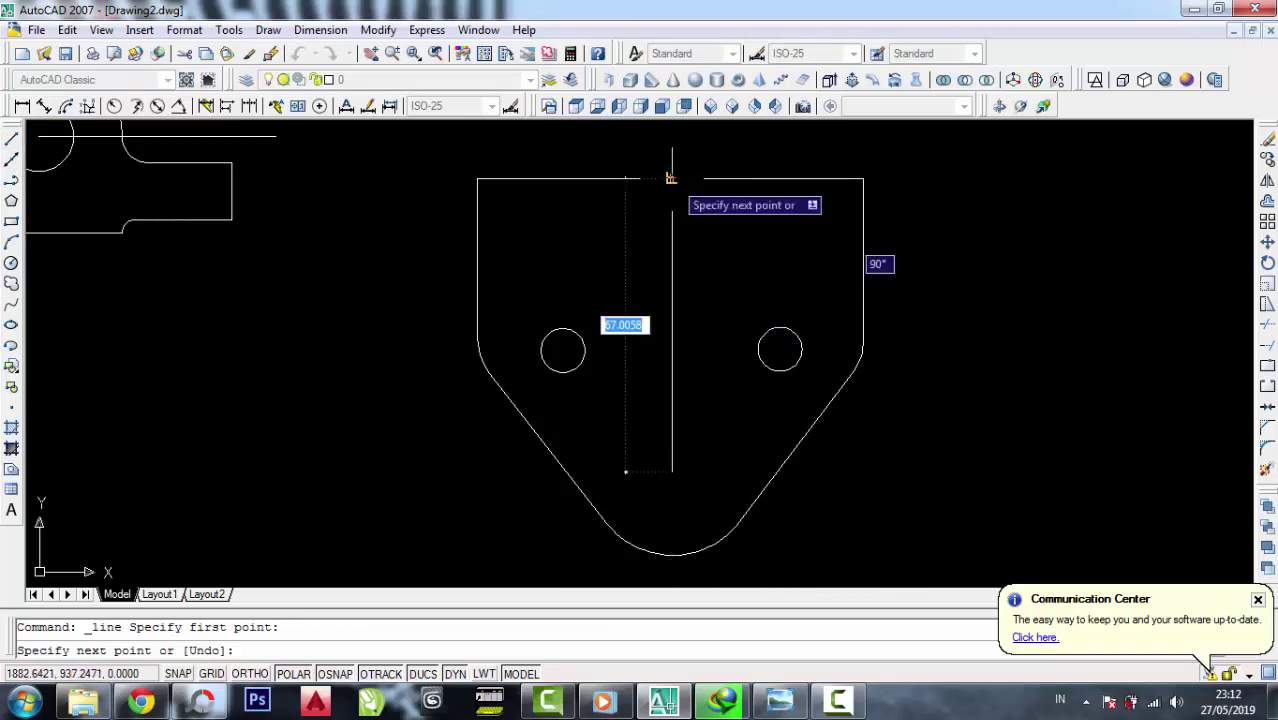
left_click(671, 178)
right_click(671, 181)
left_click(705, 191)
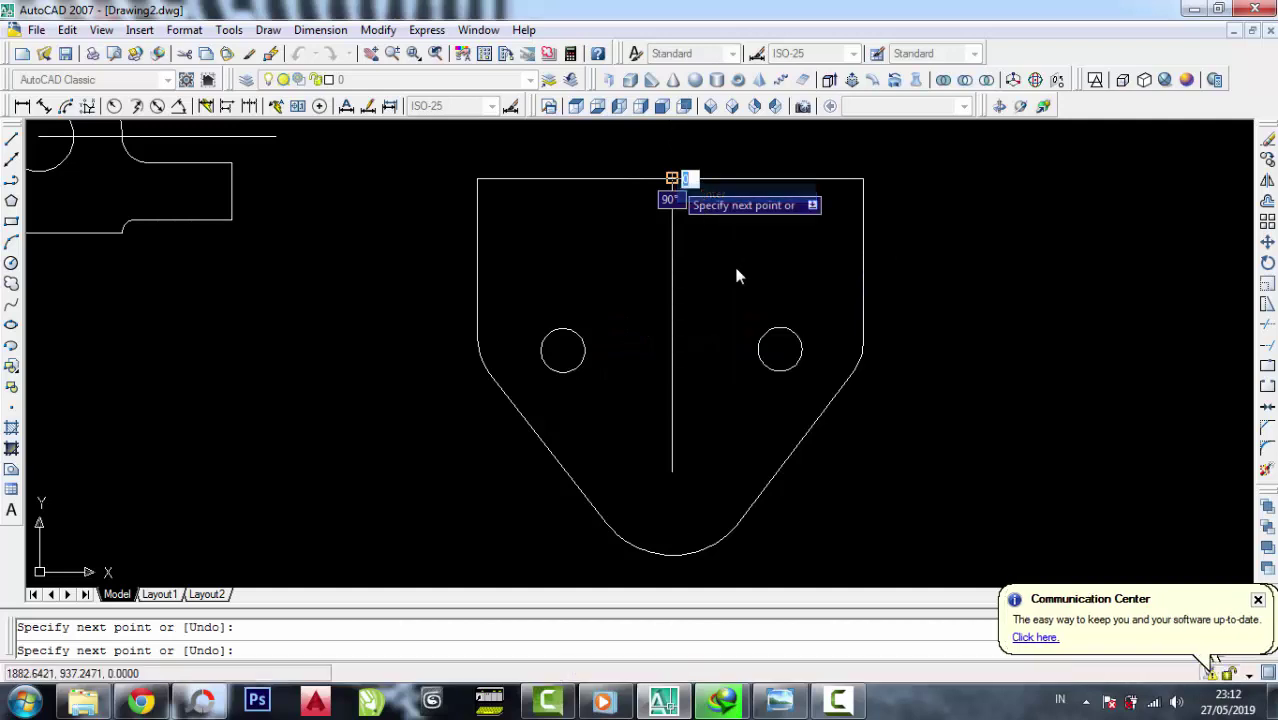
Copy the vertical centreline 5 units to each side
left_click(1266, 162)
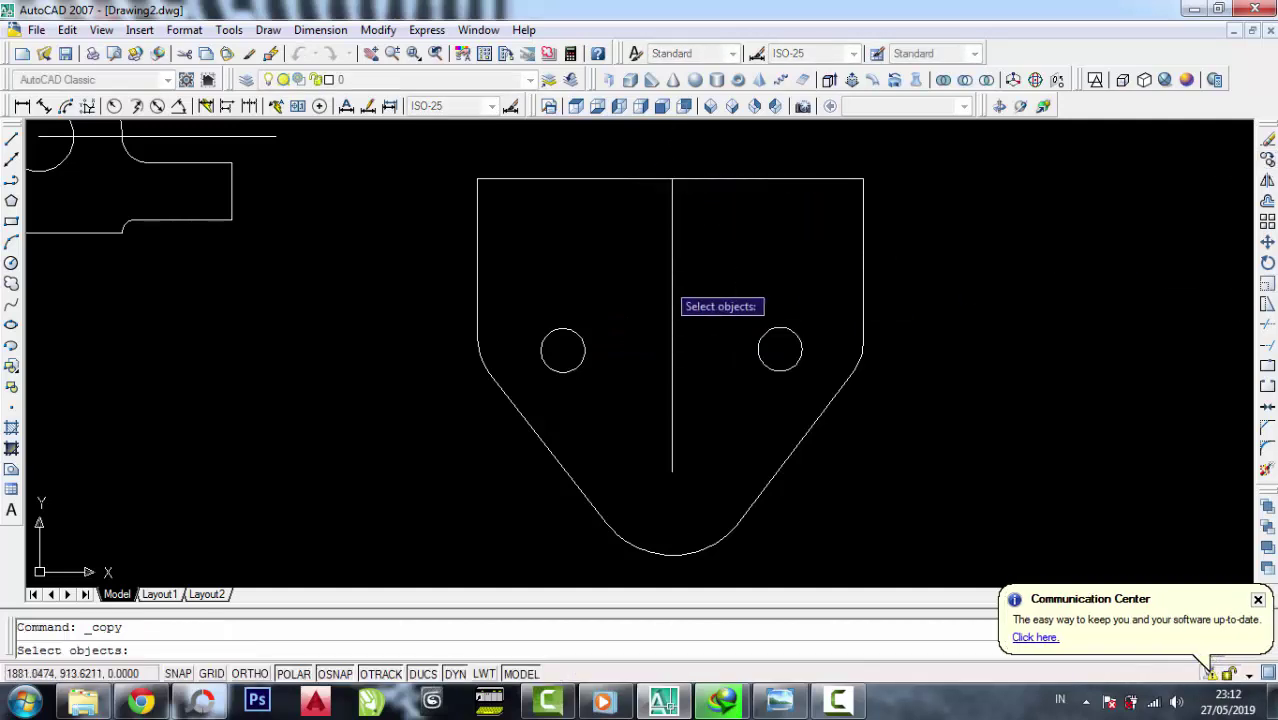
left_click(653, 278)
left_click(697, 308)
left_click(641, 254)
left_click(704, 334)
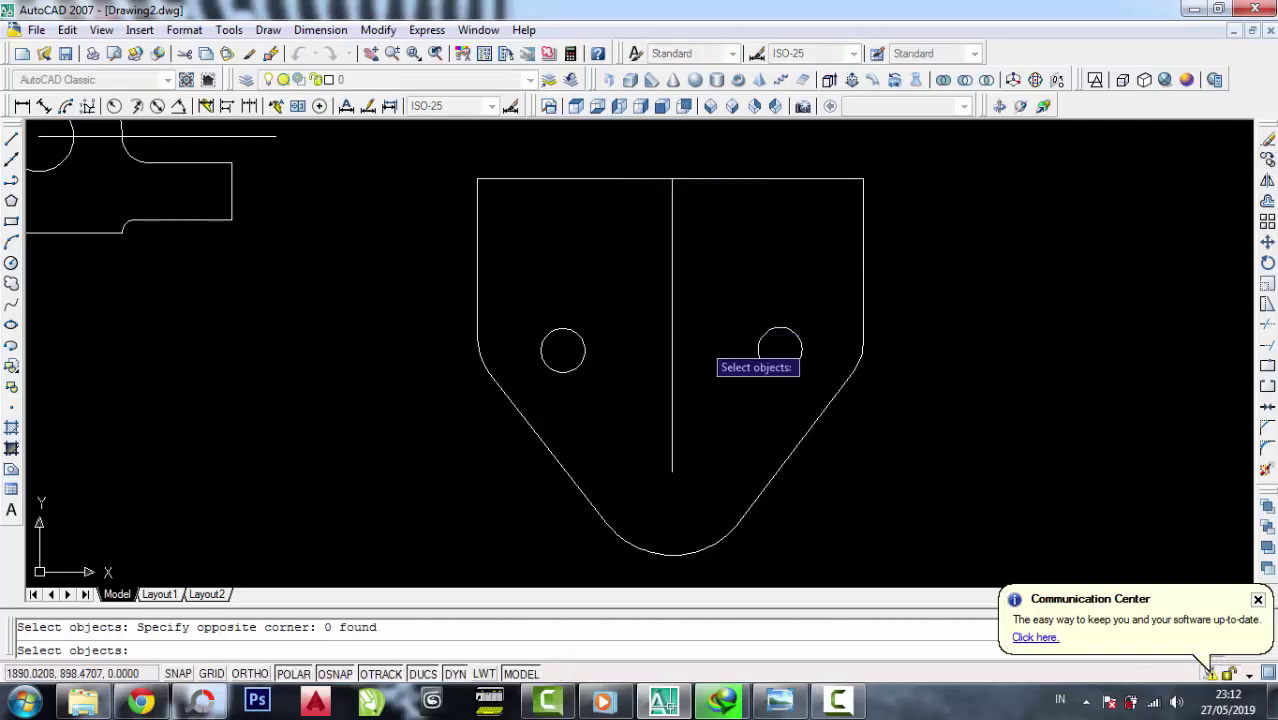
left_click(698, 338)
left_click(636, 271)
key("Return")
left_click(635, 280)
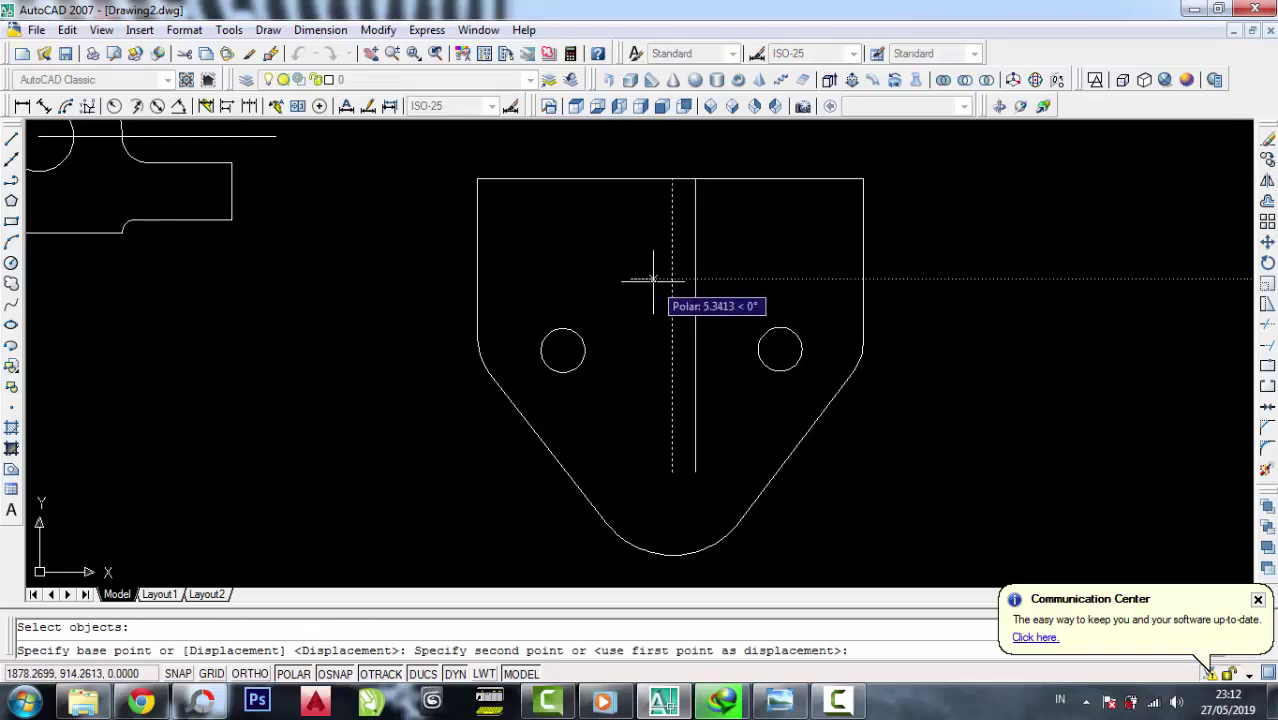
type("4")
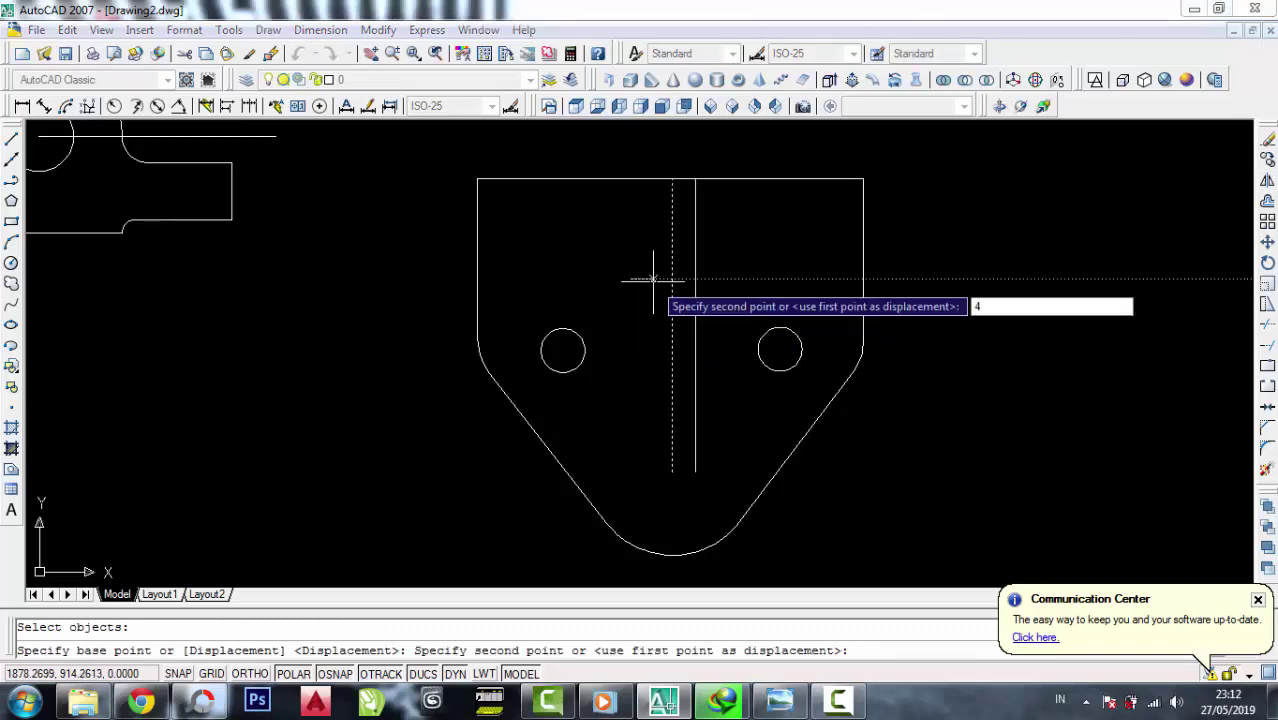
key("BackSpace")
key("Return")
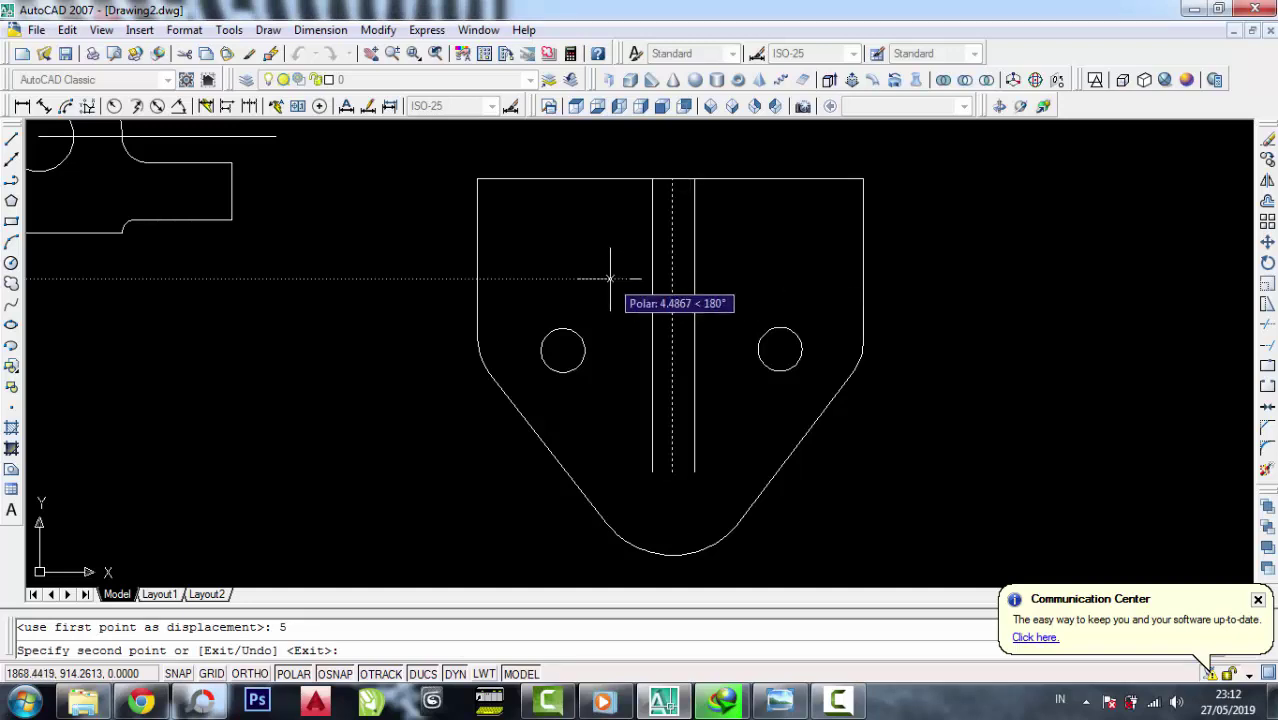
type("5")
key("Return")
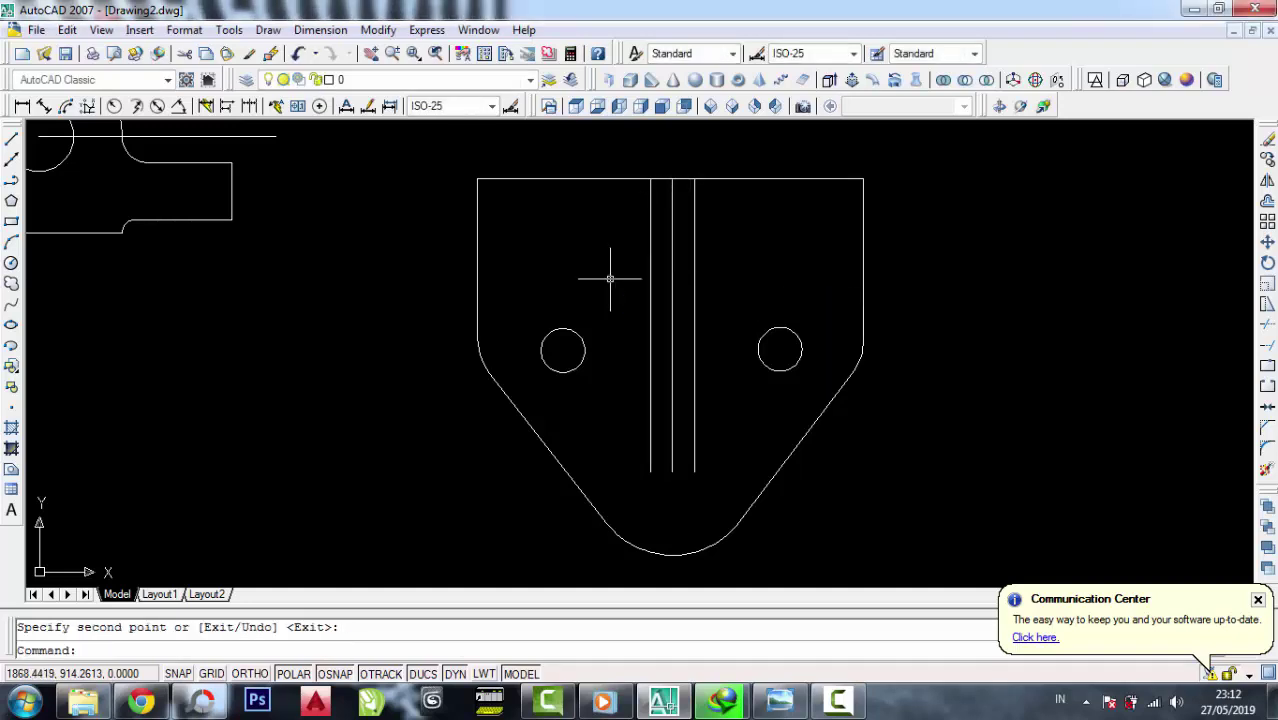
Erase the middle centreline
left_click(1267, 141)
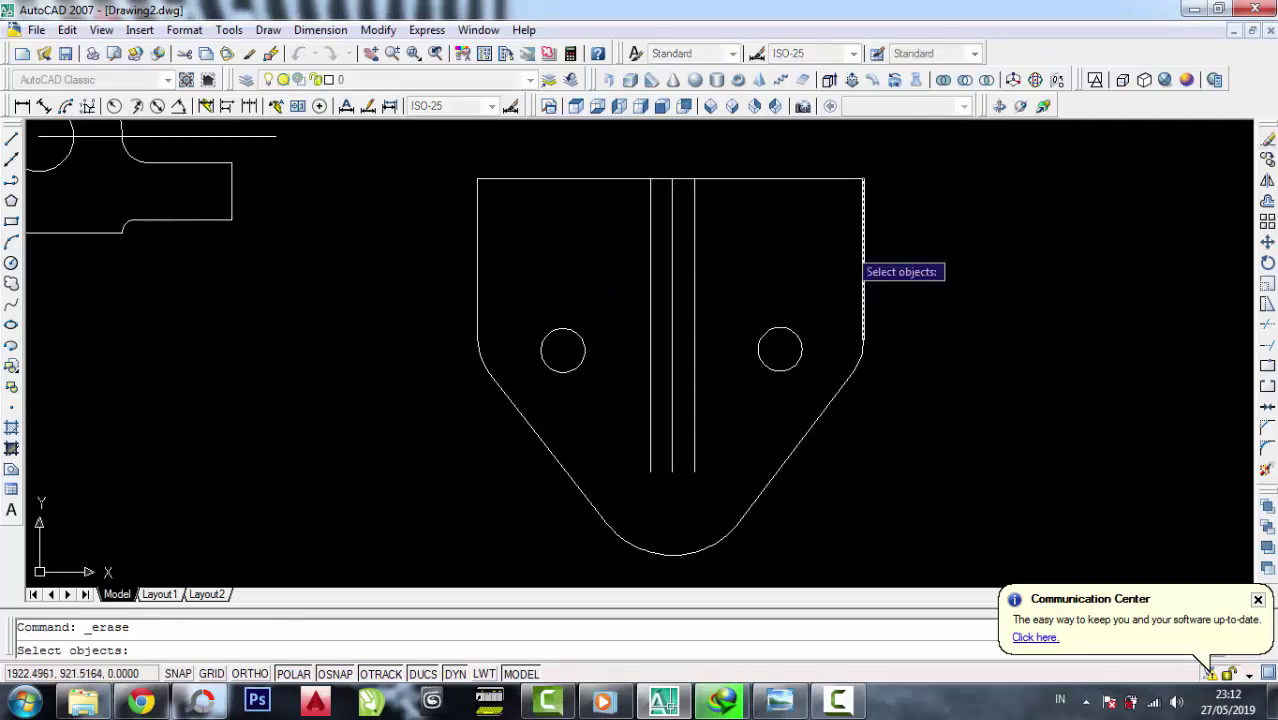
left_click(672, 250)
key("Return")
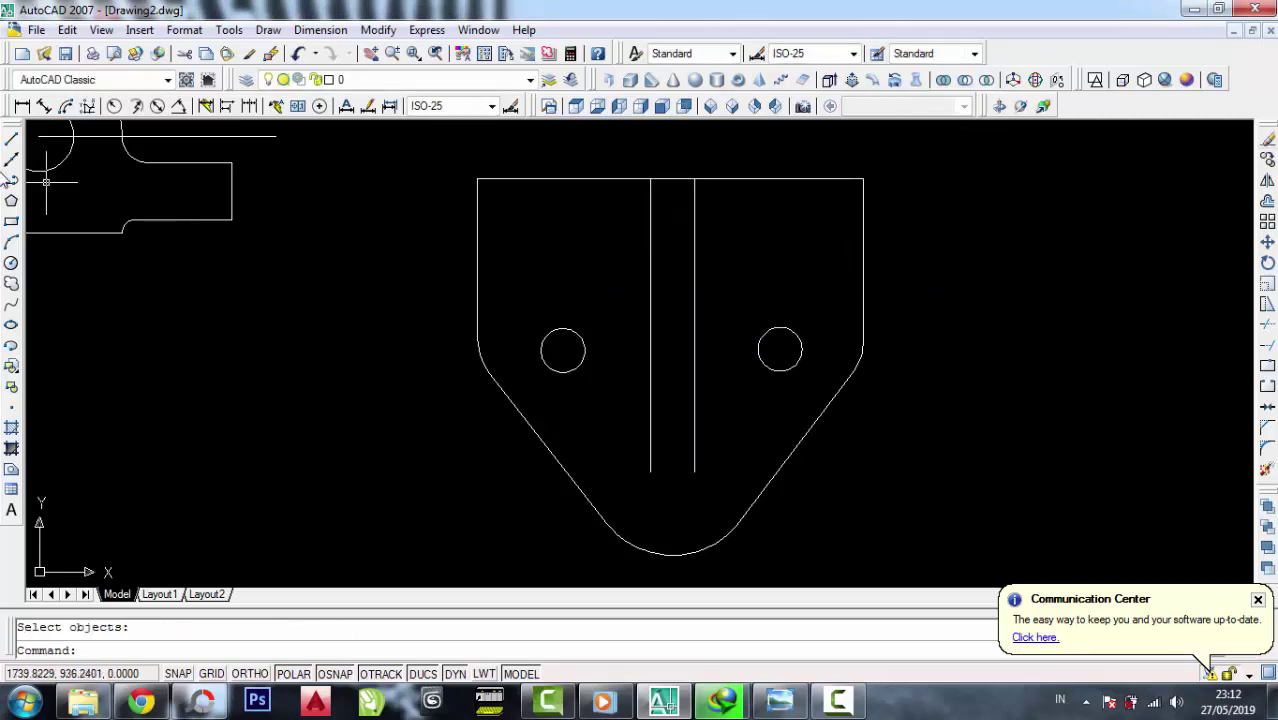
Draw a line joining the bottom ends of the two parallel lines
left_click(13, 139)
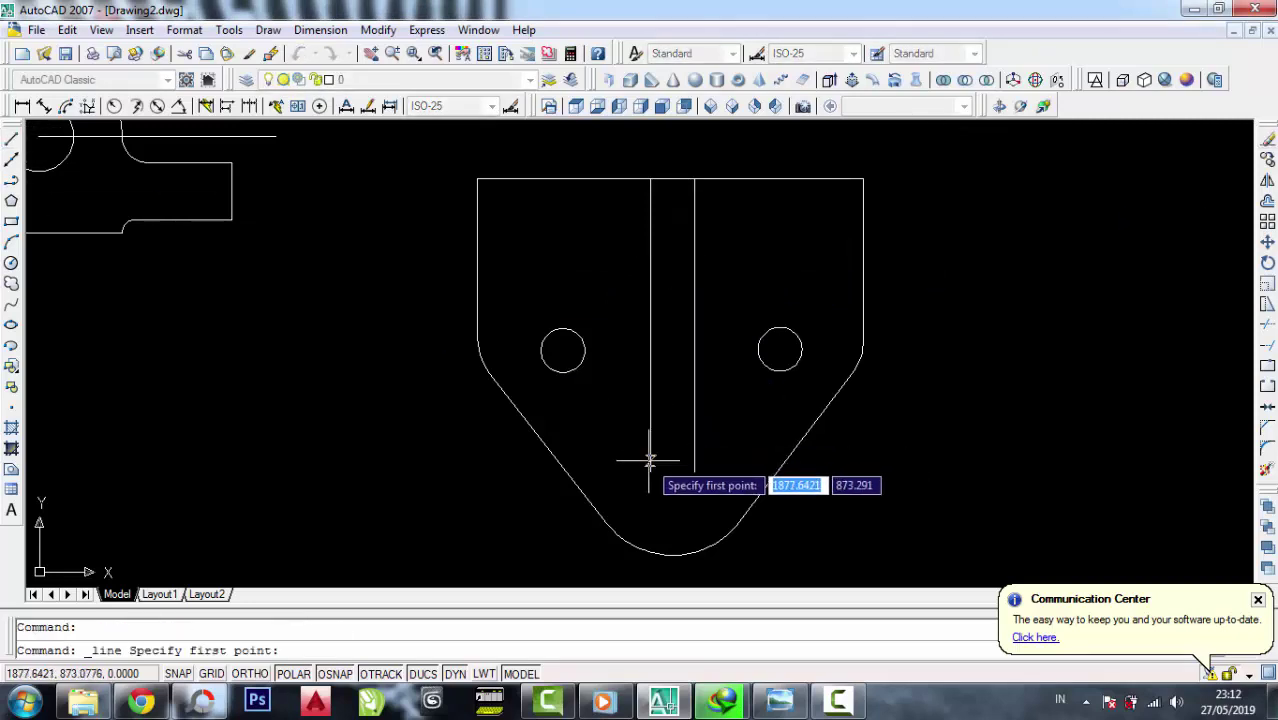
left_click(650, 471)
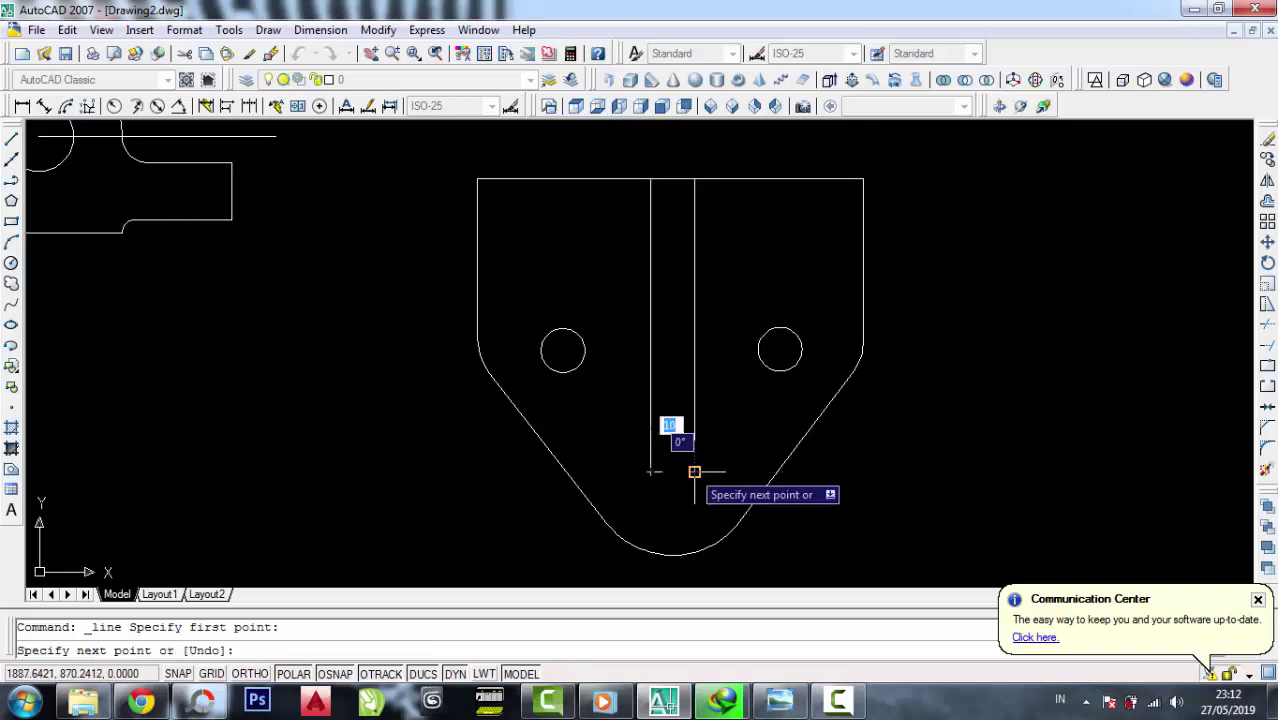
left_click(694, 471)
right_click(694, 471)
left_click(732, 481)
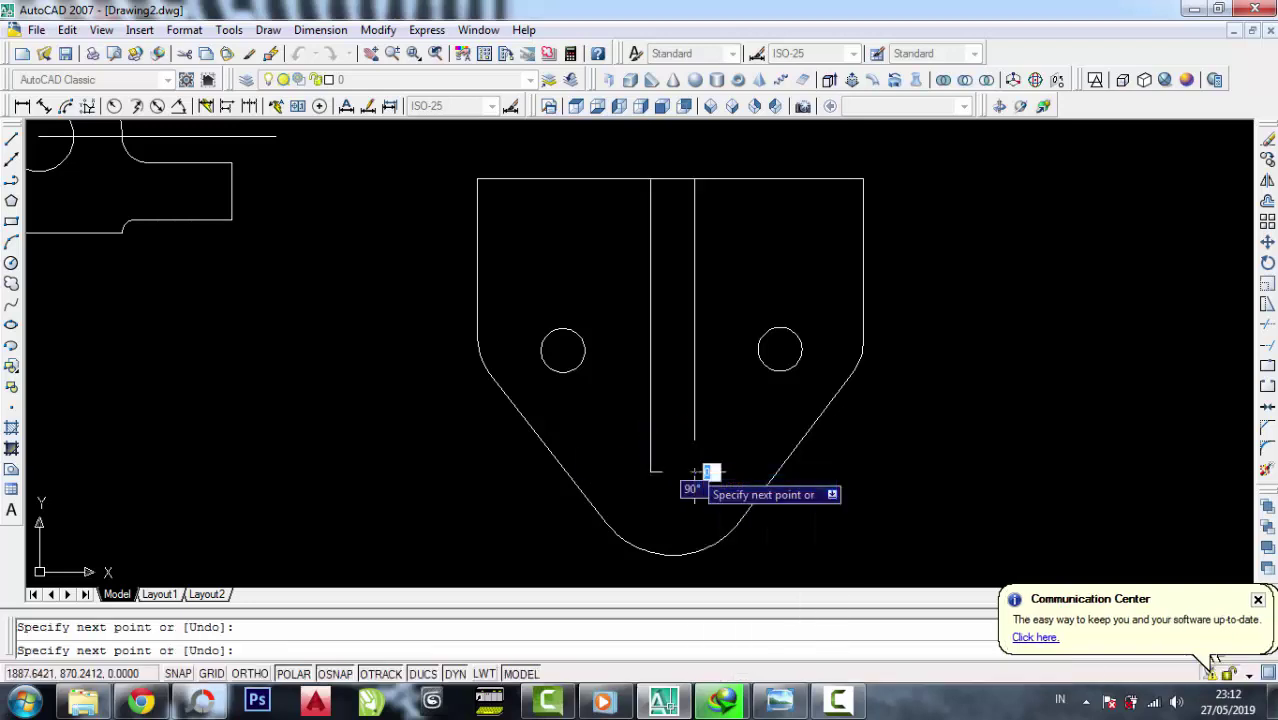
left_click(1267, 242)
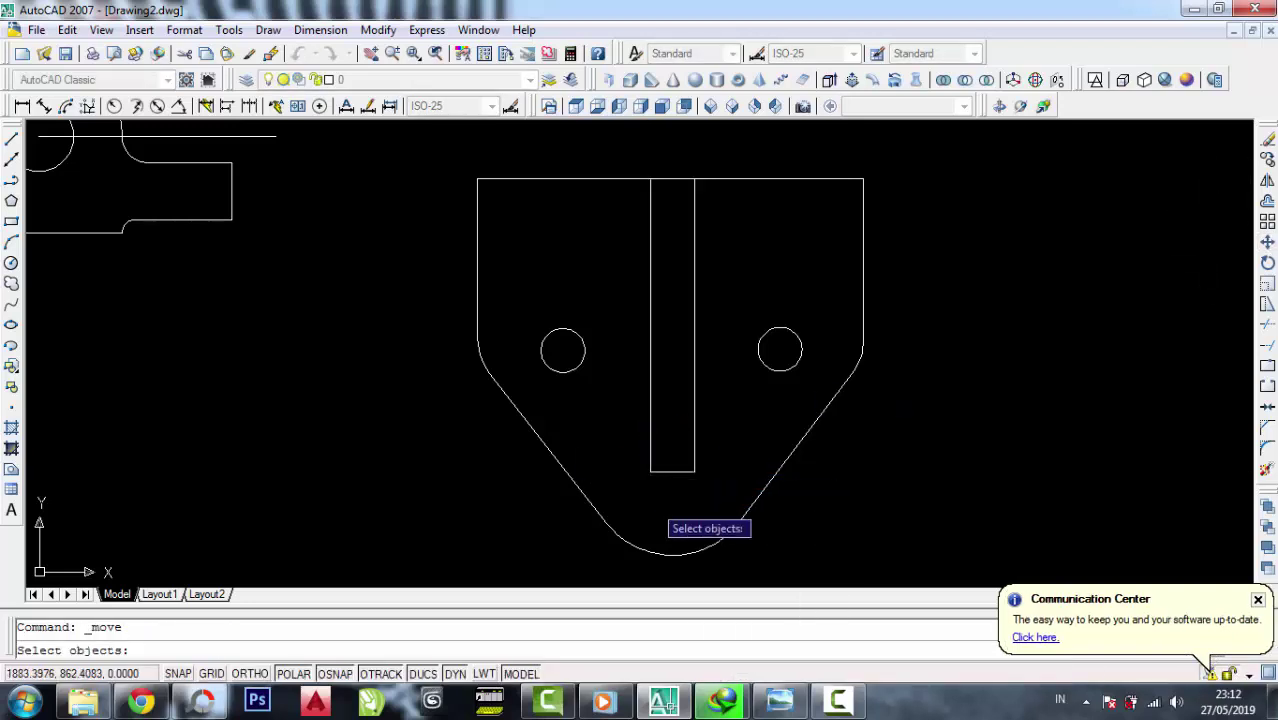
Move the narrow slot lines to the right of the plate
left_click(703, 491)
left_click(633, 390)
left_click(641, 348)
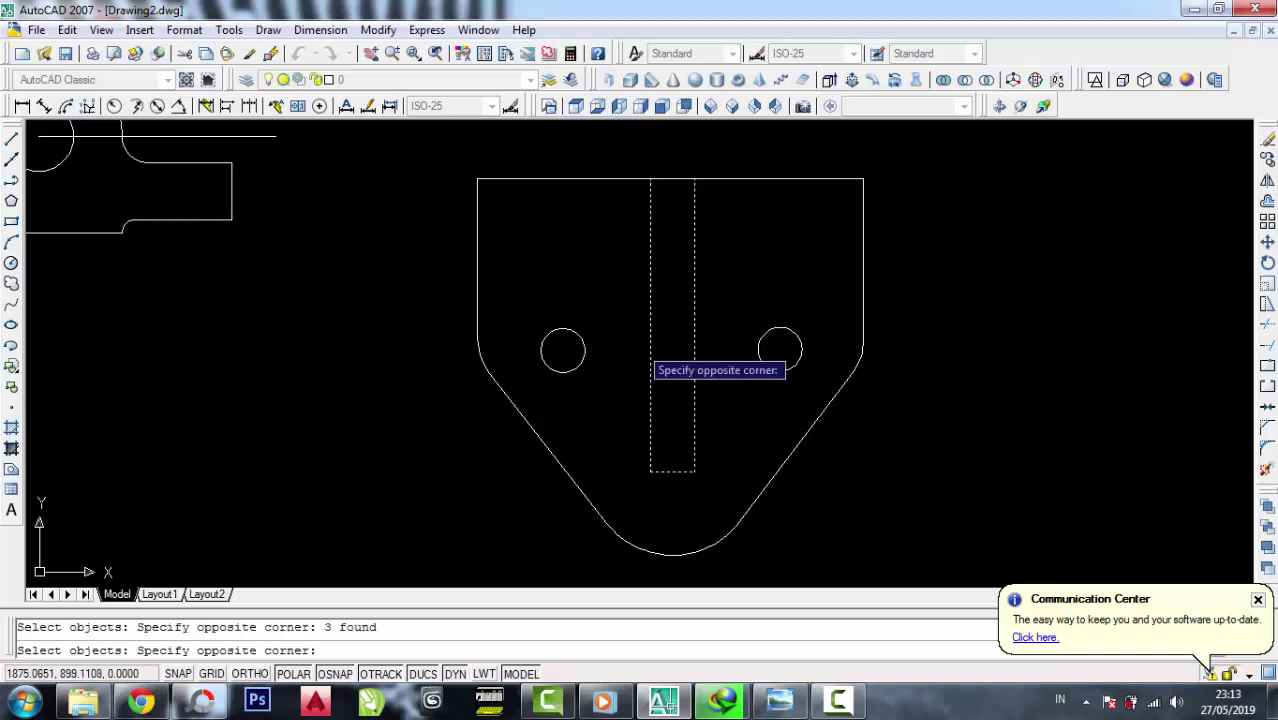
left_click(630, 324)
key("Return")
left_click(628, 328)
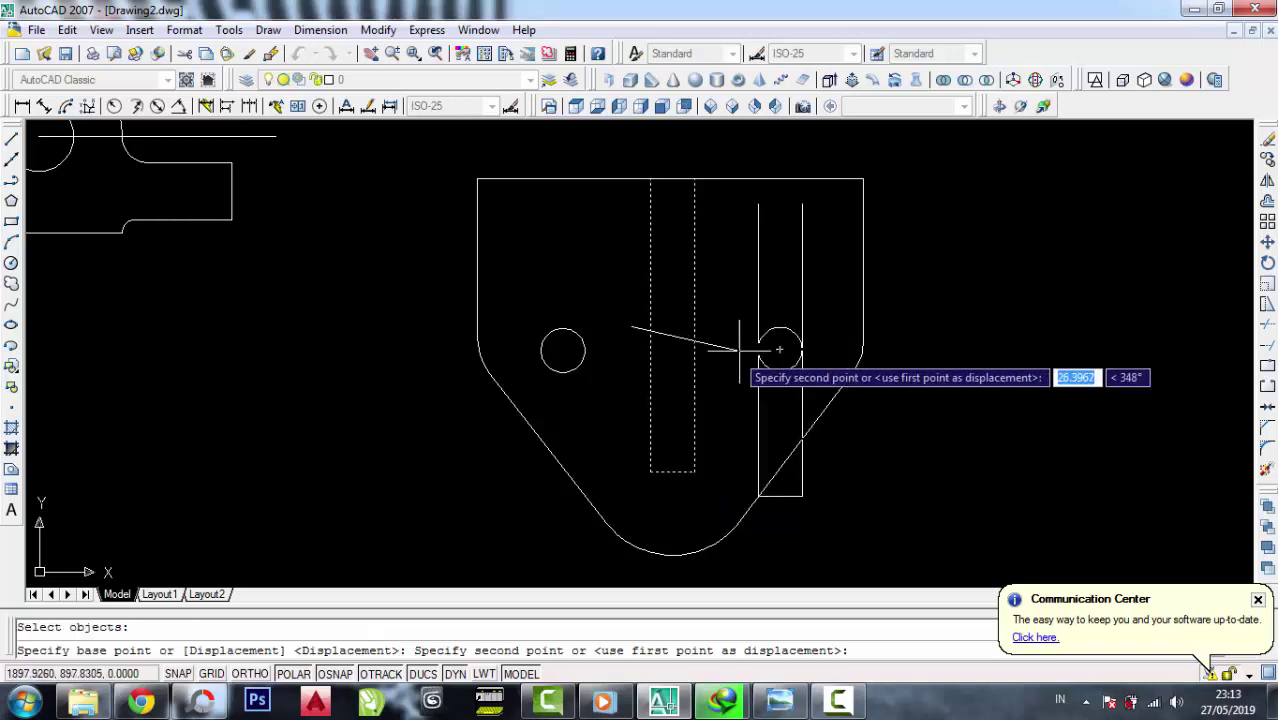
scroll(780, 345, "down", 2)
left_click(871, 362)
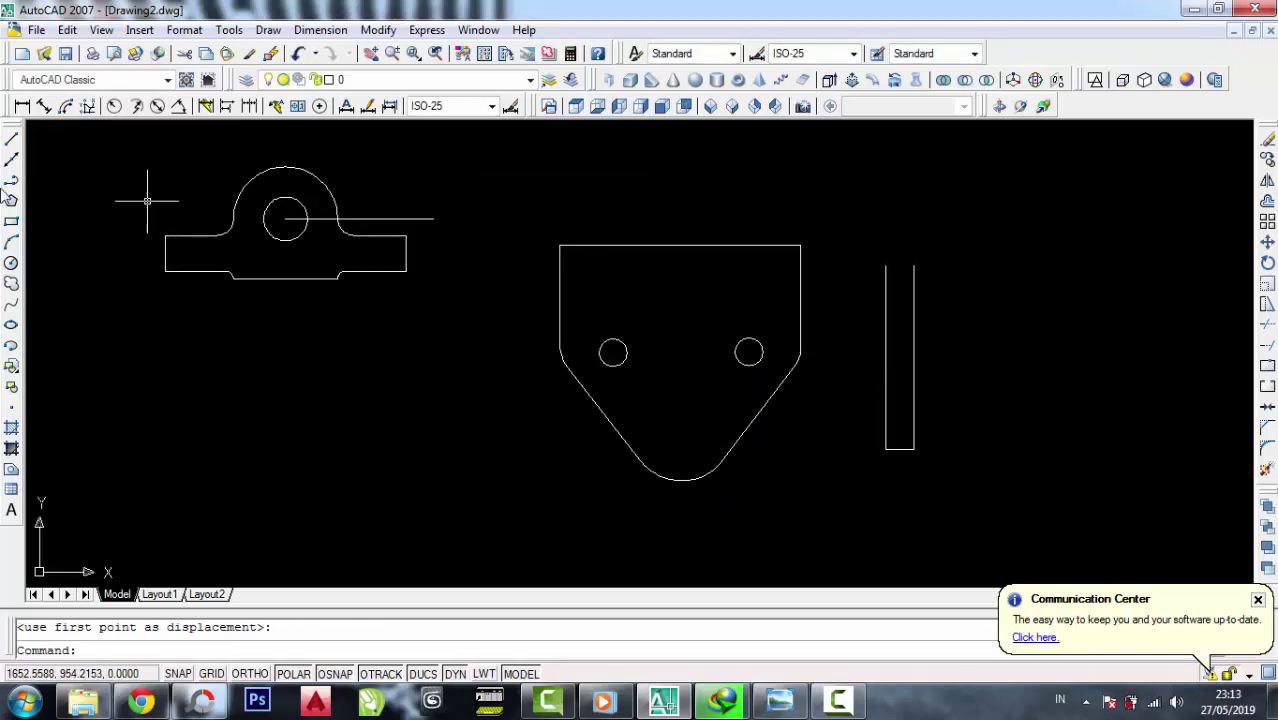
Draw a line closing the top of the narrow rectangle
left_click(12, 140)
scroll(870, 280, "up", 2)
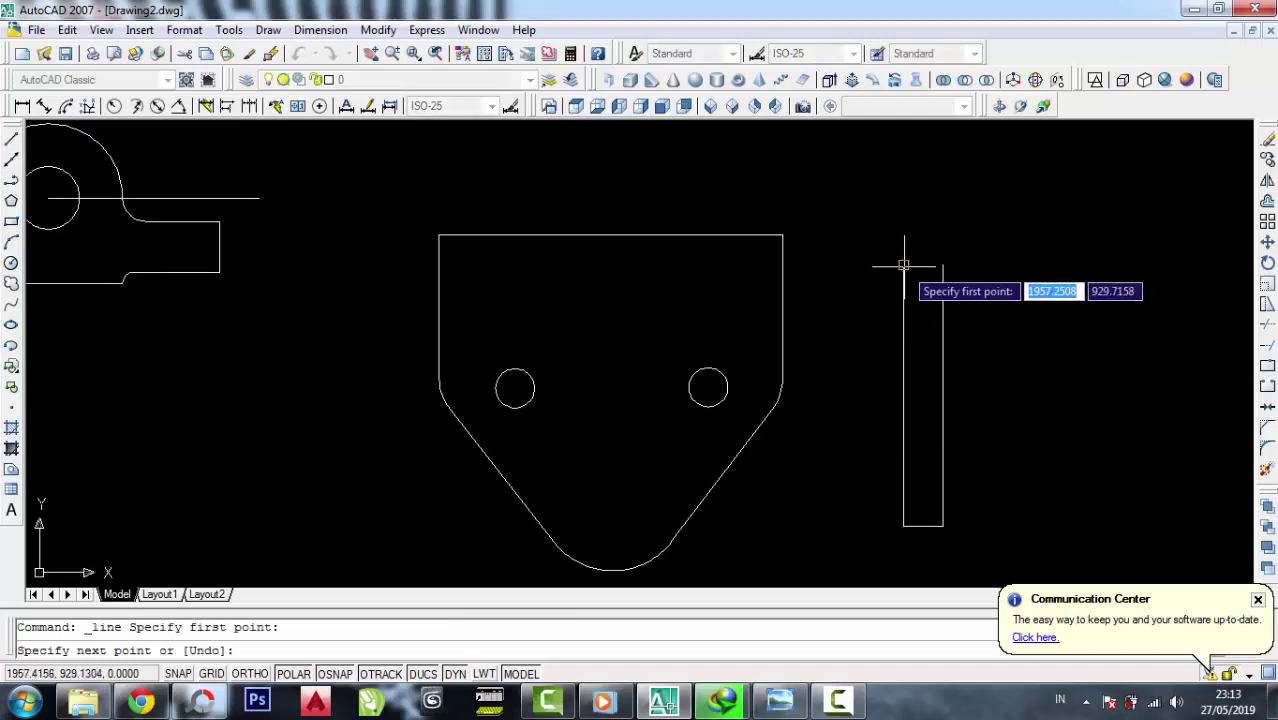
left_click(903, 265)
left_click(942, 265)
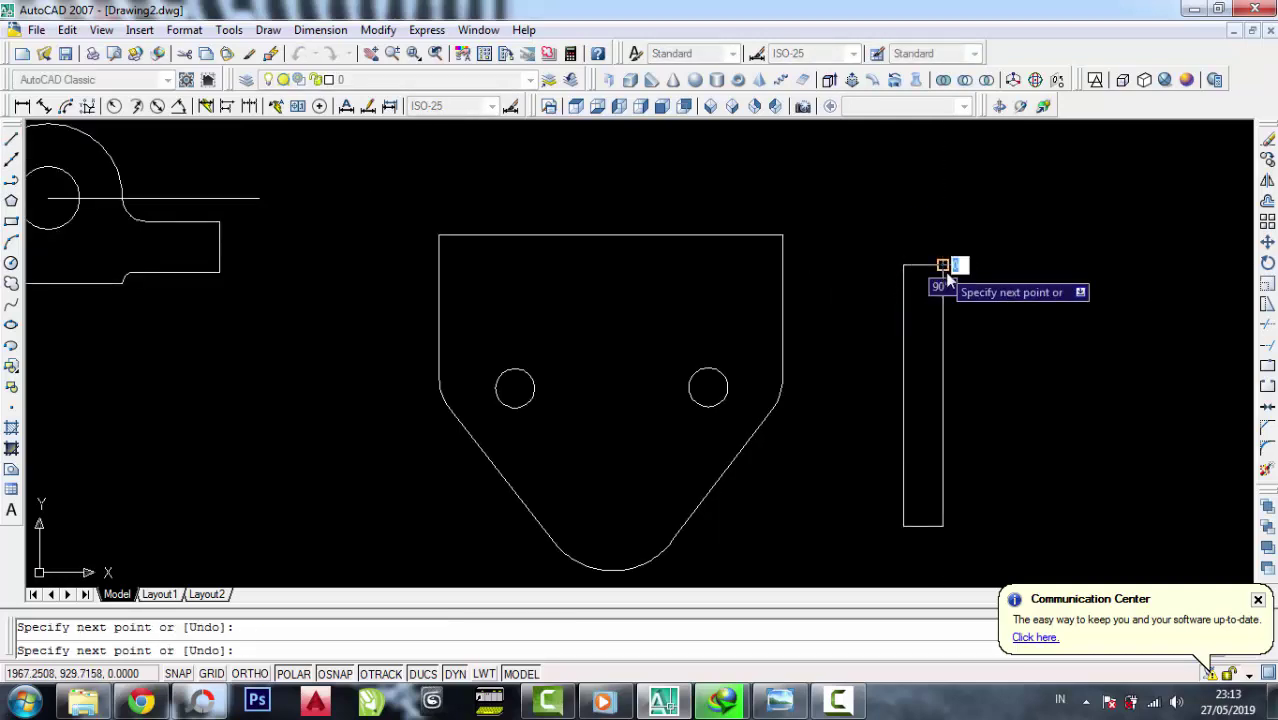
right_click(946, 270)
left_click(940, 342)
key("Return")
scroll(883, 350, "down", 2)
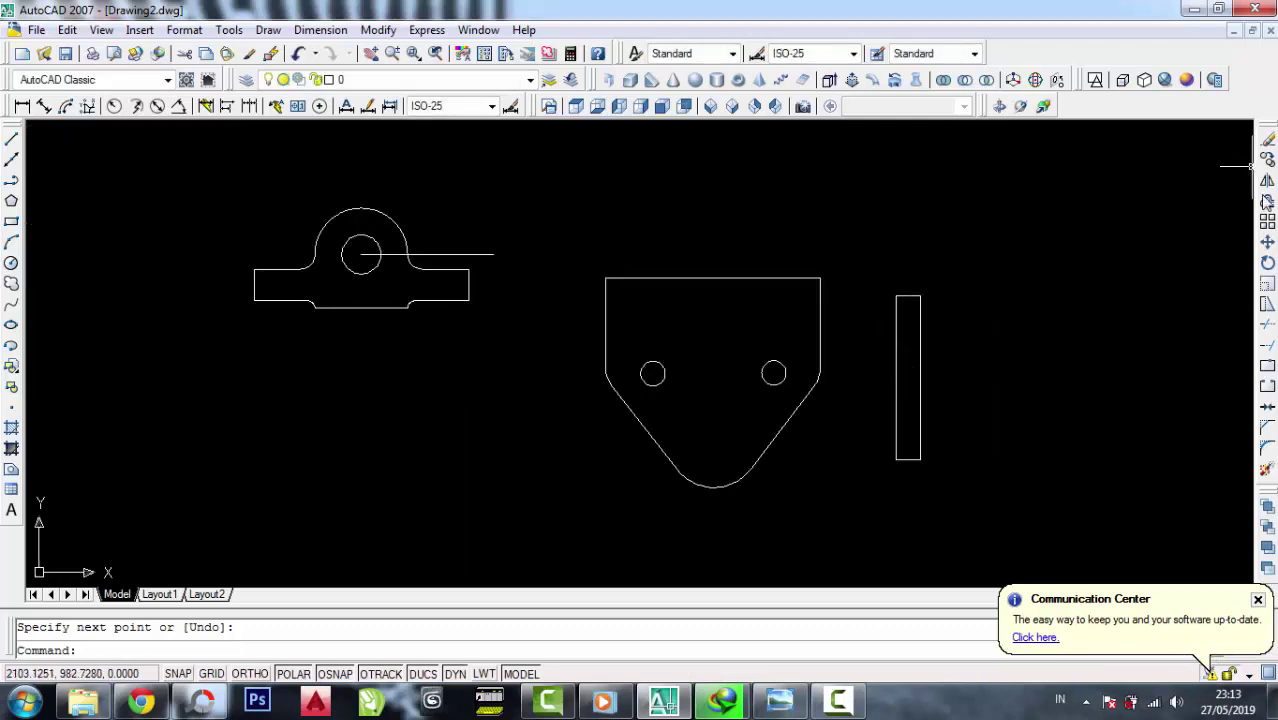
Erase the horizontal construction line through the boss and pan to centre all profiles
left_click(1268, 142)
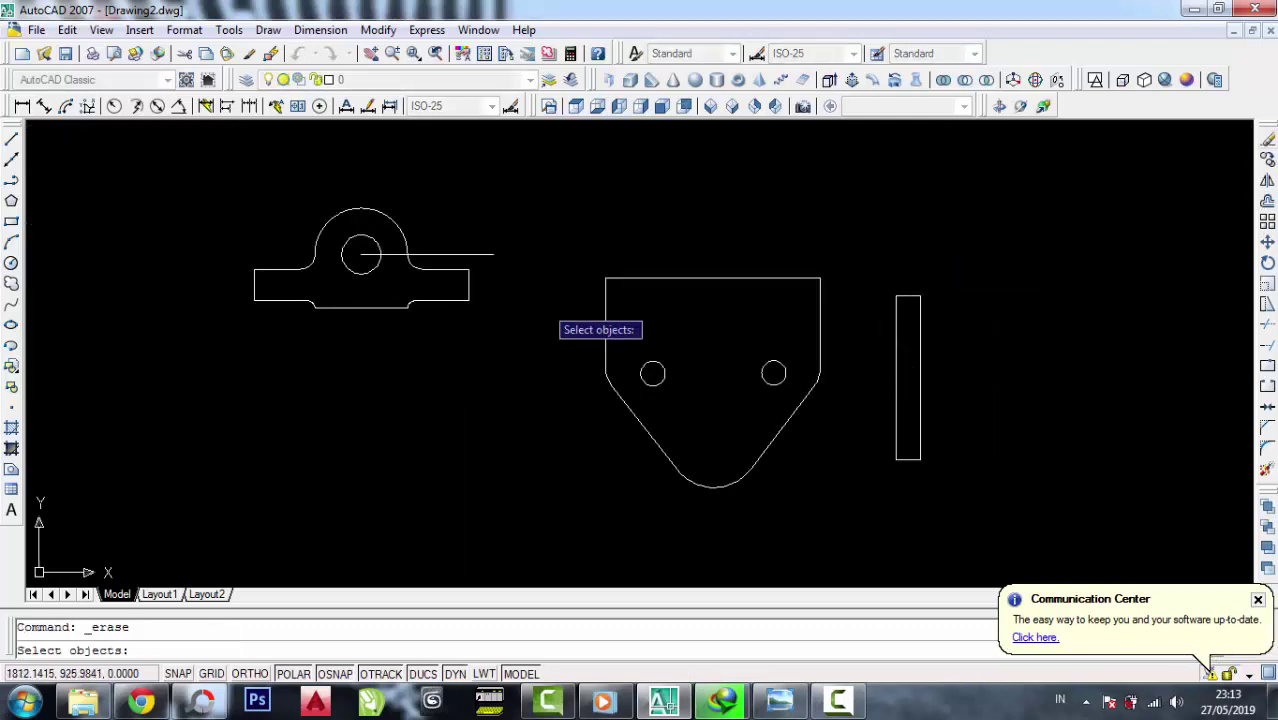
left_click(490, 262)
left_click(481, 240)
key("Return")
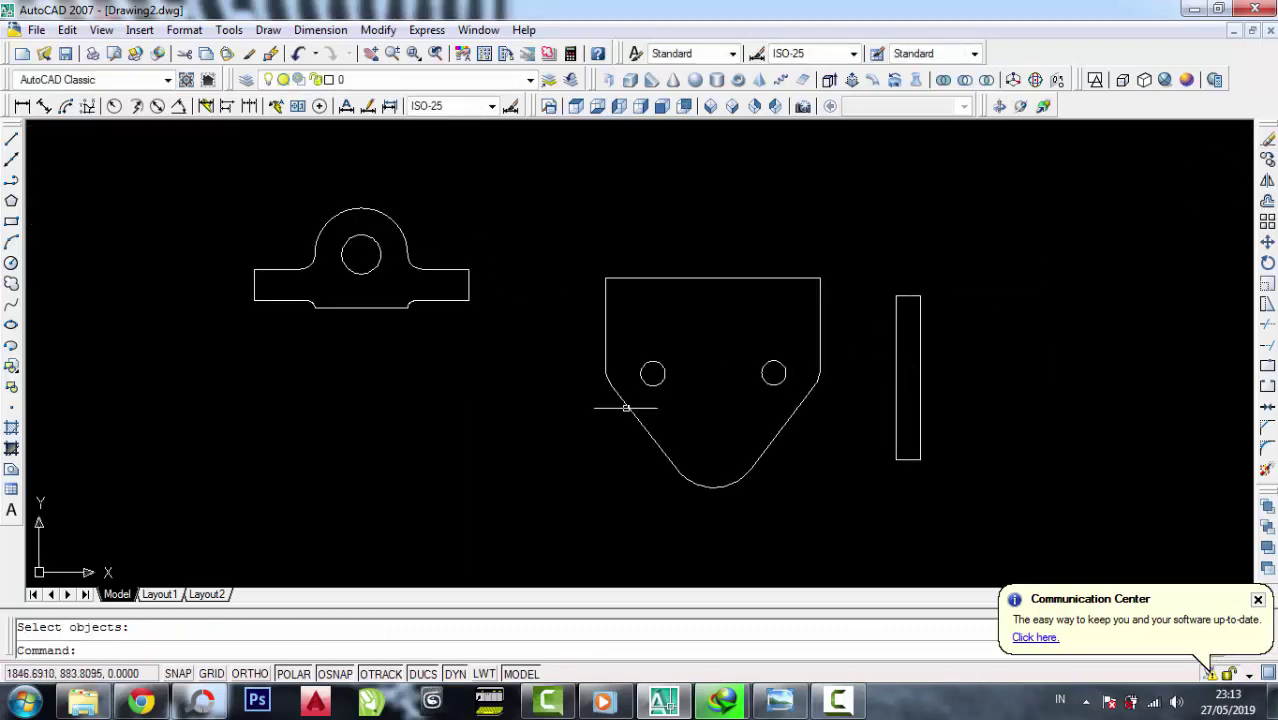
middle_click_drag(486, 272, 538, 266)
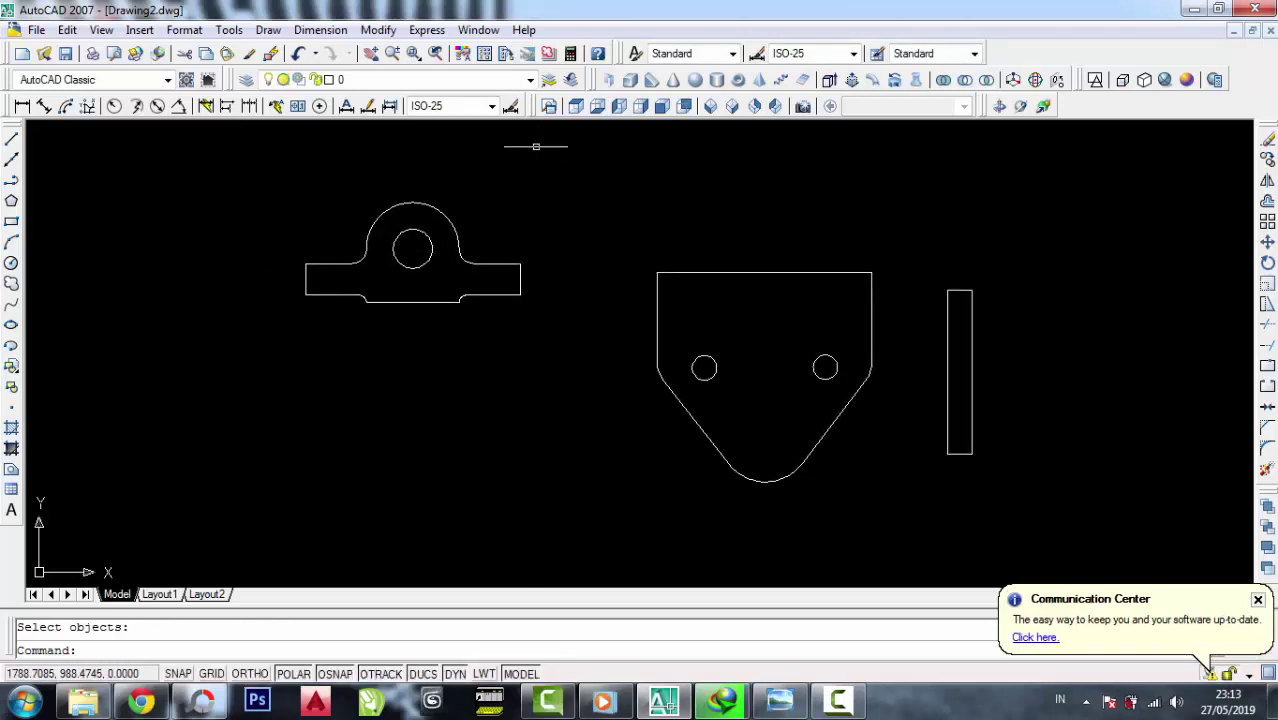
Window-select the boss view, holed plate and rectangle and convert them into 6 regions
left_click(12, 470)
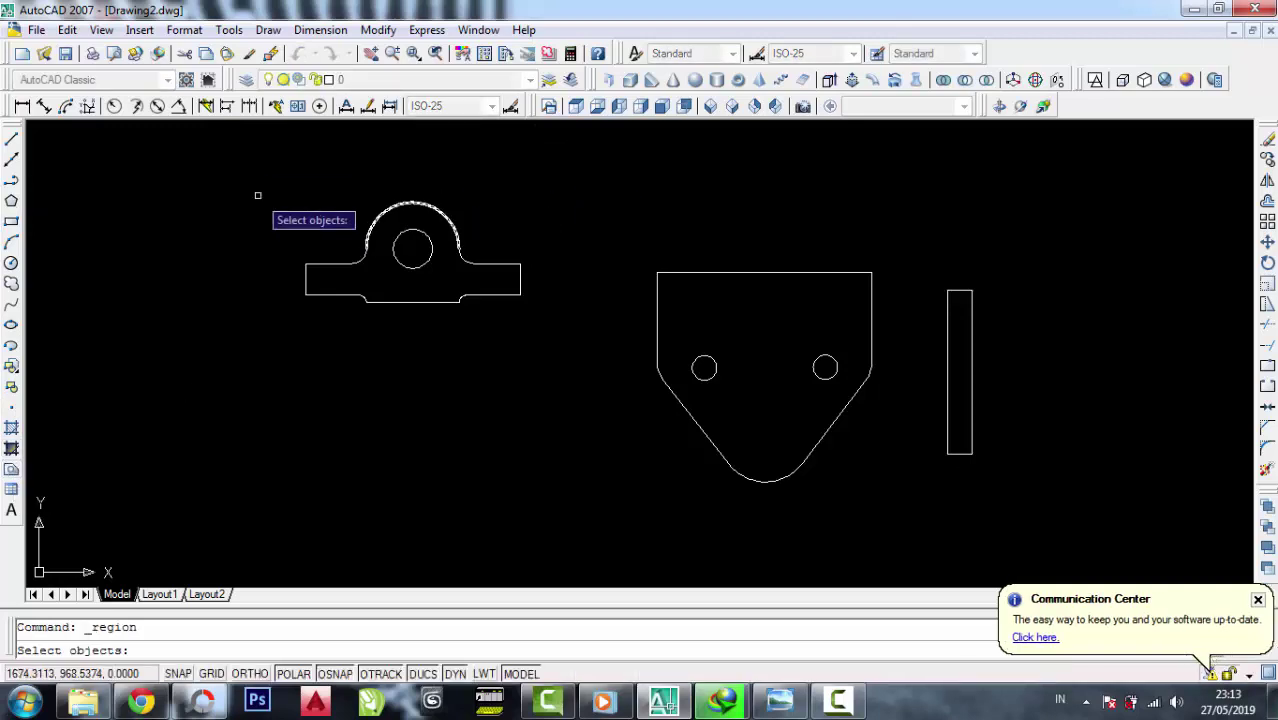
left_click(227, 185)
left_click(1150, 490)
key("Return")
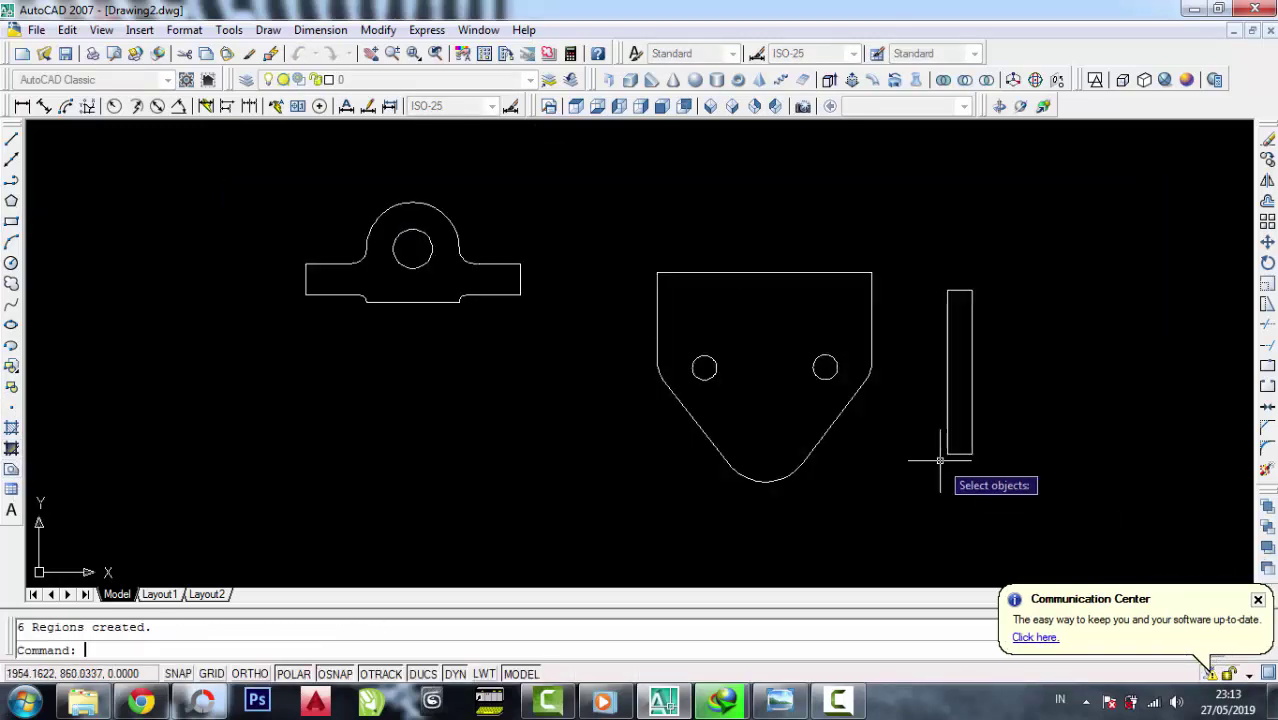
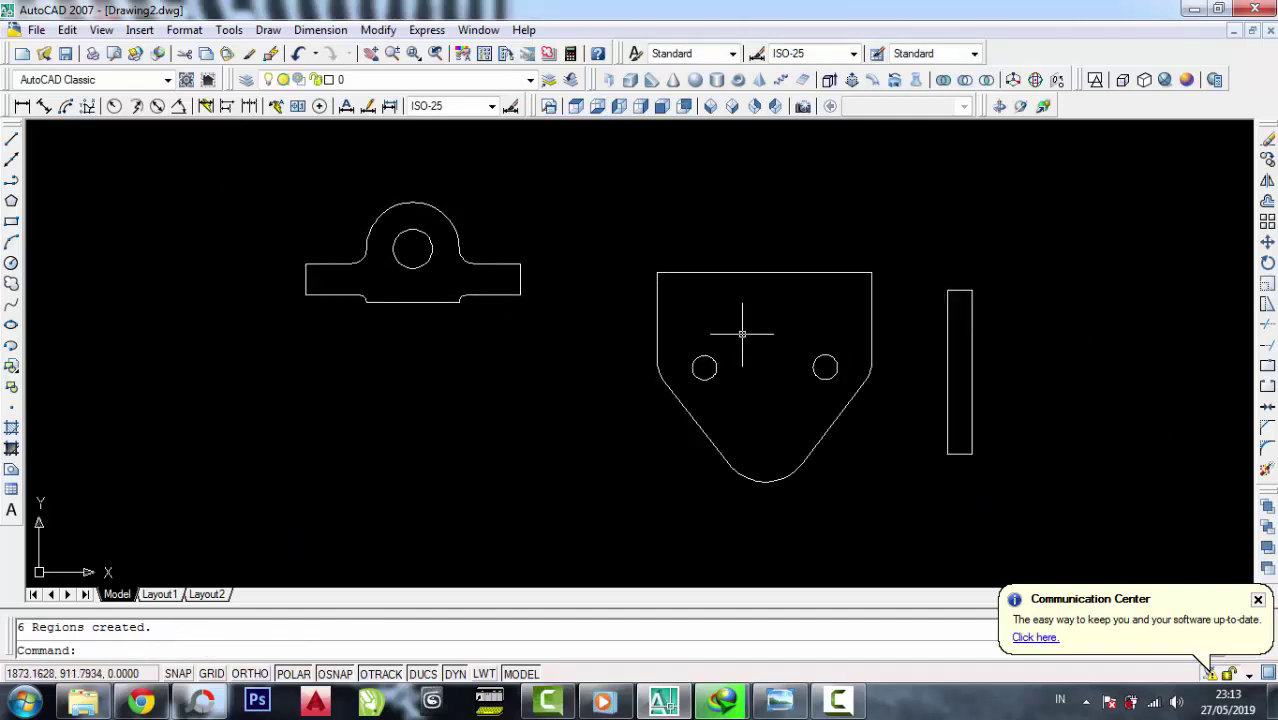
Switch the three flat profiles to SW Isometric view and glance at the reference drawing
left_click(712, 106)
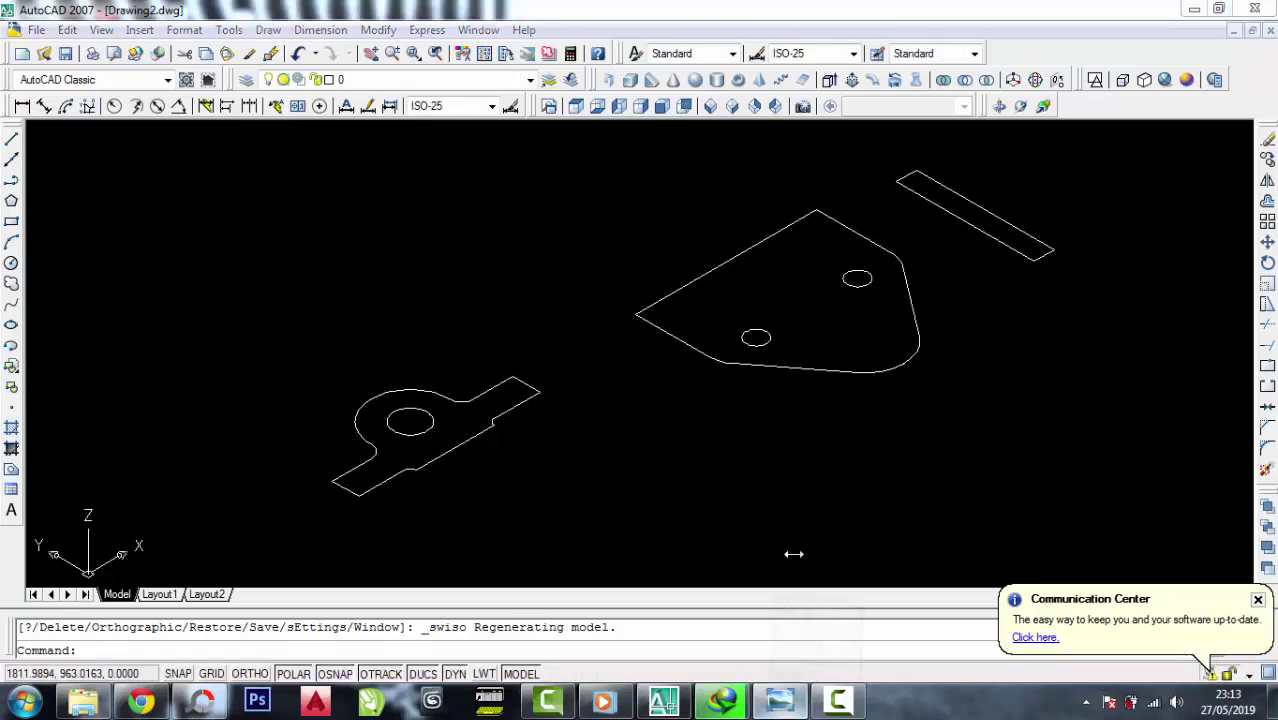
left_click(780, 702)
left_click_drag(962, 313, 938, 240)
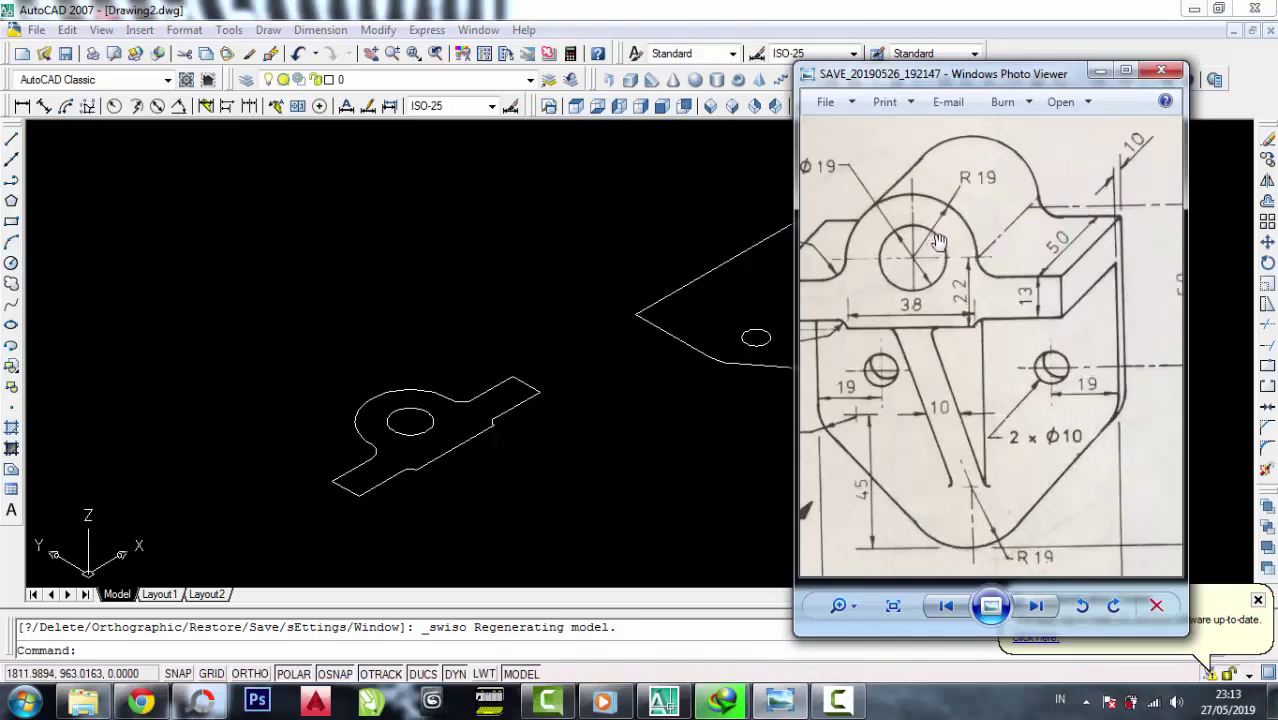
left_click(1099, 72)
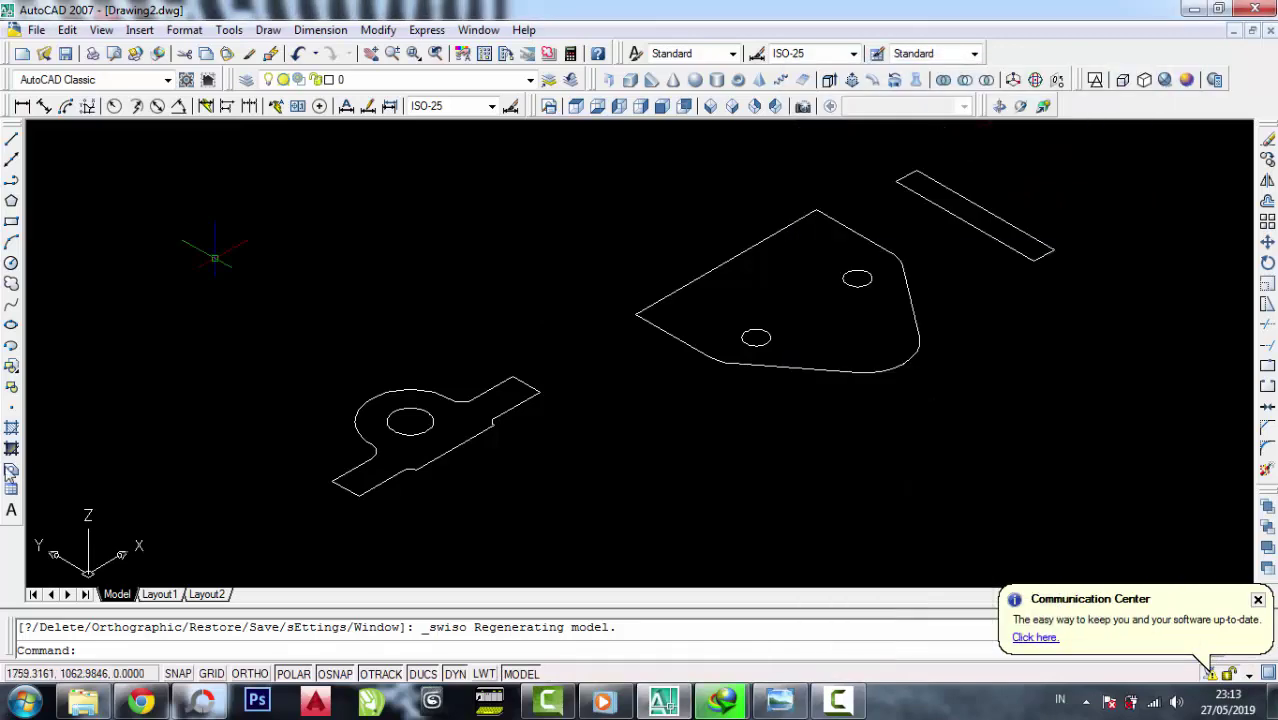
Presspull the lower-left holed lug profile up 50 units into a solid
left_click(851, 80)
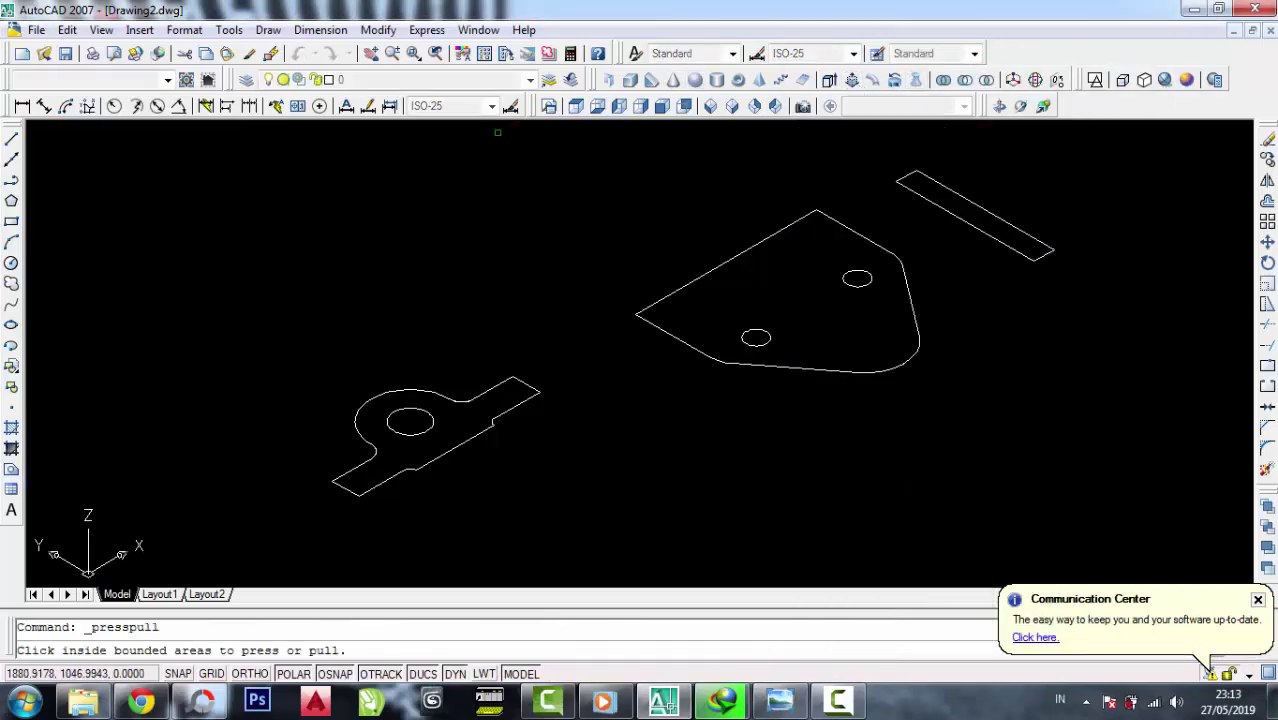
left_click(485, 405)
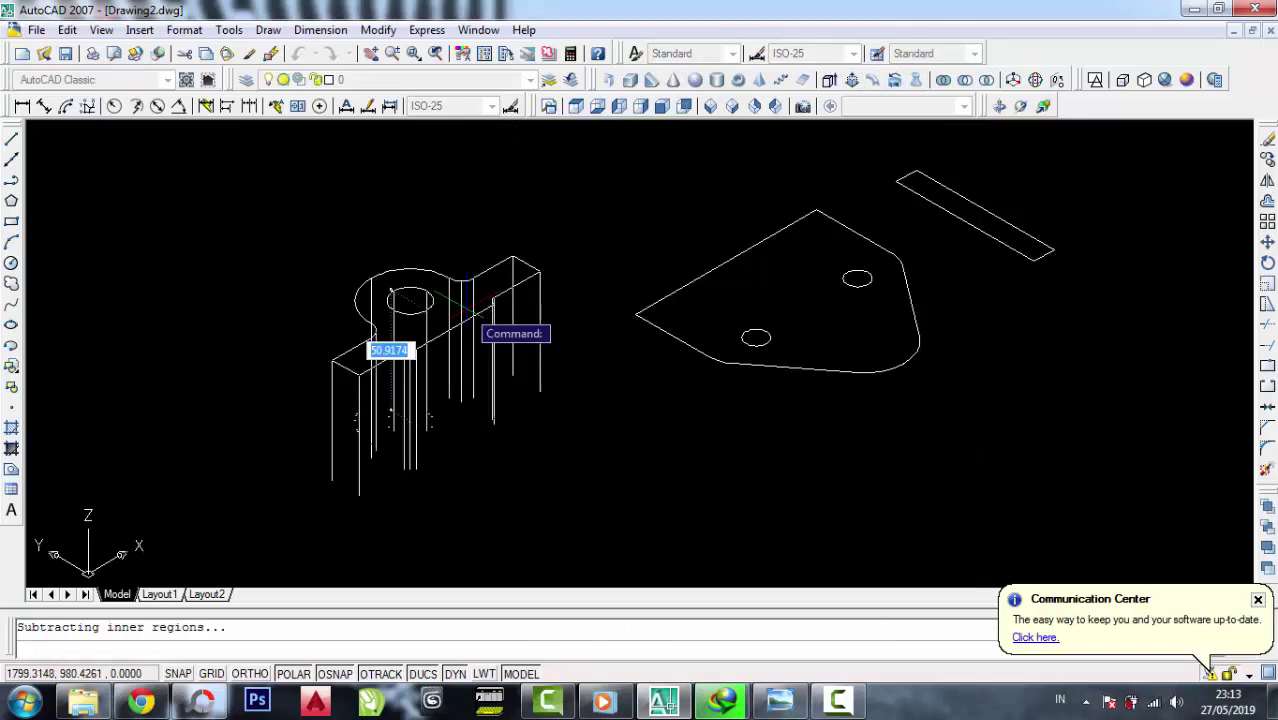
type("1")
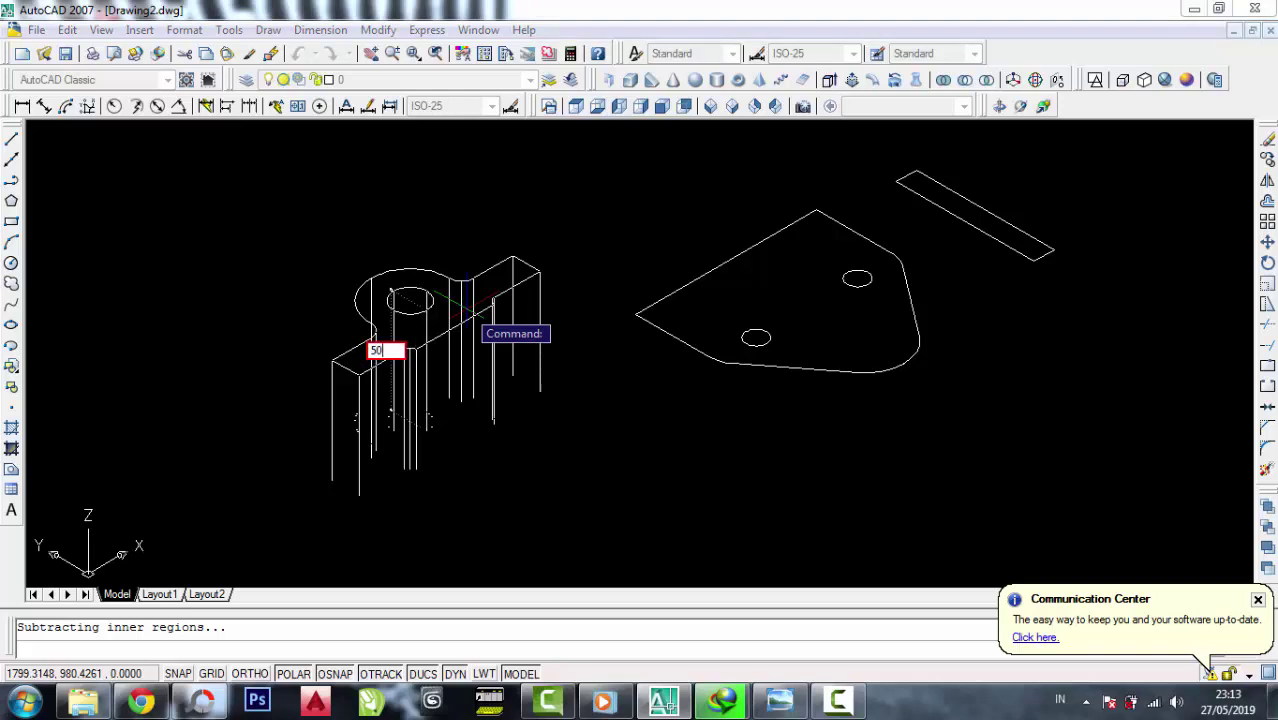
key("Return")
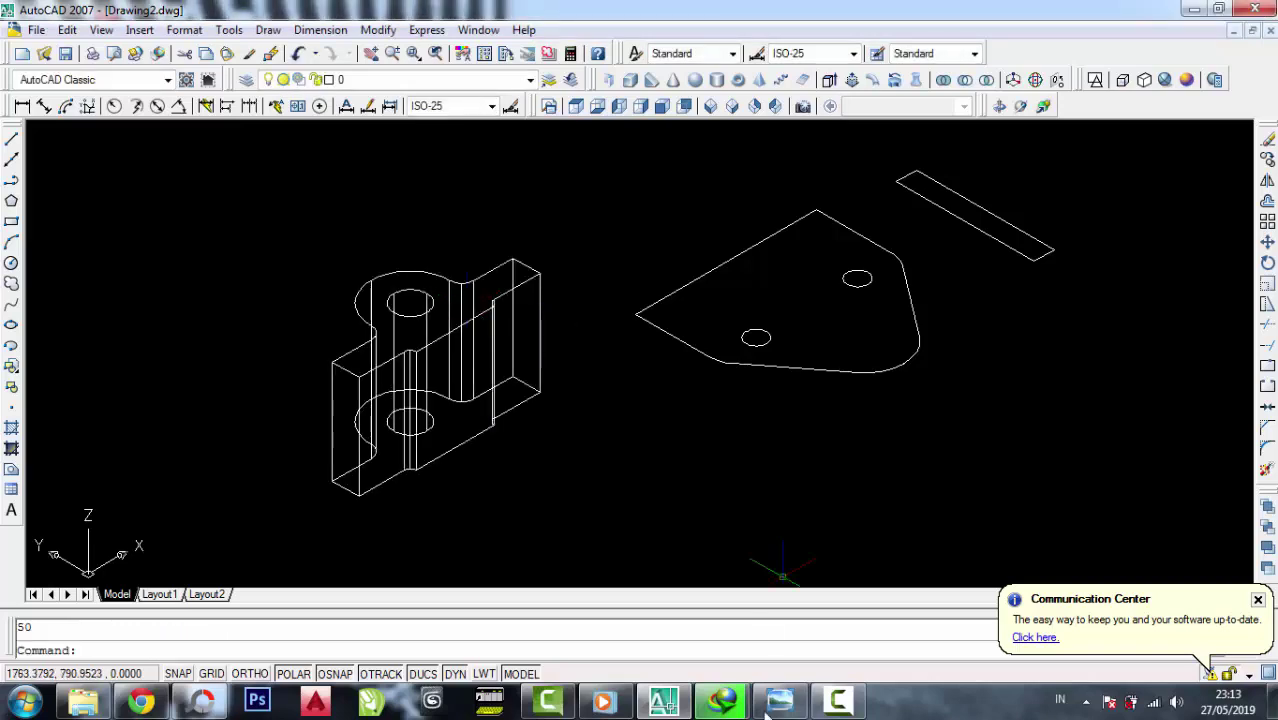
Compare with the reference drawing and zoom in on the model
left_click(772, 708)
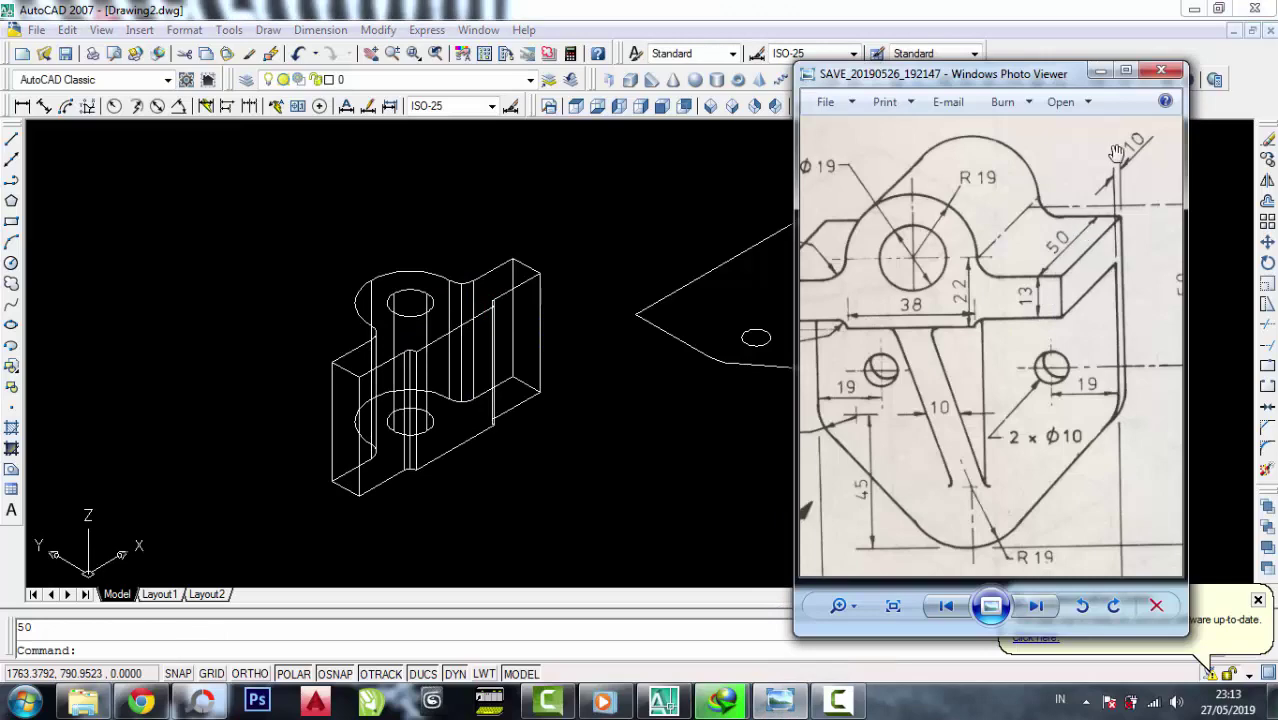
left_click(1099, 73)
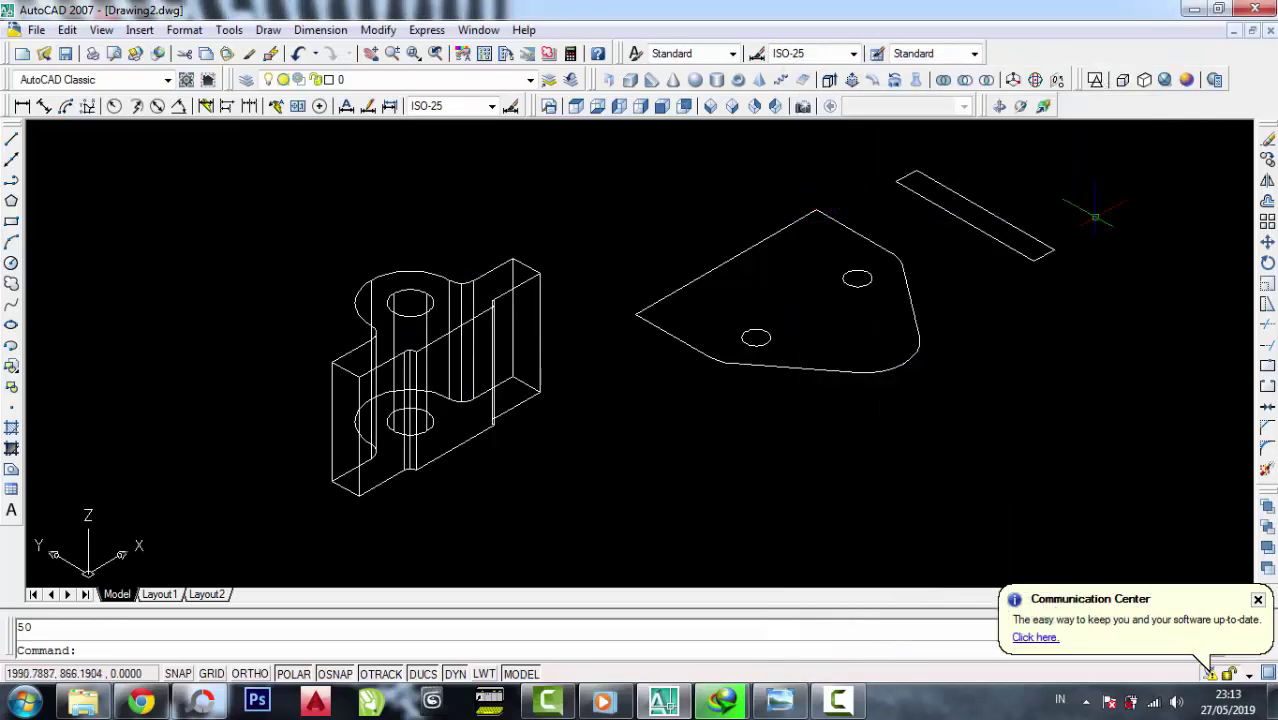
scroll(905, 232, "up", 2)
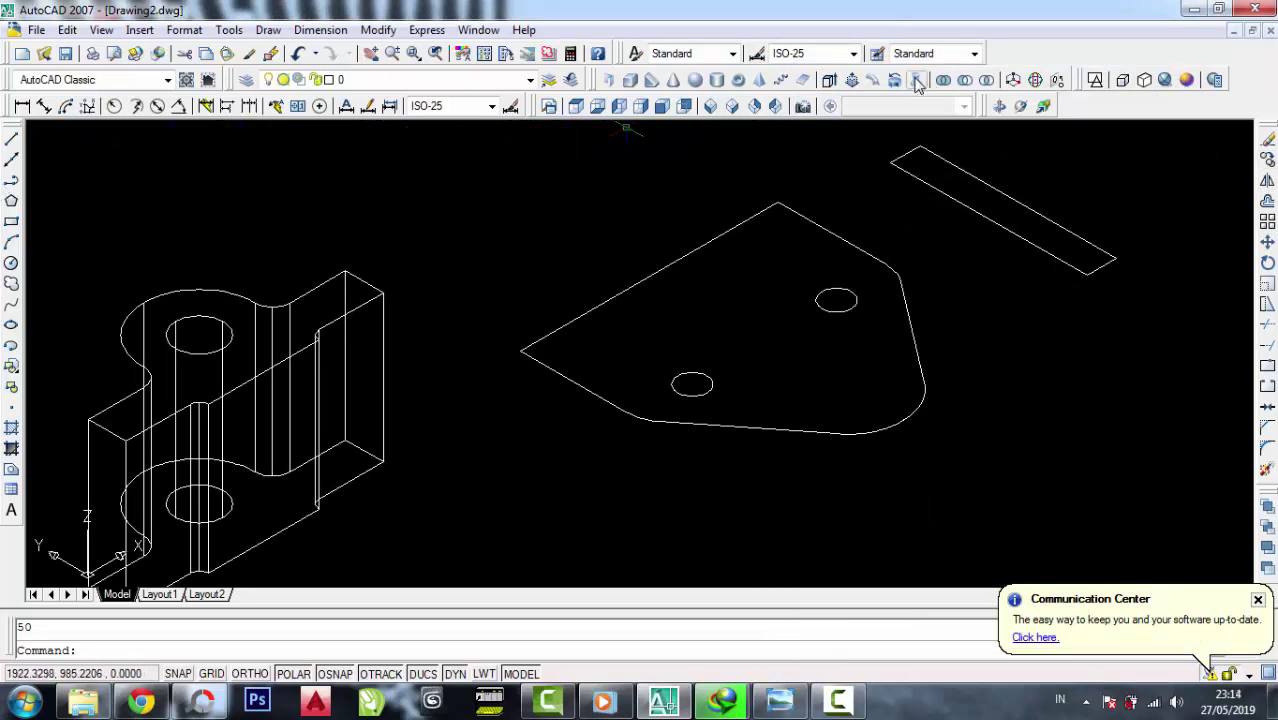
Presspull the two-hole plate region to a thickness of 10
left_click(852, 80)
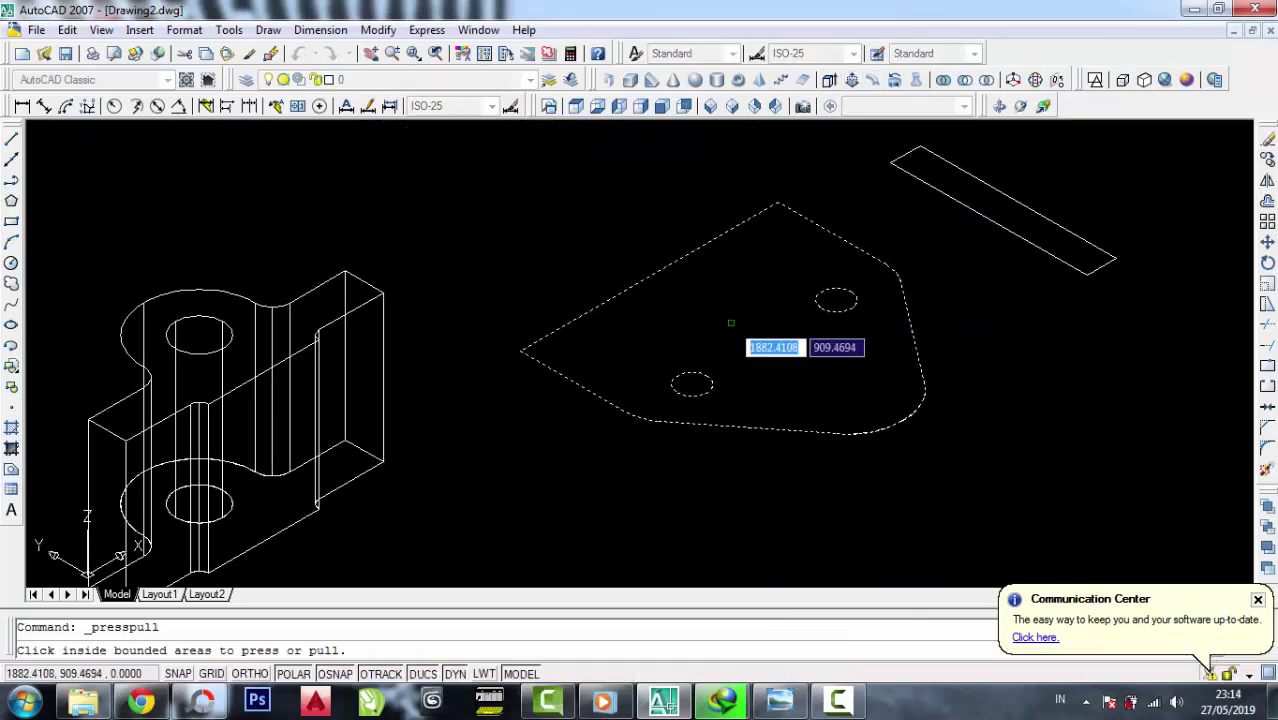
left_click(730, 335)
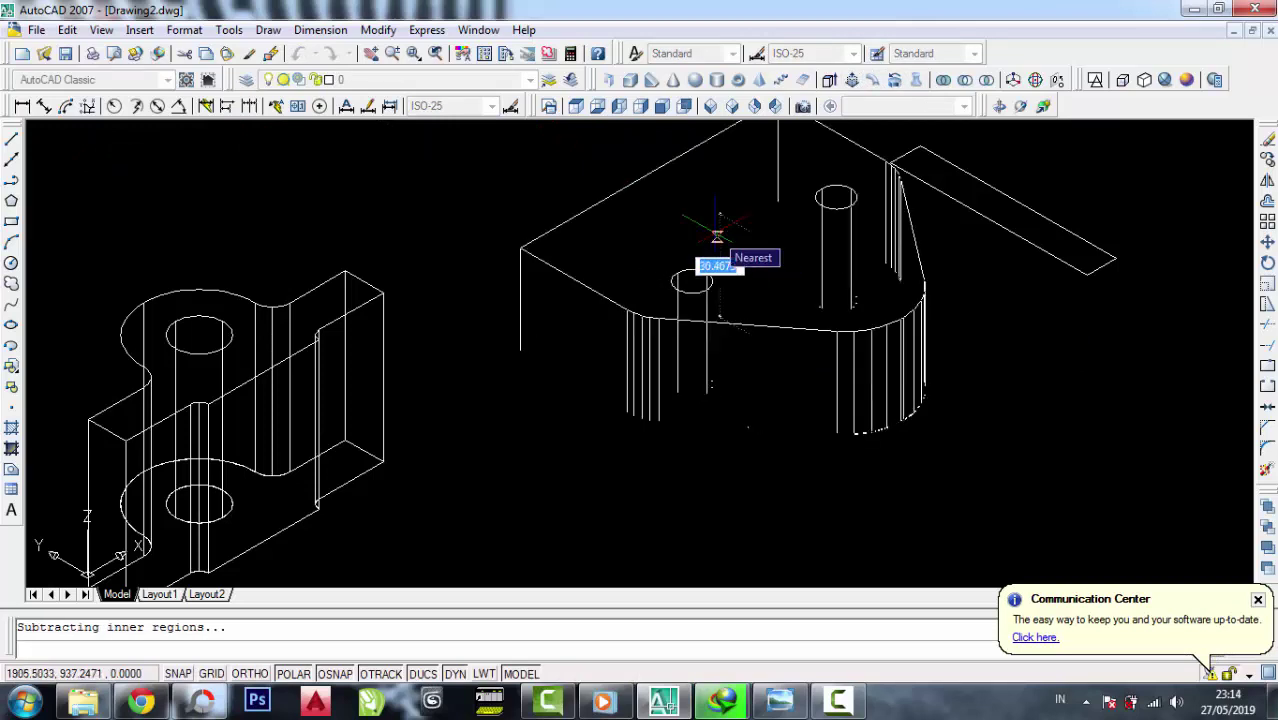
left_click(717, 235)
type("10")
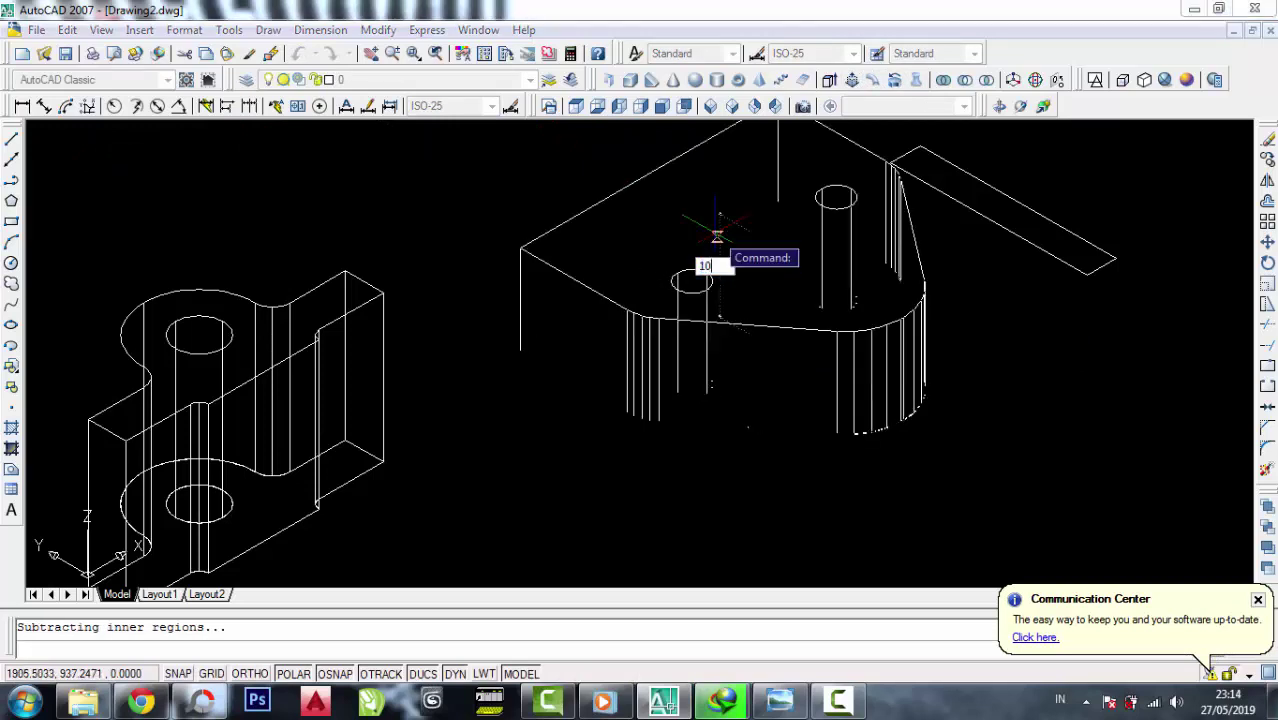
key("Return")
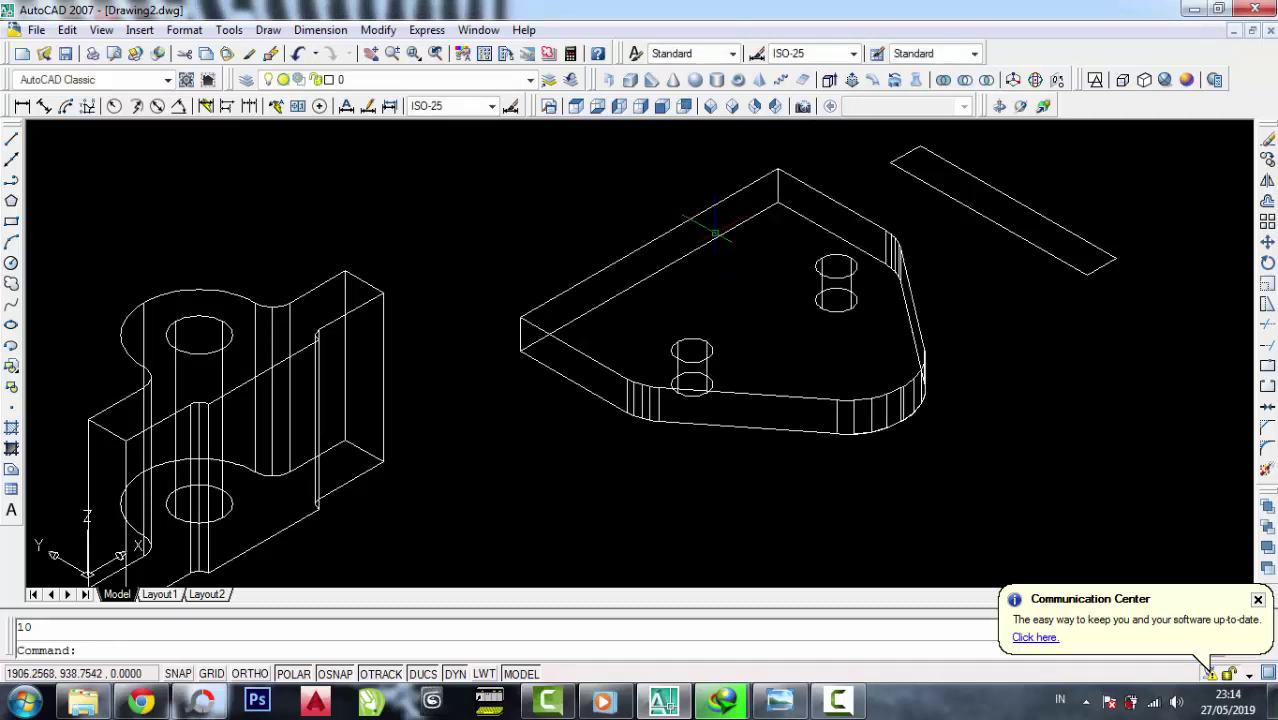
middle_click_drag(715, 232, 683, 246)
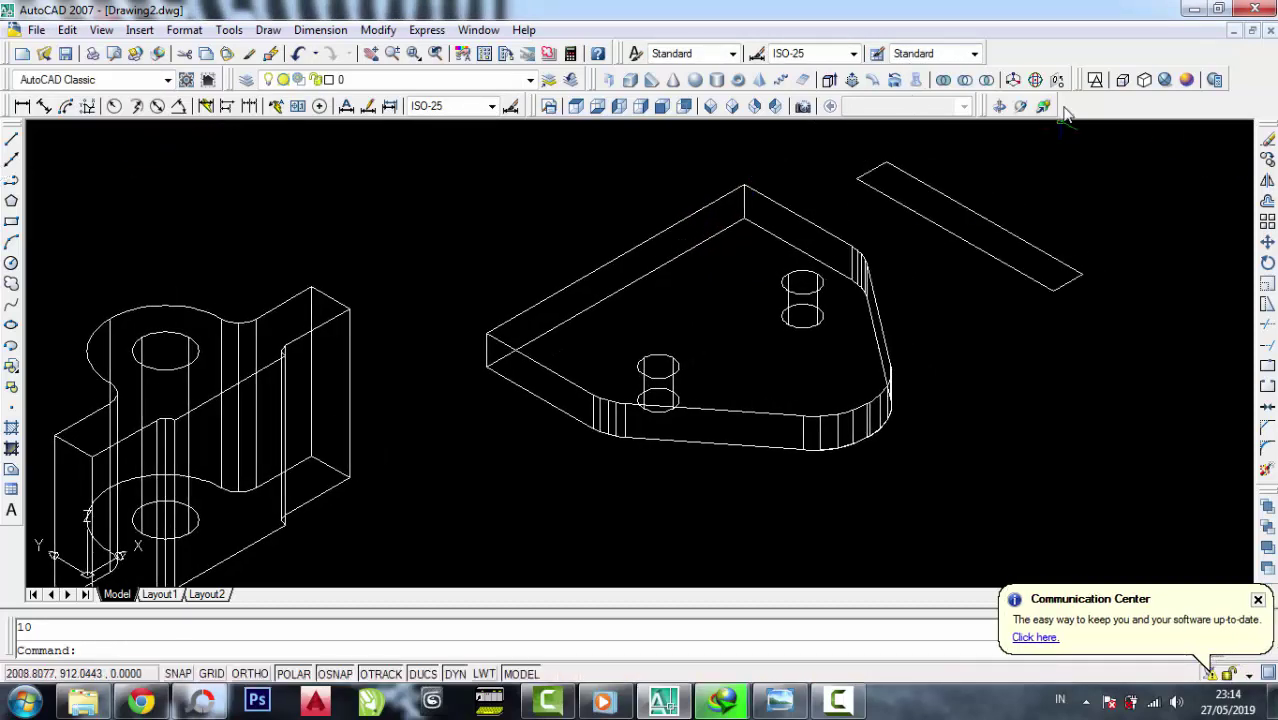
Presspull the thin strip region to a height of 50 and recentre the solids
left_click(852, 82)
left_click(952, 232)
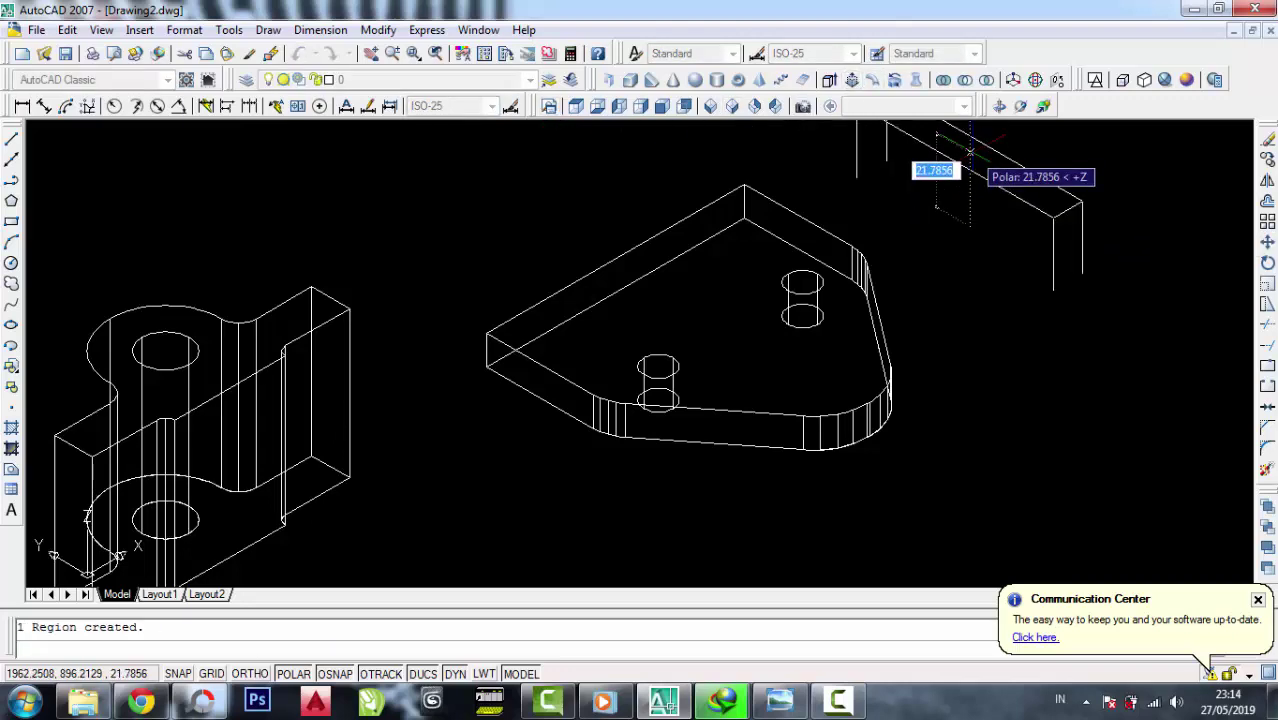
type("50")
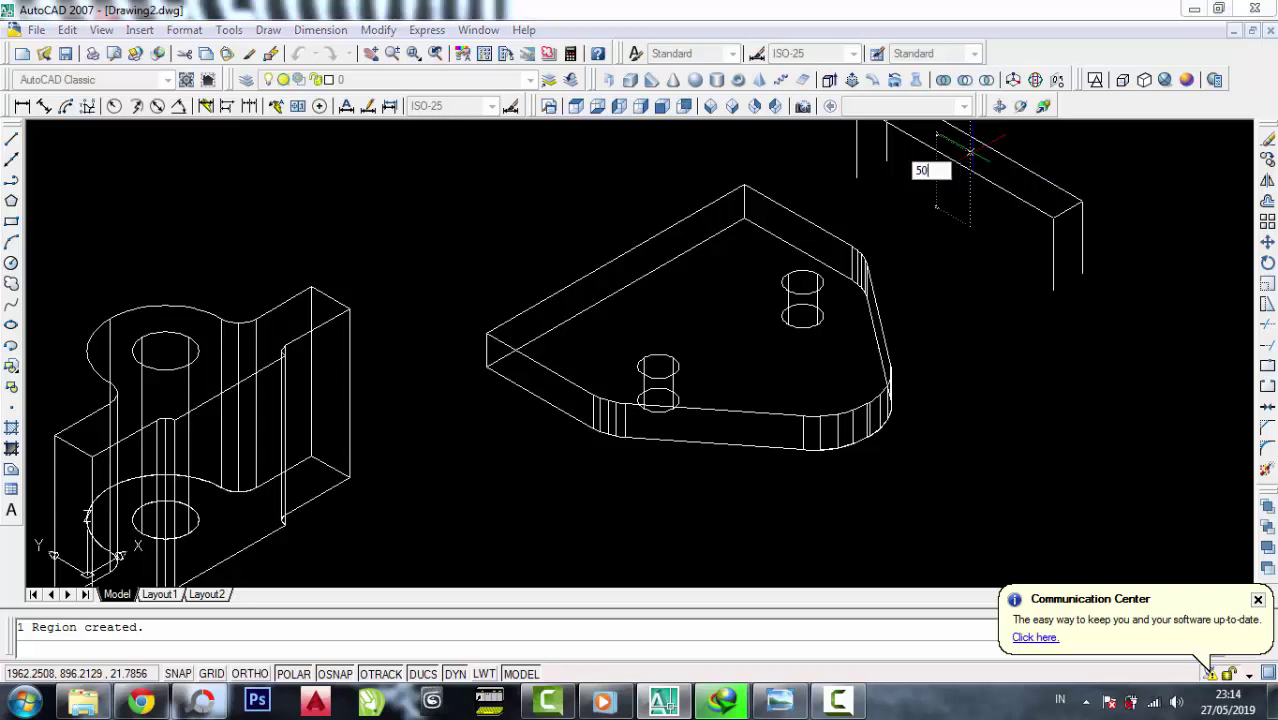
key("Return")
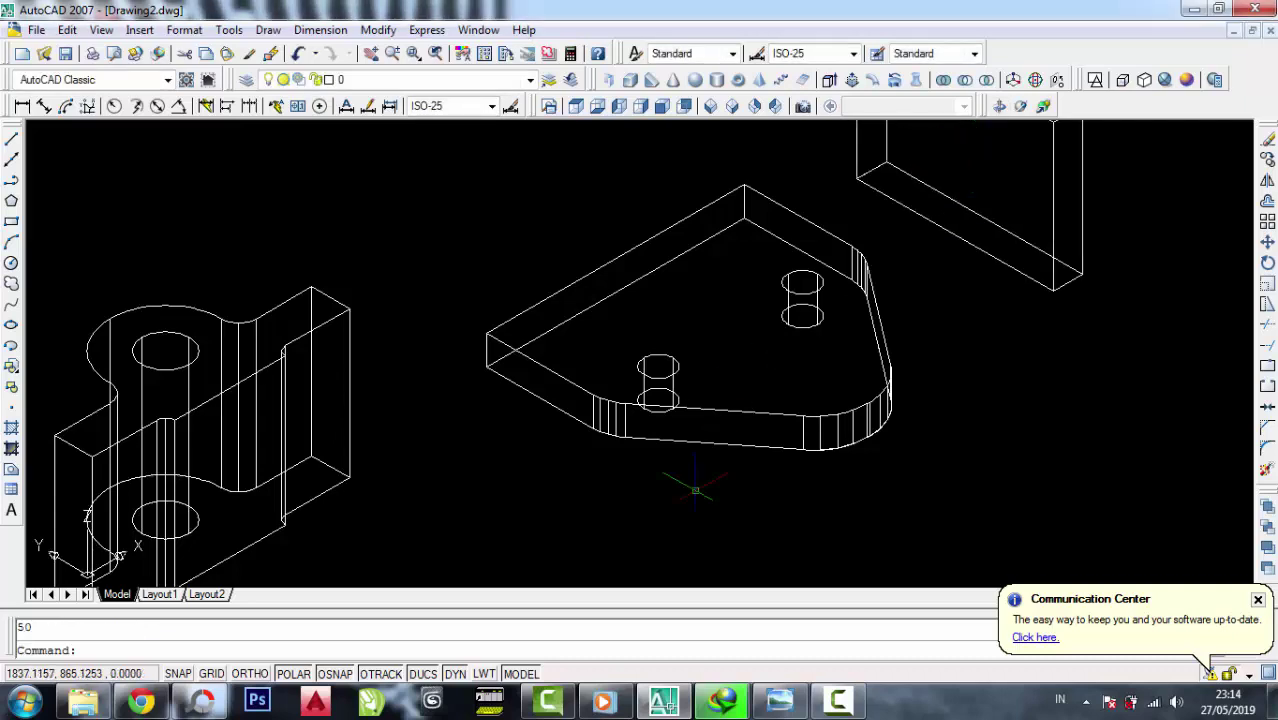
scroll(713, 356, "down", 2)
middle_click_drag(622, 367, 719, 334)
Move the two-hole plate so its corner sits at the lug base's bottom corner
scroll(1141, 256, "up", 2)
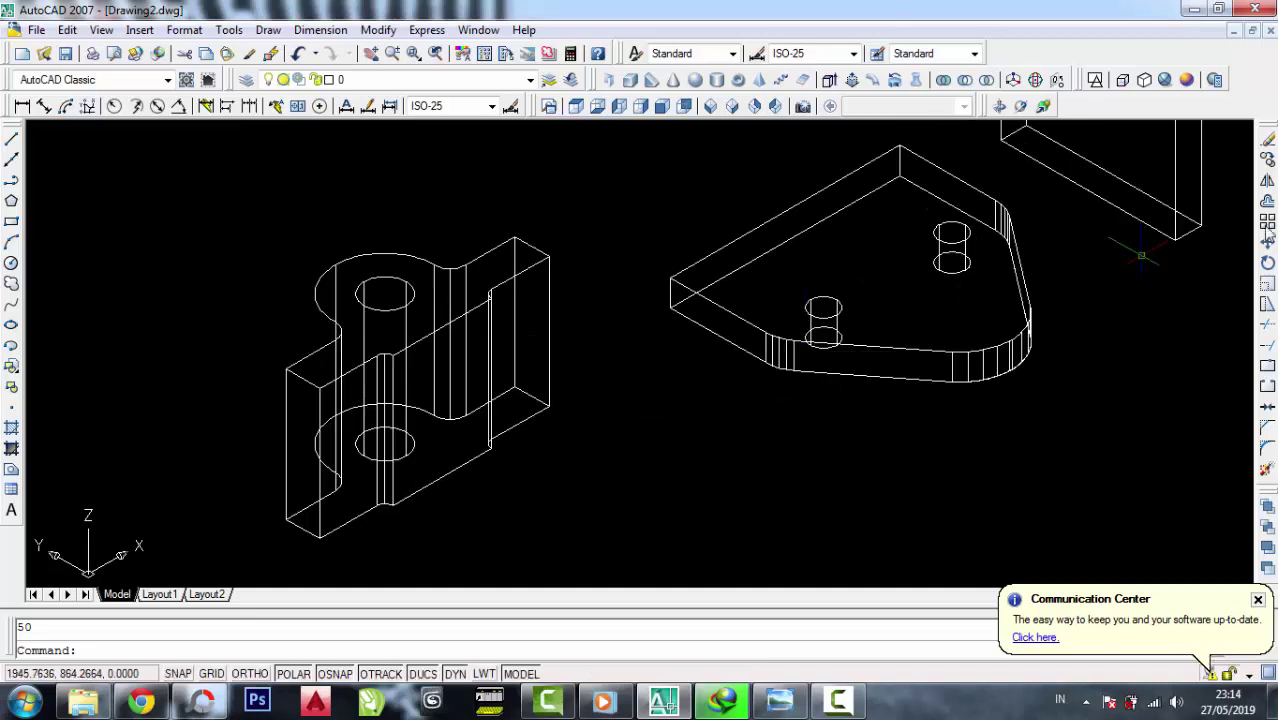
left_click(1267, 243)
left_click(872, 290)
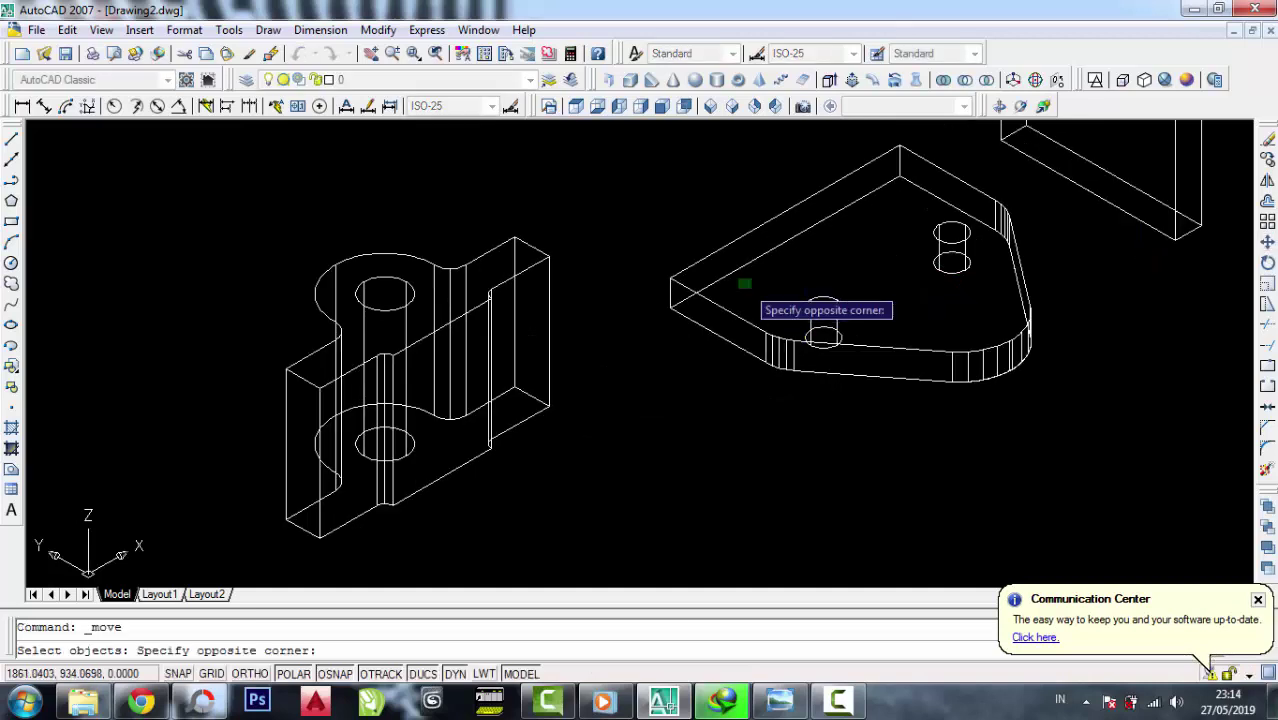
left_click(720, 238)
key("Return")
left_click(670, 280)
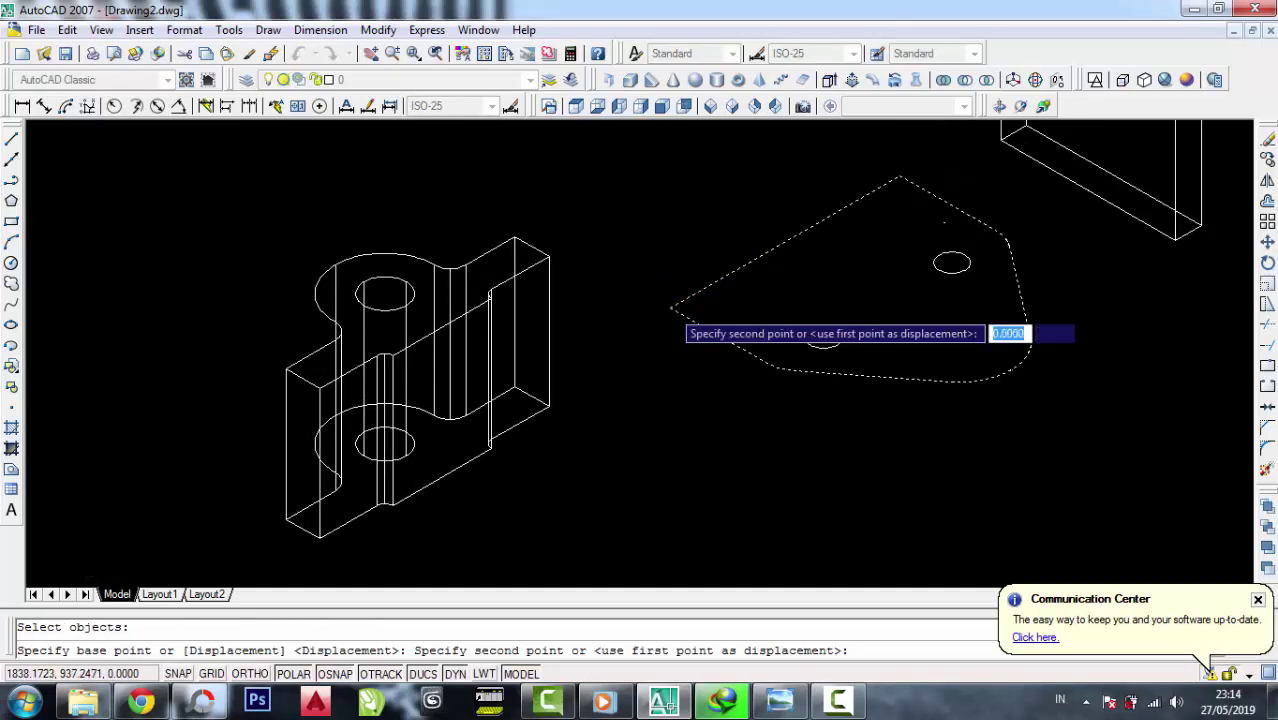
scroll(448, 462, "up", 2)
scroll(447, 465, "up", 2)
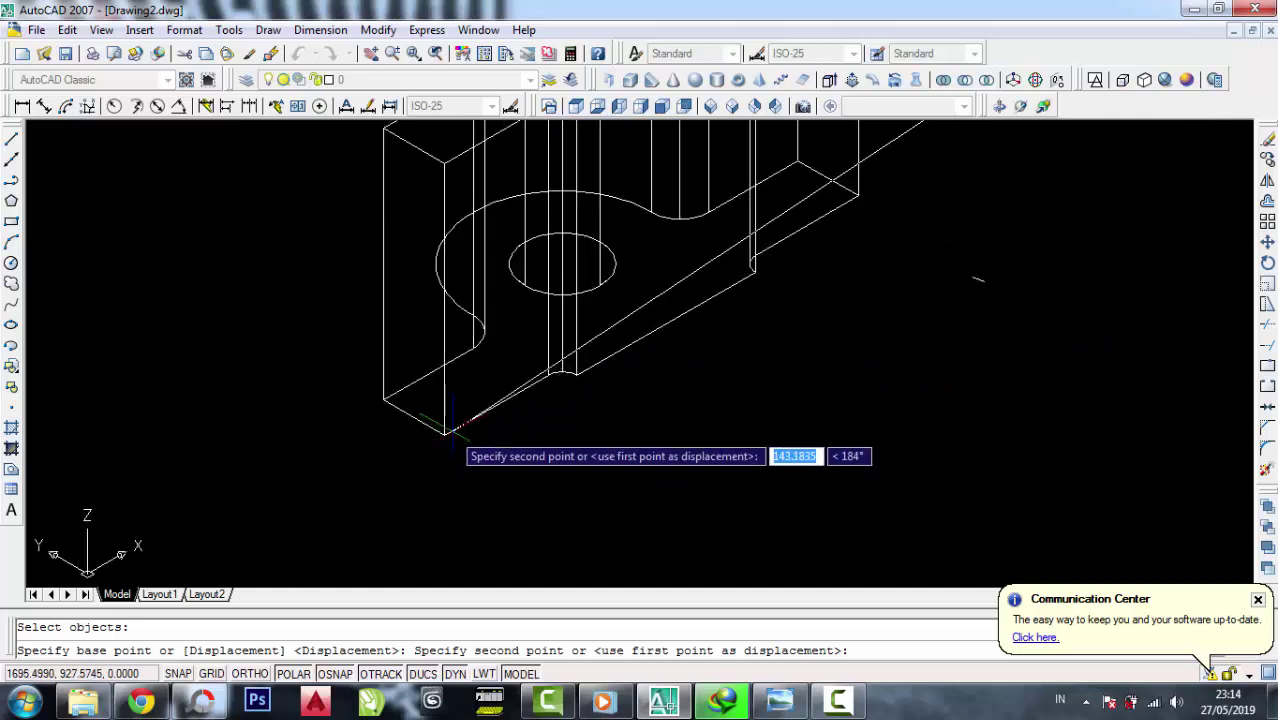
left_click(447, 432)
Select the base plate solid and zoom out to show all parts
left_click(445, 418)
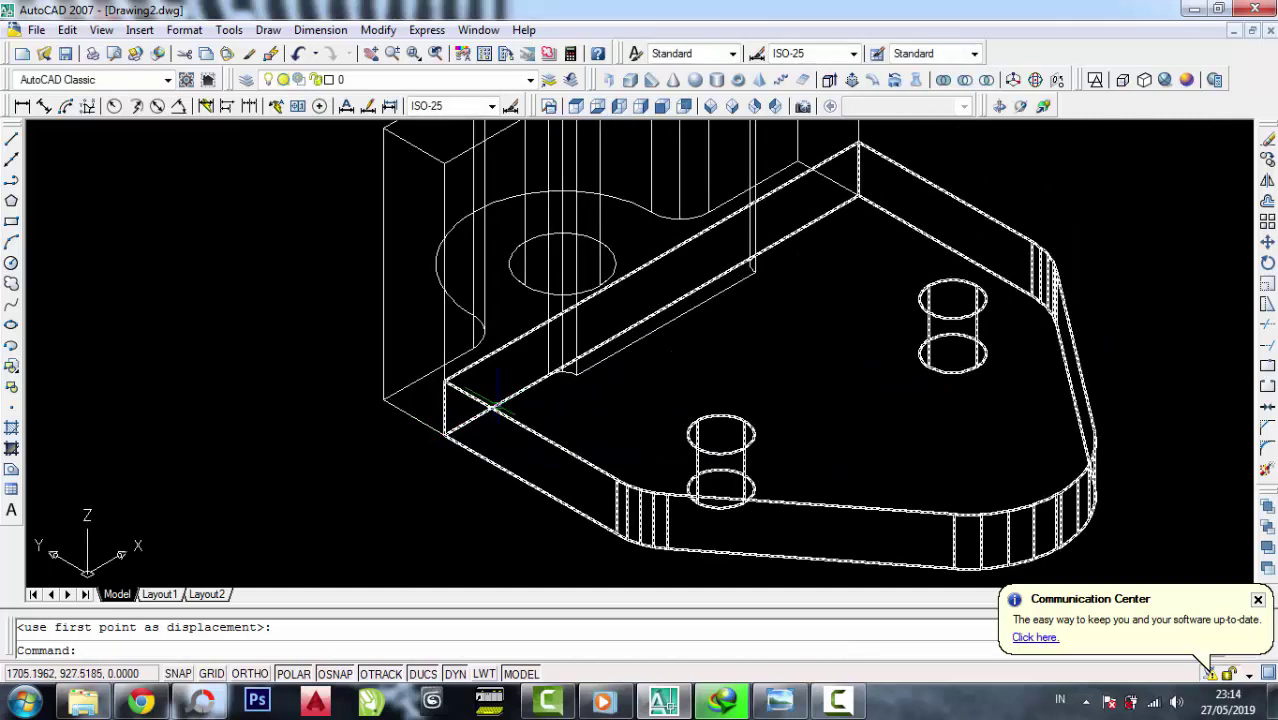
key("Escape")
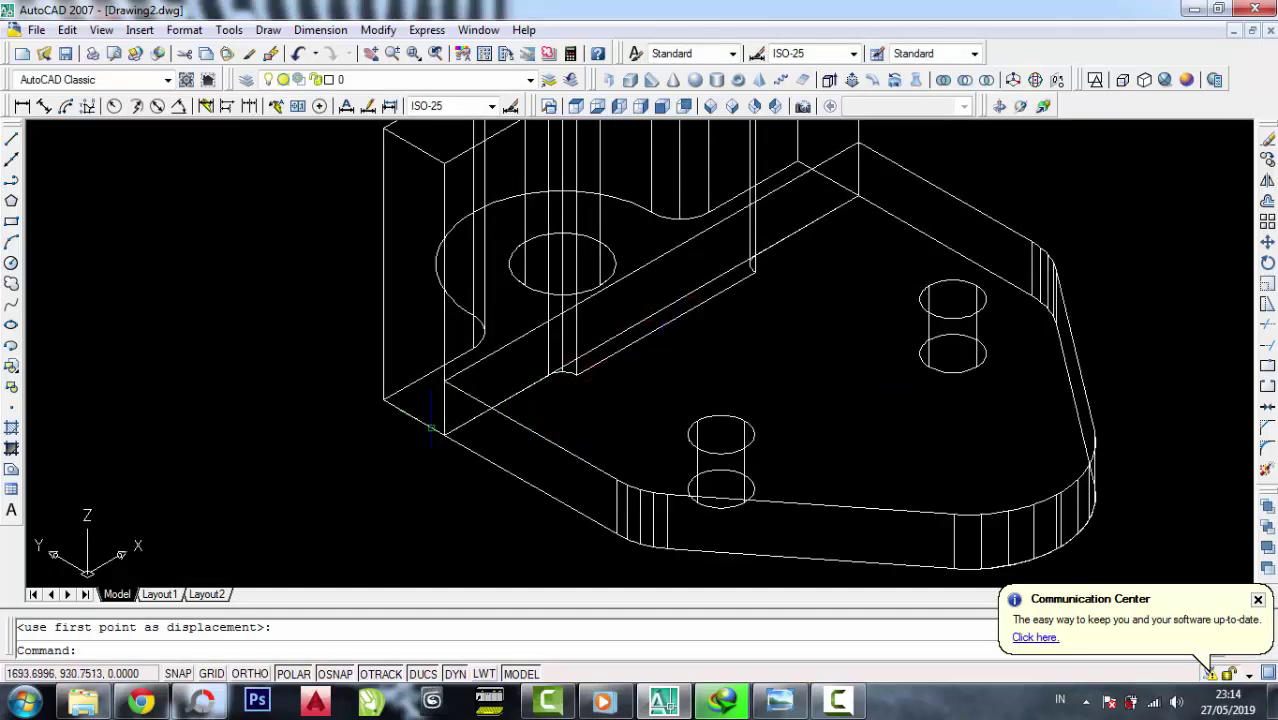
scroll(435, 438, "down", 2)
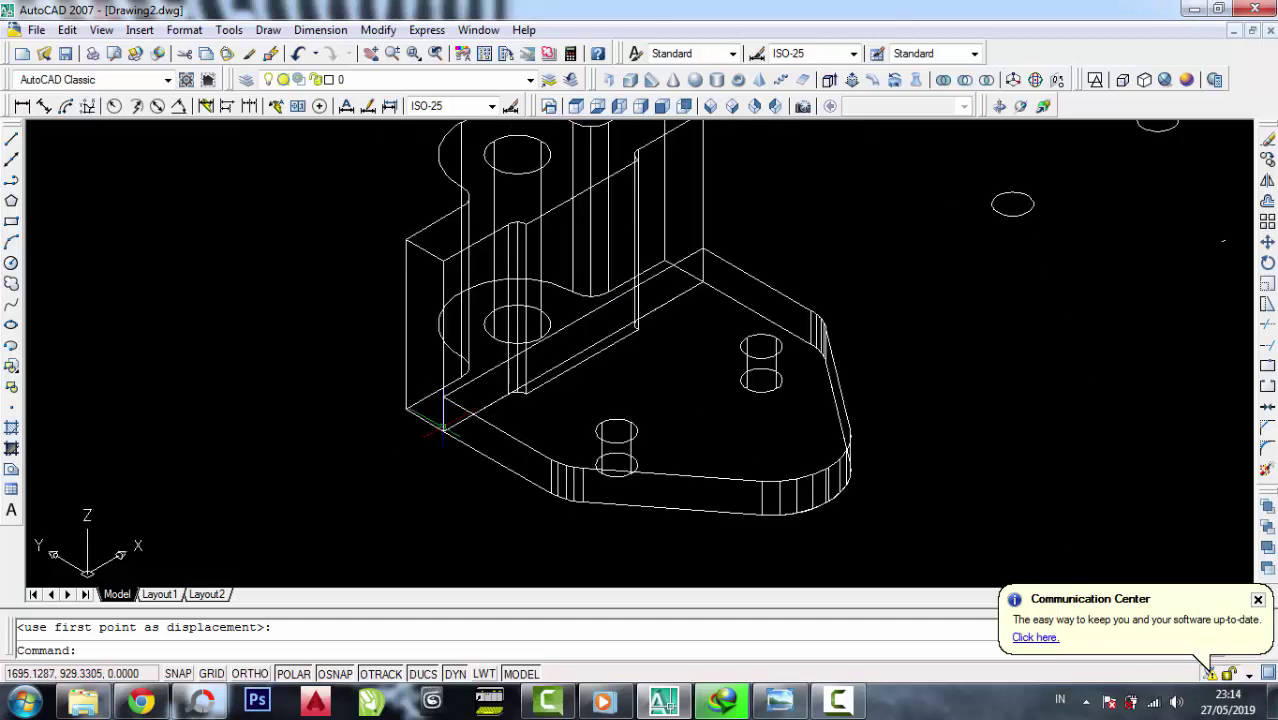
left_click(444, 424)
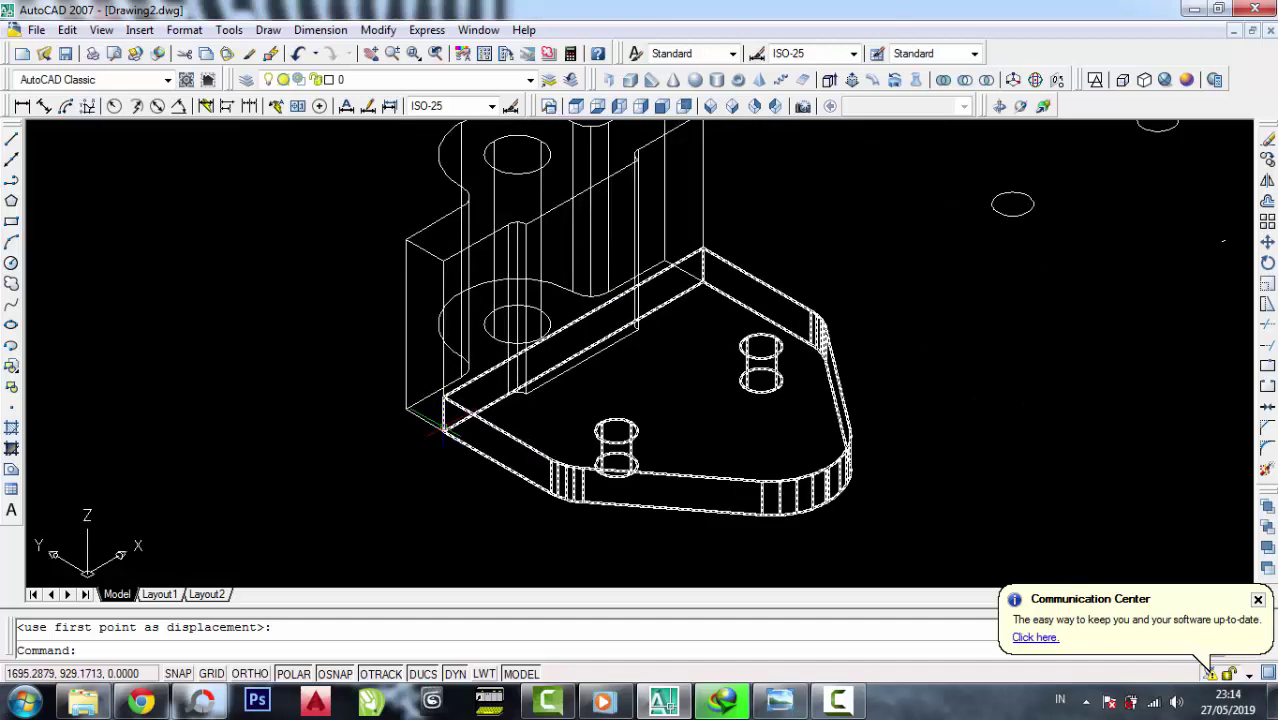
middle_click_drag(571, 377, 496, 429)
scroll(537, 428, "down", 2)
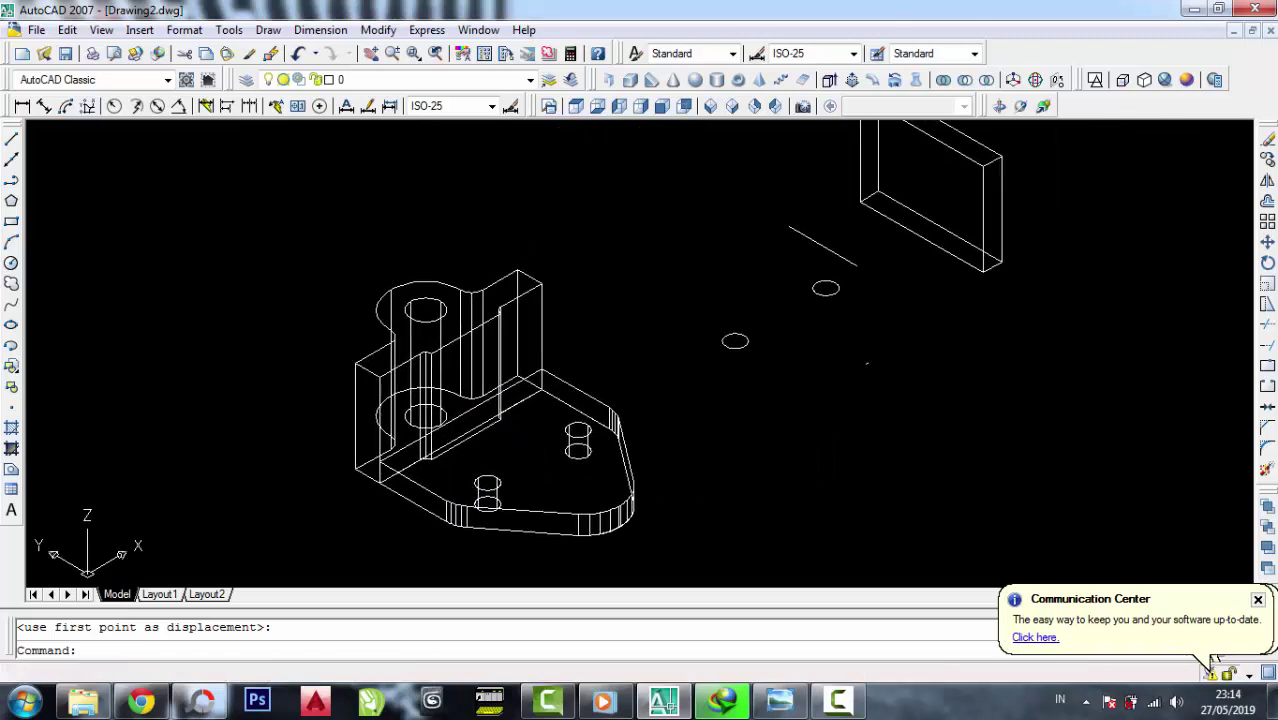
Move the thin strip block by its corner onto the two-hole plate against the lug base
left_click(1267, 242)
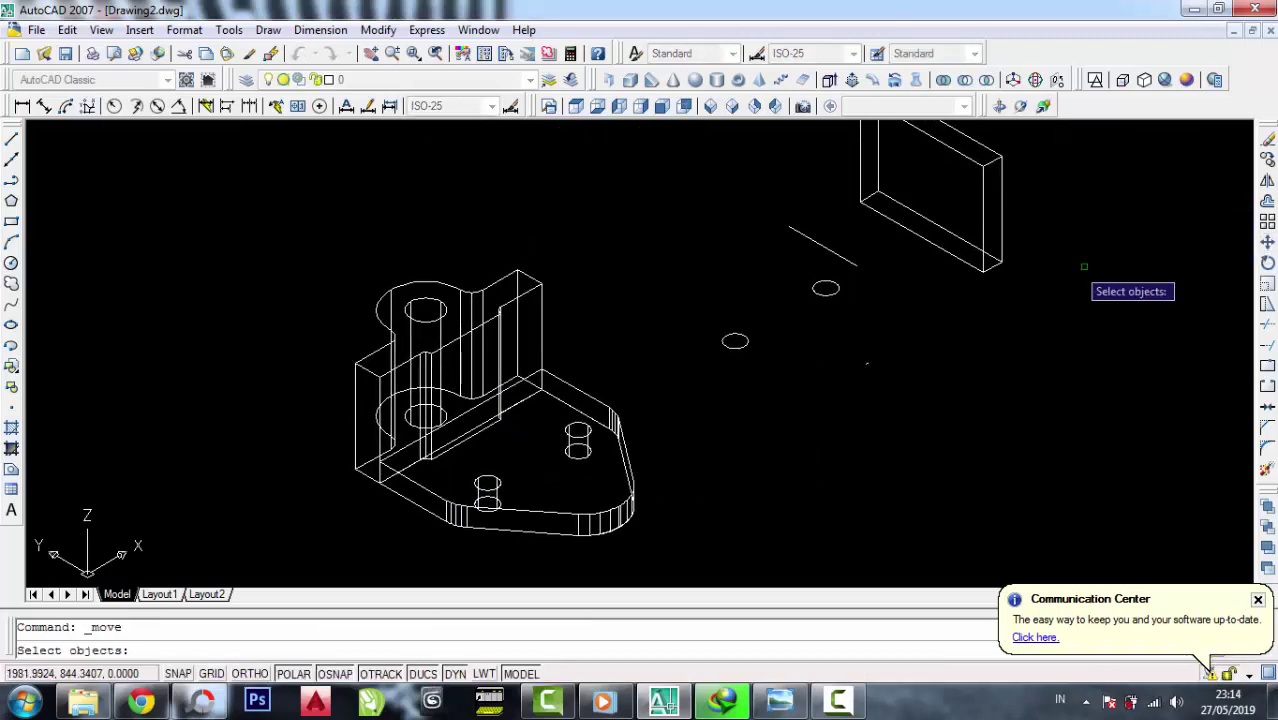
left_click(1086, 266)
left_click(940, 186)
scroll(890, 203, "up", 2)
scroll(880, 205, "up", 2)
key("Return")
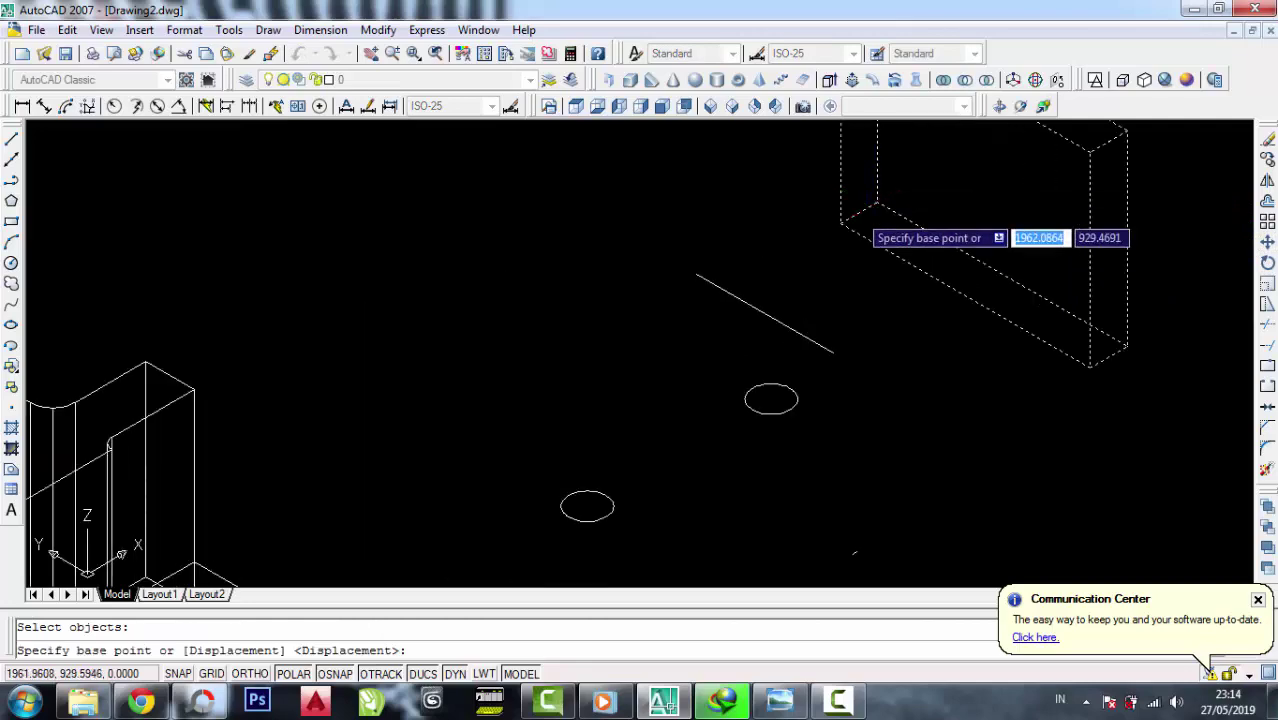
left_click(857, 208)
scroll(855, 218, "down", 3)
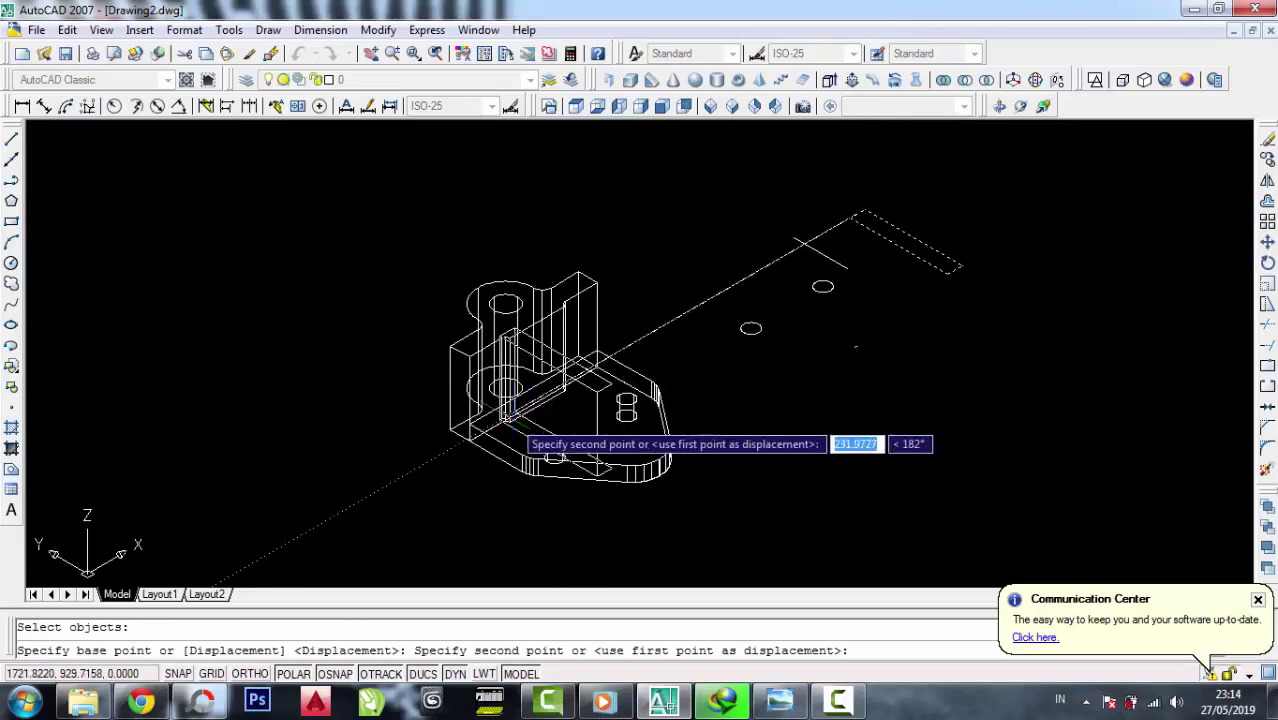
scroll(505, 425, "up", 4)
scroll(595, 450, "up", 2)
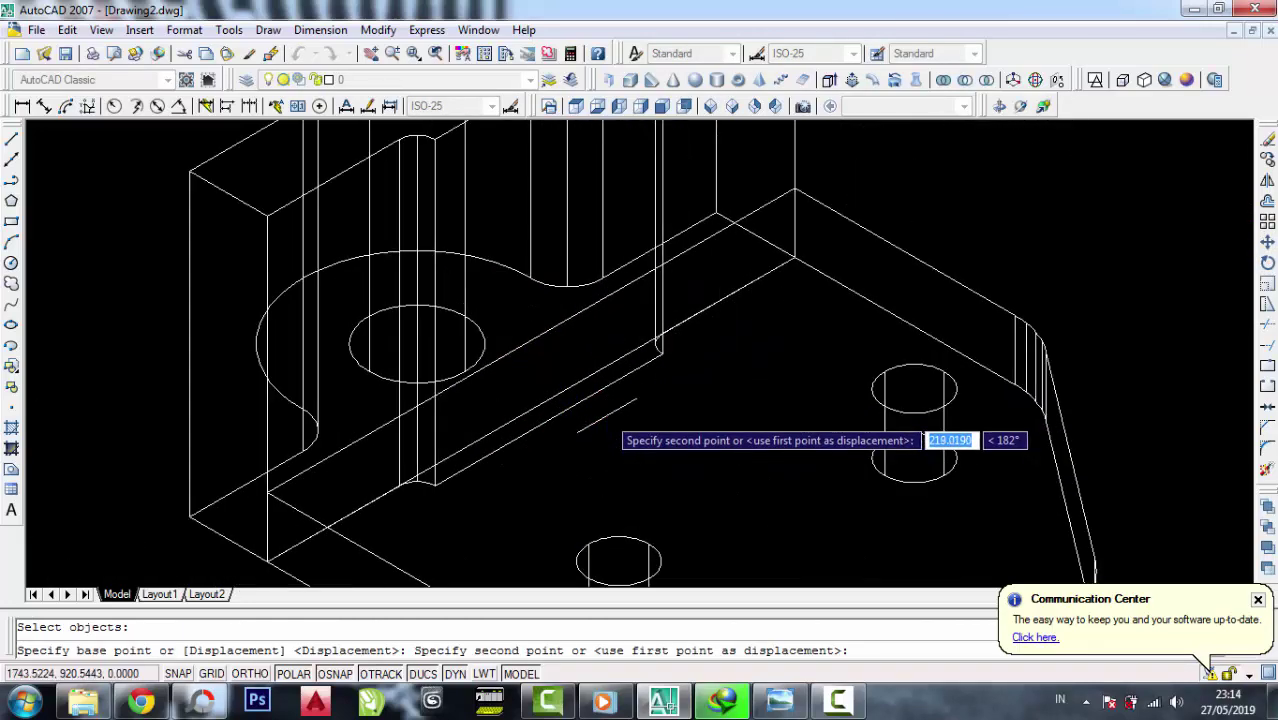
scroll(560, 420, "up", 2)
left_click(495, 408)
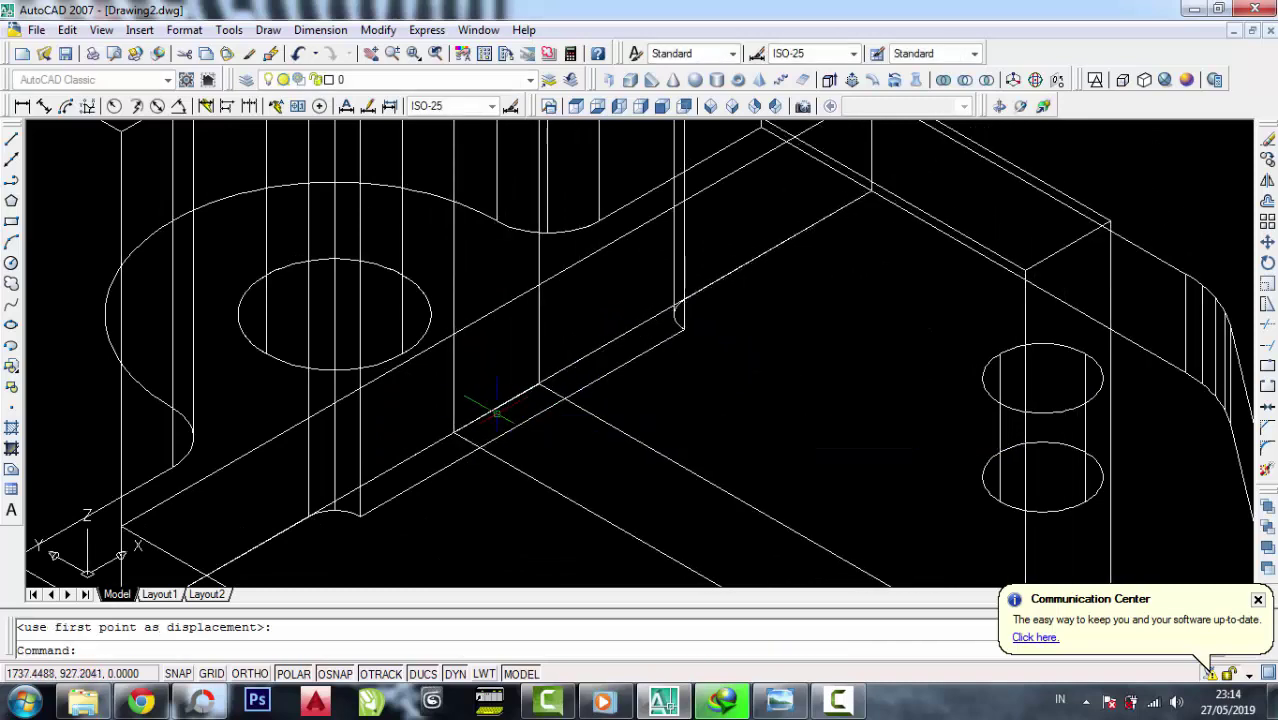
scroll(497, 410, "down", 3)
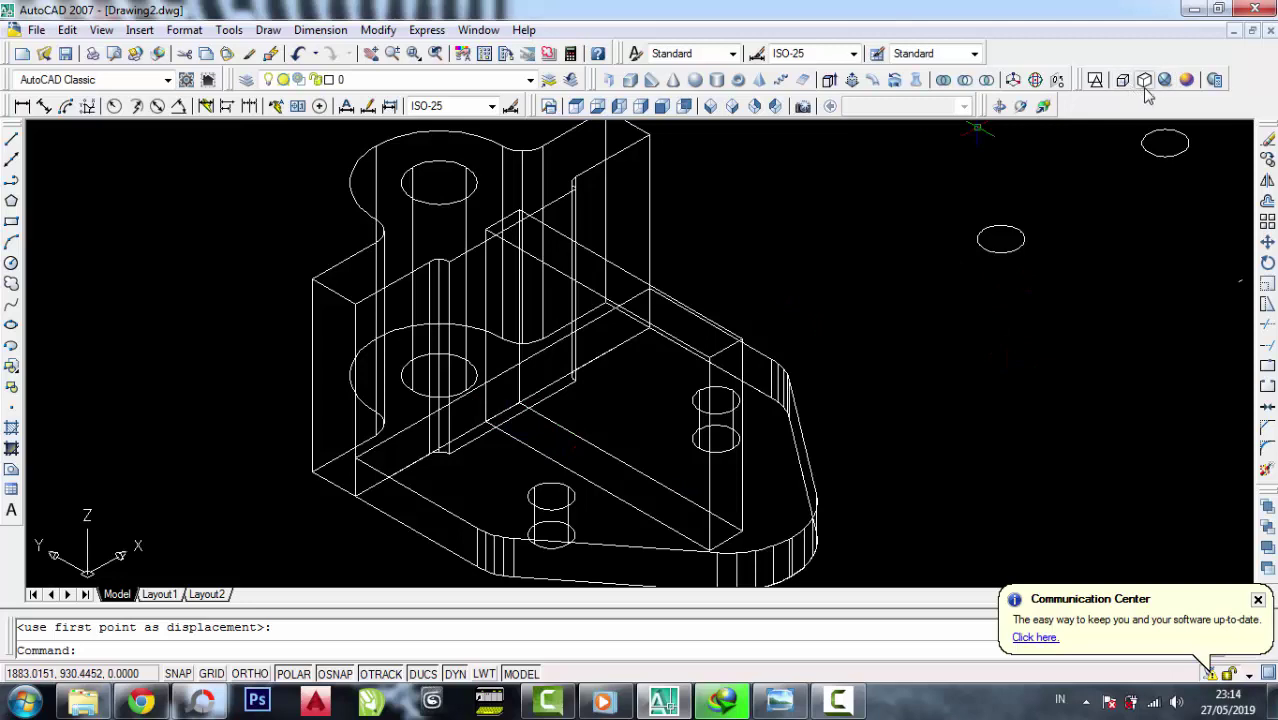
Shade the model in Conceptual visual style and dismiss the download notice
left_click(1184, 87)
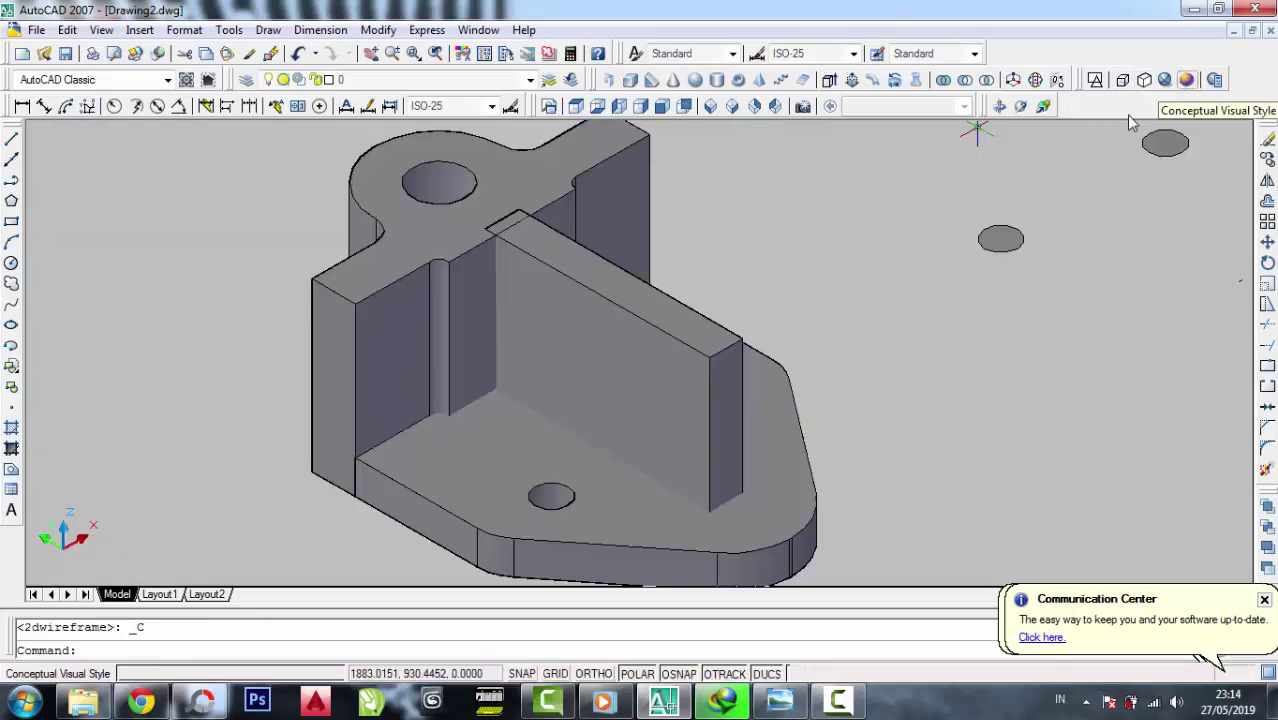
scroll(452, 228, "up", 4)
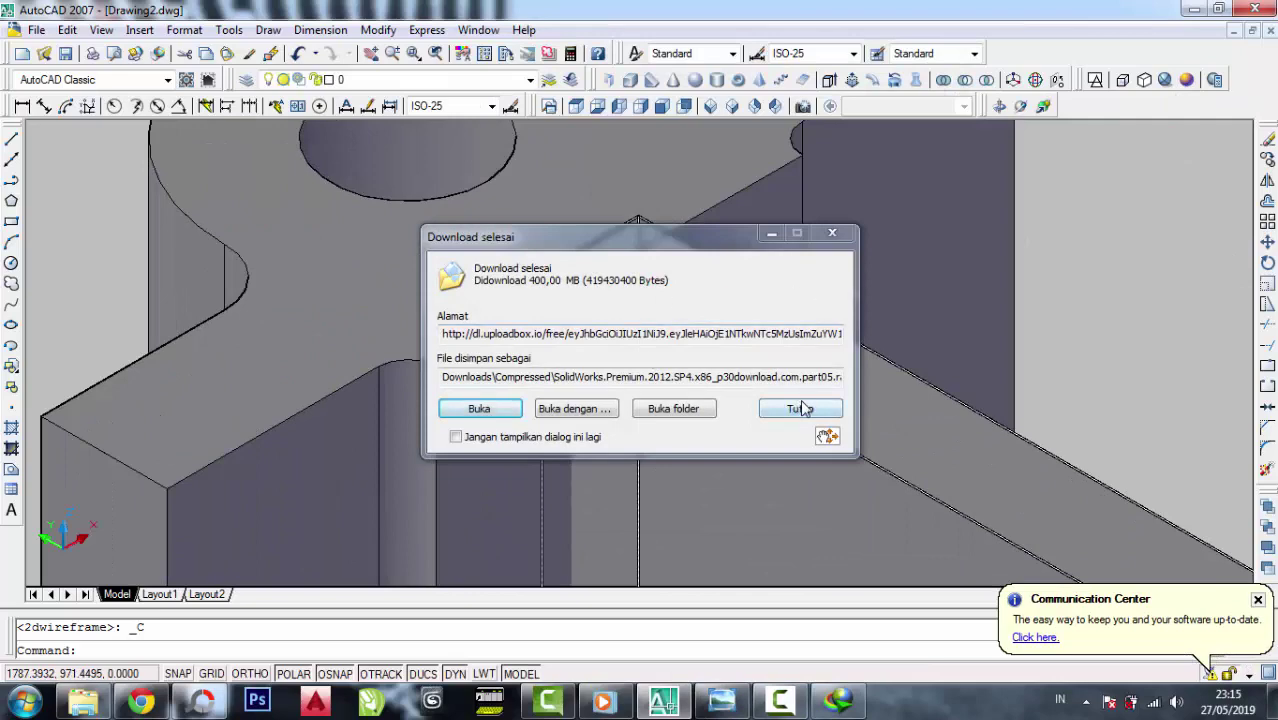
left_click(803, 410)
scroll(690, 248, "down", 3)
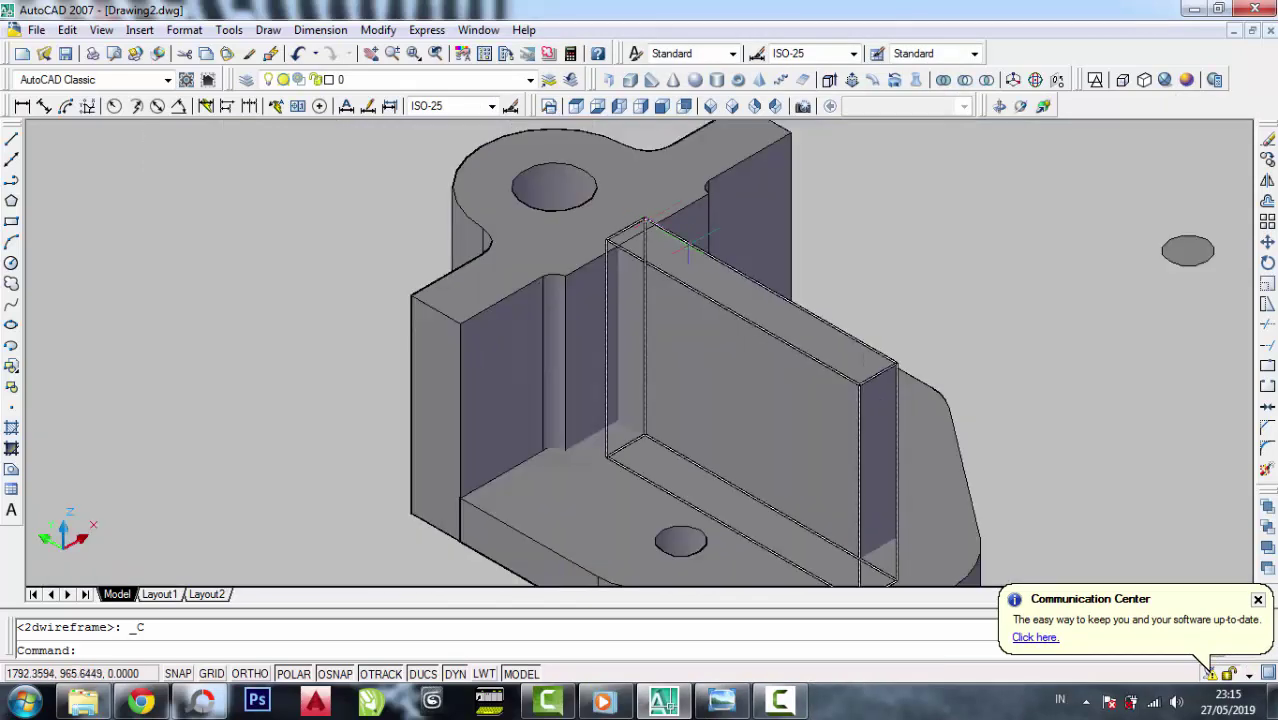
middle_click_drag(688, 250, 655, 190)
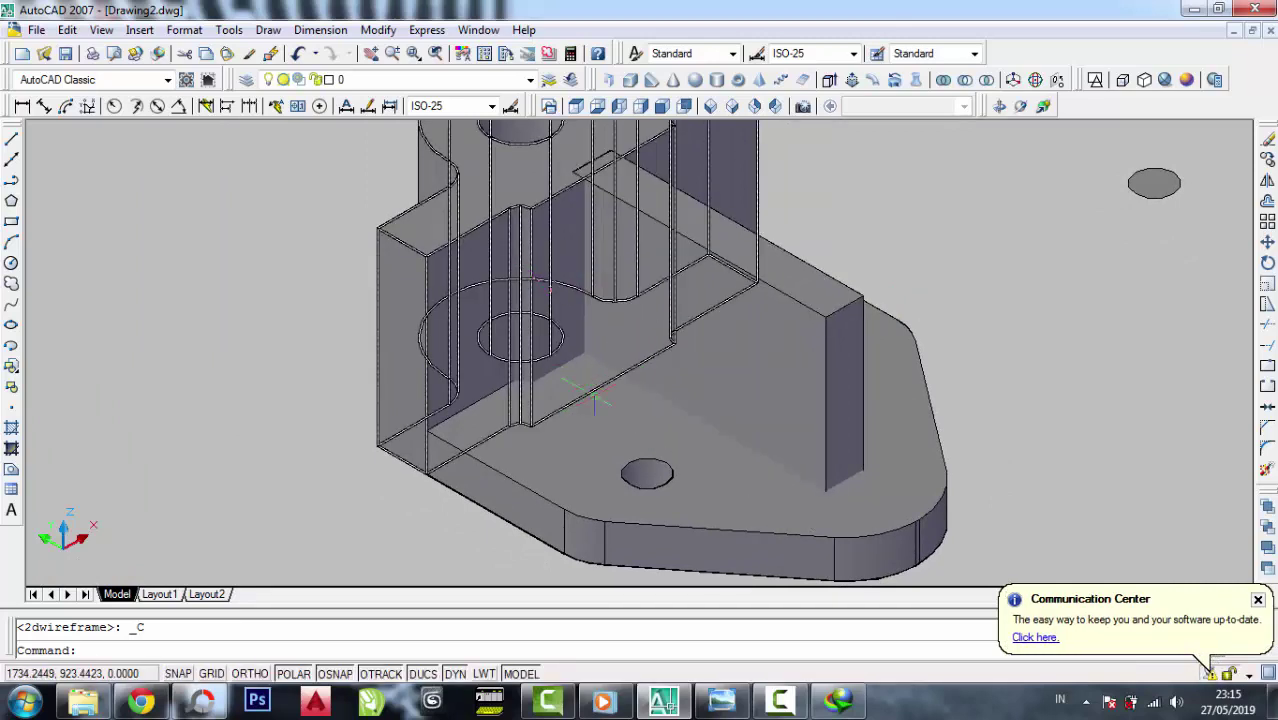
scroll(594, 398, "down", 2)
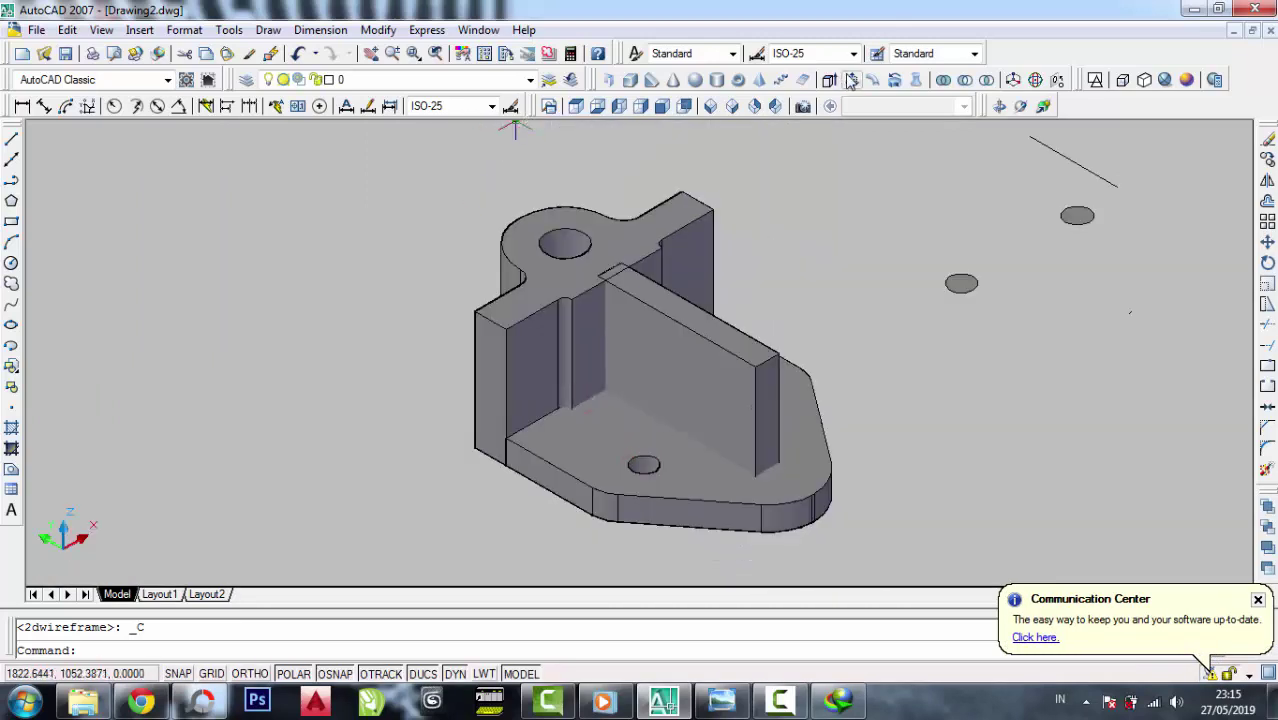
Union the lug base, two-hole plate and strip into one solid
left_click(952, 86)
left_click(383, 186)
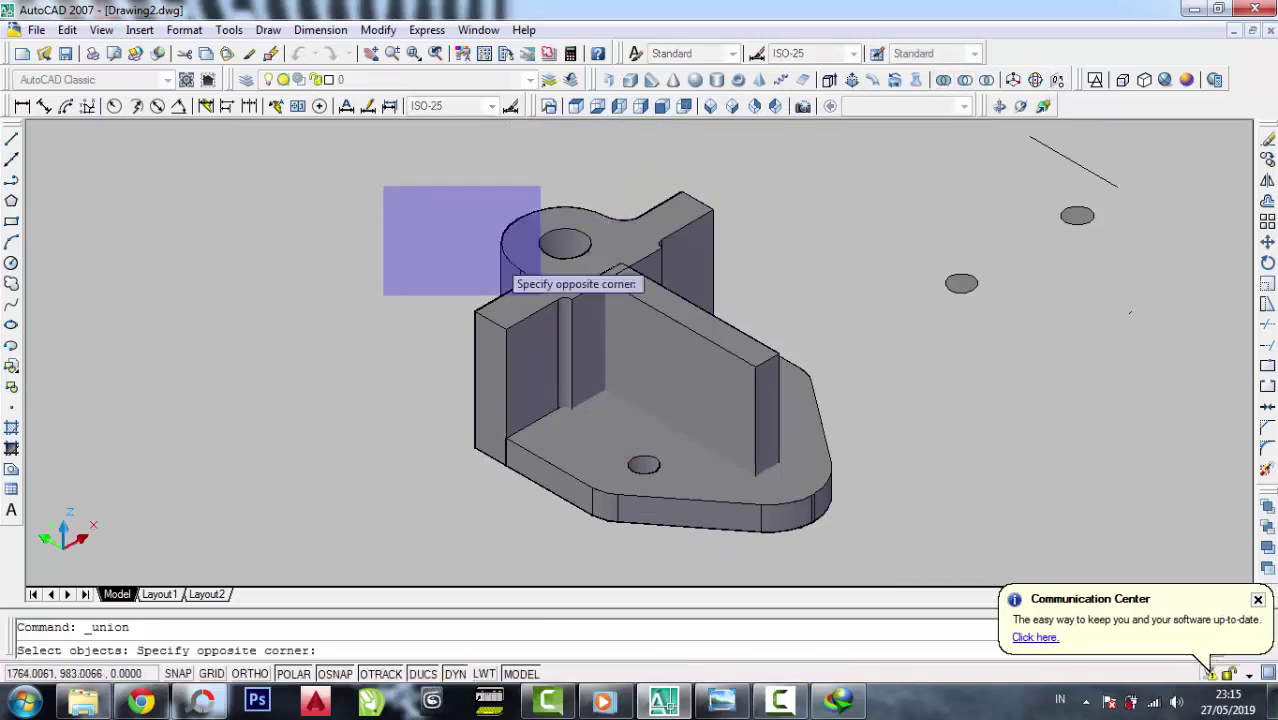
left_click(744, 498)
key("Return")
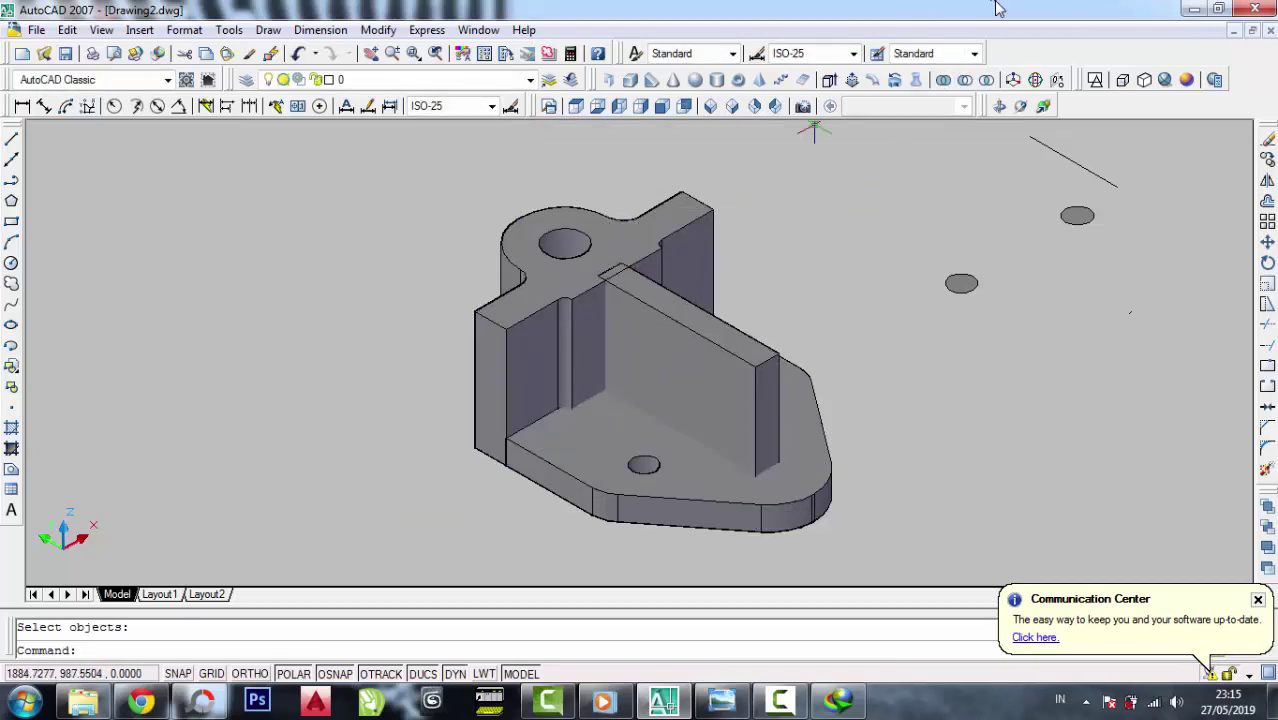
left_click(948, 86)
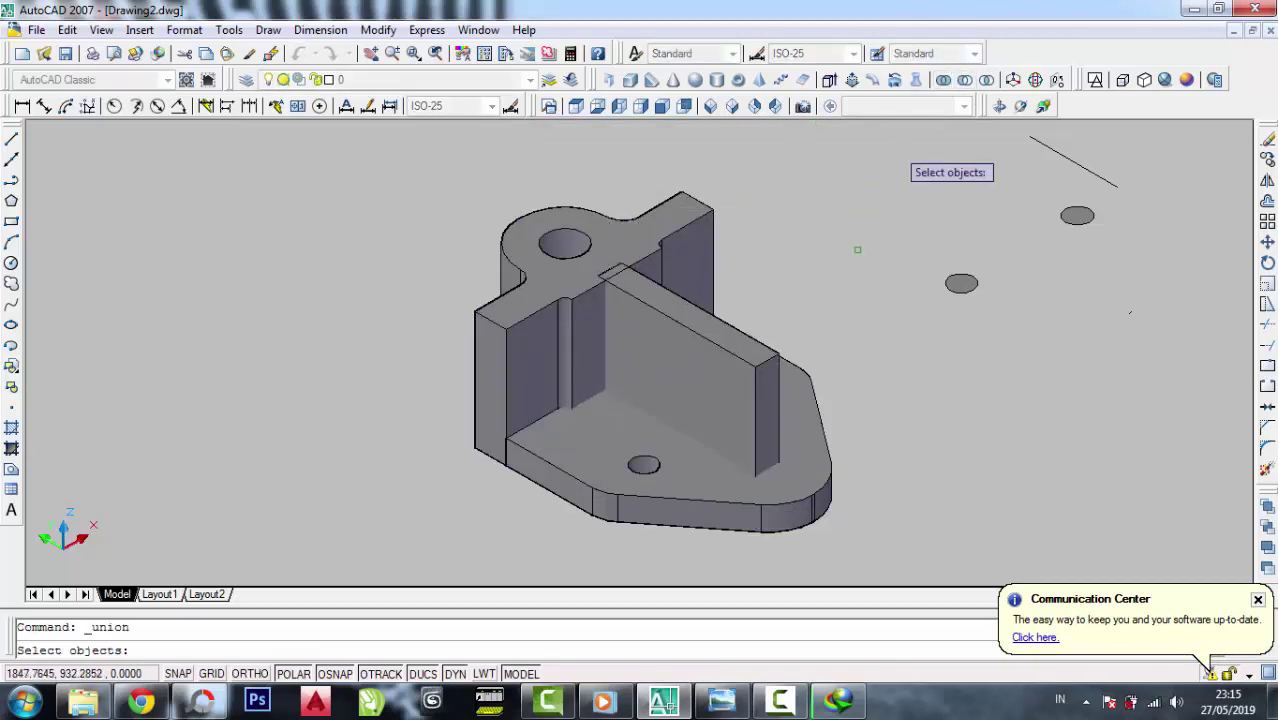
left_click(842, 404)
left_click(620, 336)
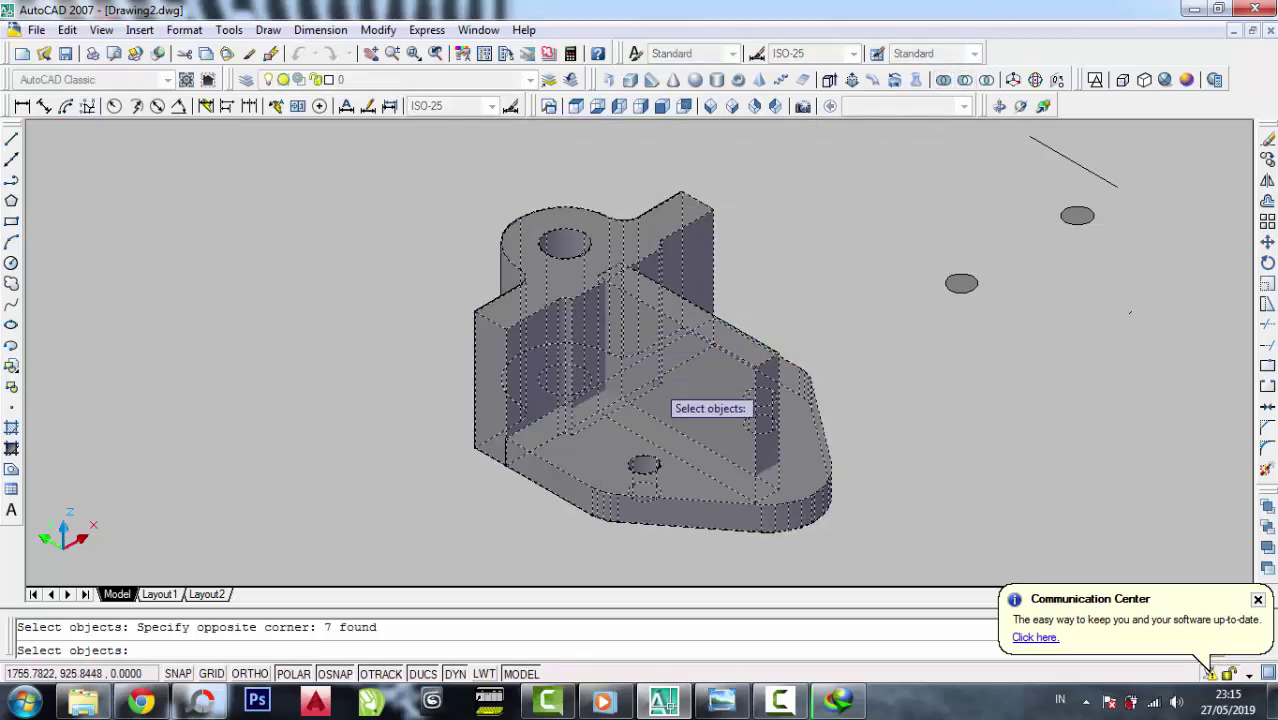
left_click(712, 356)
left_click(668, 320)
key("Return")
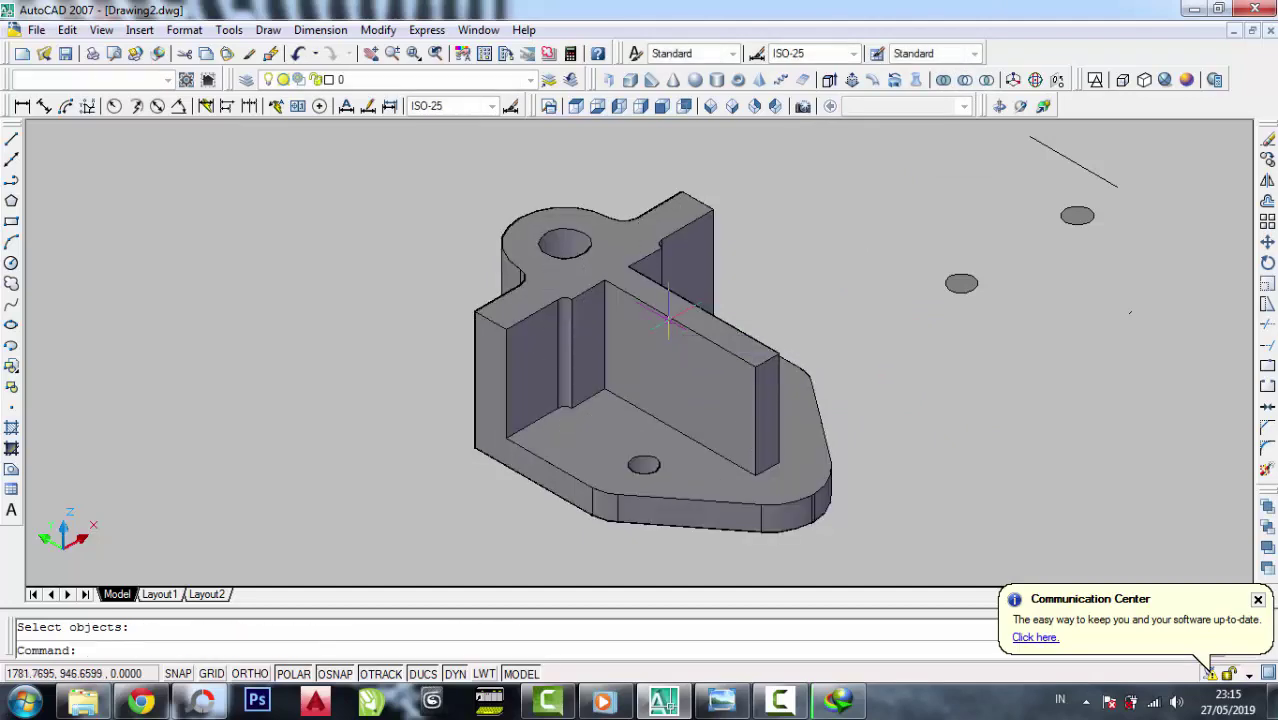
Compare the merged bracket against the reference drawing
scroll(664, 250, "up", 2)
scroll(664, 245, "up", 3)
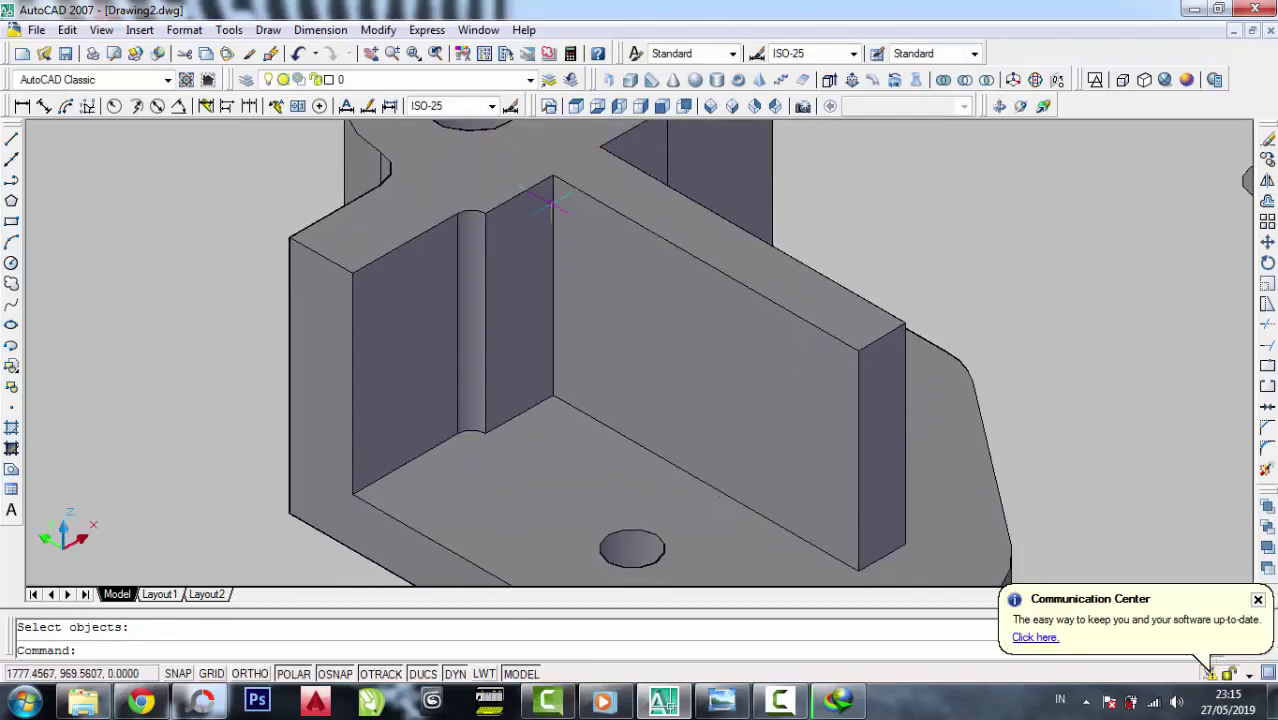
scroll(664, 245, "down", 3)
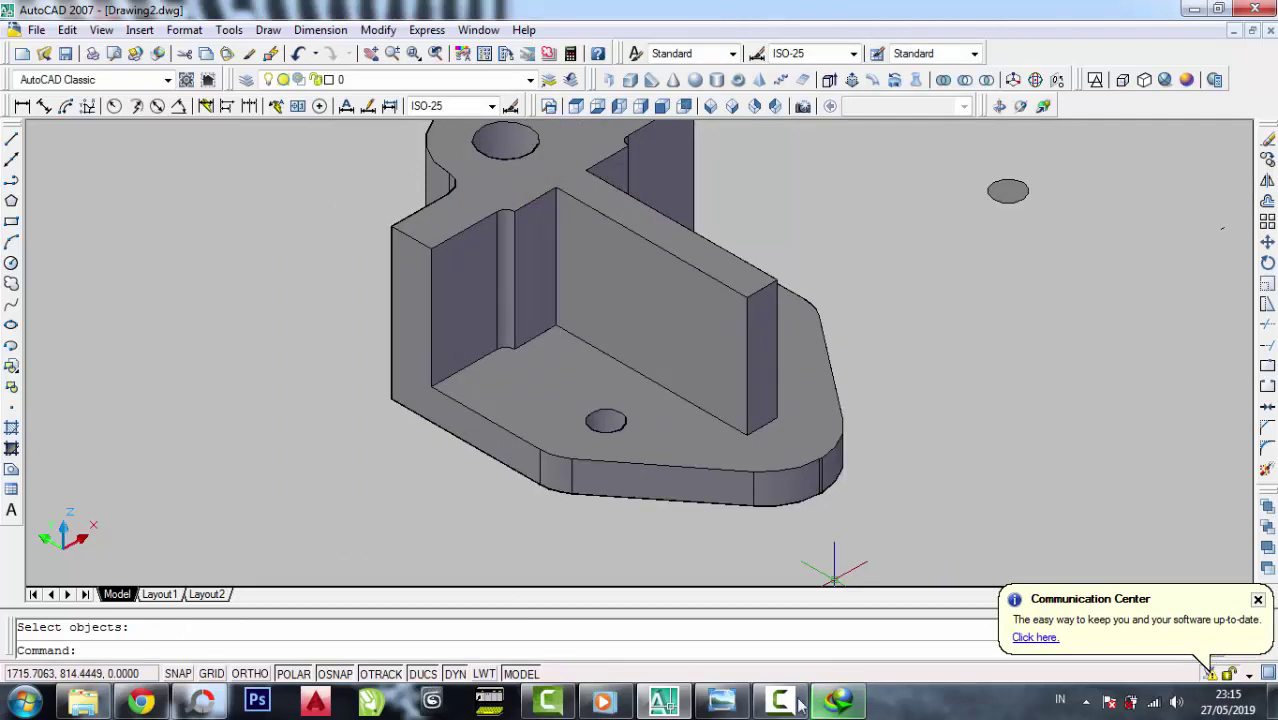
left_click(722, 700)
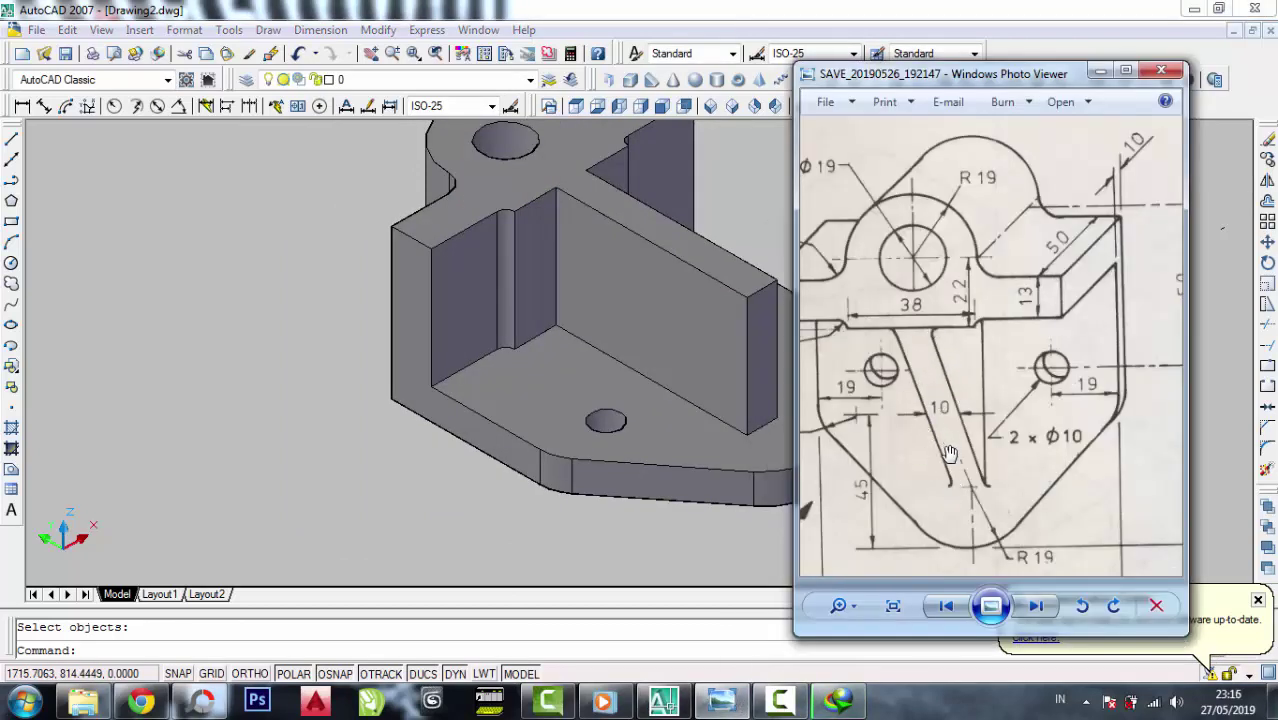
left_click(1097, 74)
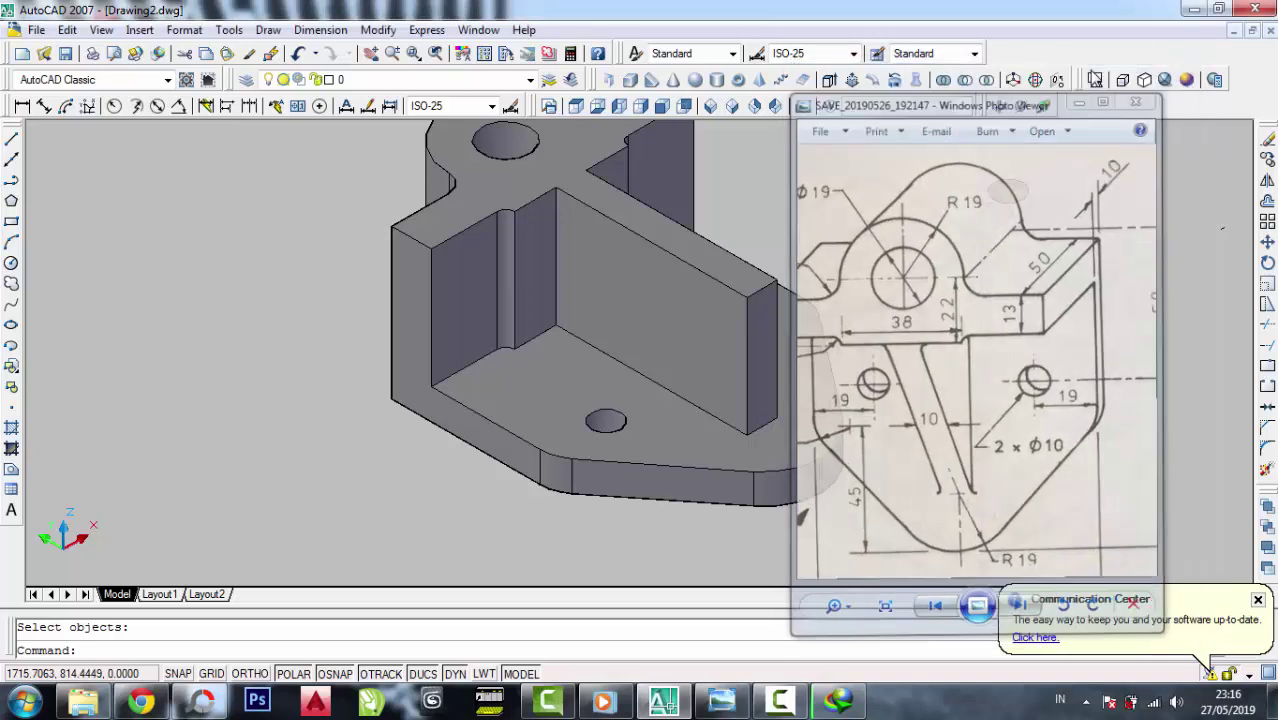
left_click(12, 140)
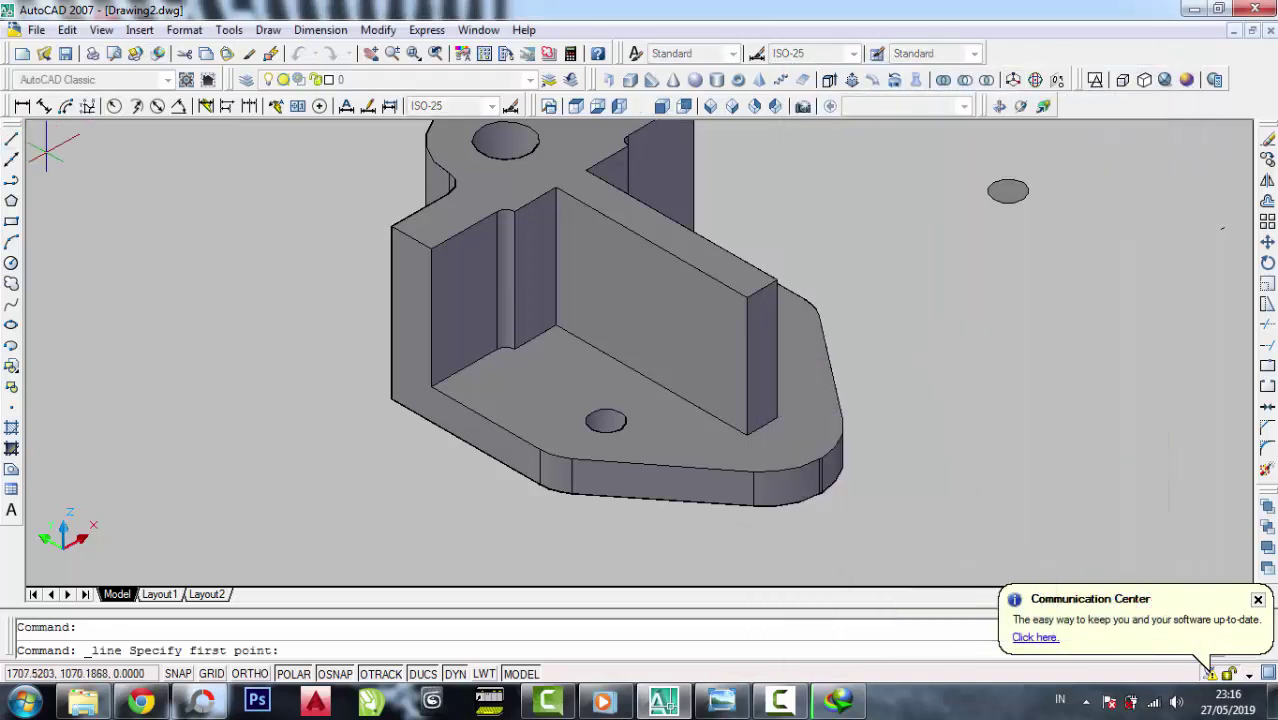
Draw a diagonal line across the strip's inner face to its base corner, then show 3D Wireframe
left_click(555, 187)
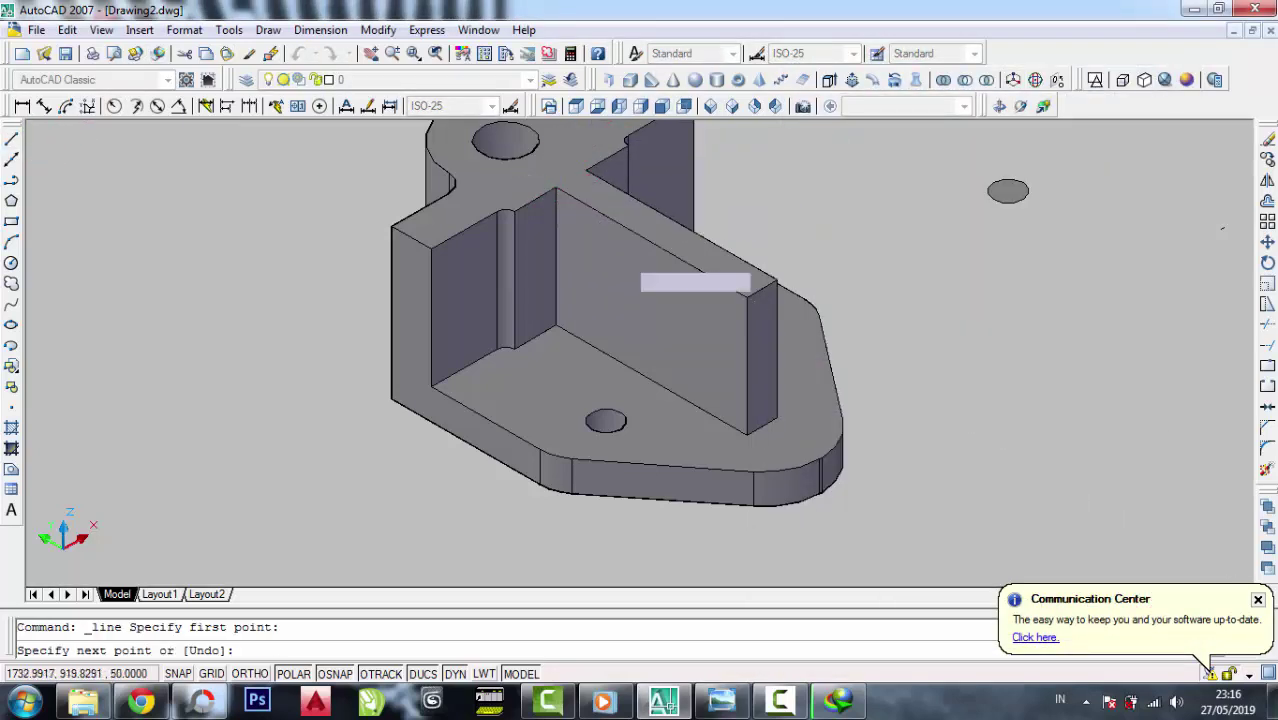
scroll(740, 440, "up", 4)
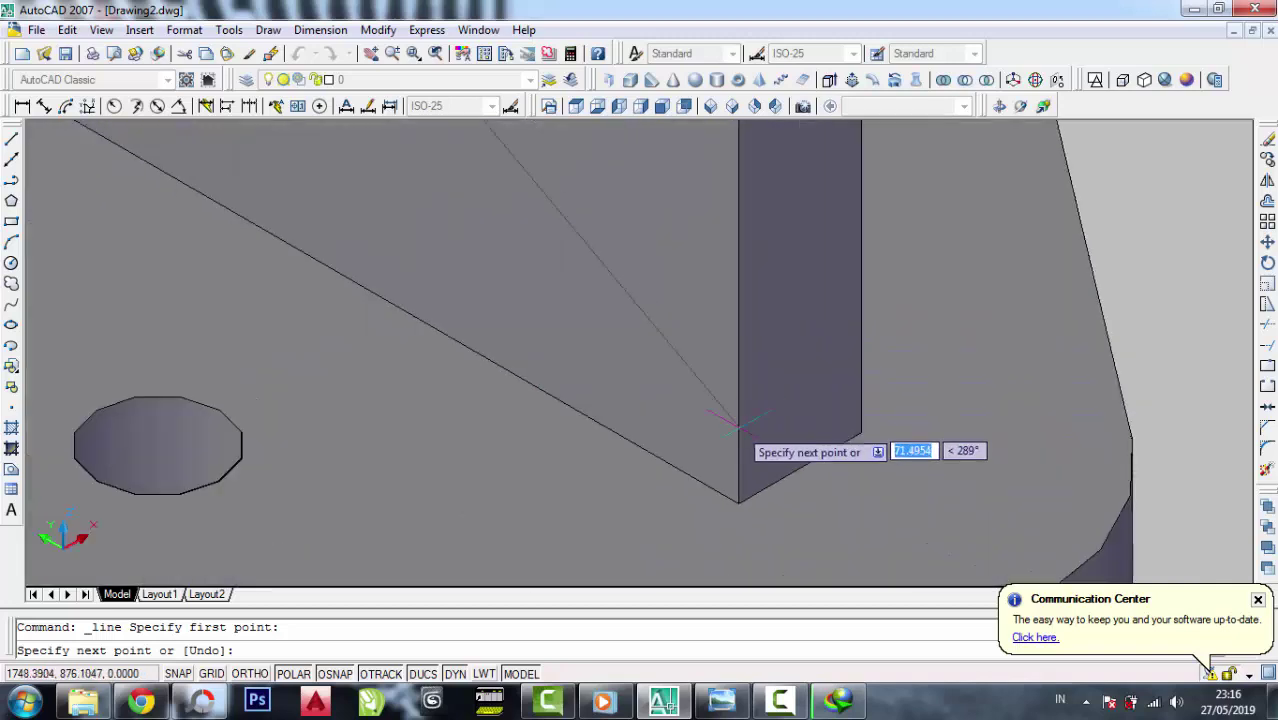
left_click(737, 499)
right_click(738, 498)
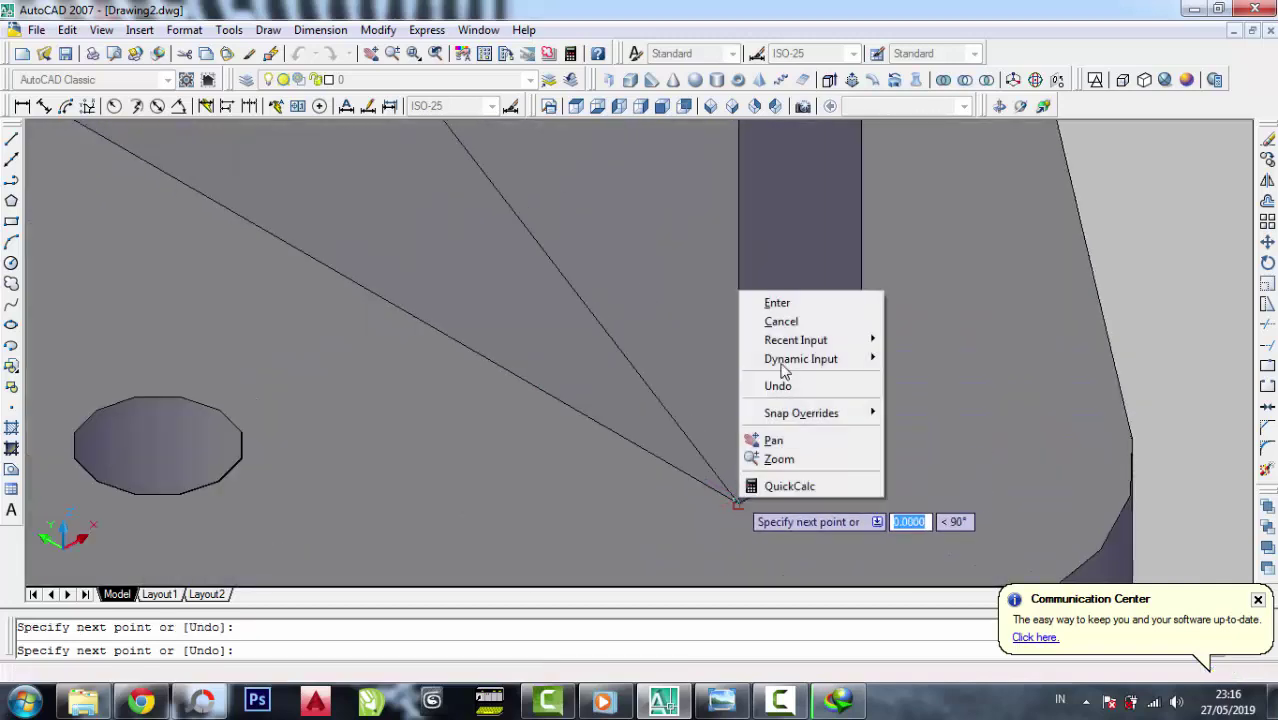
left_click(775, 304)
scroll(800, 380, "down", 3)
scroll(775, 385, "down", 2)
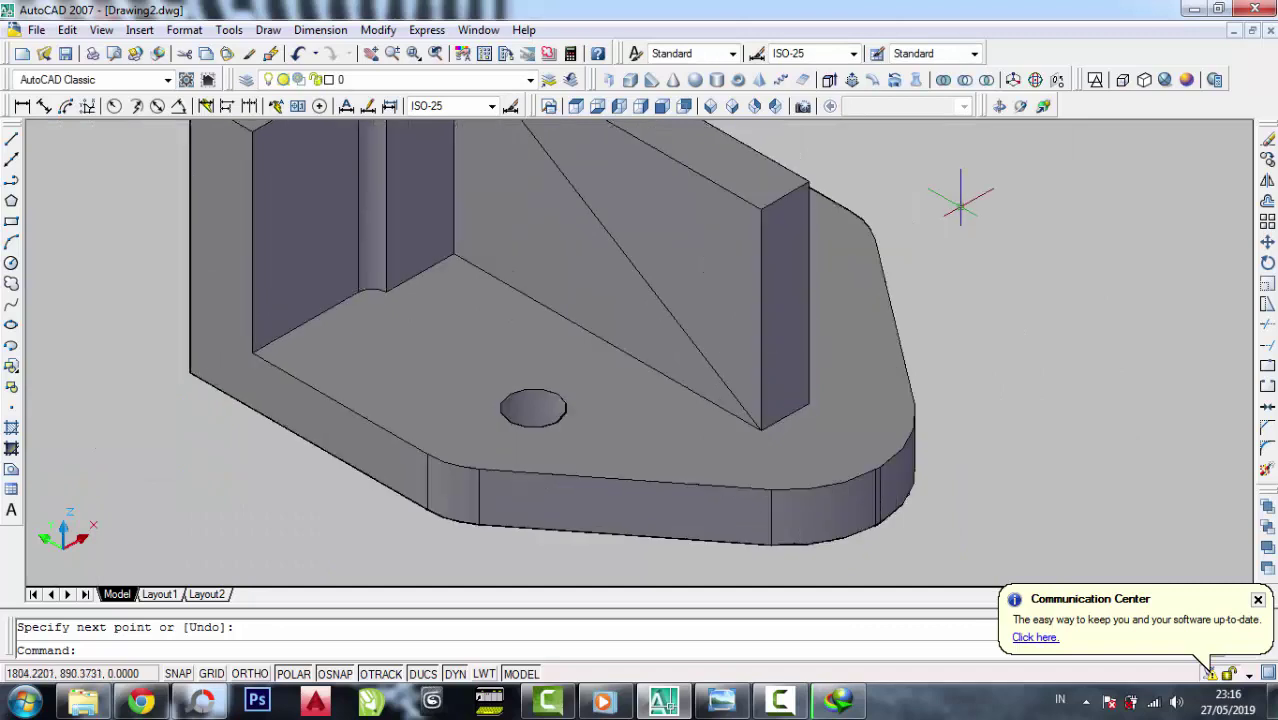
left_click(1095, 80)
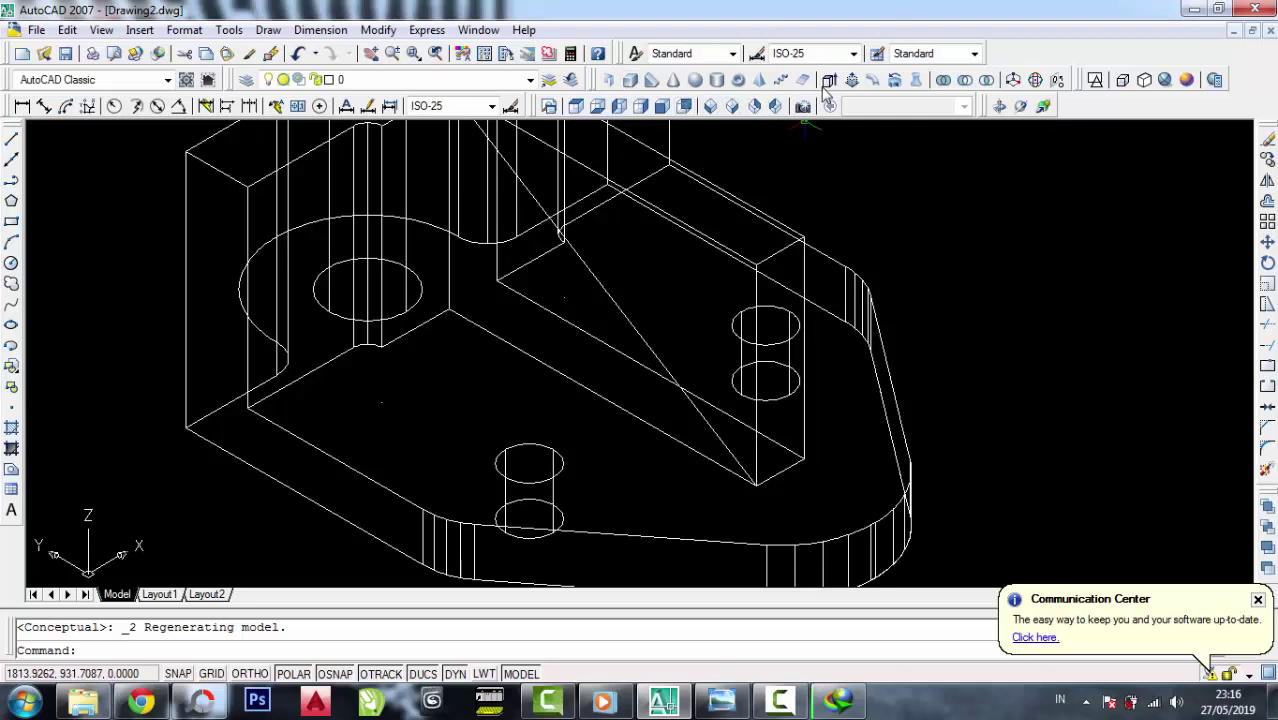
Presspull the triangular area to cut the strip into a sloping rib, then restore Conceptual shading
left_click(851, 80)
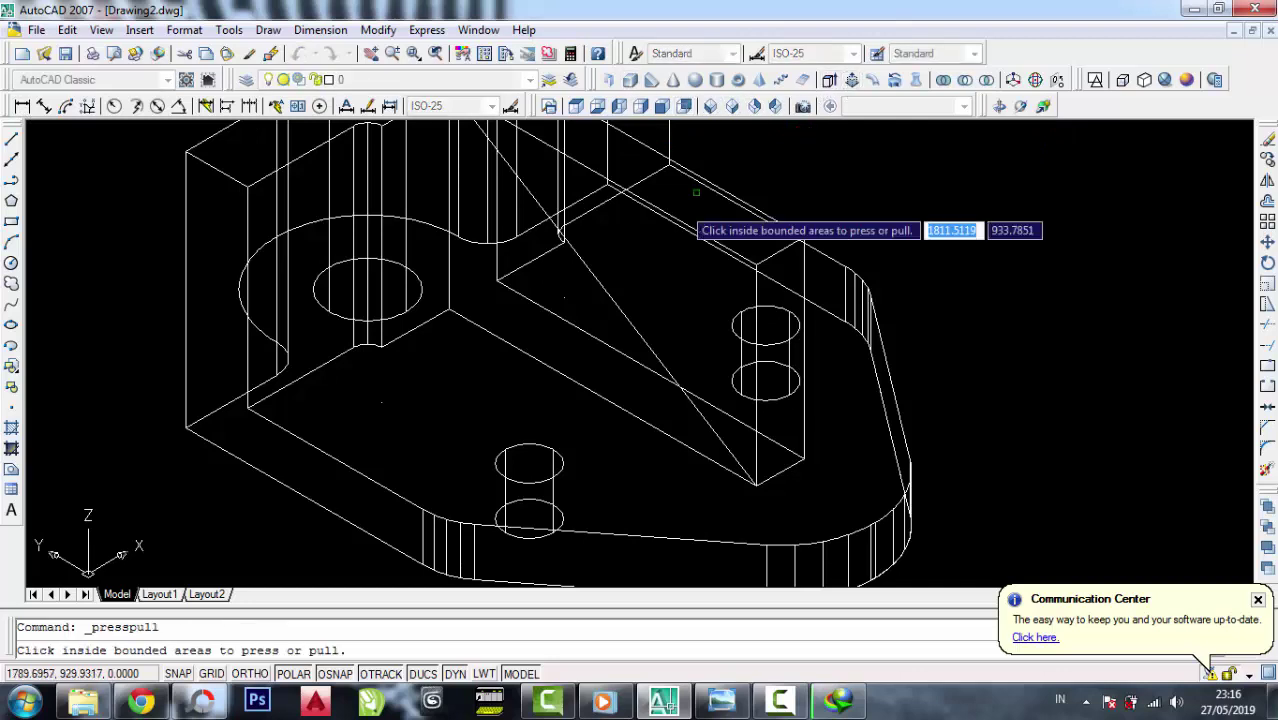
left_click(645, 305)
key("Escape")
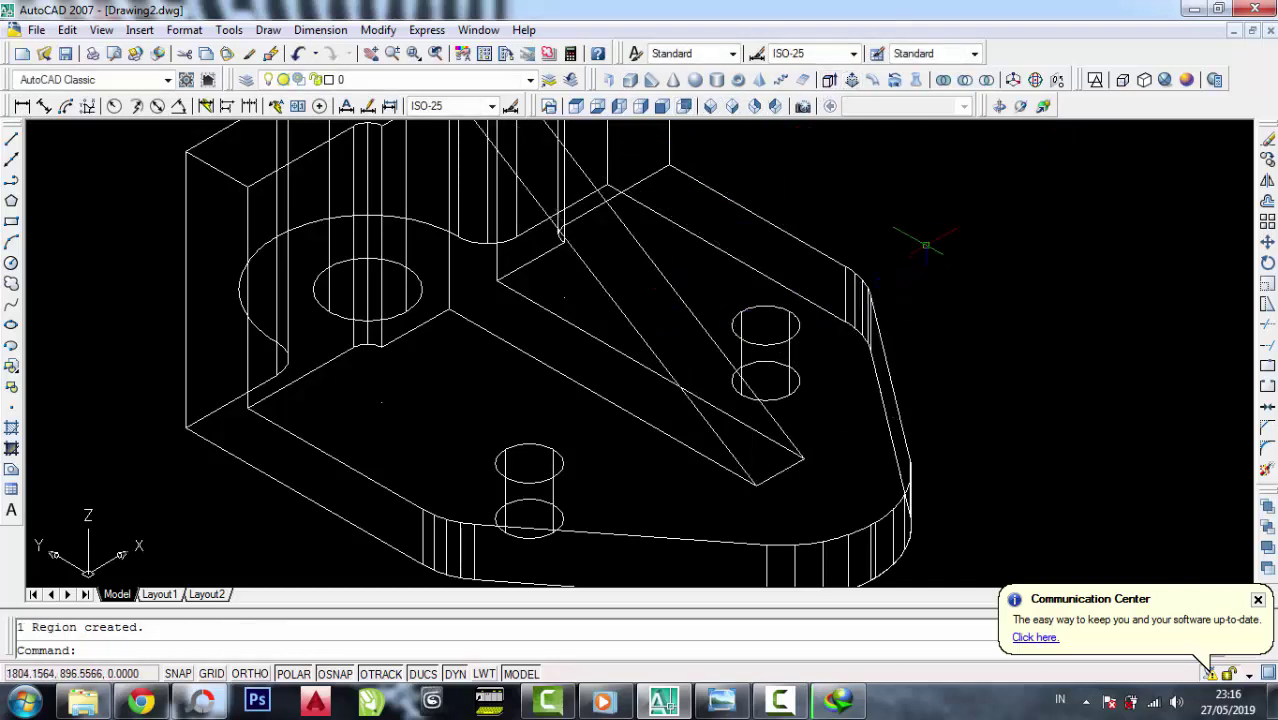
left_click(1186, 80)
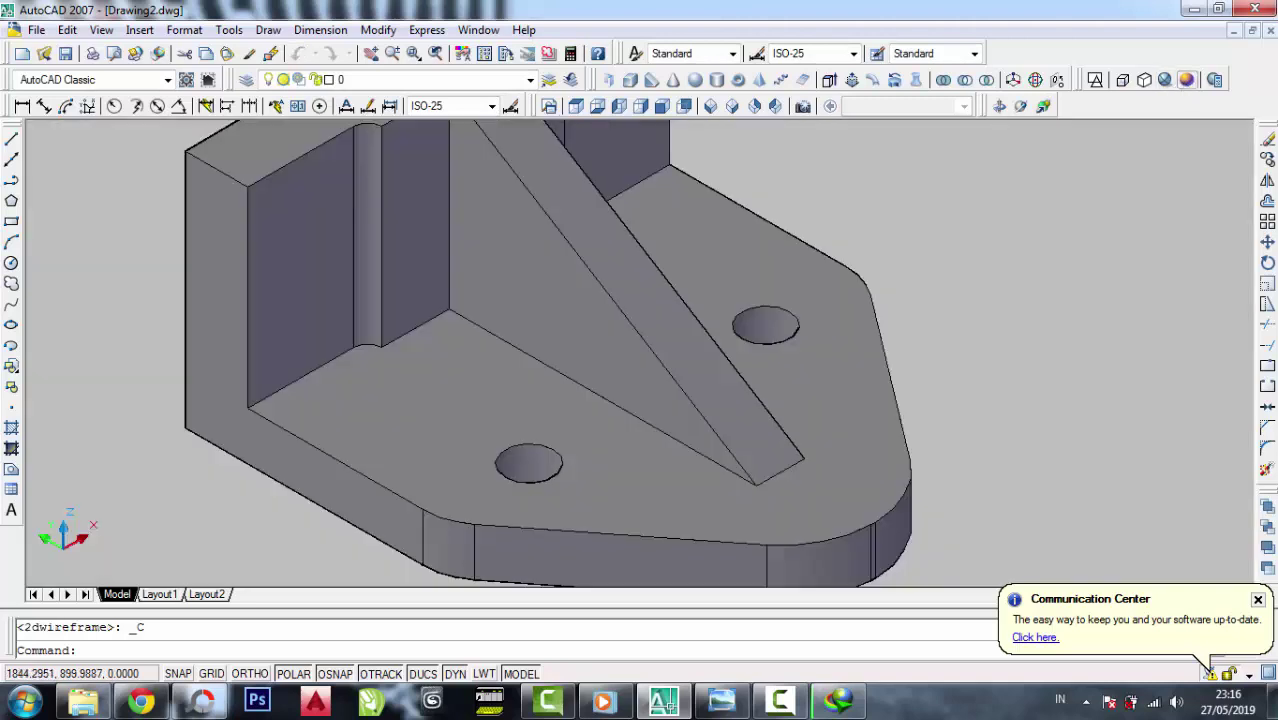
scroll(982, 240, "down", 2)
mouse_move(982, 251)
middle_mouse_down()
mouse_move(887, 318)
mouse_move(884, 300)
middle_mouse_up()
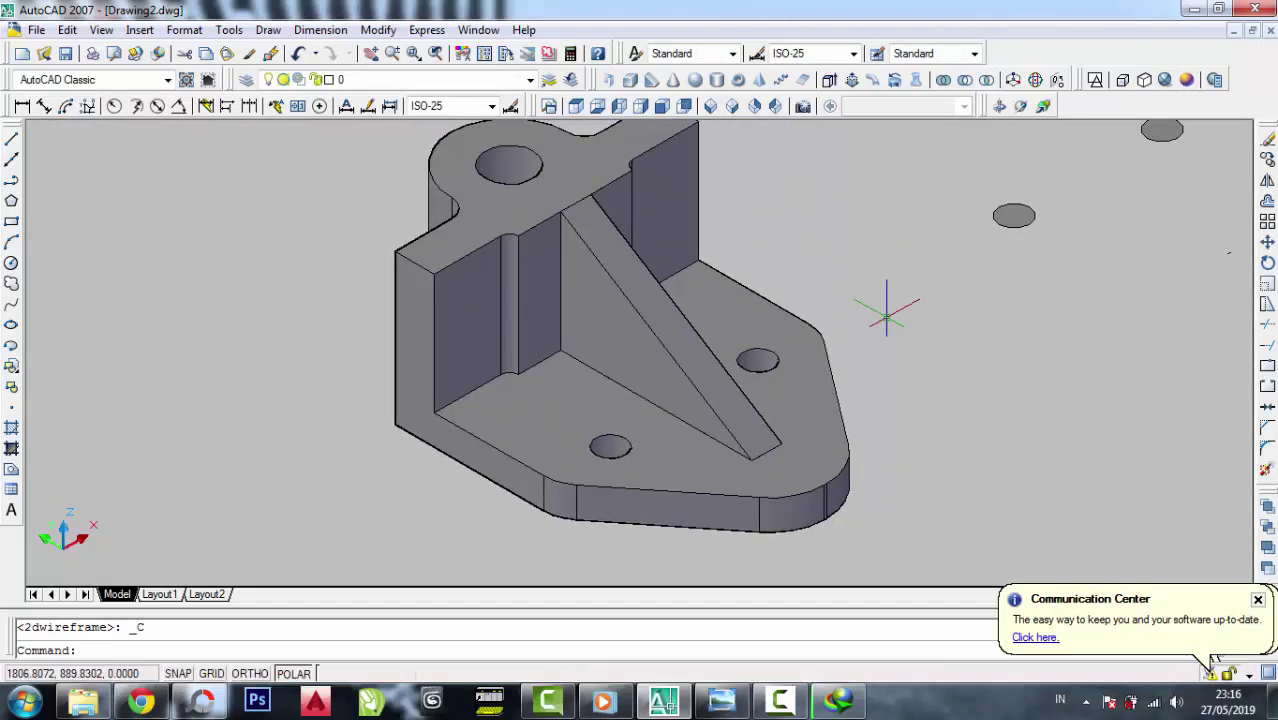
scroll(764, 328, "down", 2)
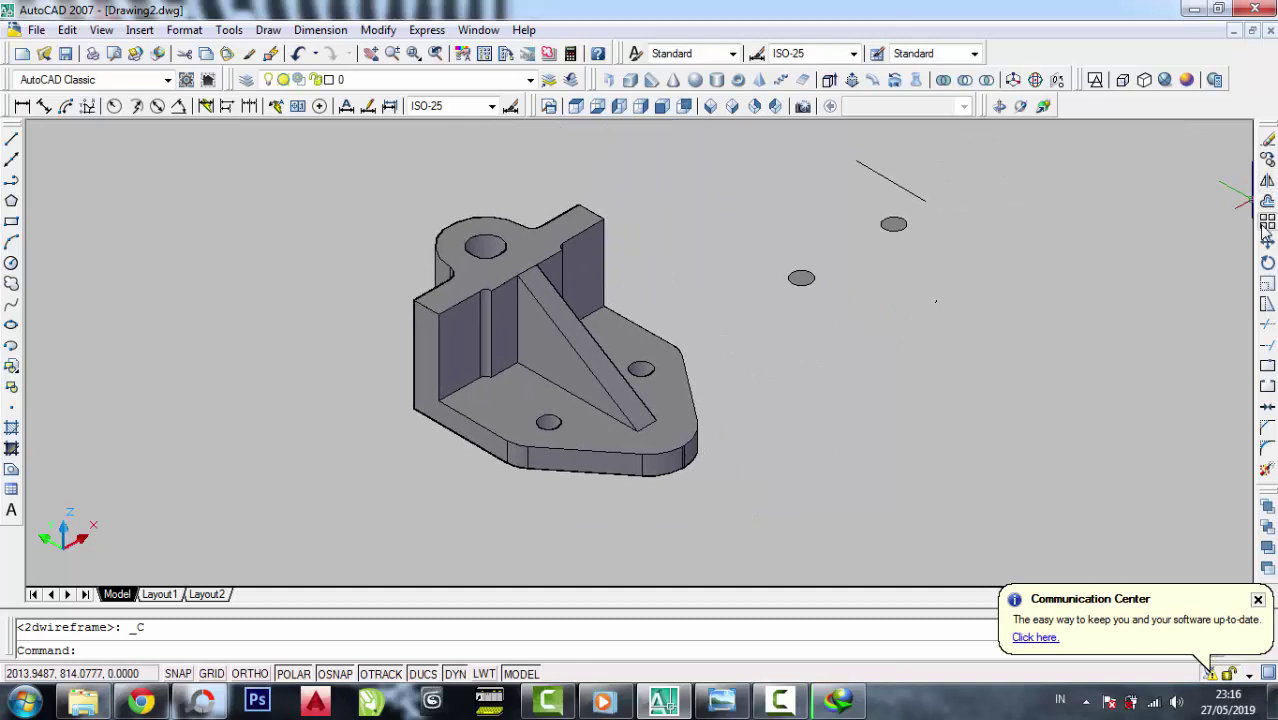
Move the 3D bracket off to the right, clear of the leftovers
left_click(566, 400)
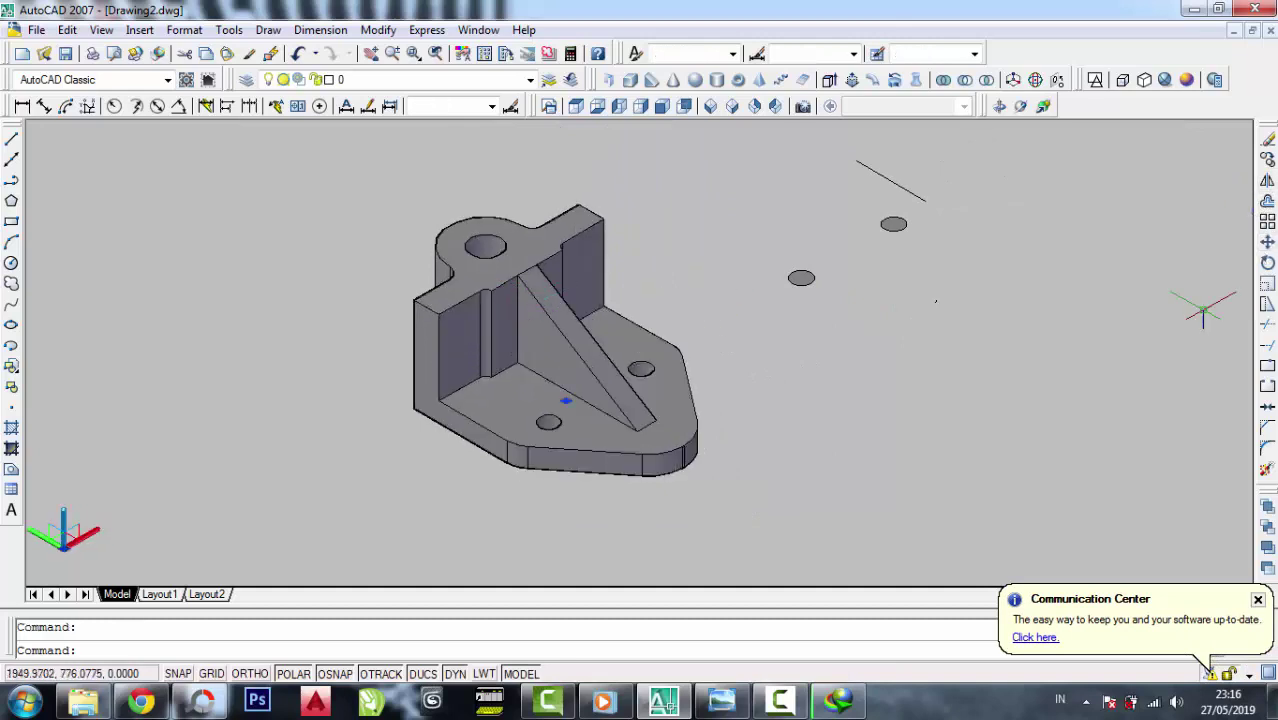
left_click(1267, 241)
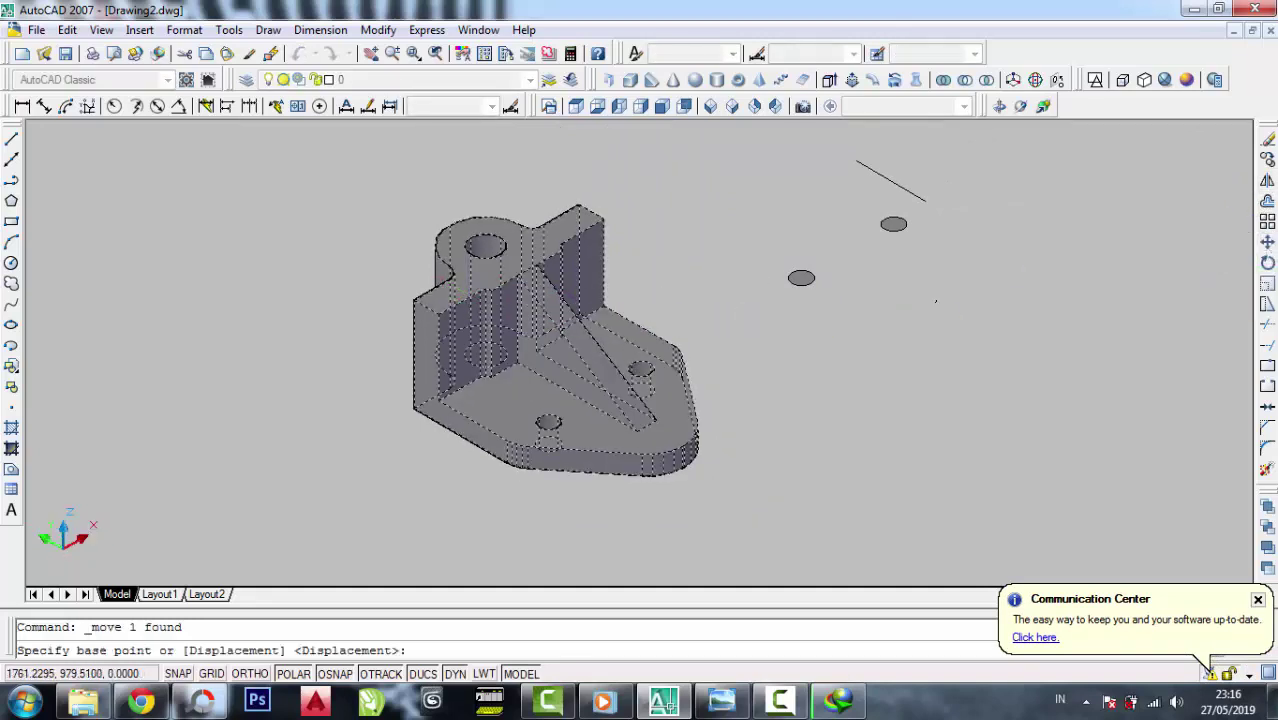
left_click(456, 300)
left_click(951, 390)
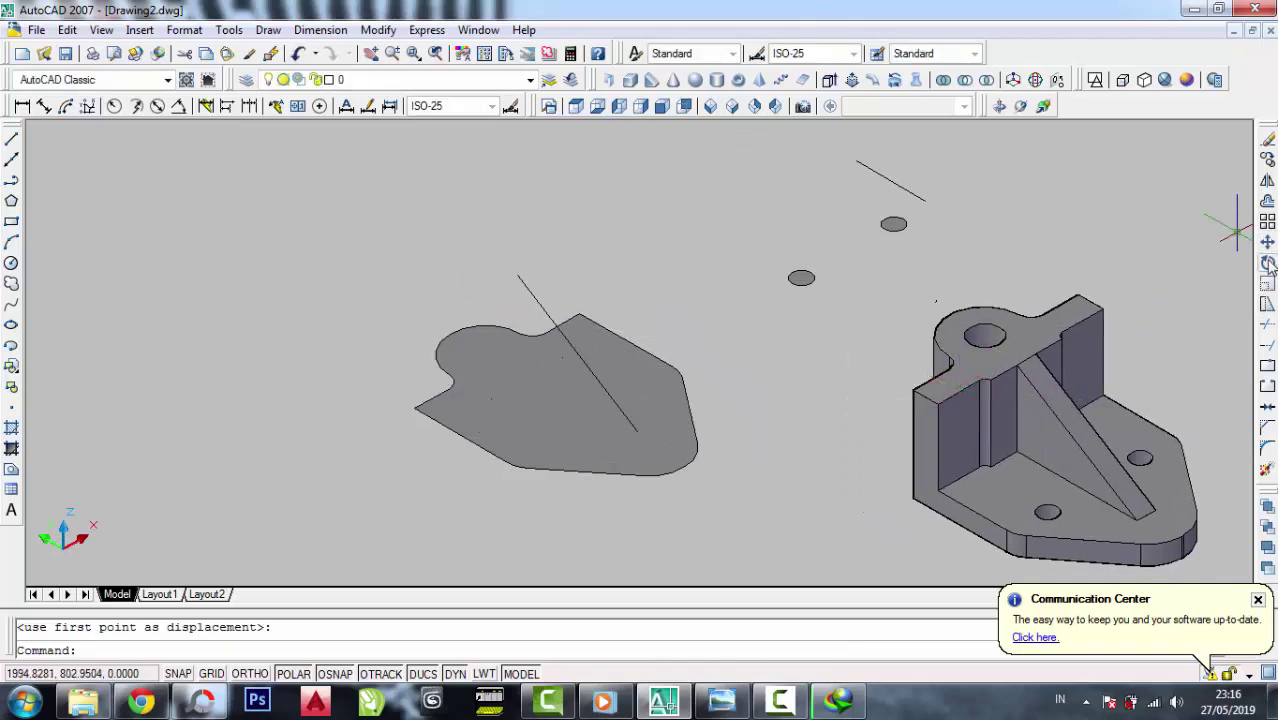
Erase the leftover flat plate and its line
left_click(1267, 140)
left_click(728, 508)
left_click(441, 266)
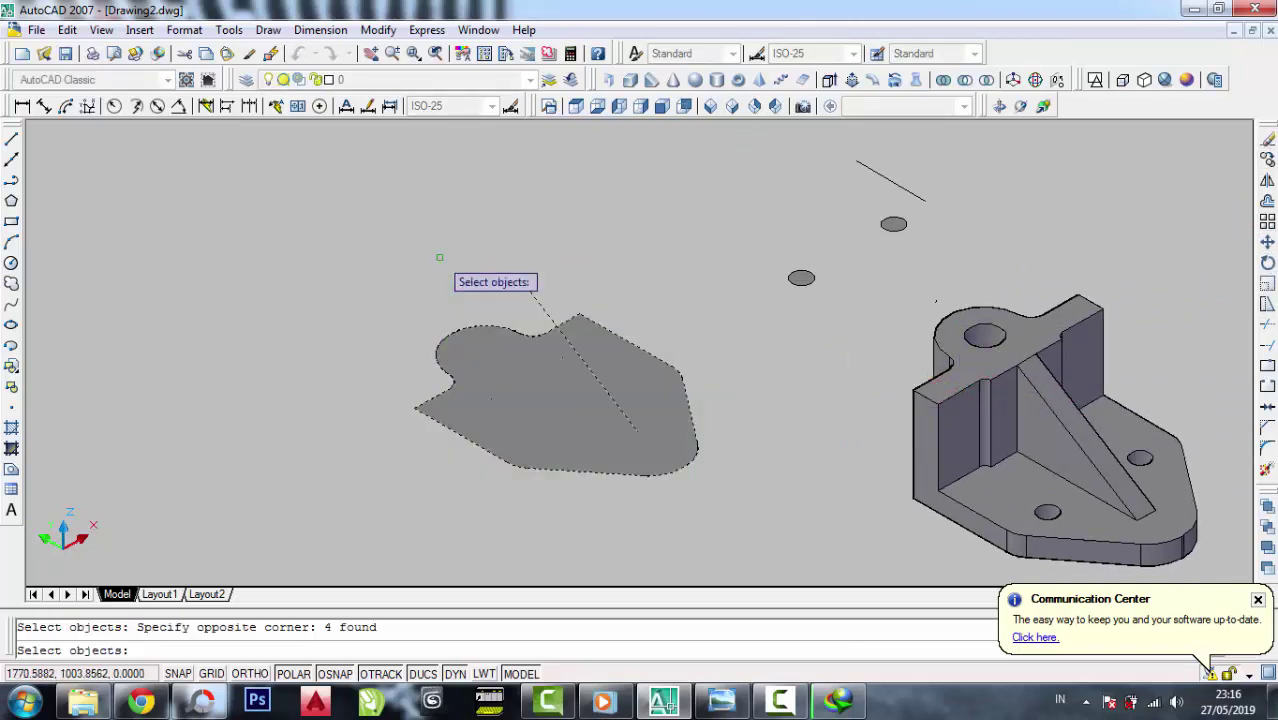
key("Return")
Erase the stray line and two circles, then centre the bracket
left_click(1267, 140)
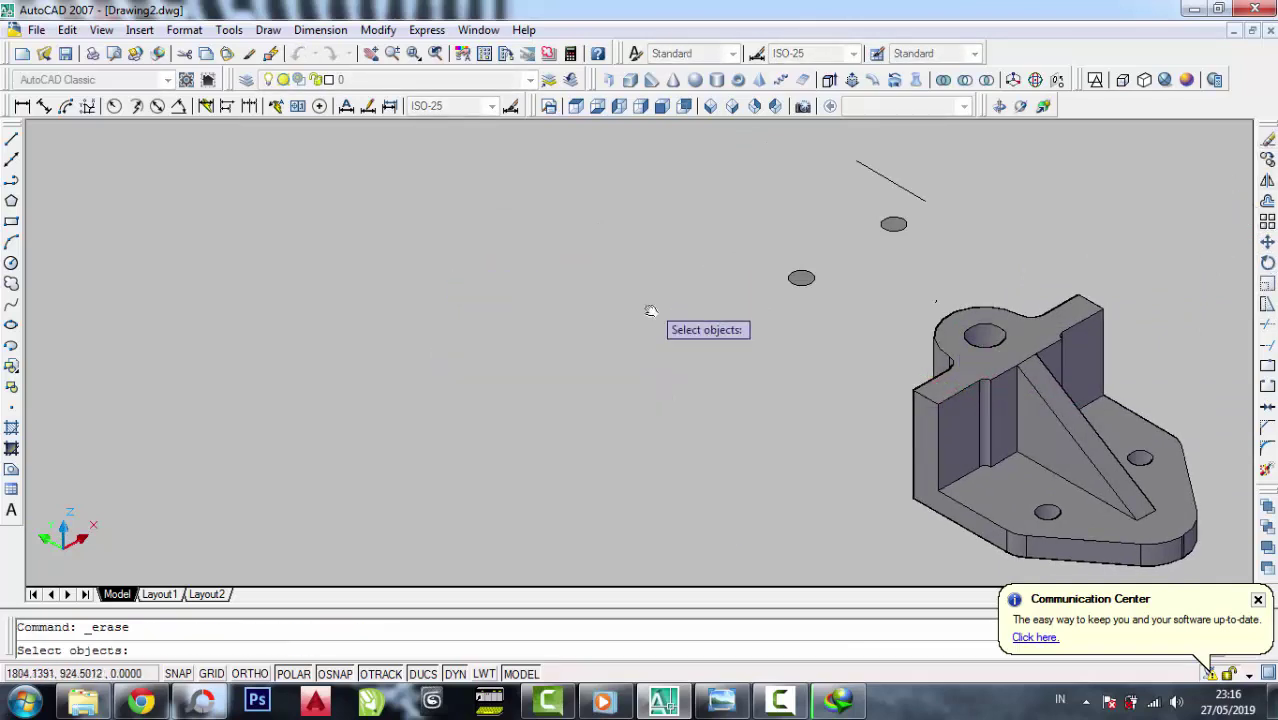
middle_click_drag(651, 314, 582, 345)
left_click(849, 316)
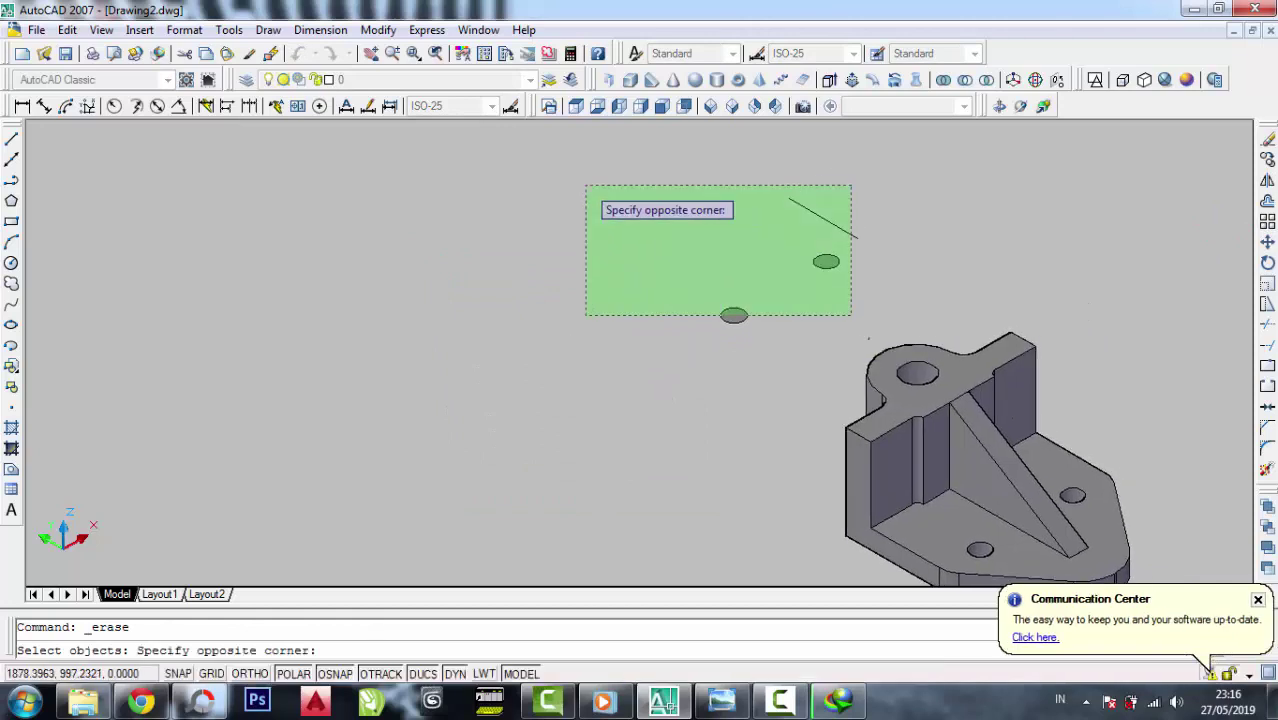
left_click(586, 185)
key("Return")
middle_click_drag(616, 322, 319, 210)
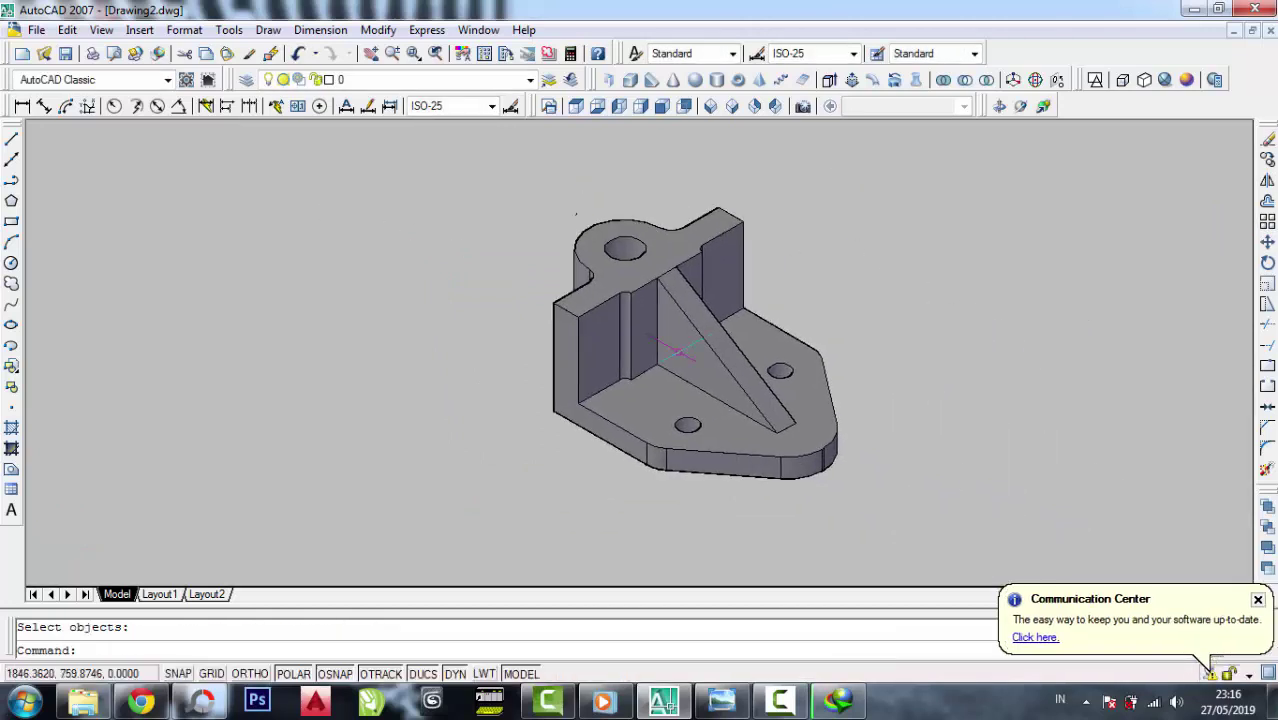
scroll(681, 355, "up", 2)
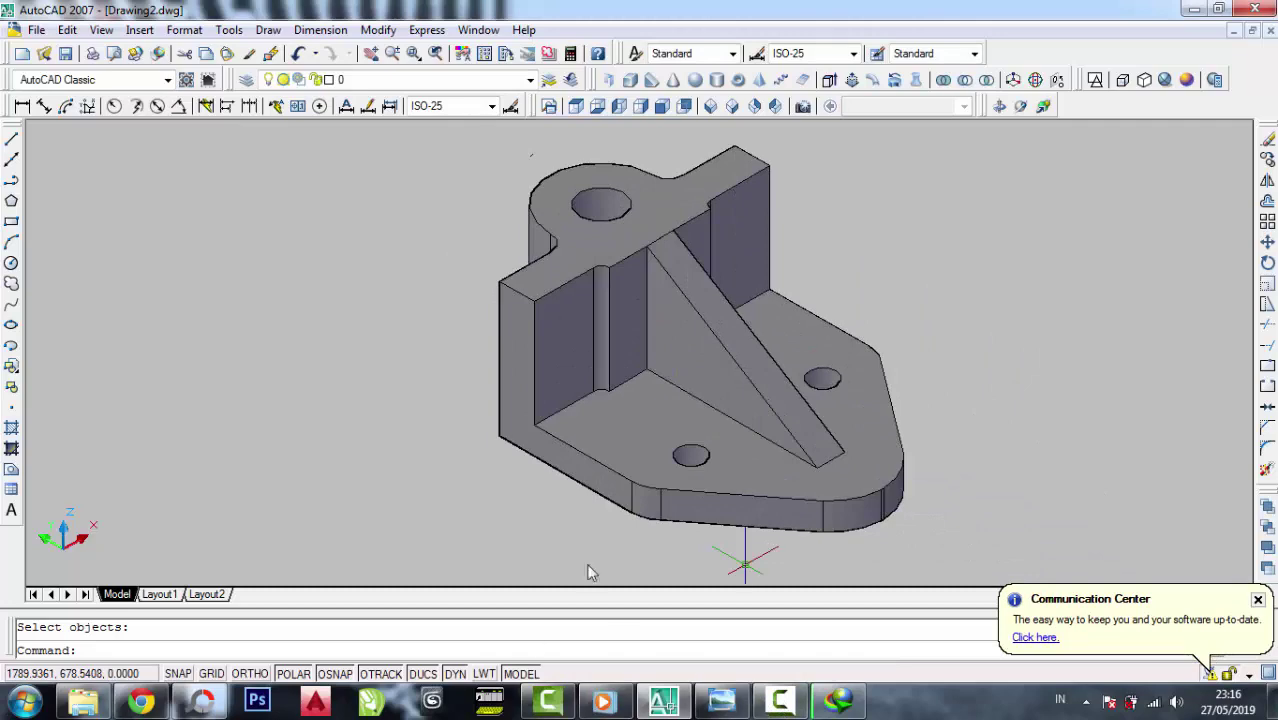
Orbit the bracket to look more toward its front, then lower it in the view
left_click(1000, 107)
mouse_move(970, 328)
left_mouse_down()
mouse_move(865, 337)
mouse_move(542, 265)
mouse_move(747, 293)
mouse_move(613, 320)
mouse_move(602, 222)
mouse_move(536, 205)
mouse_move(586, 126)
mouse_move(710, 335)
mouse_move(708, 405)
mouse_move(883, 319)
mouse_move(622, 285)
left_mouse_up()
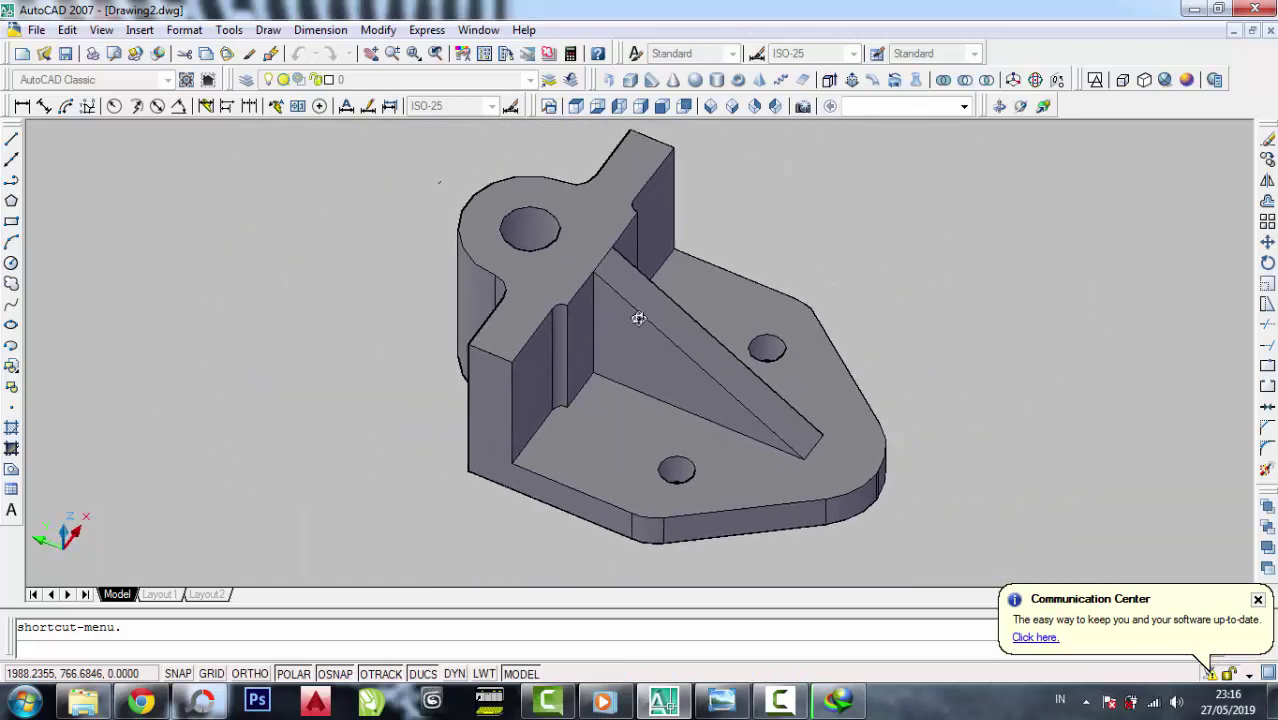
right_click(850, 244)
left_click(868, 258)
middle_click_drag(705, 240, 690, 365)
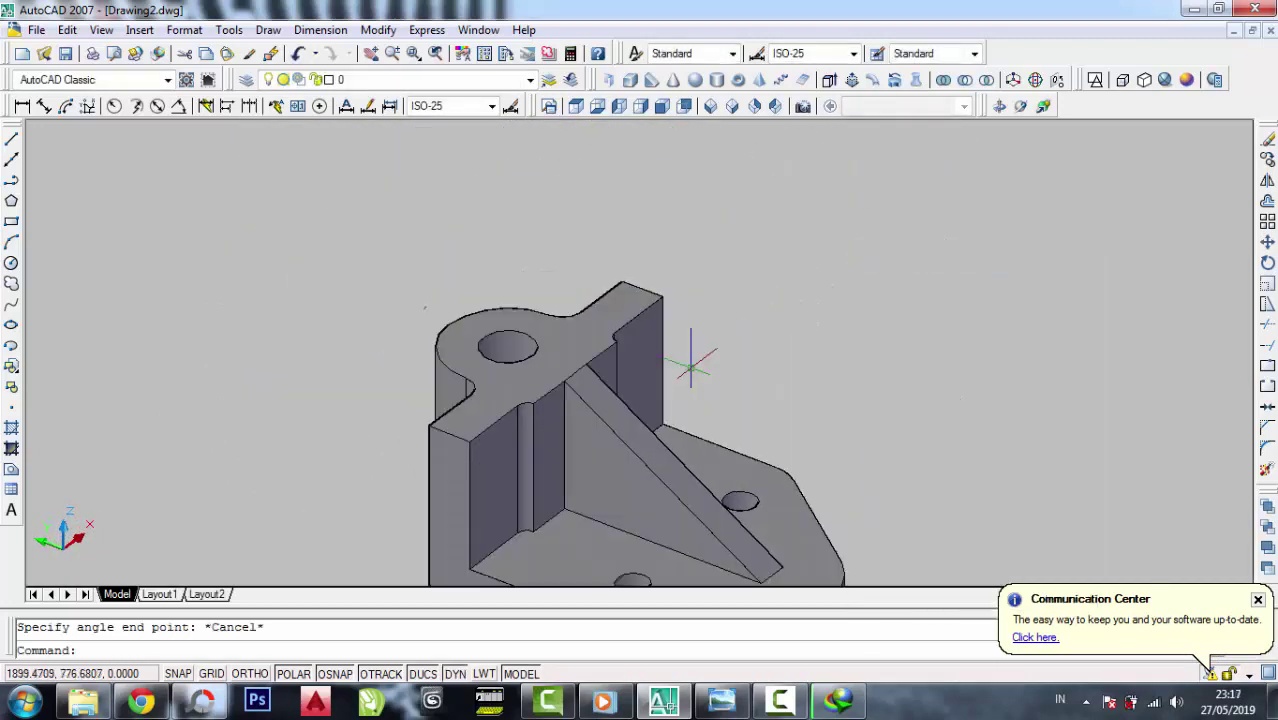
Use 3DROTATE to turn the bracket 90° about the X axis at the lug hole centre
left_click(1036, 80)
left_click(636, 440)
key("Return")
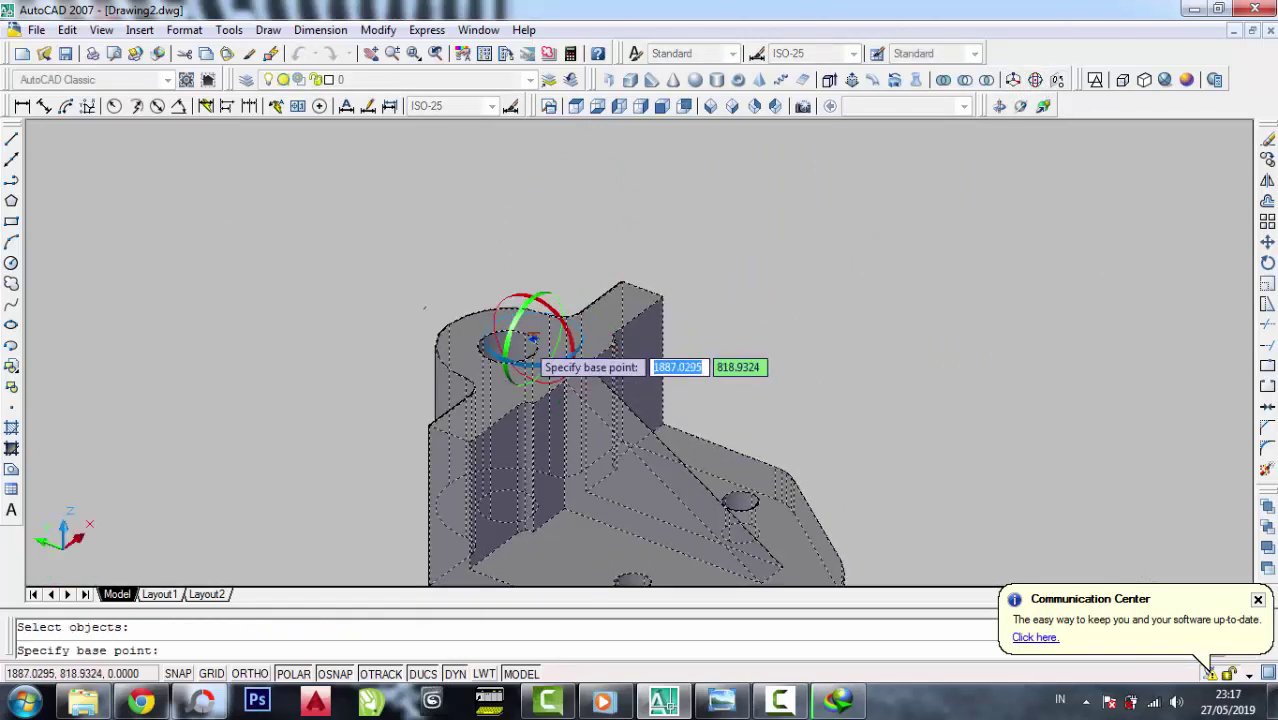
left_click(507, 346)
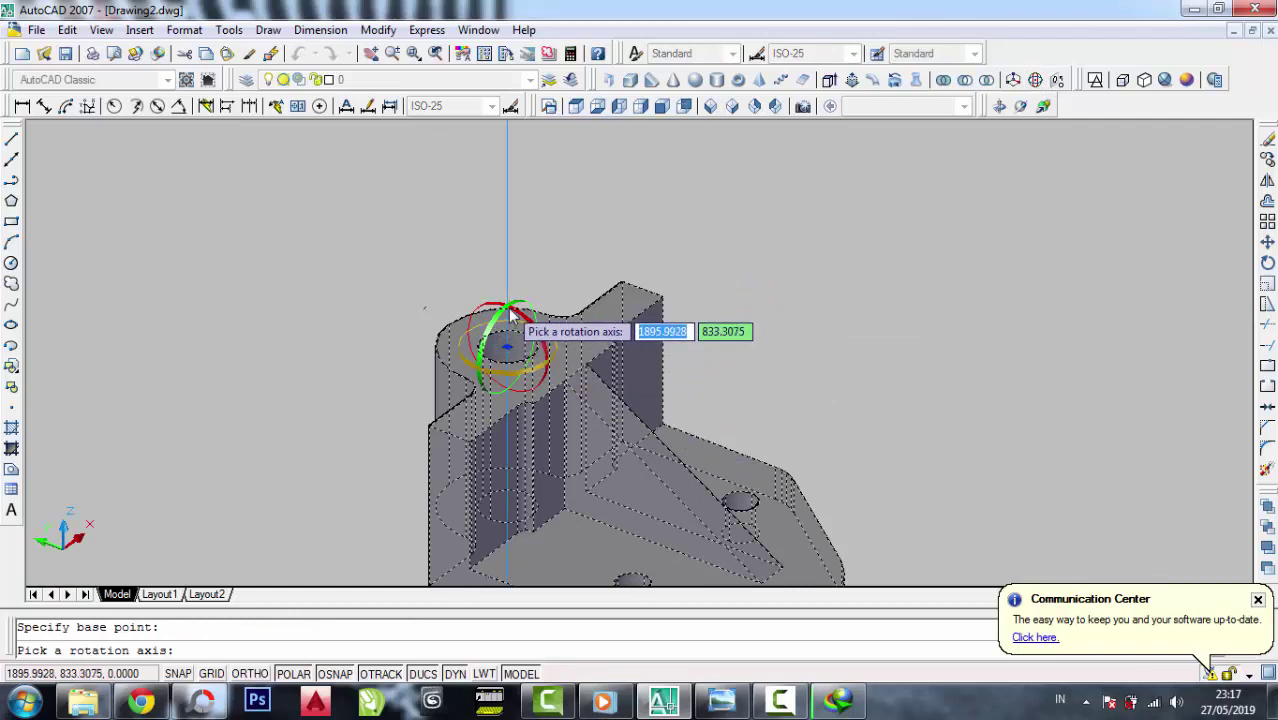
left_click(512, 312)
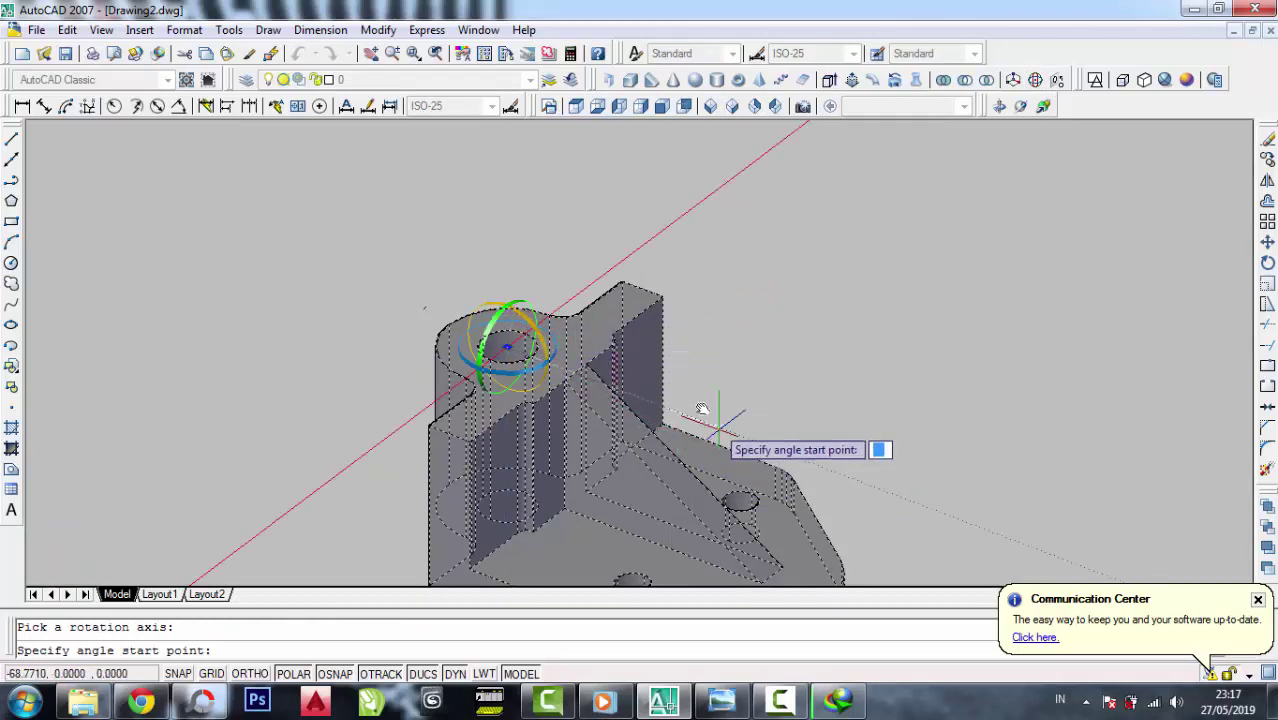
middle_click_drag(702, 409, 602, 258)
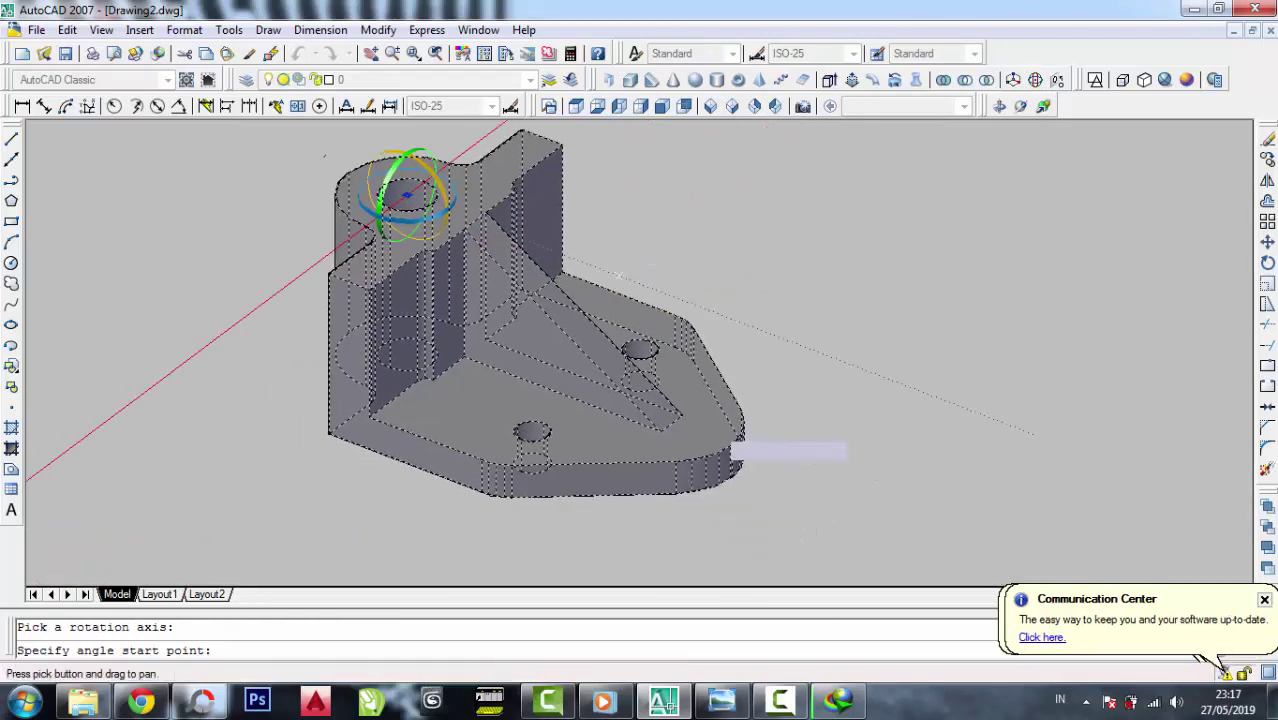
left_click(821, 350)
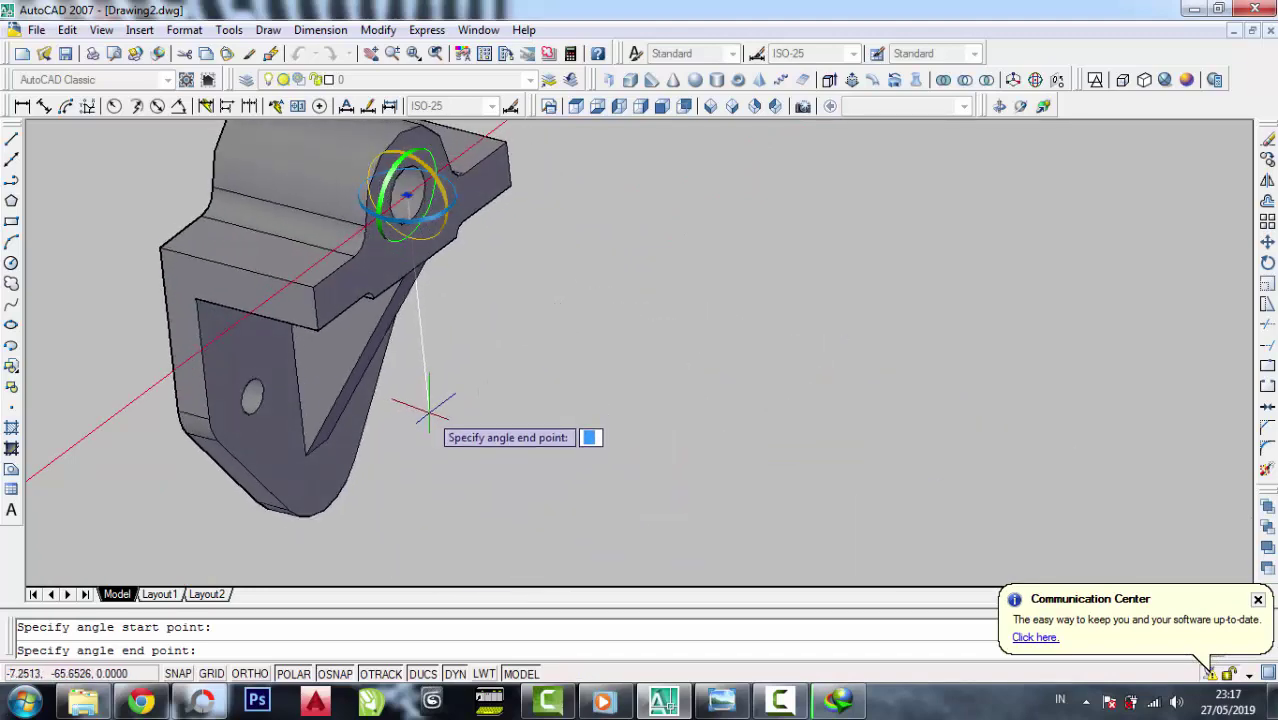
left_click(447, 382)
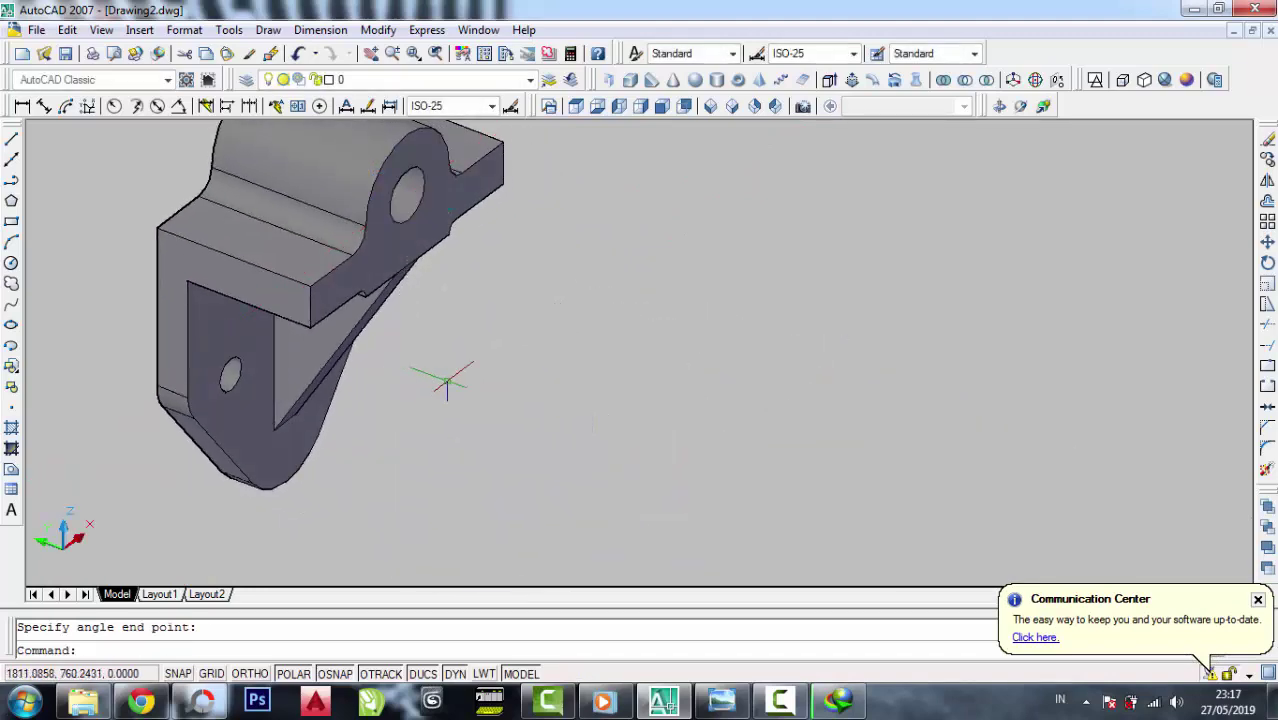
middle_click_drag(447, 382, 647, 477)
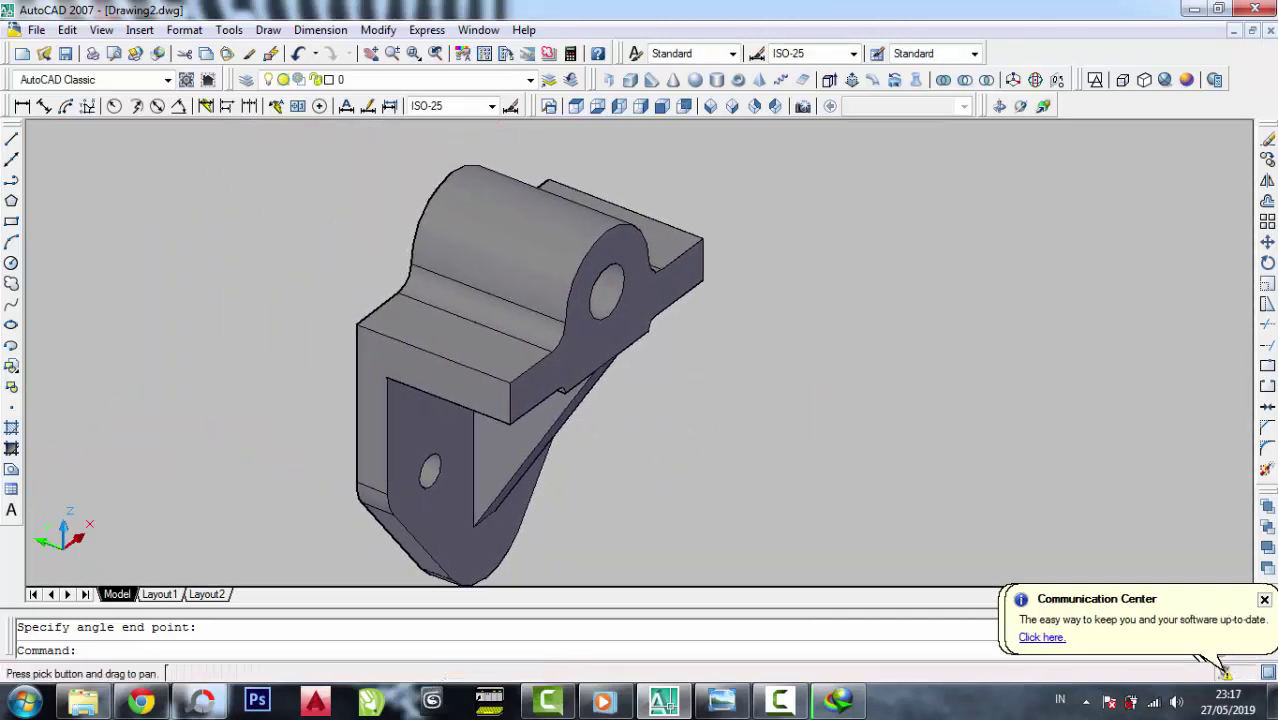
Orbit to view the upright bracket's front face, then reopen the Support bracket reference drawing
left_click(998, 106)
mouse_move(762, 308)
left_mouse_down()
mouse_move(722, 345)
mouse_move(702, 320)
mouse_move(731, 302)
mouse_move(731, 384)
left_mouse_up()
key("Escape")
middle_click_drag(724, 405, 710, 461)
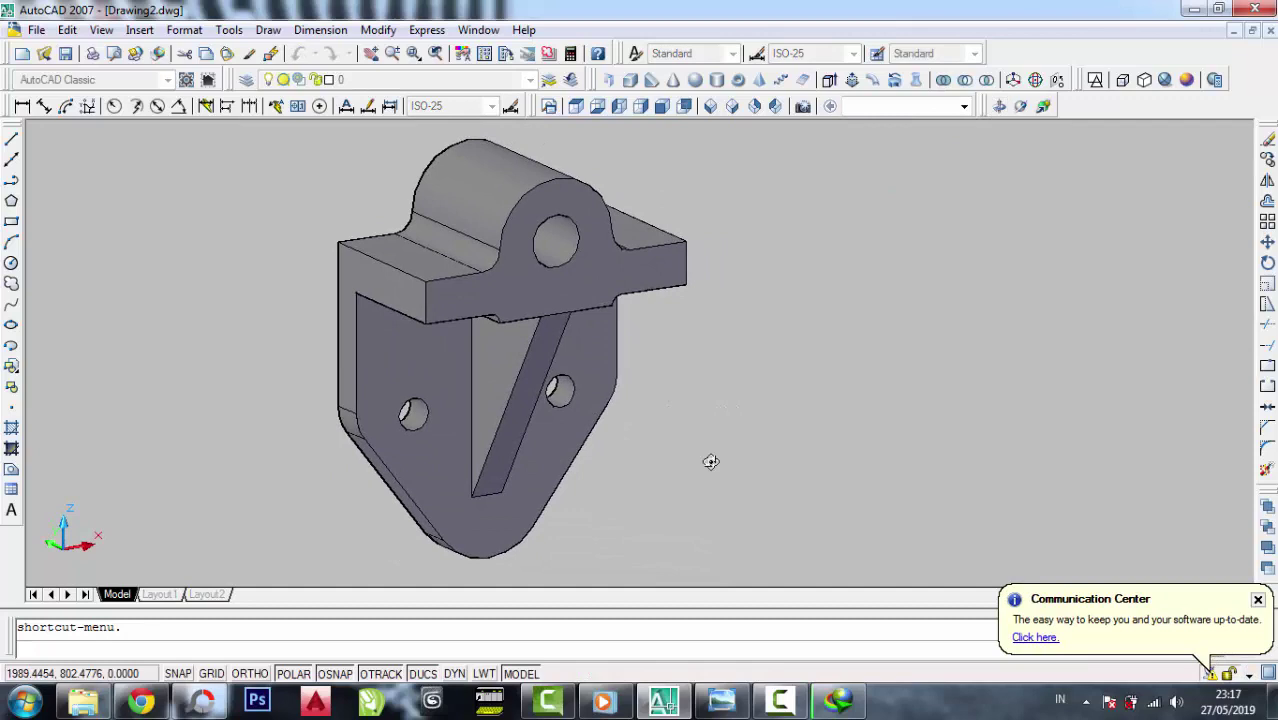
left_click(740, 698)
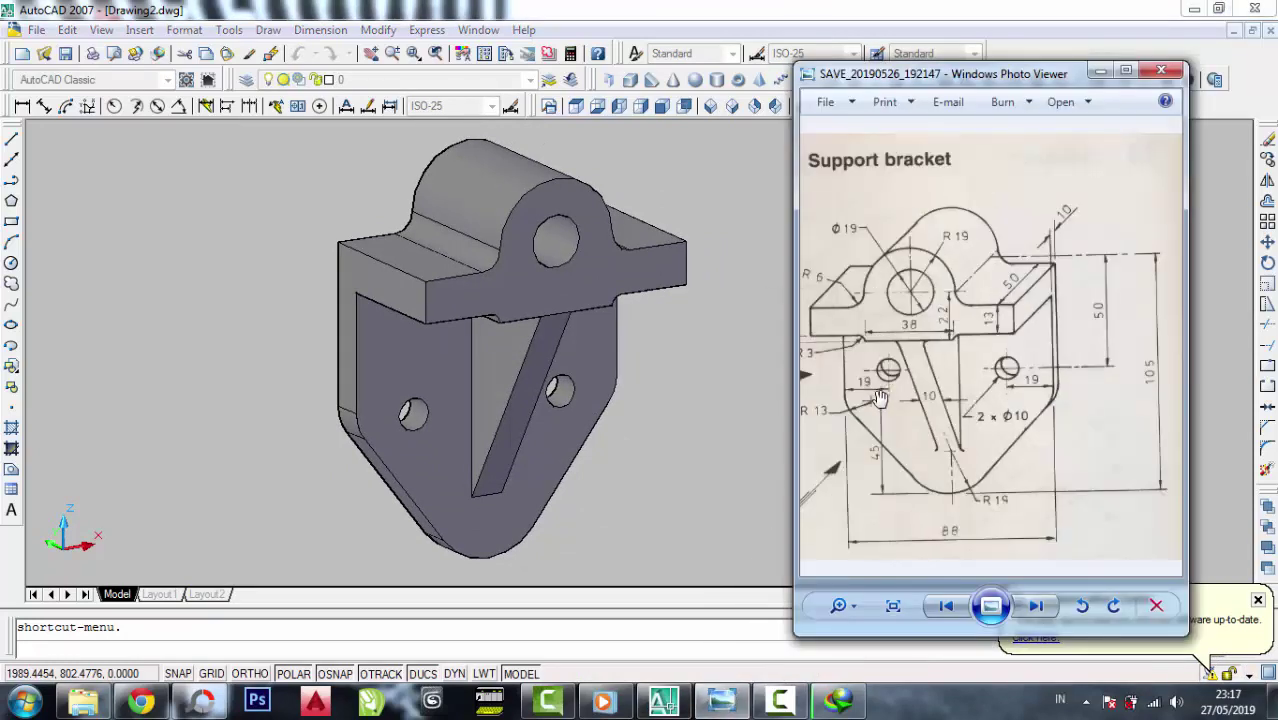